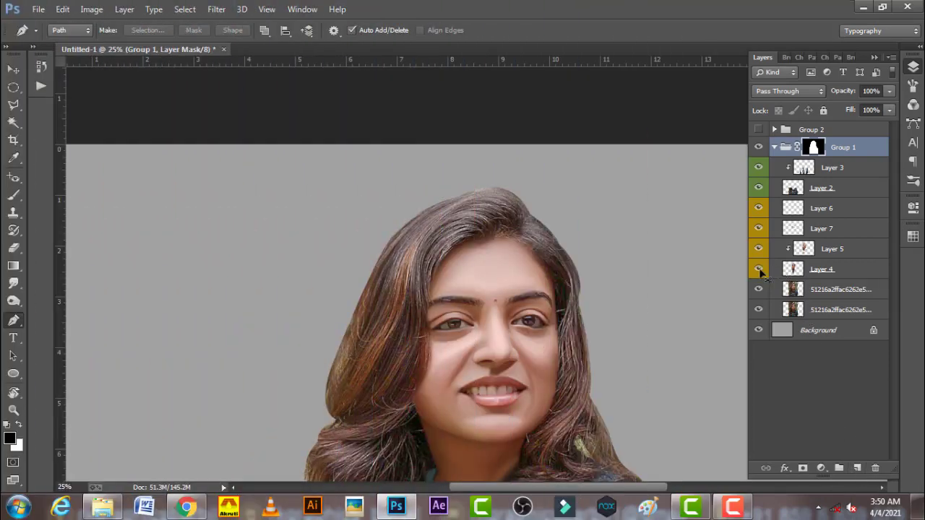
Step: Hide Layers 4 and 5, add a red-tagged Layer 11 above Group 1, and pick the Smudge tool
left_click(759, 268)
left_click(759, 249)
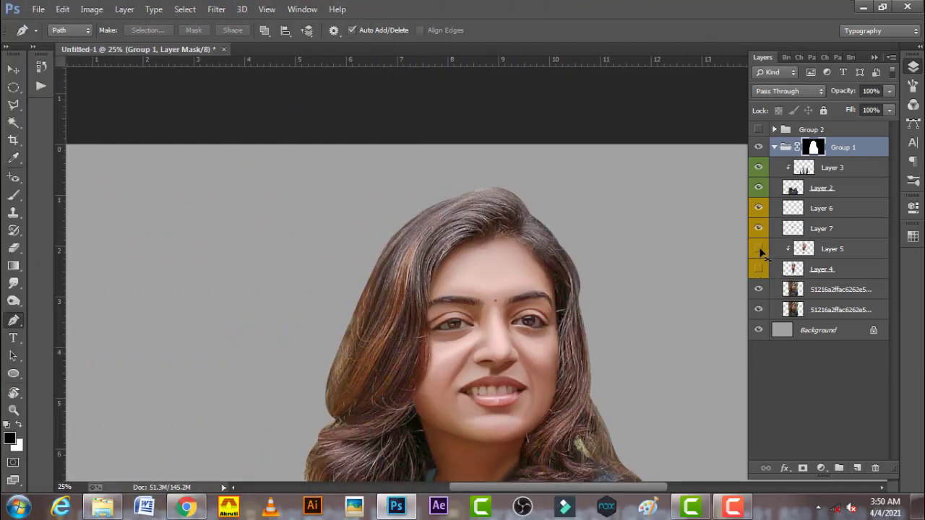
left_click(858, 468)
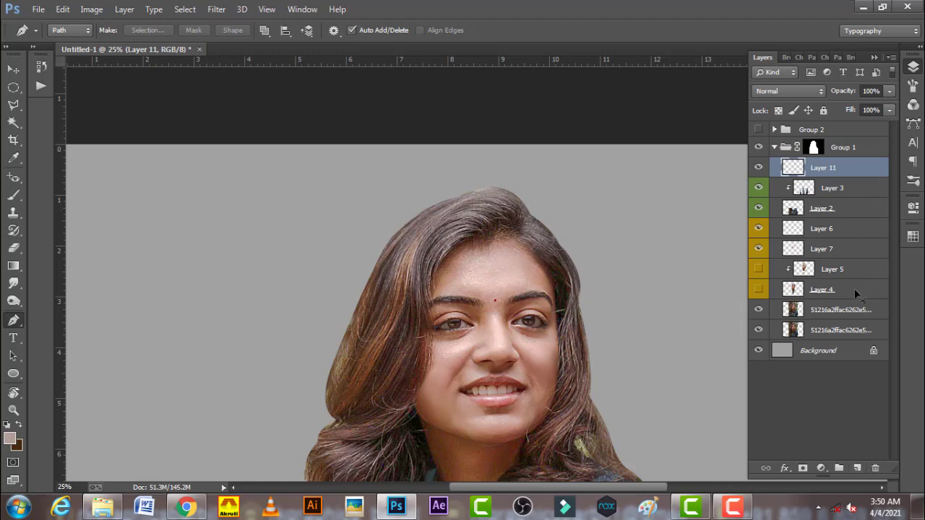
key("ctrl+bracketright")
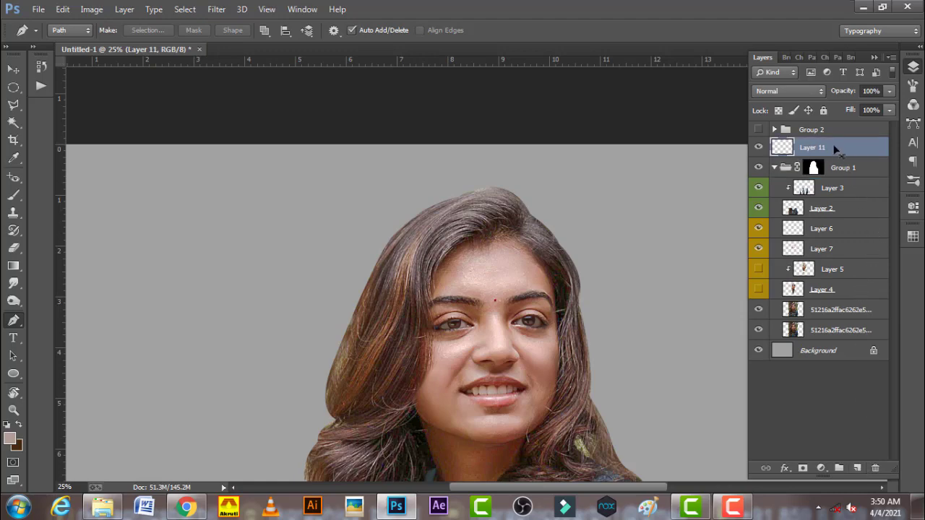
right_click(832, 150)
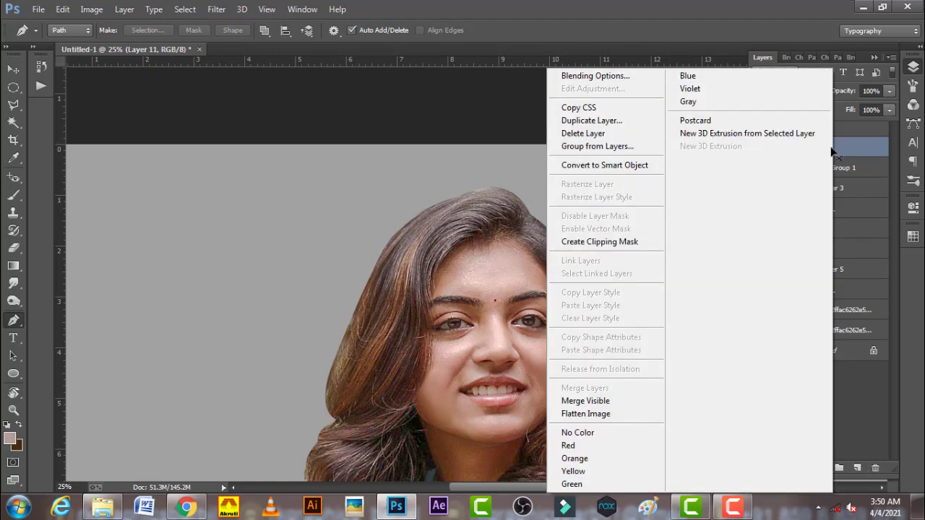
left_click(642, 446)
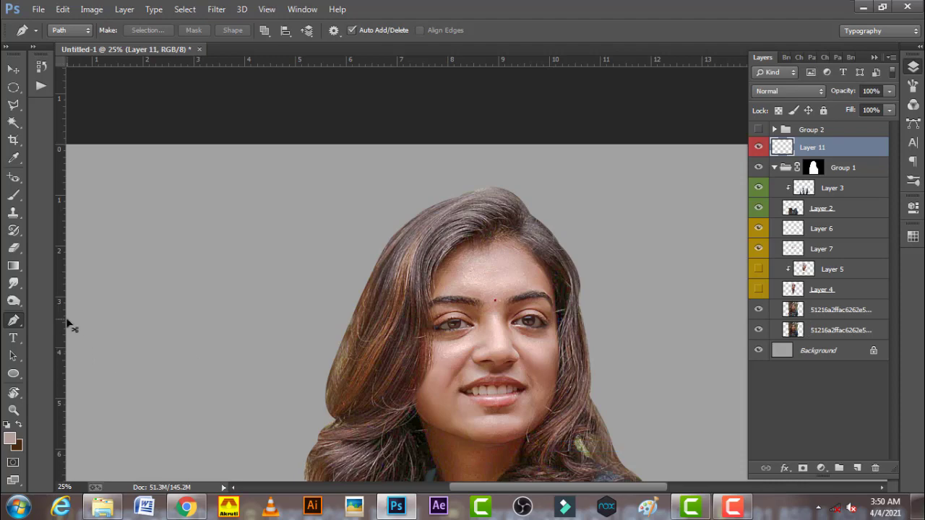
left_click(13, 283)
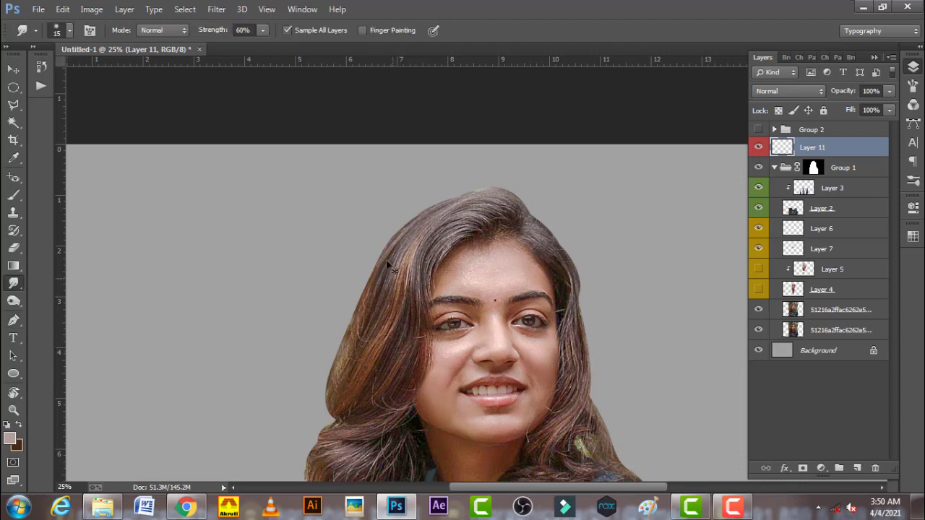
Step: Give the smudge brush a 50 px tip with Shape Dynamics and Transfer turned off
right_click(376, 239)
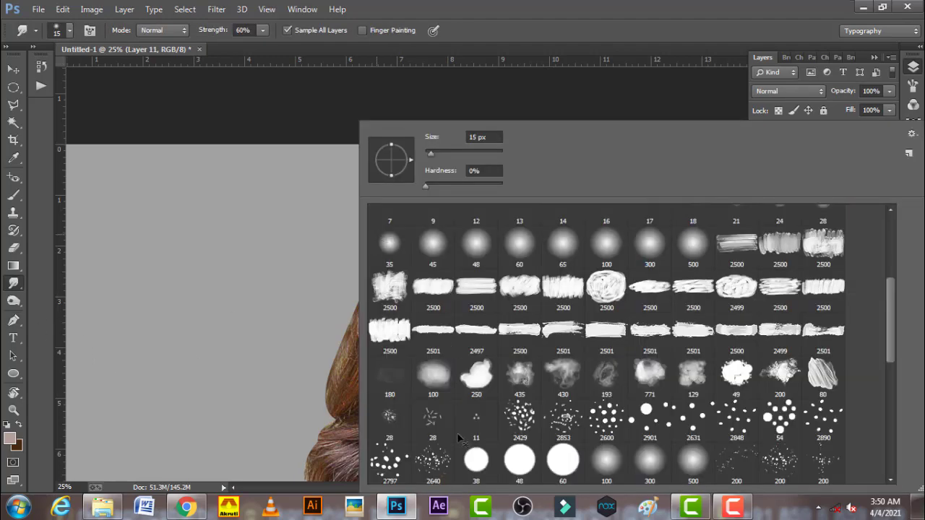
scroll(459, 438, "down", 1)
scroll(458, 438, "down", 1)
scroll(463, 437, "down", 1)
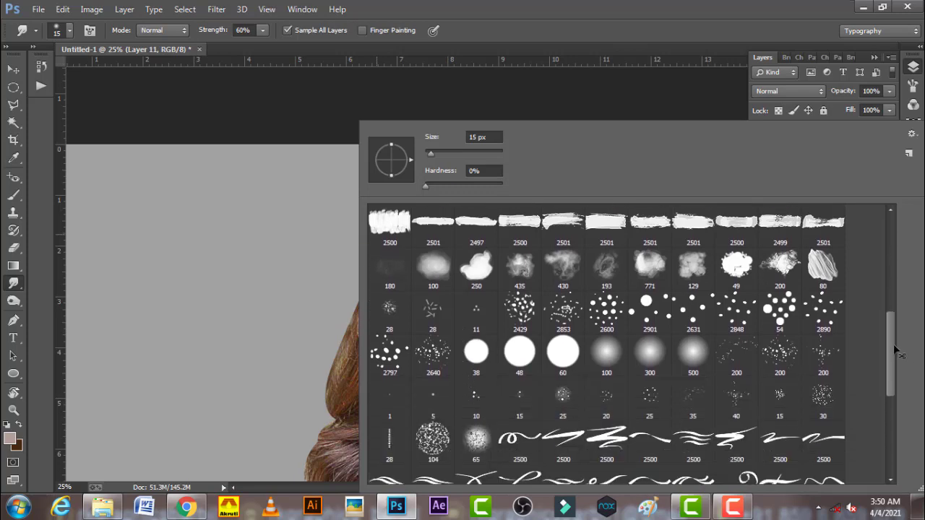
left_click_drag(892, 350, 894, 463)
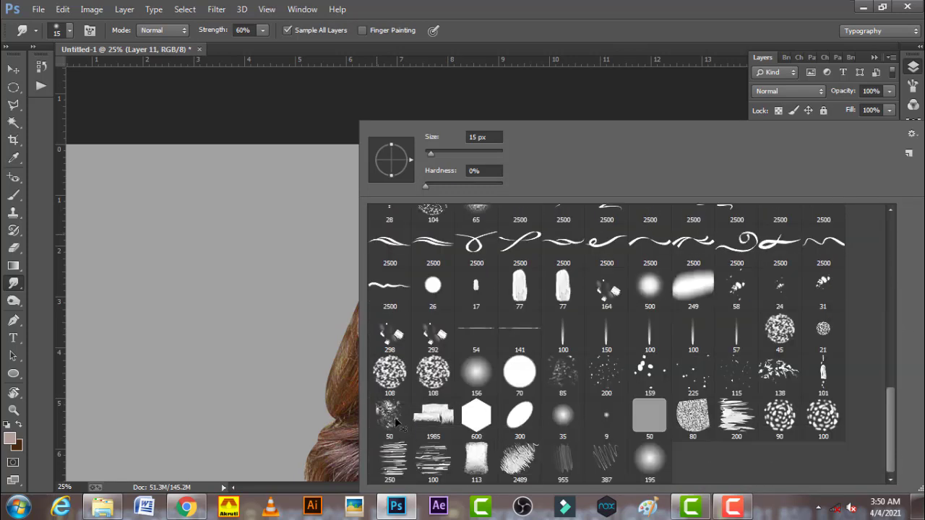
left_click(396, 424)
left_click(912, 85)
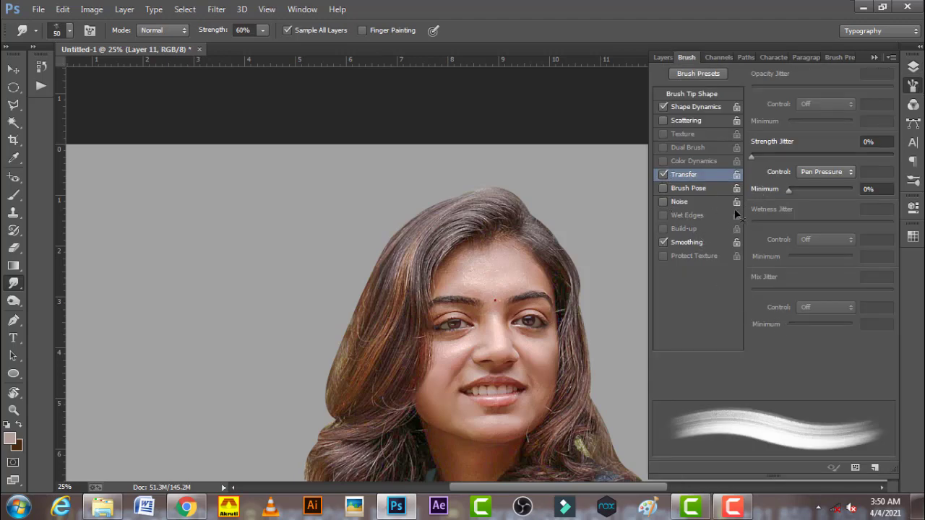
left_click(664, 107)
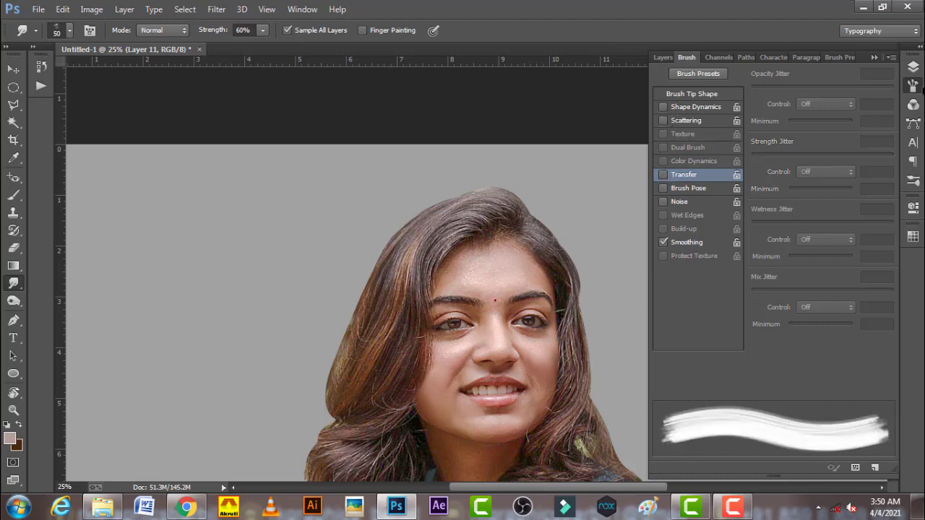
left_click(914, 66)
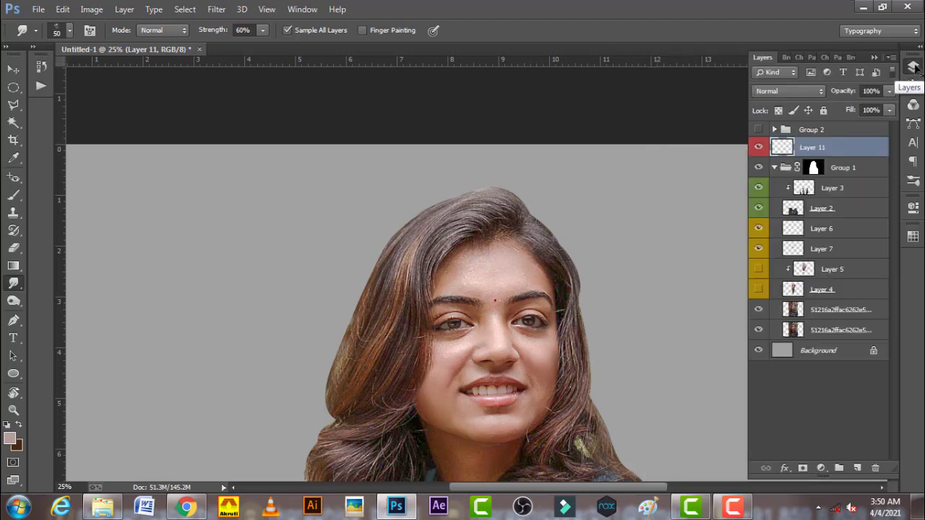
Step: Zoom in, set smudge strength to 90% with a 25 px brush, and smudge a crown streak
scroll(508, 253, "up", 2)
scroll(510, 249, "up", 1)
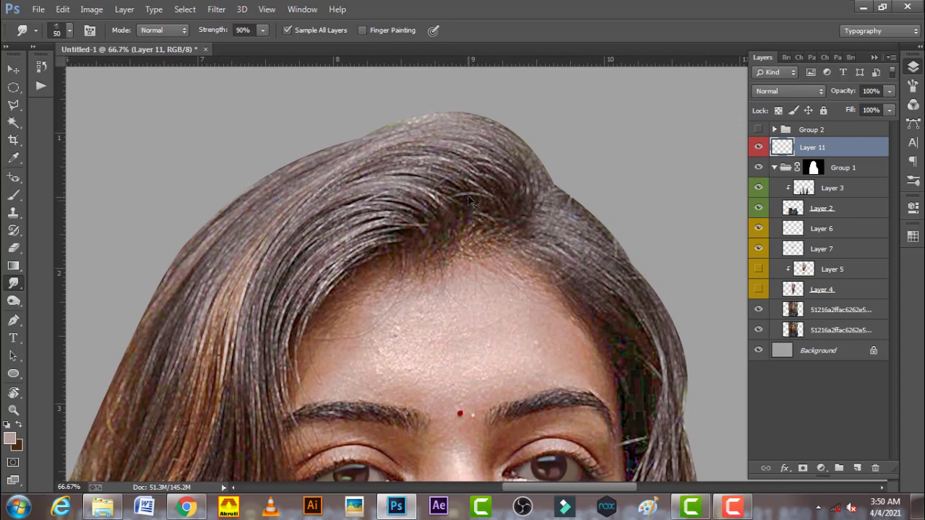
key("bracketleft")
key("bracketleft")
key("bracketleft")
key("9")
key("bracketleft")
key("bracketleft")
mouse_move(462, 244)
left_mouse_down()
mouse_move(502, 225)
mouse_move(474, 207)
mouse_move(495, 217)
left_mouse_up()
Step: Smudge more crown hair strands and hide the grey Background layer
key("bracketright")
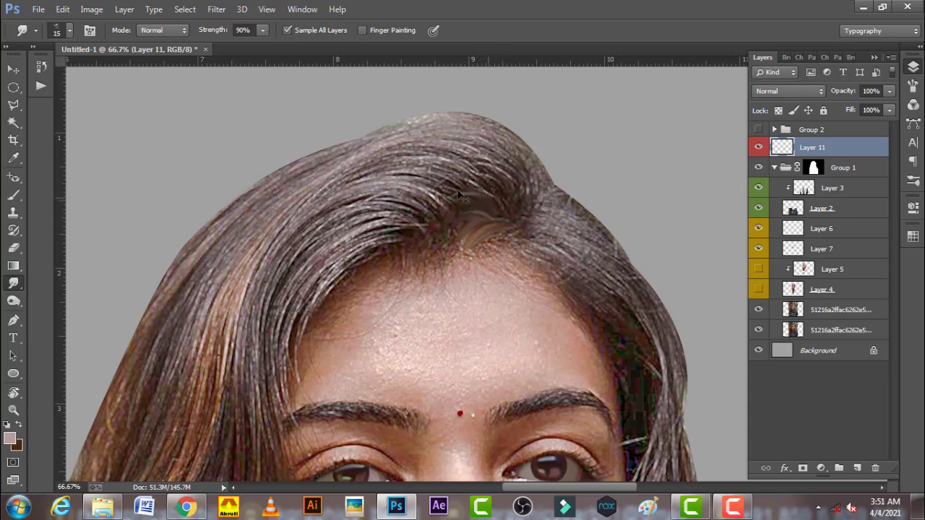
mouse_move(459, 193)
left_mouse_down()
mouse_move(488, 218)
mouse_move(460, 221)
left_mouse_up()
key("bracketright")
left_click_drag(527, 194, 530, 193)
left_click(758, 350)
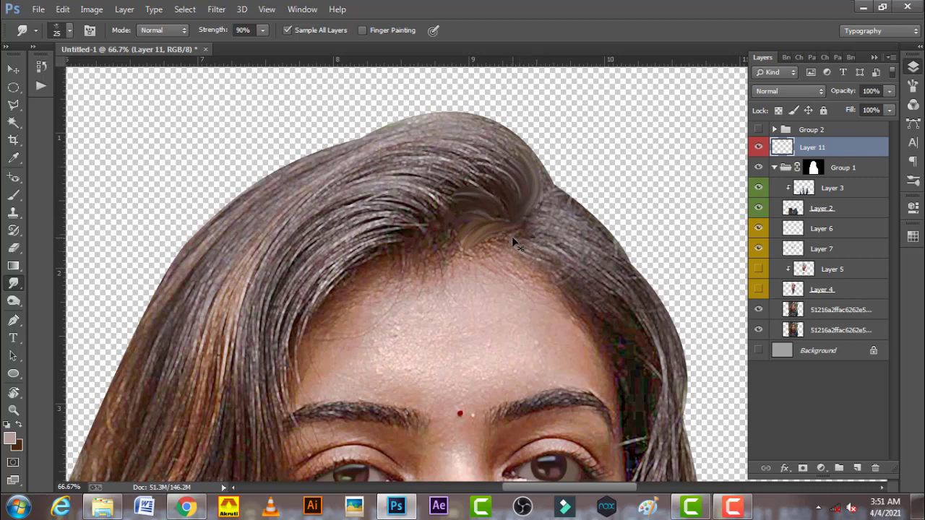
left_click_drag(531, 250, 542, 235)
mouse_move(542, 194)
left_mouse_down()
mouse_move(533, 159)
mouse_move(547, 219)
left_mouse_up()
Step: Rotate the view sideways and smudge the hair above the eyebrow
key("r")
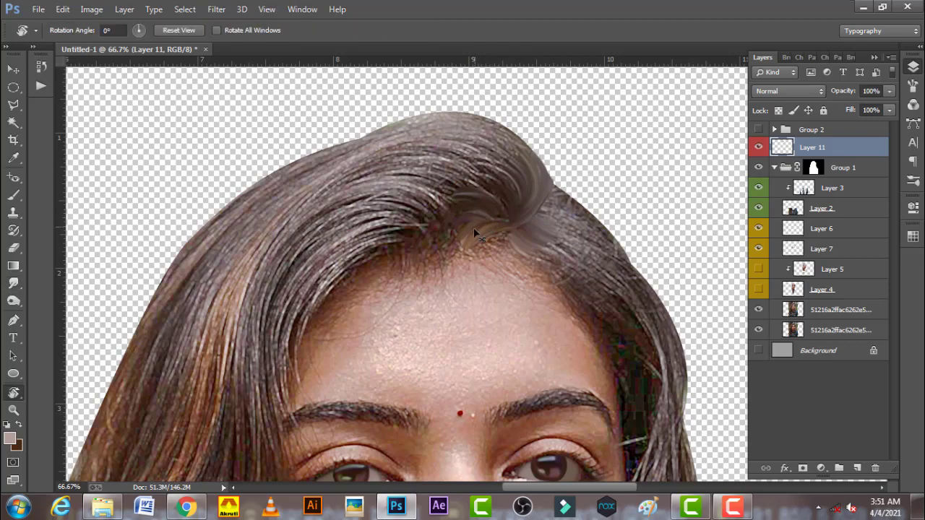
left_click_drag(476, 233, 484, 268)
left_click_drag(446, 328, 426, 253)
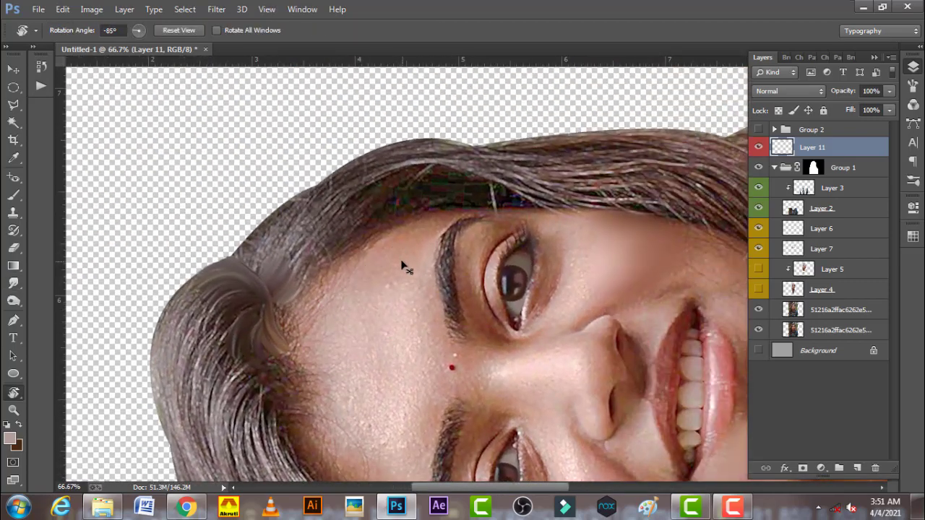
left_click(13, 284)
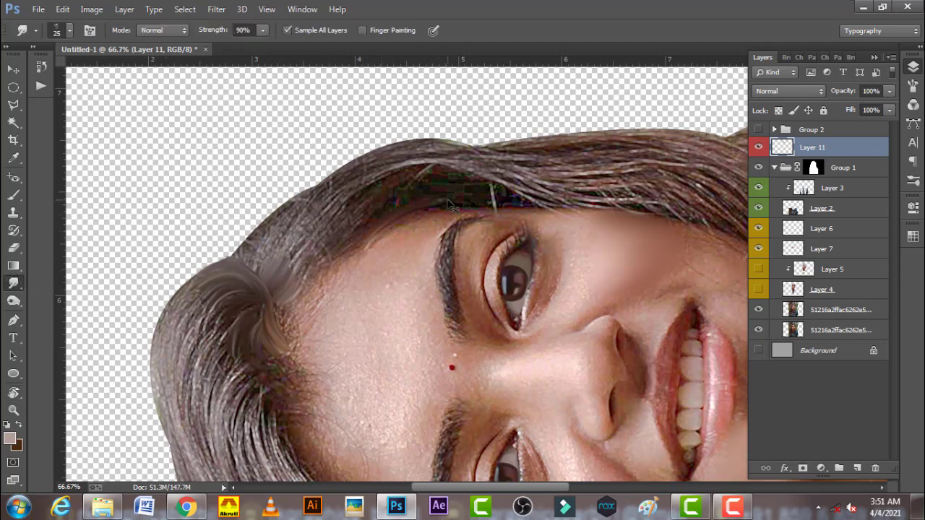
left_click_drag(413, 215, 491, 197)
left_click_drag(373, 231, 494, 199)
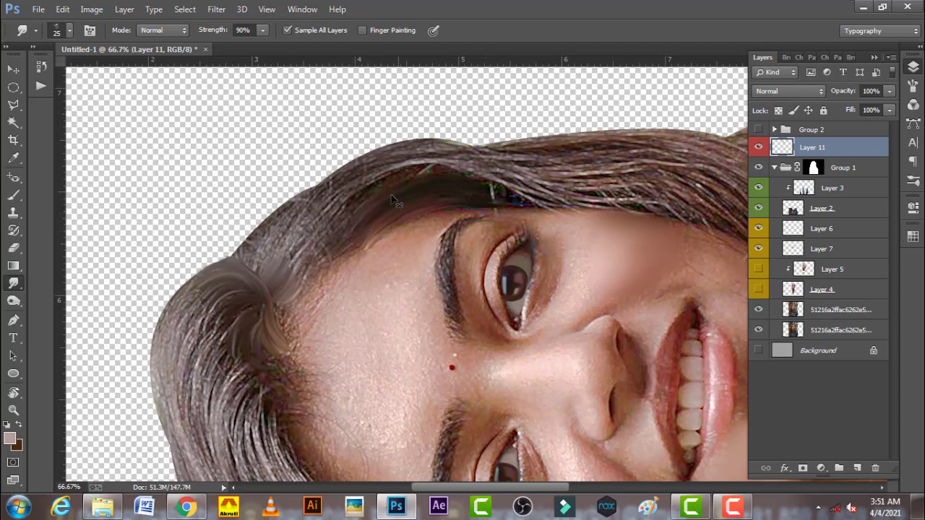
left_click_drag(368, 206, 438, 185)
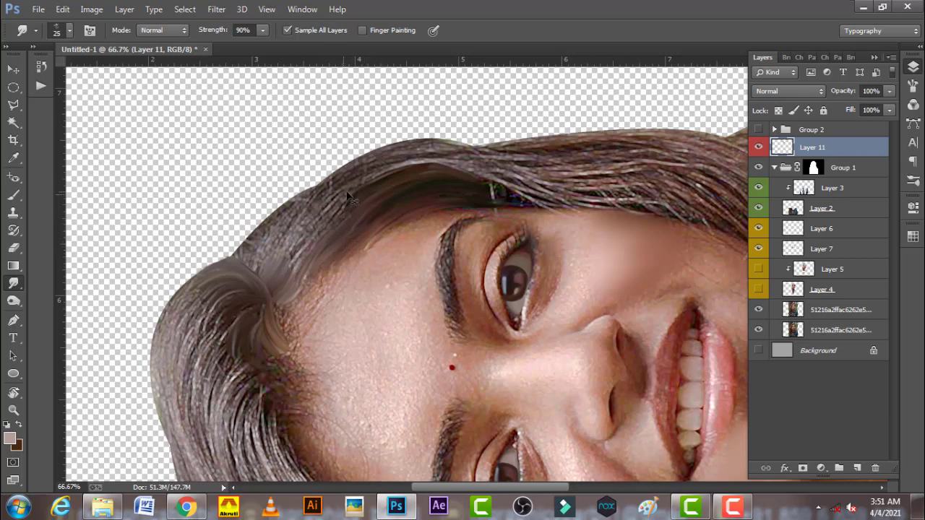
Step: Smudge the outer side hair edge smooth with brush sizes between 20 and 35 px
key("bracketright")
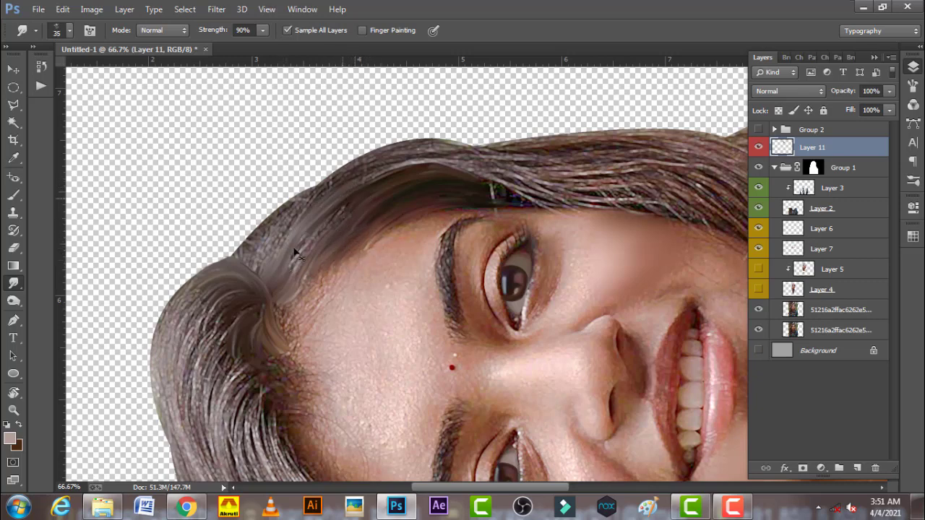
key("bracketleft")
key("bracketleft")
key("bracketright")
left_click_drag(257, 267, 281, 222)
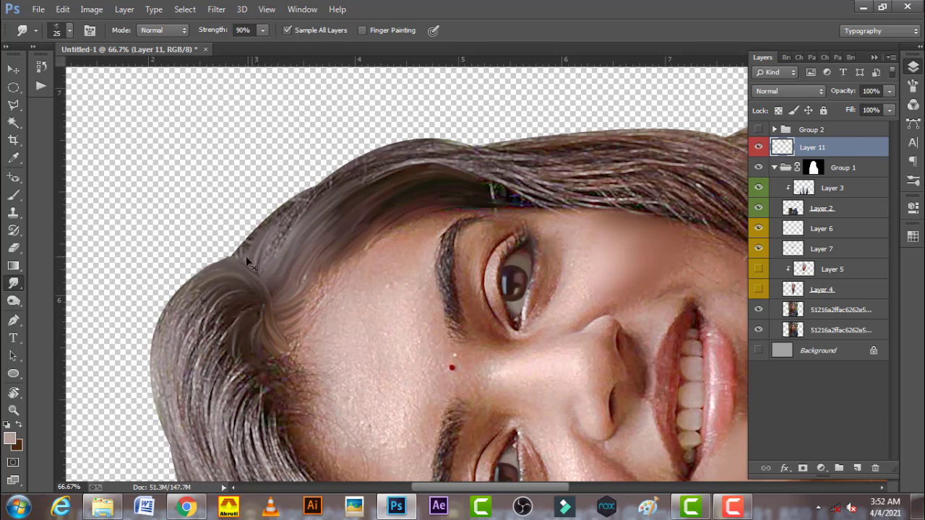
key("bracketleft")
left_click_drag(278, 217, 253, 255)
key("bracketleft")
left_click_drag(291, 216, 267, 264)
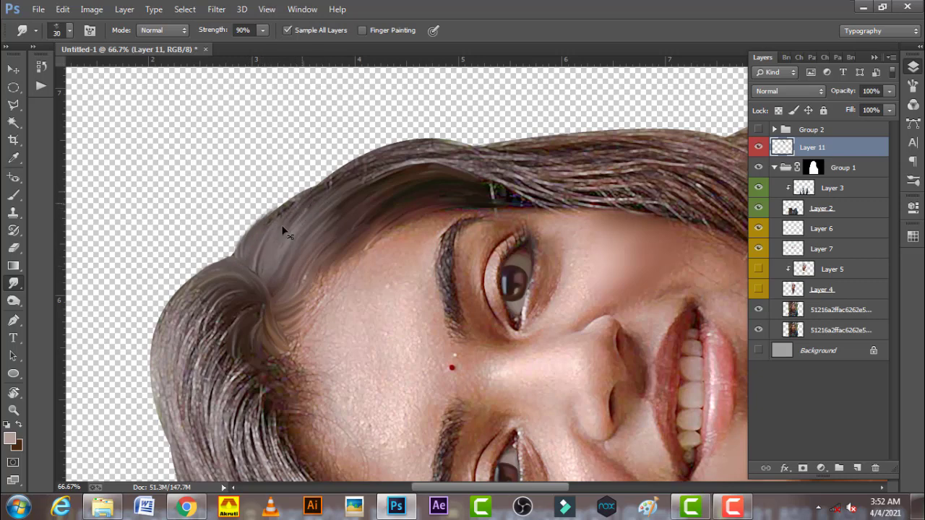
Step: Smooth the side and top hair edges with a 35 px brush and turn the view toward the crown
key("bracketright")
left_click_drag(309, 195, 258, 239)
left_click_drag(311, 195, 280, 201)
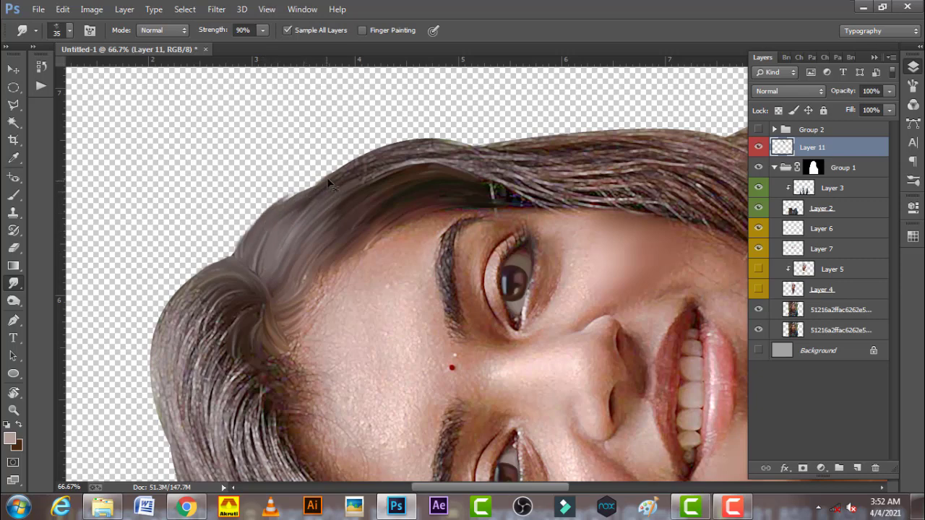
left_click_drag(440, 160, 354, 187)
left_click_drag(462, 172, 393, 159)
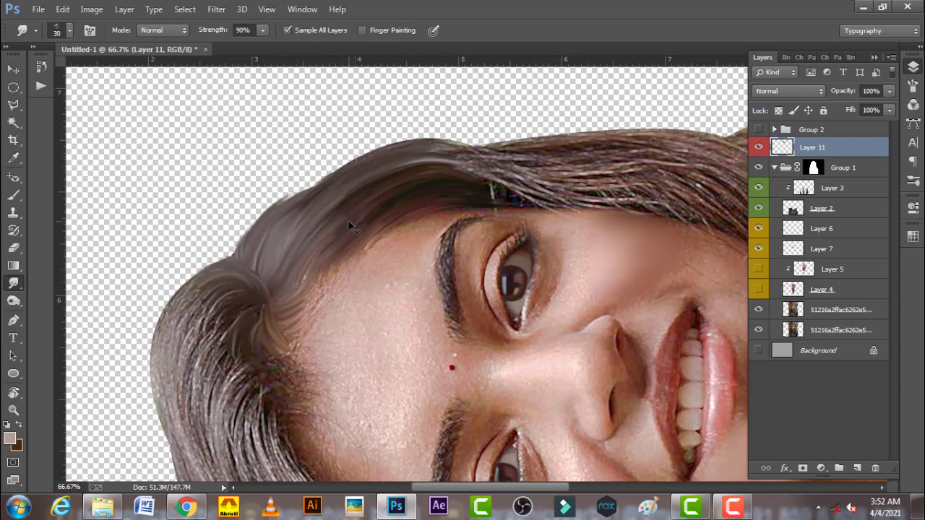
left_click_drag(297, 292, 367, 214)
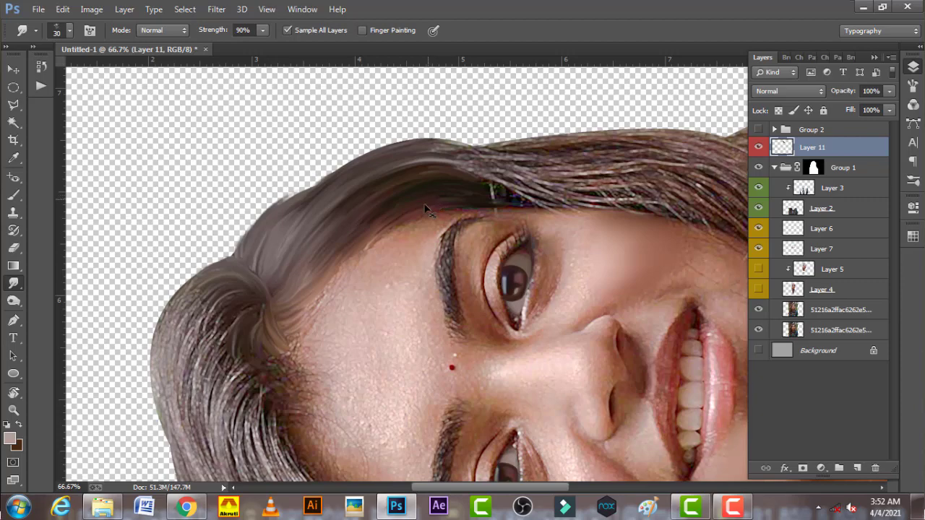
key("r")
mouse_move(268, 309)
left_mouse_down()
mouse_move(330, 211)
mouse_move(376, 265)
mouse_move(335, 218)
left_mouse_up()
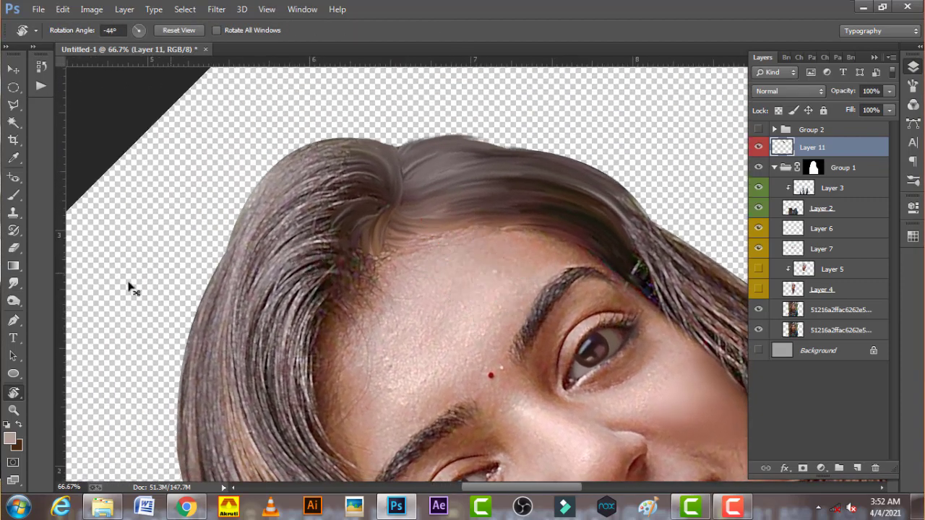
Step: Smudge the crown hair strands outward into soft strands with a 25 px brush
left_click(10, 283)
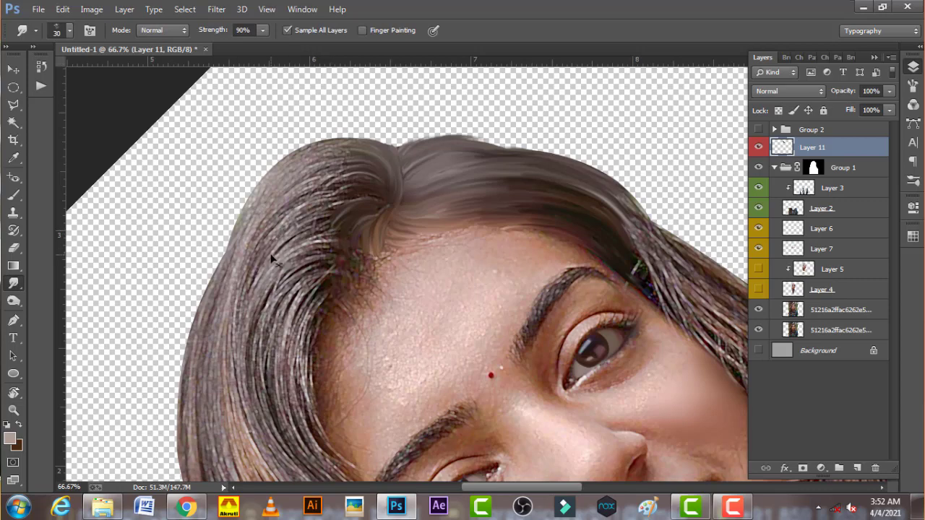
key("bracketleft")
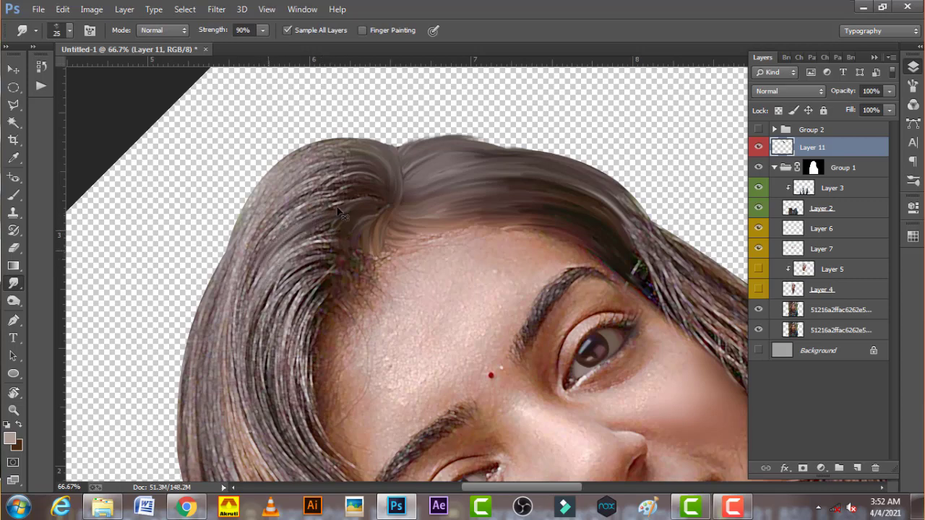
left_click_drag(340, 212, 266, 246)
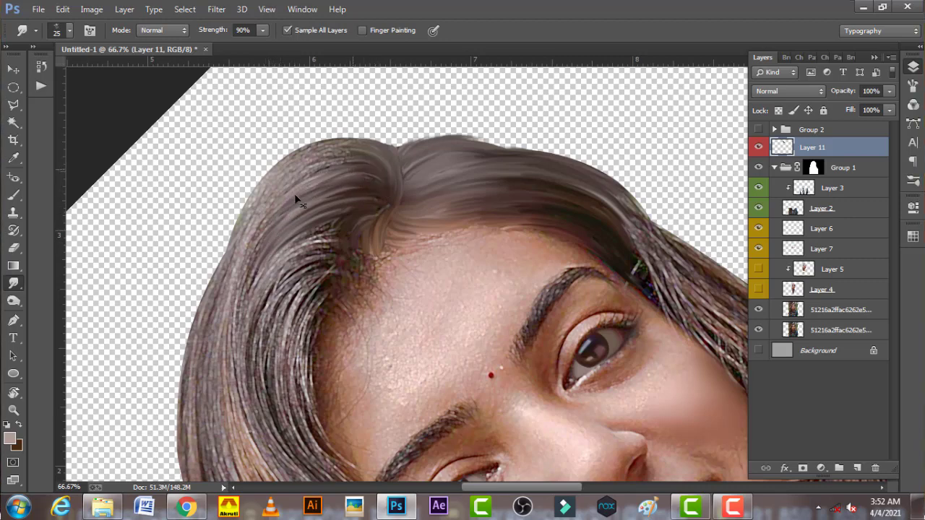
left_click_drag(301, 201, 382, 181)
left_click_drag(295, 188, 340, 163)
left_click_drag(283, 182, 369, 150)
left_click_drag(268, 192, 352, 149)
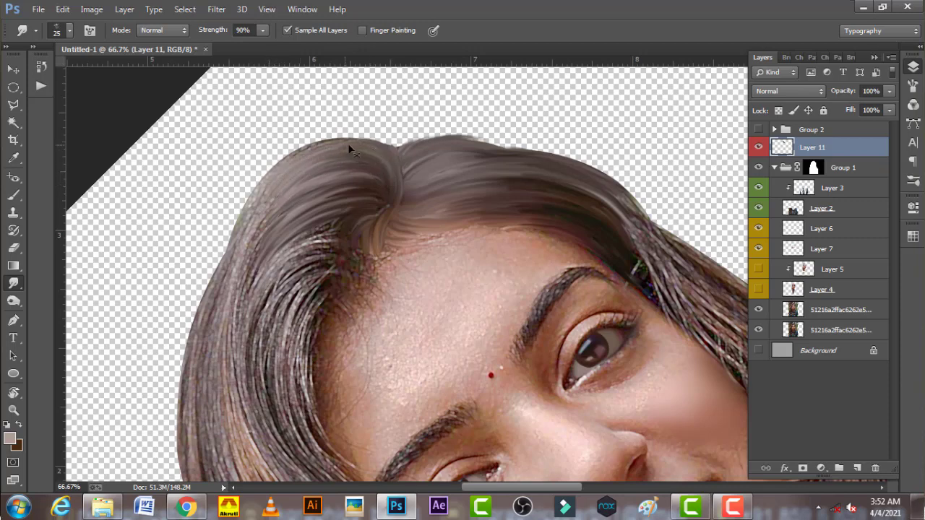
mouse_move(282, 174)
left_mouse_down()
mouse_move(330, 144)
mouse_move(394, 154)
left_mouse_up()
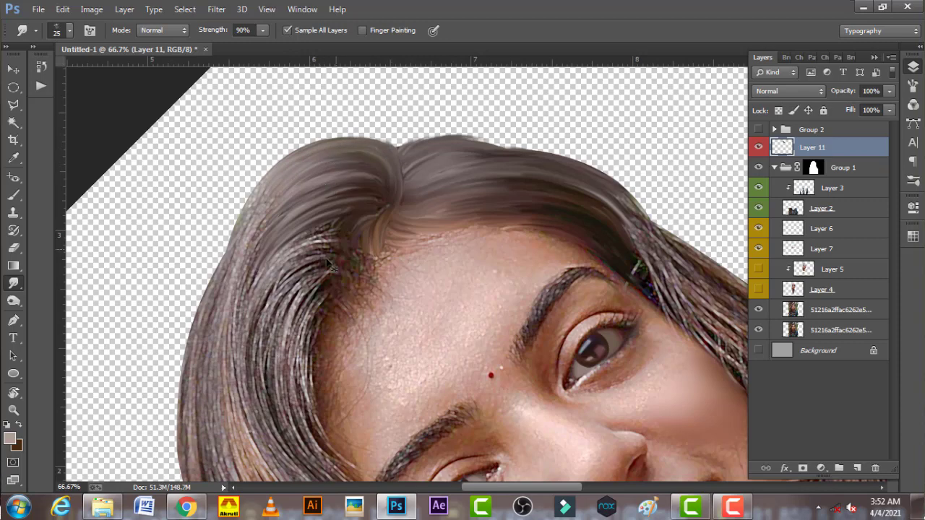
Step: Clear the green speckles at the hairline, smear the parting, and rotate the view upright
mouse_move(318, 277)
left_mouse_down()
mouse_move(300, 293)
mouse_move(318, 265)
left_mouse_up()
mouse_move(278, 291)
left_mouse_down()
mouse_move(356, 266)
mouse_move(283, 270)
mouse_move(338, 245)
left_mouse_up()
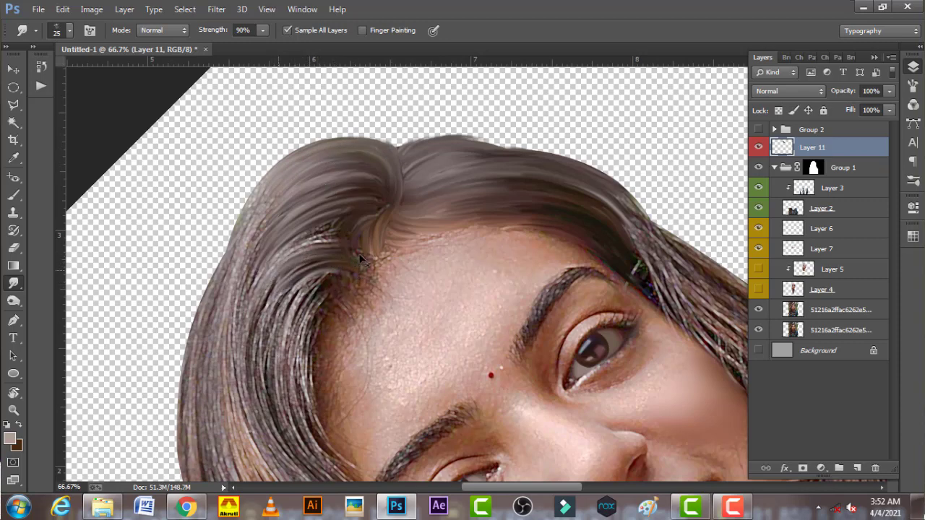
mouse_move(283, 268)
left_mouse_down()
mouse_move(337, 241)
mouse_move(298, 239)
left_mouse_up()
left_click_drag(359, 235, 309, 231)
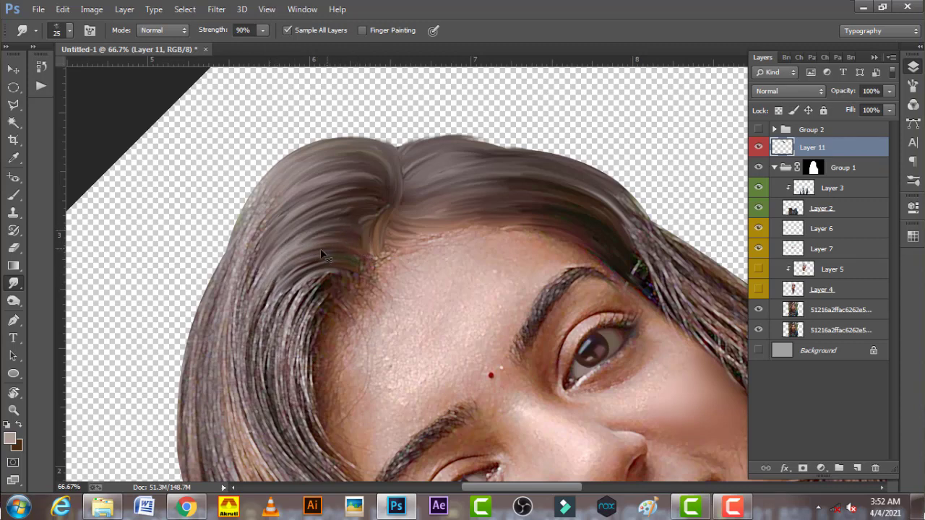
key("r")
mouse_move(321, 332)
left_mouse_down()
mouse_move(367, 234)
mouse_move(395, 257)
mouse_move(384, 257)
left_mouse_up()
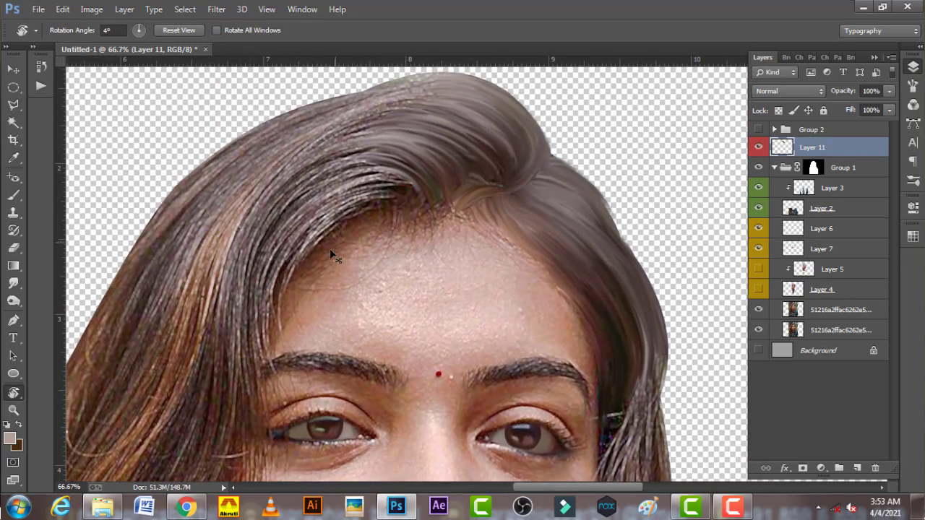
Step: Smudge the hair above the forehead up toward the crown at 30–35 px, ending at 25 px
left_click(13, 283)
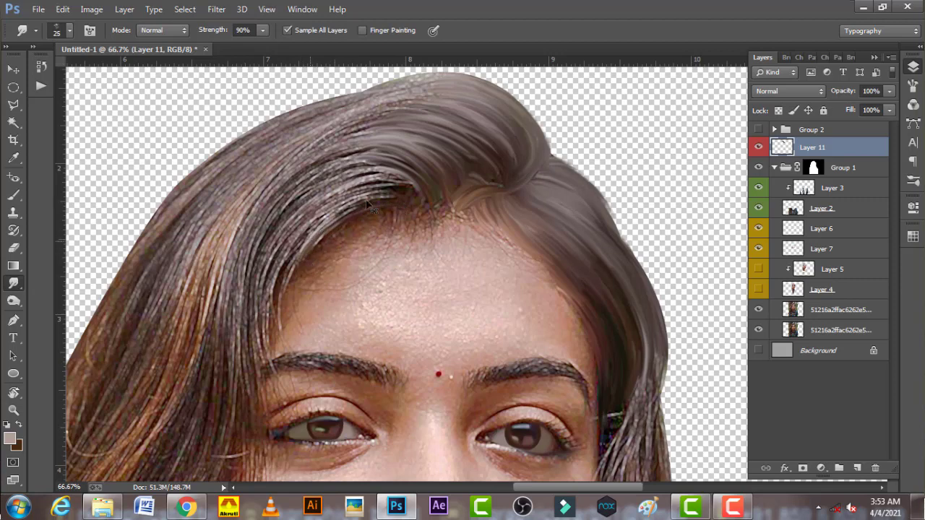
key("bracketright")
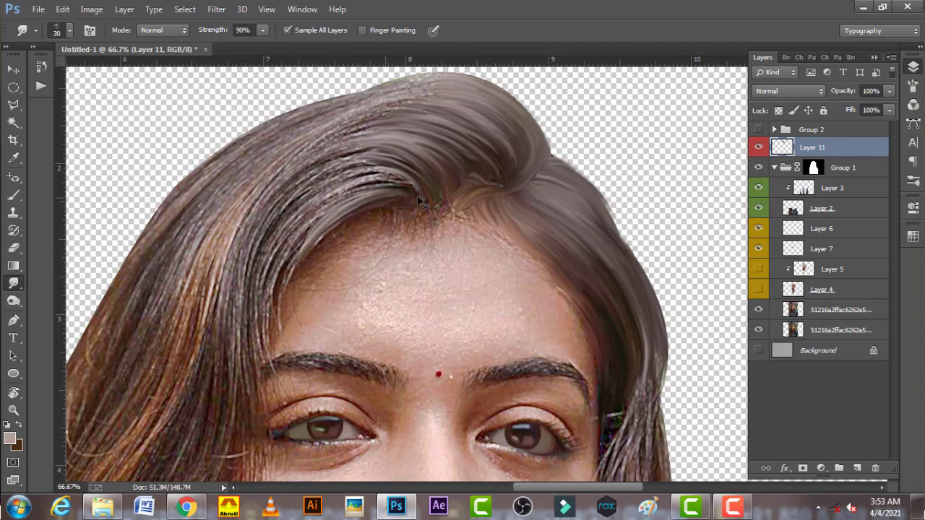
key("bracketright")
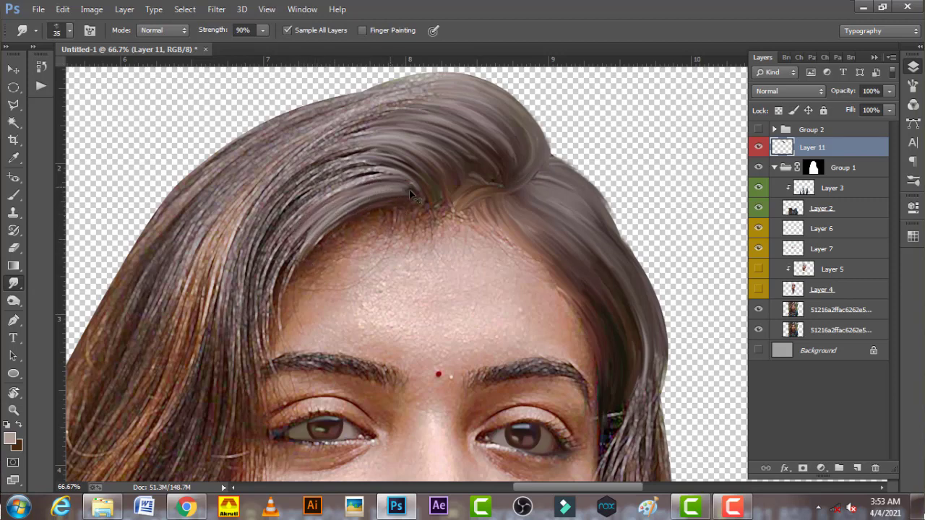
left_click_drag(320, 192, 390, 177)
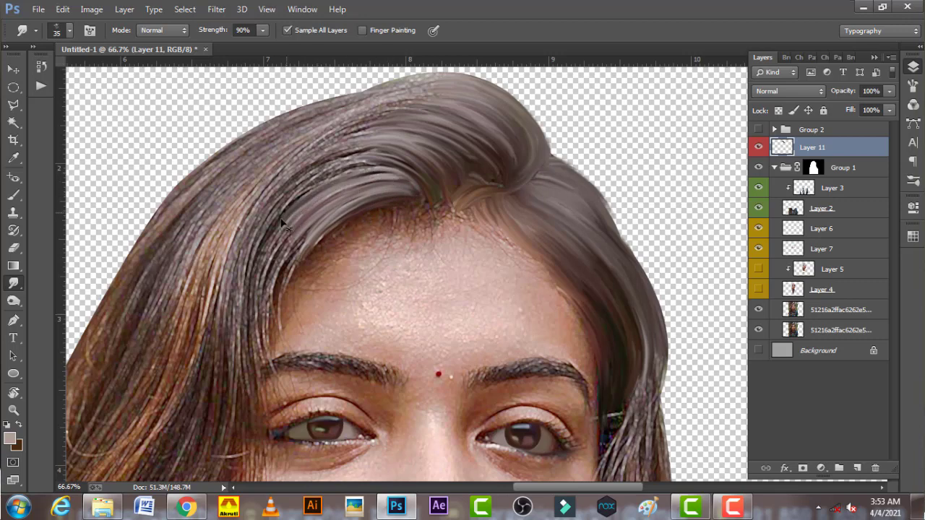
key("bracketleft")
mouse_move(276, 215)
left_mouse_down()
mouse_move(364, 159)
mouse_move(393, 163)
mouse_move(341, 170)
left_mouse_up()
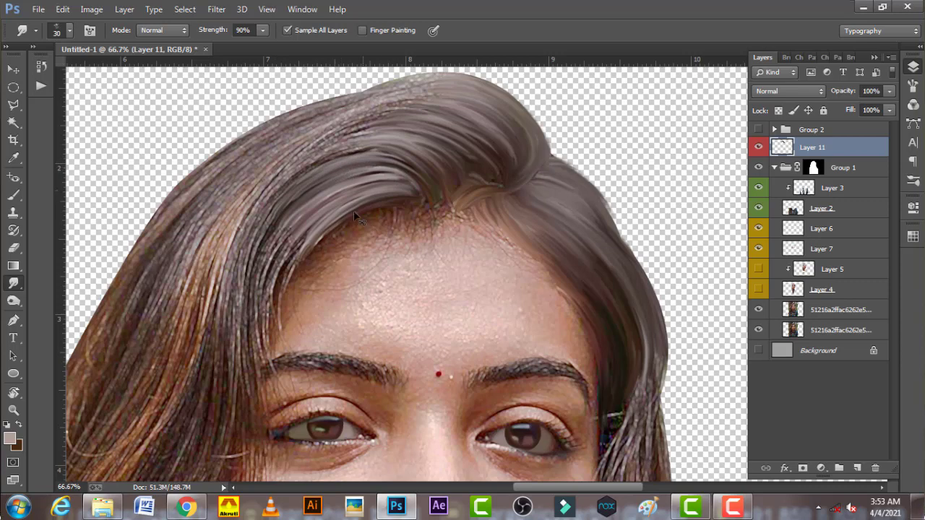
key("bracketleft")
Step: Rotate the view to the side curl and smudge the lower hair edge with a 25 px brush
key("r")
mouse_move(264, 204)
left_mouse_down()
mouse_move(511, 276)
mouse_move(286, 229)
left_mouse_up()
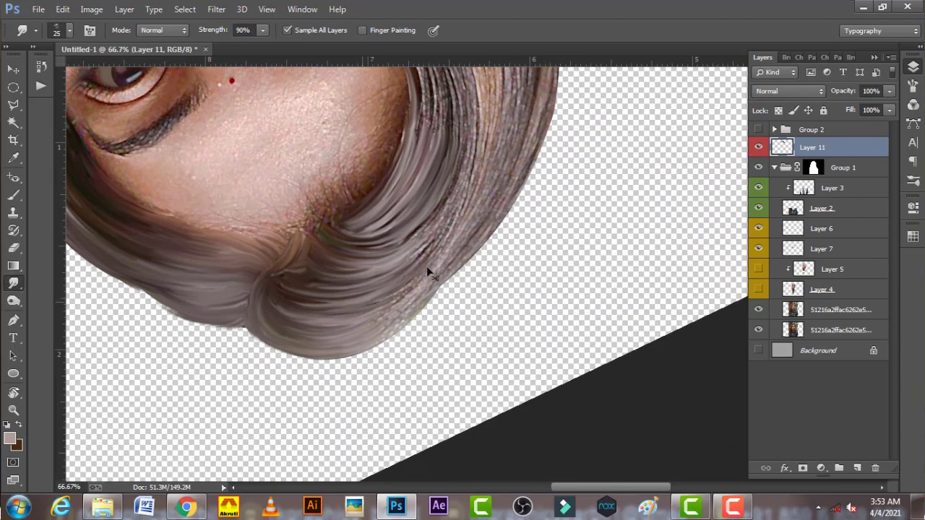
key("bracketleft")
mouse_move(436, 272)
left_mouse_down()
mouse_move(402, 306)
mouse_move(444, 268)
mouse_move(403, 320)
mouse_move(453, 269)
mouse_move(394, 324)
mouse_move(450, 274)
mouse_move(417, 294)
left_mouse_up()
mouse_move(356, 321)
left_mouse_down()
mouse_move(409, 295)
mouse_move(351, 330)
mouse_move(407, 302)
left_mouse_up()
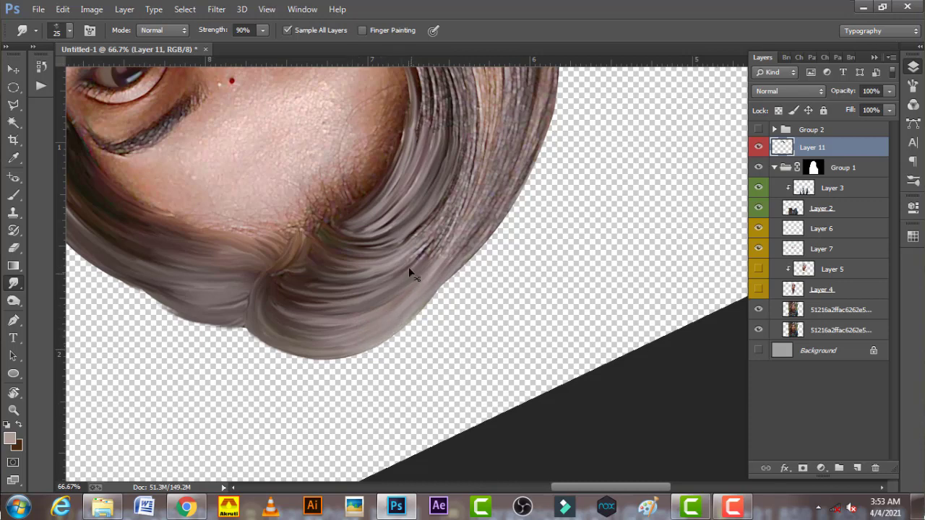
Step: Blend the strands along the curl's outer edge following their flow
key("bracketright")
key("bracketleft")
left_click_drag(454, 209, 448, 240)
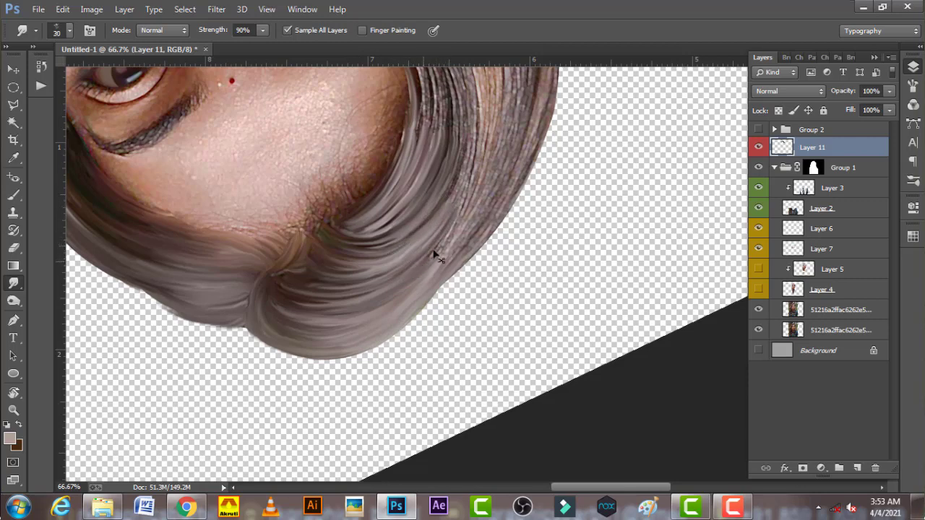
left_click_drag(425, 276, 461, 227)
left_click_drag(428, 280, 478, 212)
left_click_drag(447, 269, 499, 198)
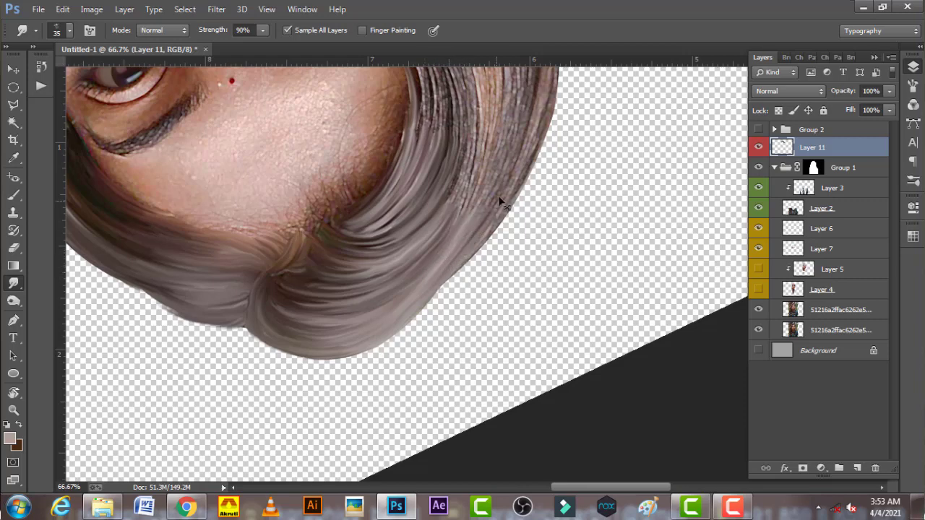
left_click_drag(455, 272, 489, 224)
left_click_drag(458, 275, 473, 230)
Step: Rotate the view to -125° and smear a strand into the hair below the eye
key("r")
mouse_move(429, 256)
left_mouse_down()
mouse_move(405, 222)
mouse_move(416, 183)
left_mouse_up()
left_click_drag(527, 192, 340, 285)
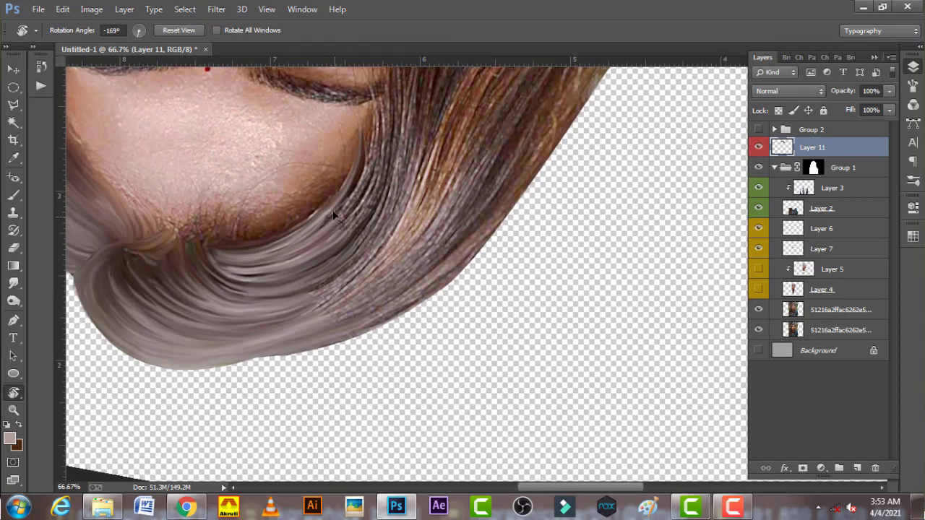
mouse_move(381, 243)
left_mouse_down()
mouse_move(348, 317)
mouse_move(288, 198)
mouse_move(342, 269)
left_mouse_up()
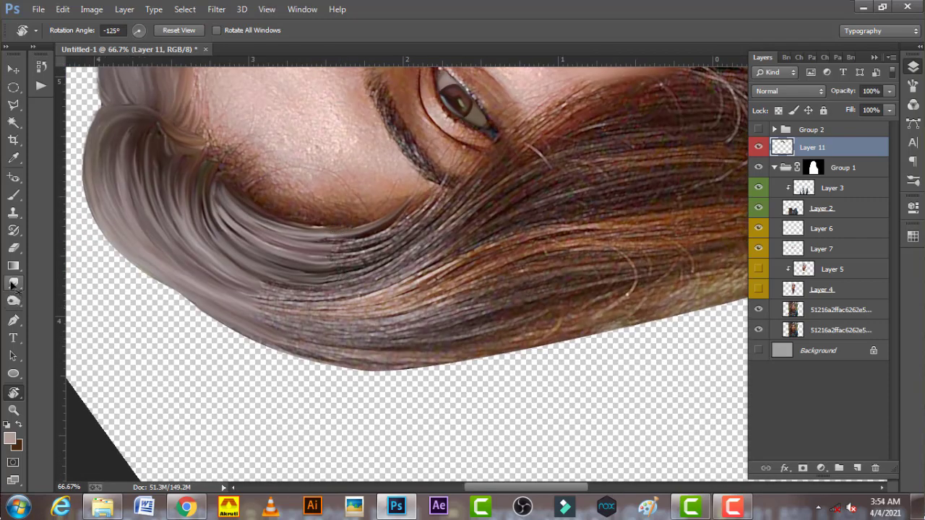
left_click(13, 284)
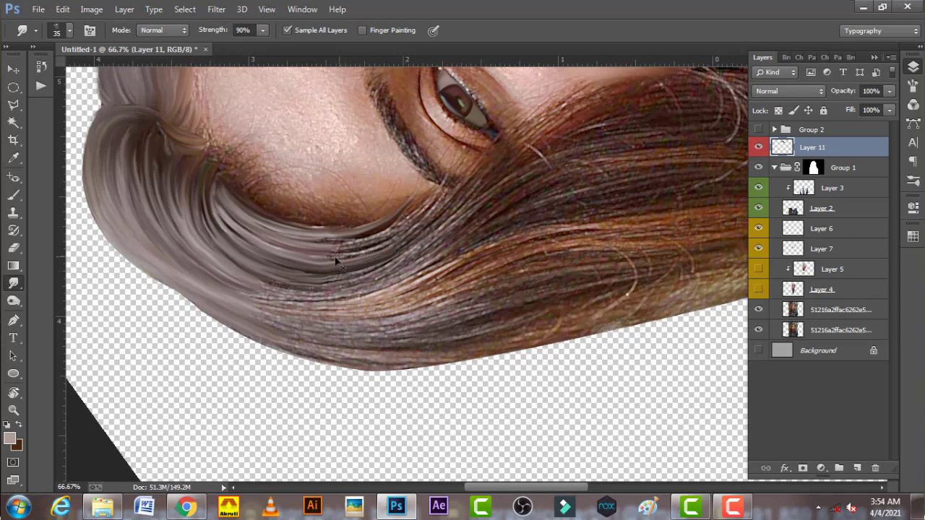
mouse_move(412, 235)
left_mouse_down()
mouse_move(353, 238)
mouse_move(437, 202)
left_mouse_up()
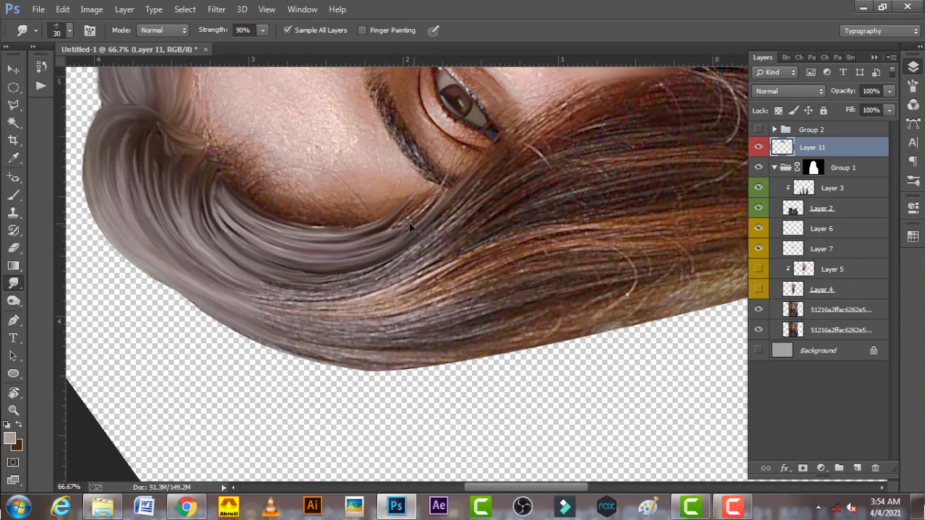
key("bracketleft")
key("bracketright")
key("bracketright")
key("bracketright")
Step: Smudge the strands near the eye corner and below the eye down-left
left_click_drag(568, 116, 493, 161)
left_click_drag(578, 97, 431, 224)
left_click_drag(513, 159, 461, 232)
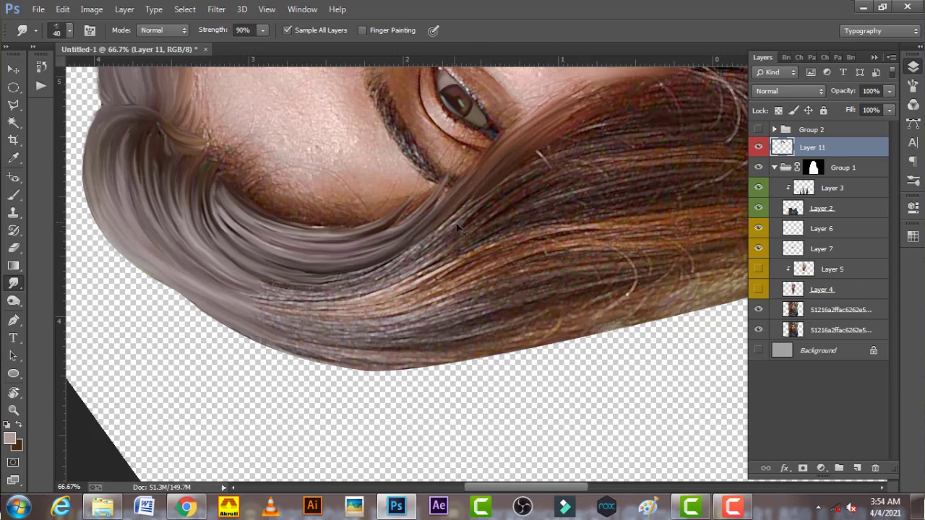
left_click_drag(582, 172, 448, 235)
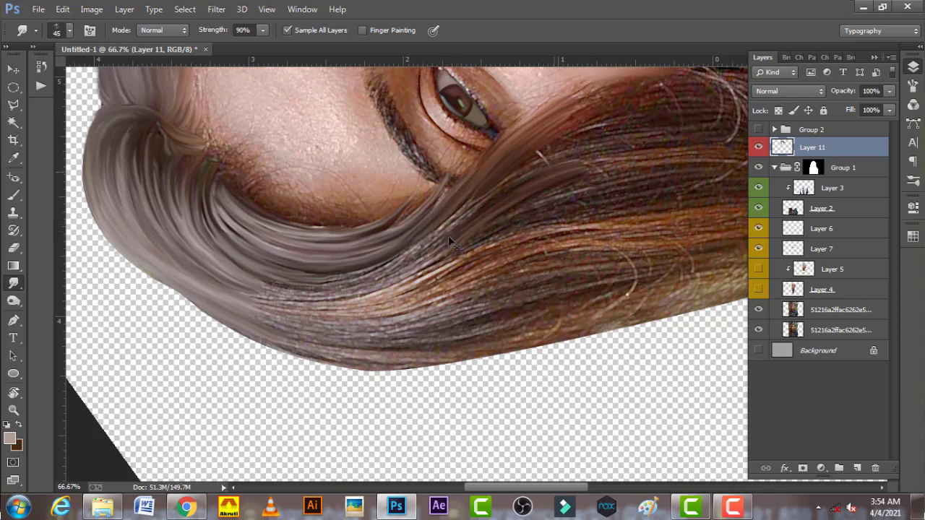
left_click_drag(602, 152, 362, 278)
Step: Smear a long 45 px stroke through the side hair, collapse the Layers panel, and rotate upright
key("bracketleft")
key("bracketright")
mouse_move(437, 236)
left_mouse_down()
mouse_move(240, 289)
mouse_move(371, 292)
mouse_move(295, 304)
mouse_move(382, 282)
left_mouse_up()
key("bracketleft")
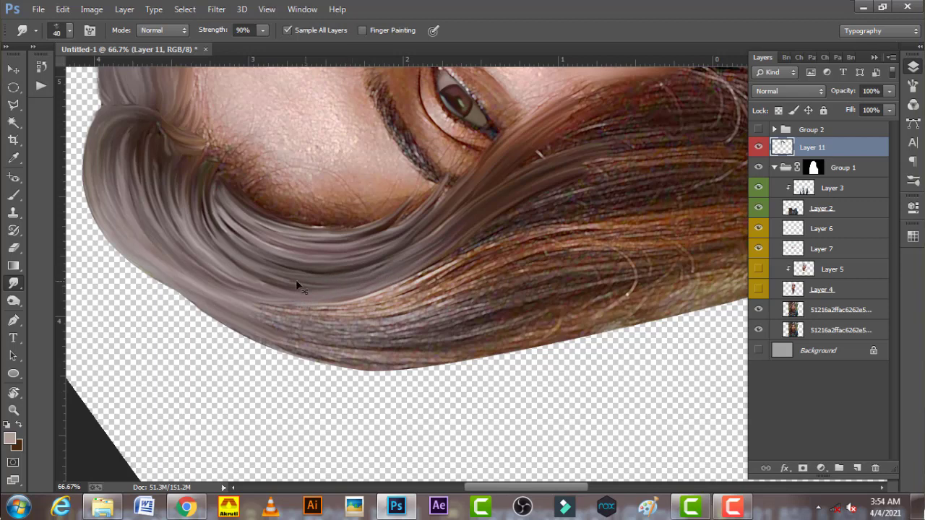
key("bracketright")
key("bracketright")
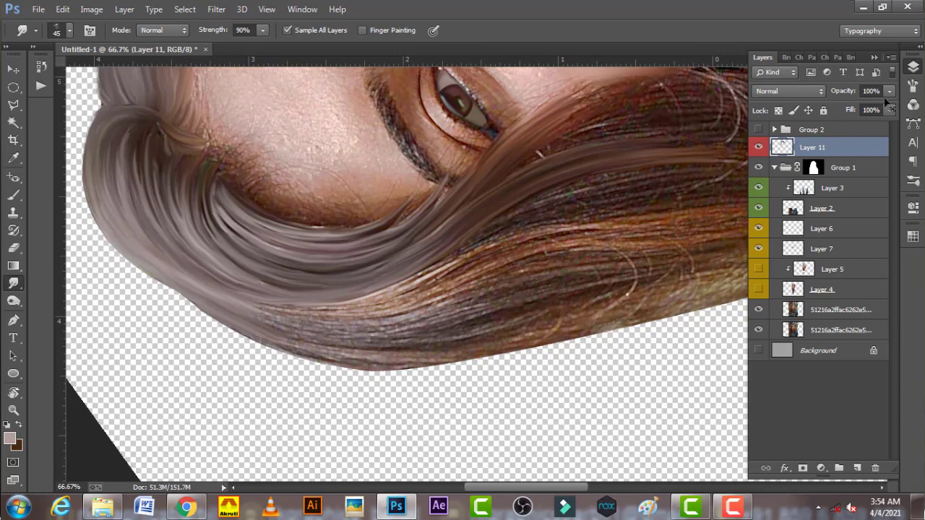
left_click(913, 65)
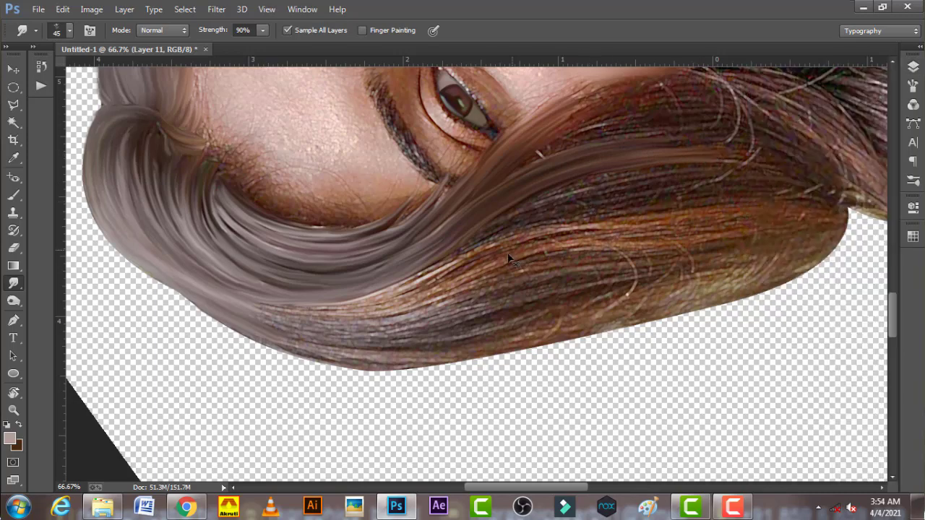
key("r")
left_click_drag(456, 321, 478, 234)
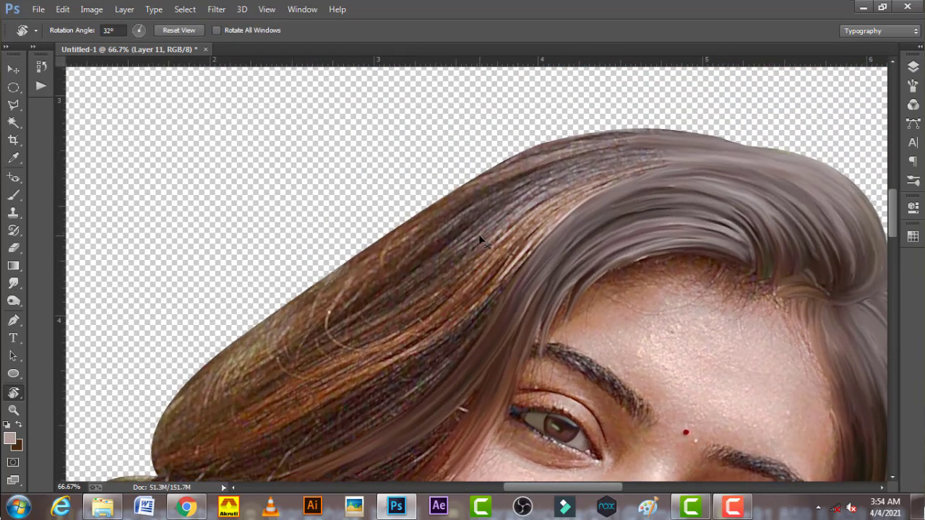
Step: With a 45 px smudge brush, smear the strands on top of the head down-left
left_click(13, 283)
key("bracketleft")
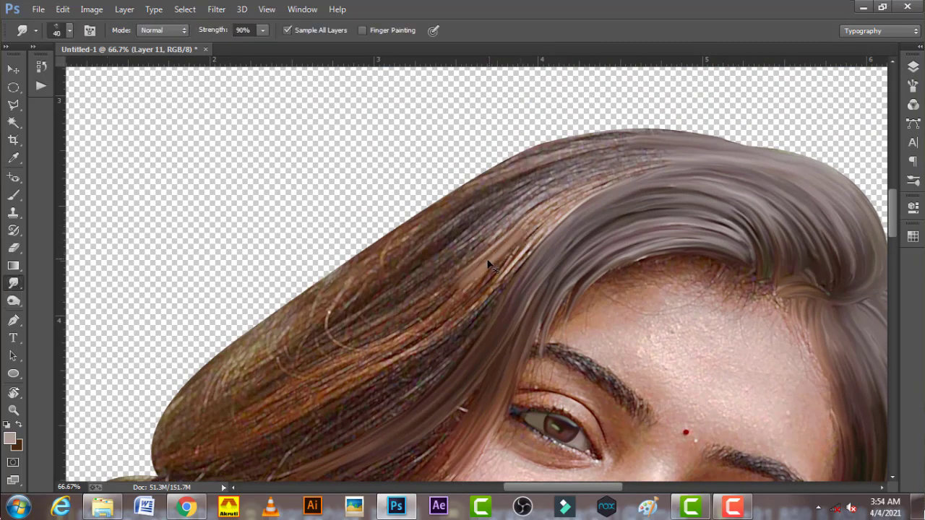
key("bracketright")
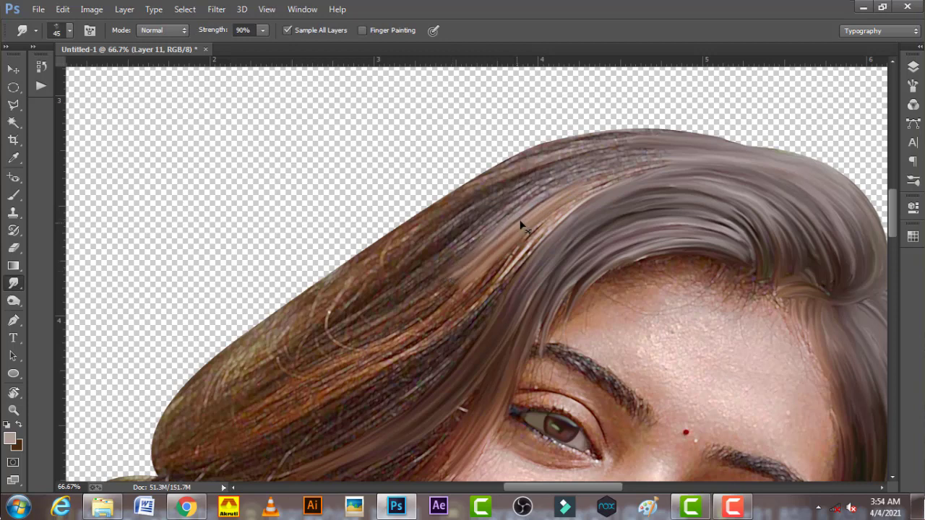
left_click_drag(584, 183, 448, 261)
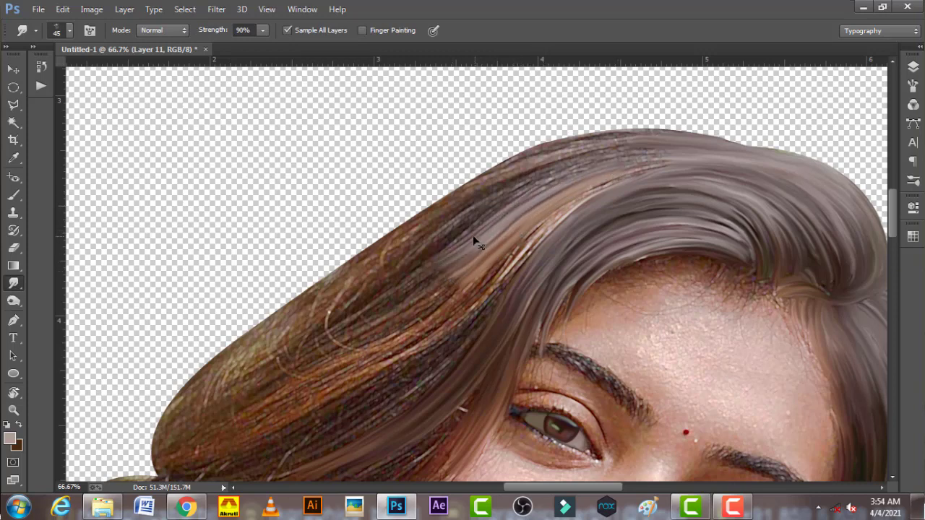
left_click_drag(553, 186, 448, 250)
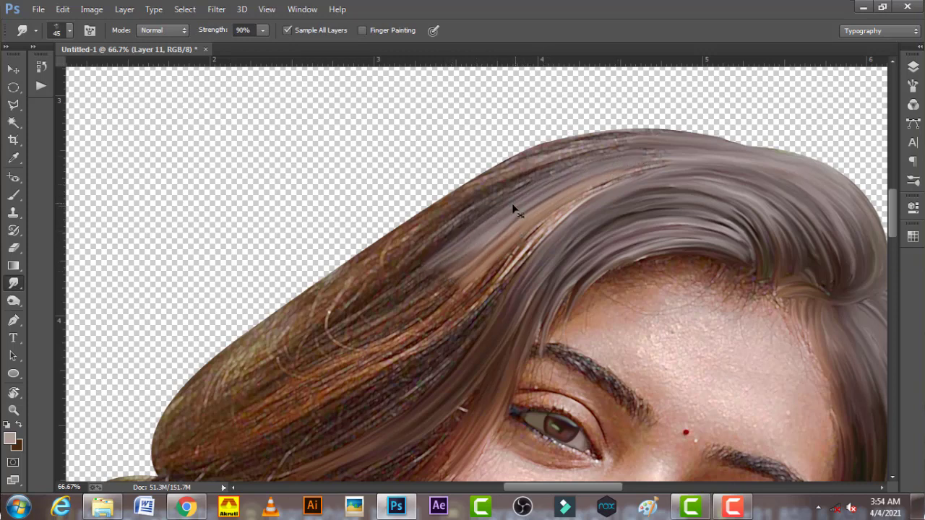
left_click_drag(643, 155, 614, 192)
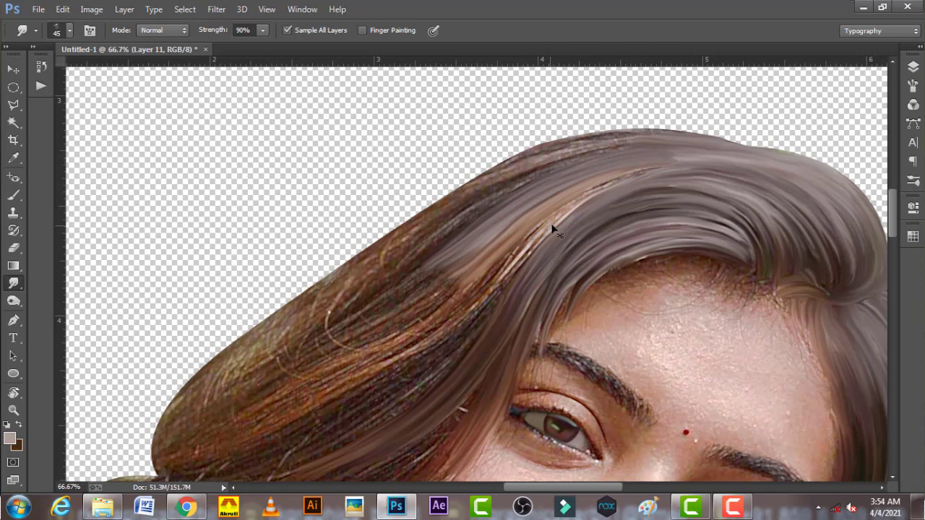
left_click_drag(553, 230, 522, 256)
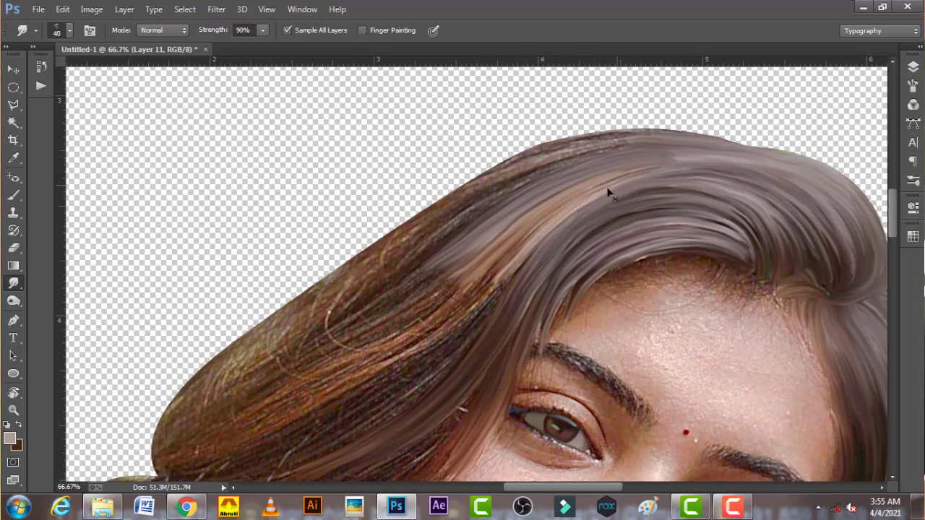
Step: Smudge the hair lock's strands into smooth streaks along their flow
left_click_drag(519, 261, 438, 320)
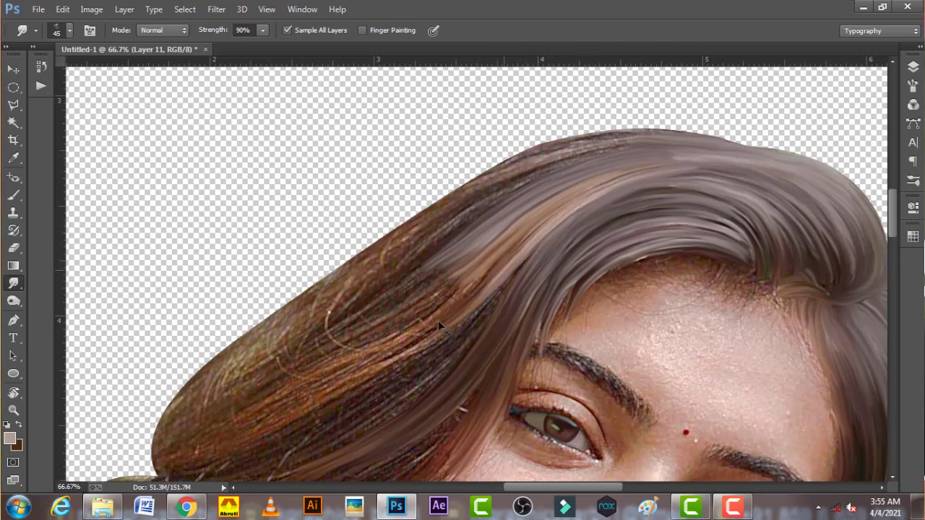
key("bracketright")
left_click_drag(494, 273, 420, 338)
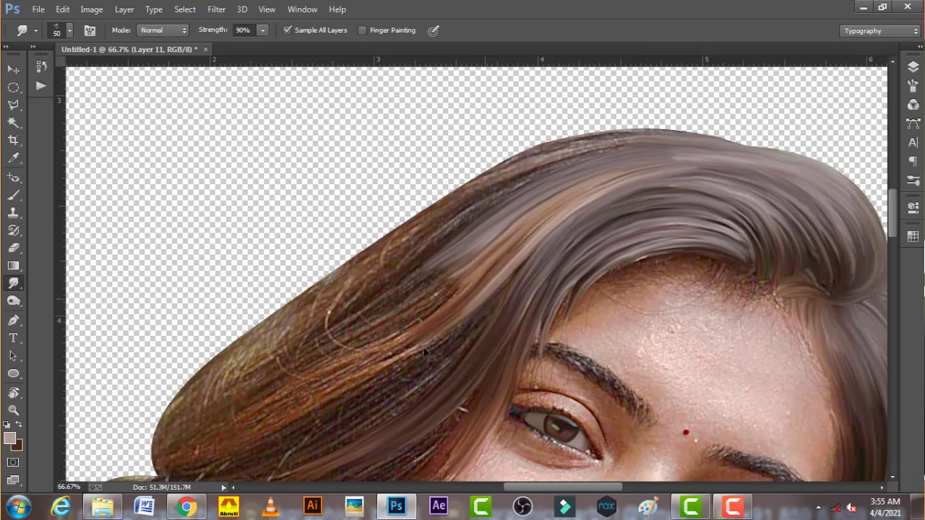
left_click_drag(506, 288, 423, 358)
left_click_drag(502, 306, 414, 373)
left_click_drag(474, 334, 390, 405)
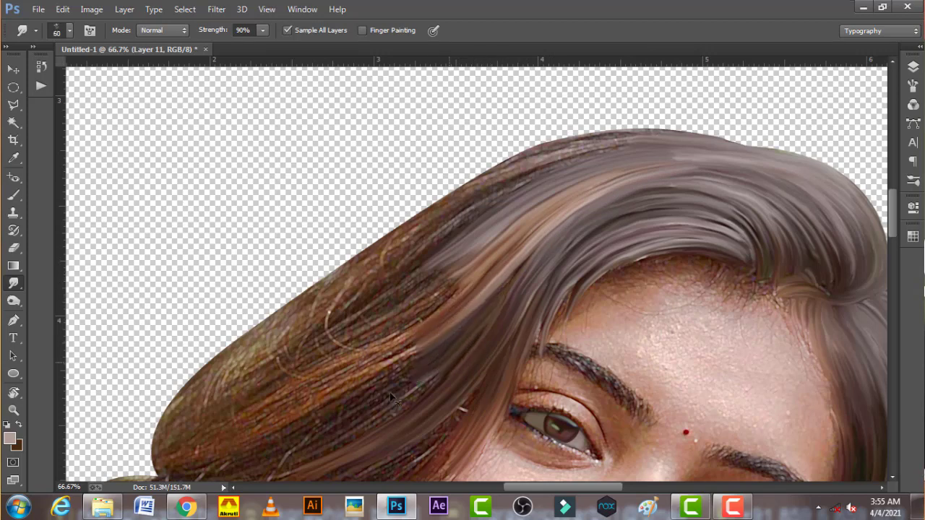
key("bracketright")
left_click_drag(457, 269, 386, 303)
Step: Soften the middle, lower and wiry strands of the hair lock with varying brush sizes
key("bracketleft")
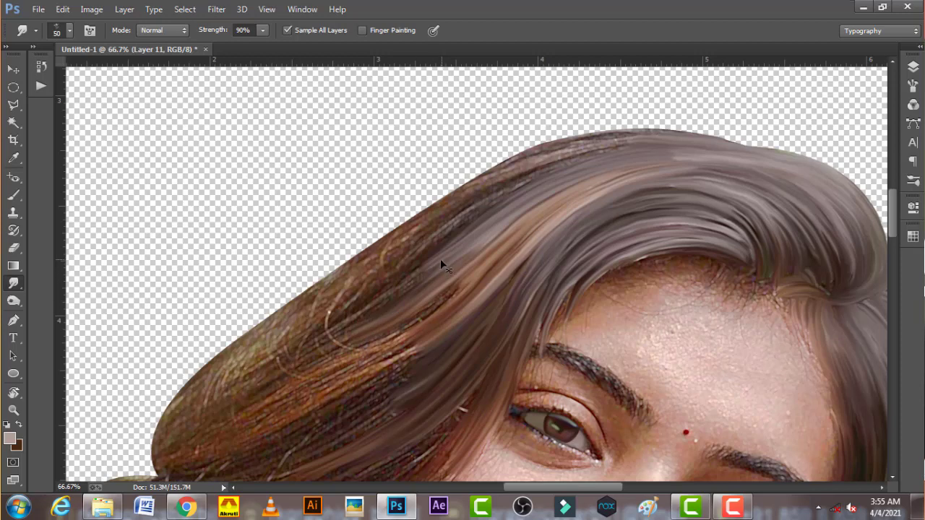
left_click_drag(440, 267, 361, 322)
left_click_drag(470, 280, 383, 334)
key("bracketright")
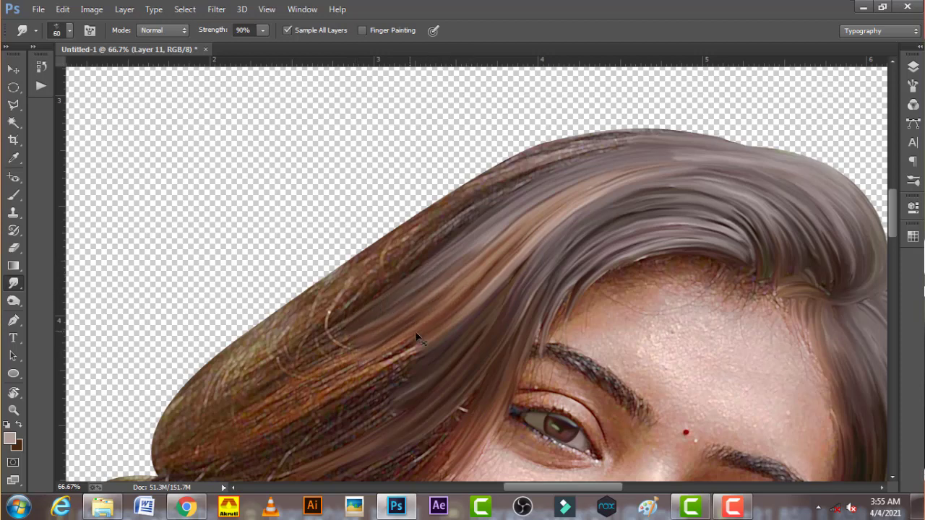
left_click_drag(419, 357, 343, 405)
key("bracketright")
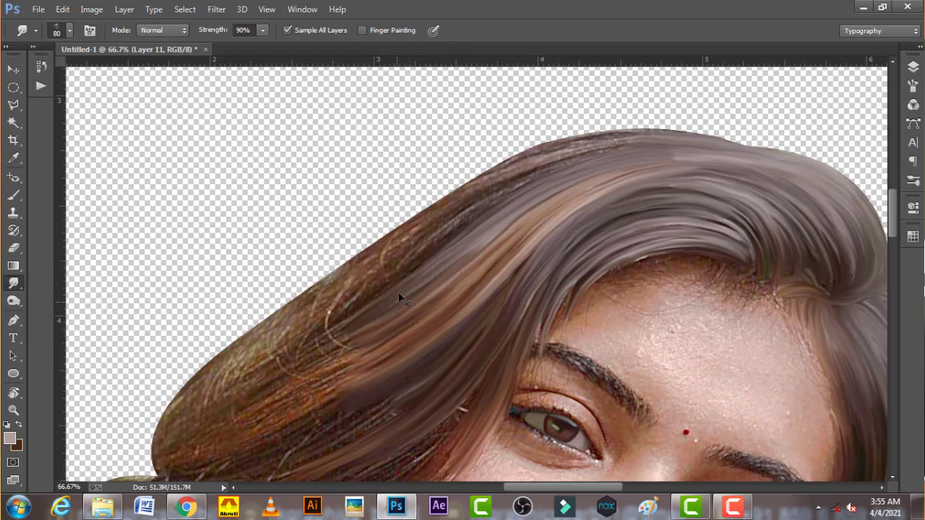
key("bracketleft")
key("bracketleft")
key("bracketleft")
left_click_drag(376, 282, 322, 325)
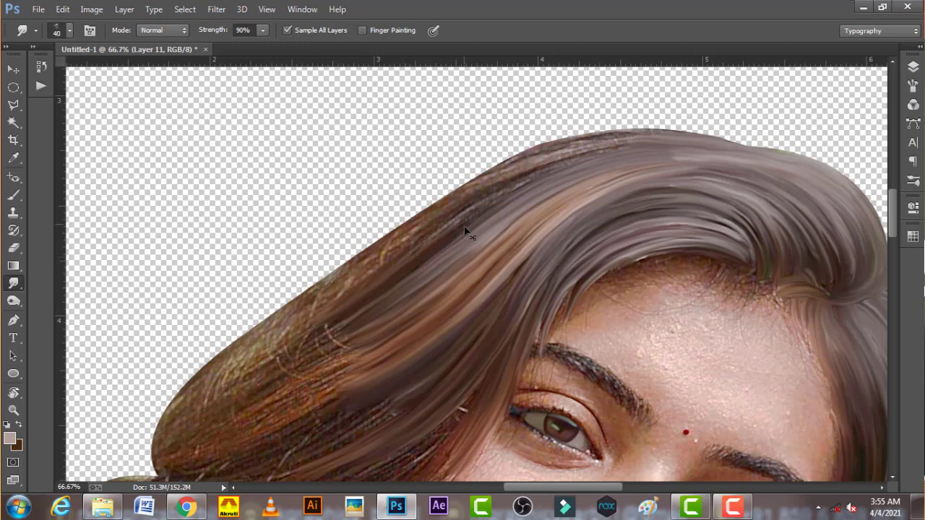
Step: Smooth the hair's top edge and blend the light strands at the crown
left_click_drag(432, 259, 544, 179)
key("bracketright")
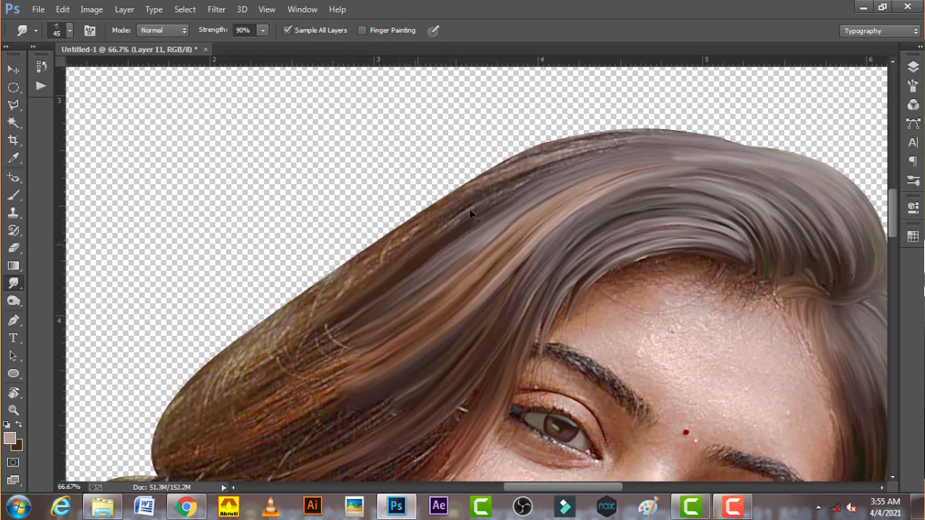
left_click_drag(420, 249, 592, 151)
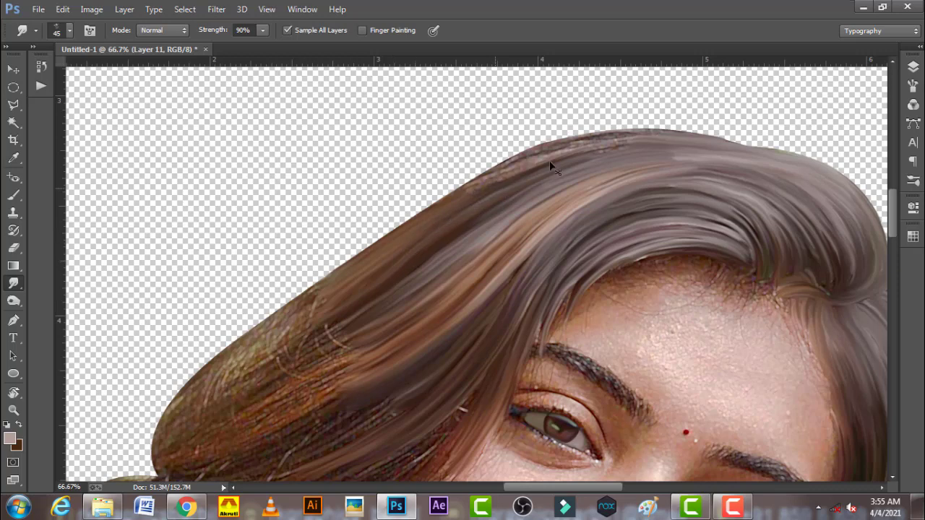
left_click_drag(433, 219, 509, 171)
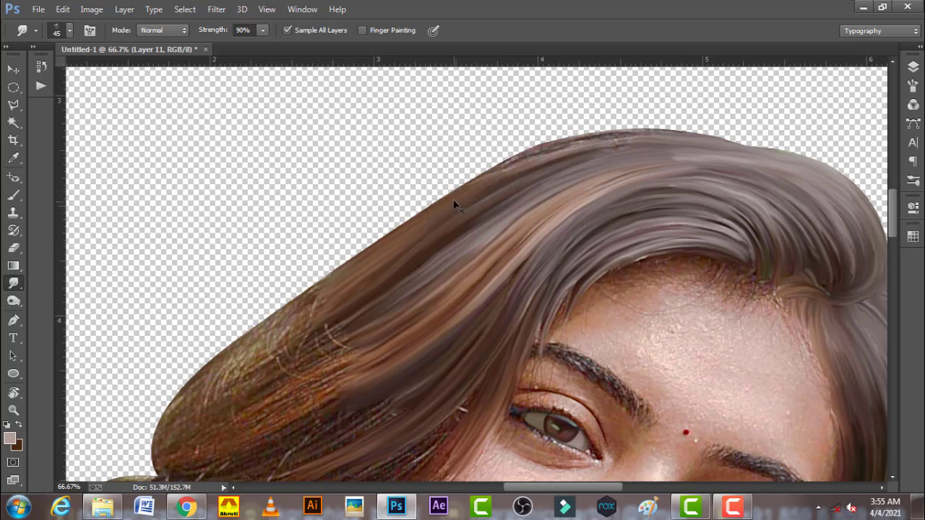
mouse_move(454, 205)
left_mouse_down()
mouse_move(583, 151)
mouse_move(514, 176)
mouse_move(641, 140)
mouse_move(607, 146)
mouse_move(720, 150)
left_mouse_up()
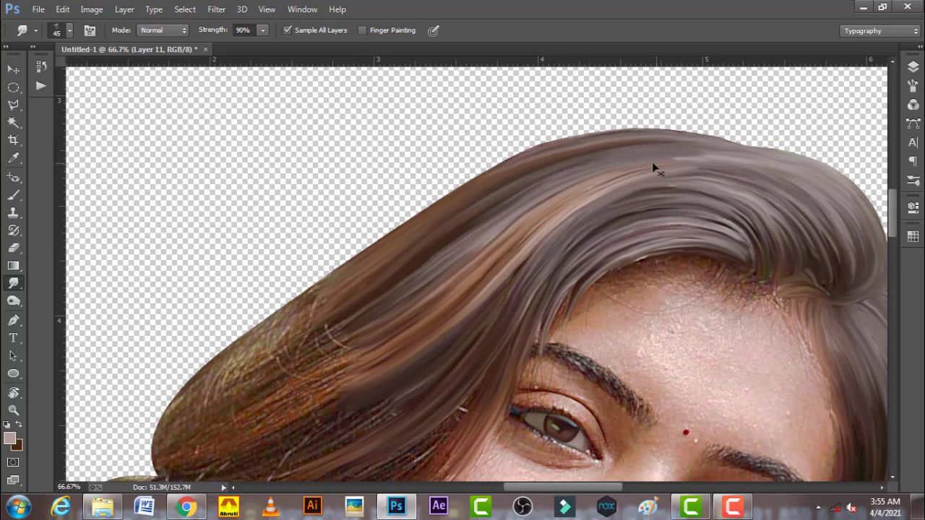
mouse_move(652, 167)
left_mouse_down()
mouse_move(731, 165)
mouse_move(704, 192)
left_mouse_up()
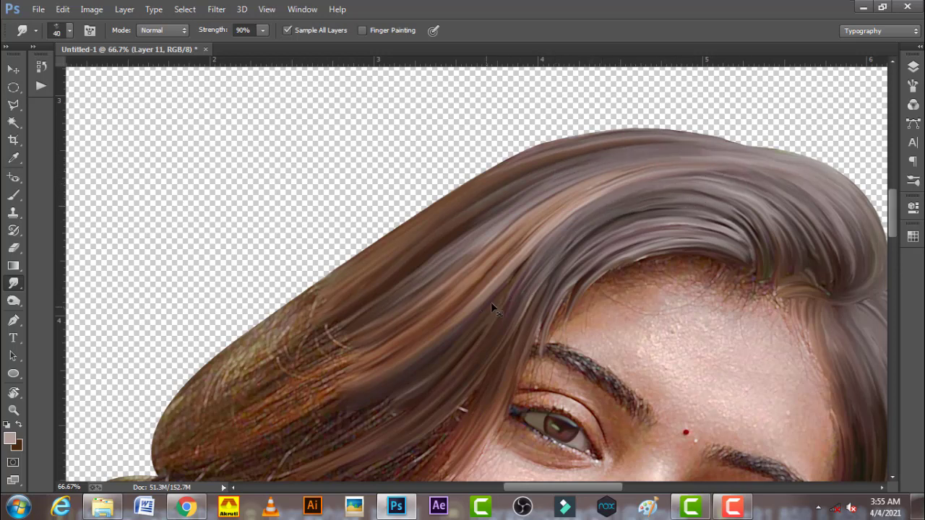
Step: Turn the canvas view upside down and enlarge the Smudge brush for the hair lock
key("r")
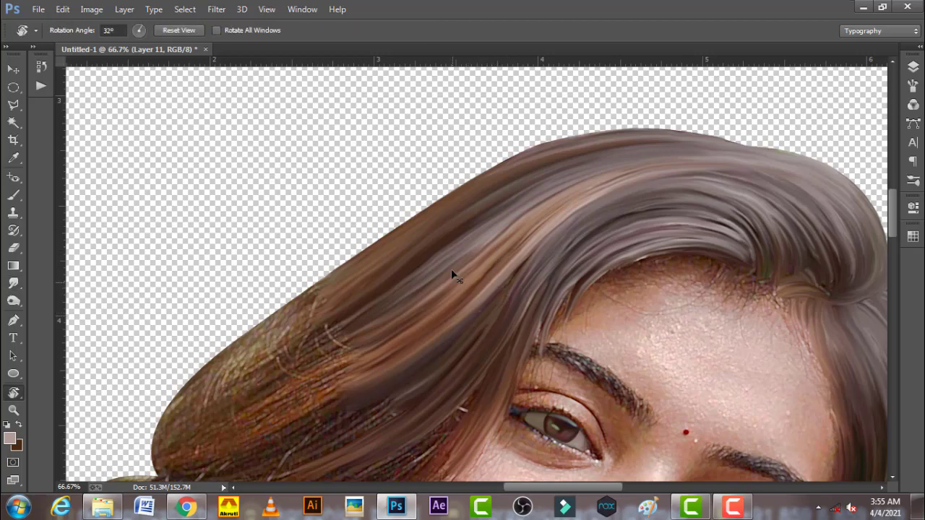
mouse_move(451, 269)
left_mouse_down()
mouse_move(596, 215)
mouse_move(345, 300)
left_mouse_up()
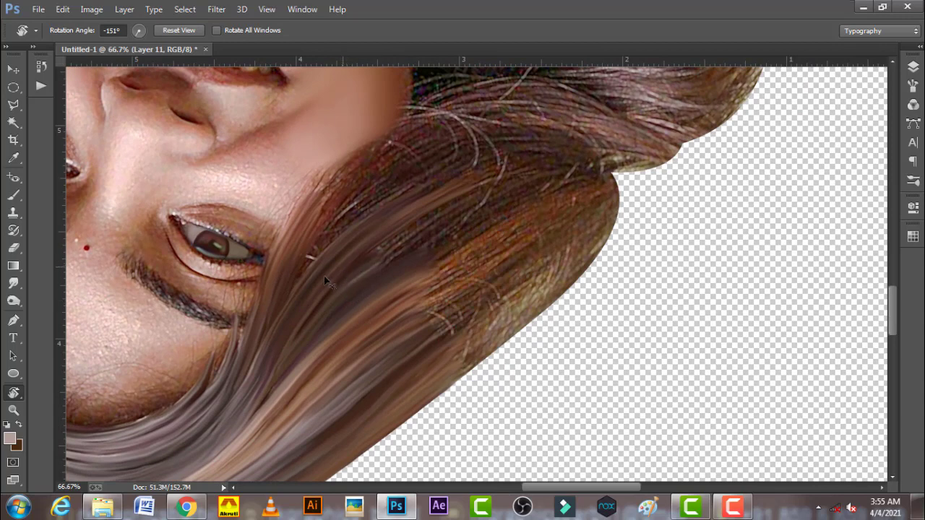
left_click(13, 283)
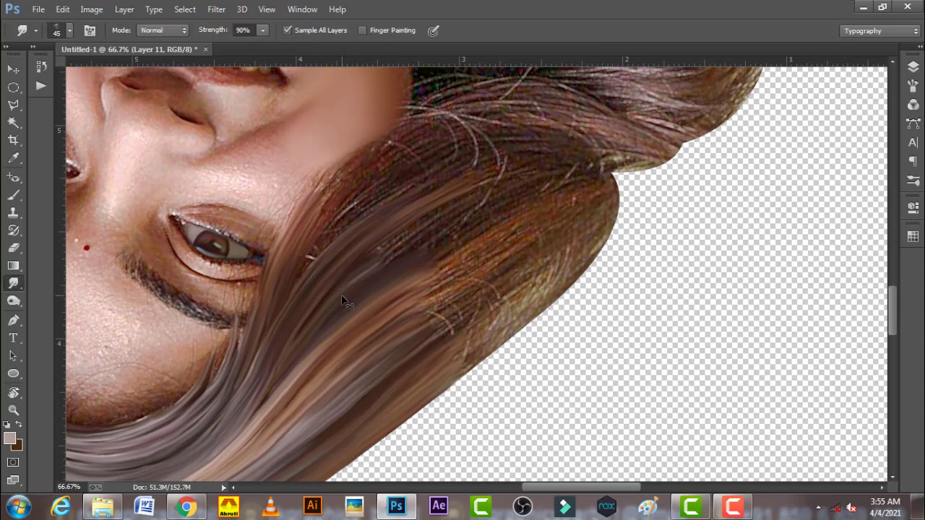
key("bracketright")
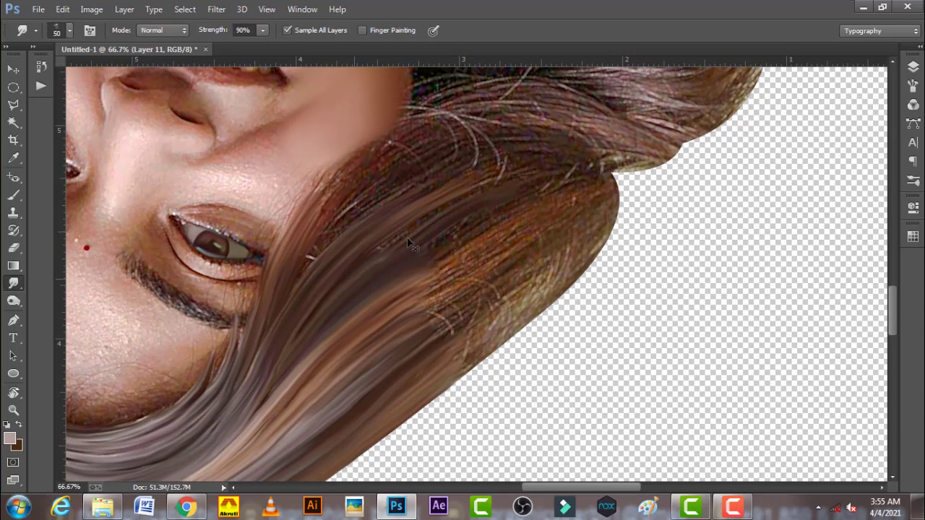
key("bracketright")
key("bracketright")
Step: Smudge the brown hair lock's strands into smooth orange-brown streaks along the hair's flow
left_click_drag(386, 277, 581, 171)
left_click_drag(477, 181, 585, 172)
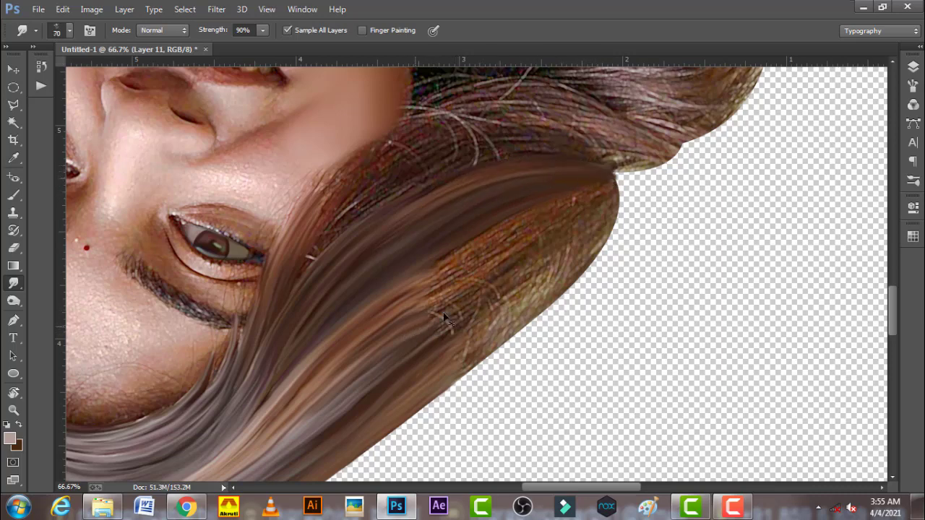
left_click_drag(444, 317, 505, 267)
key("bracketleft")
left_click_drag(470, 318, 549, 253)
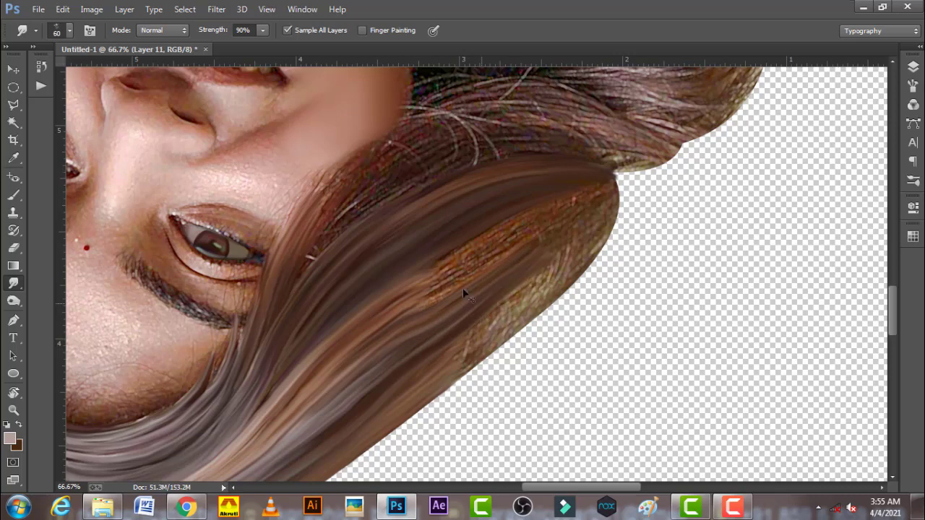
left_click_drag(402, 325, 517, 250)
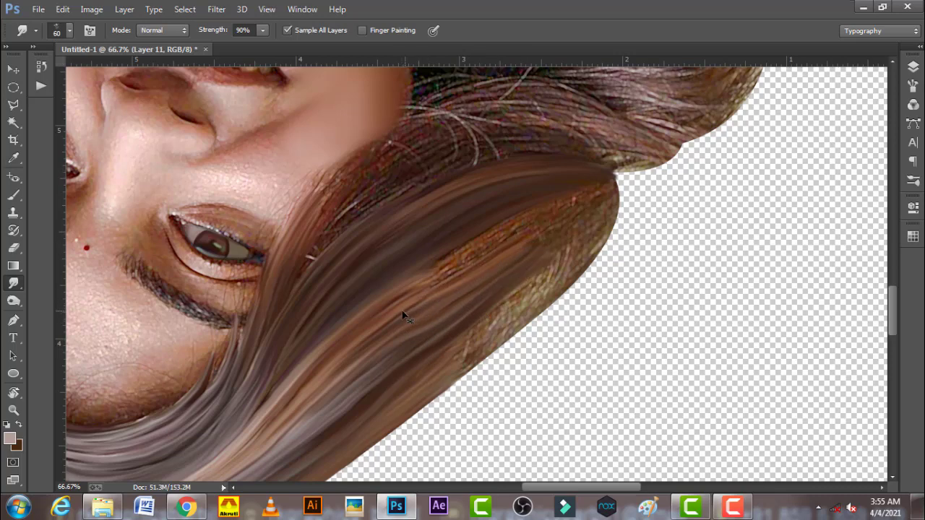
left_click_drag(403, 316, 480, 258)
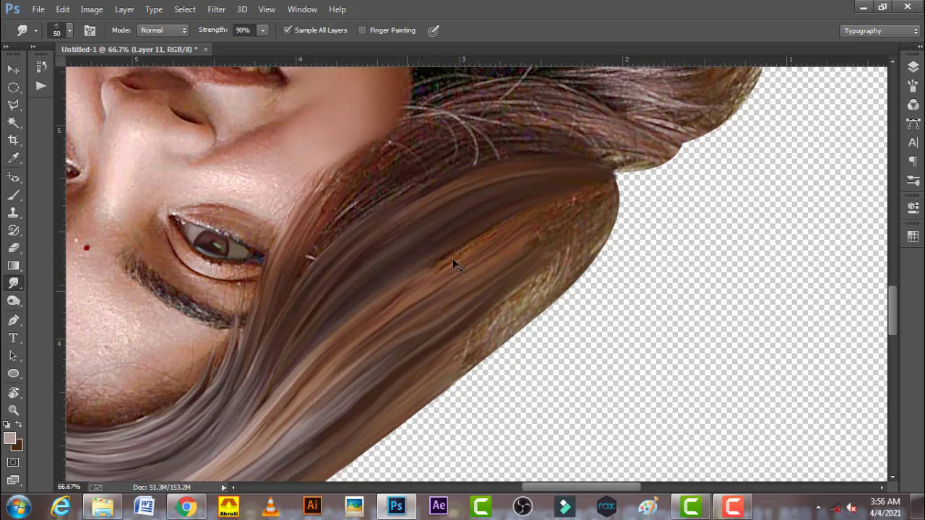
left_click_drag(396, 307, 518, 224)
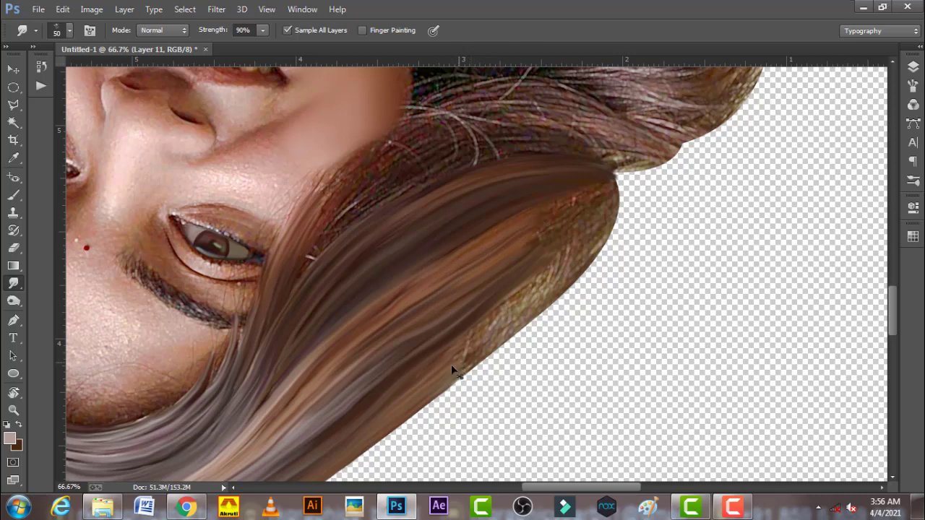
Step: Soften the lock's outer edge and round off its tip with a larger brush
left_click_drag(427, 379, 558, 283)
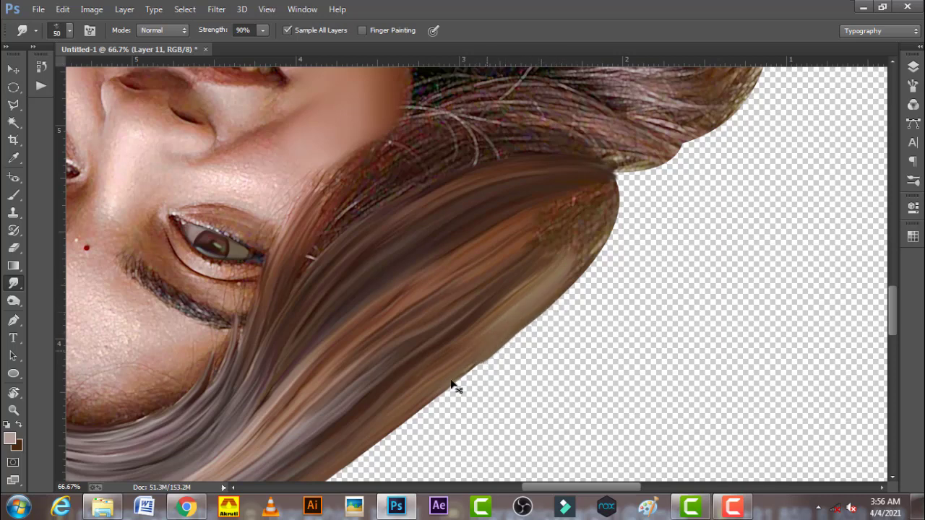
left_click_drag(456, 386, 512, 308)
key("bracketright")
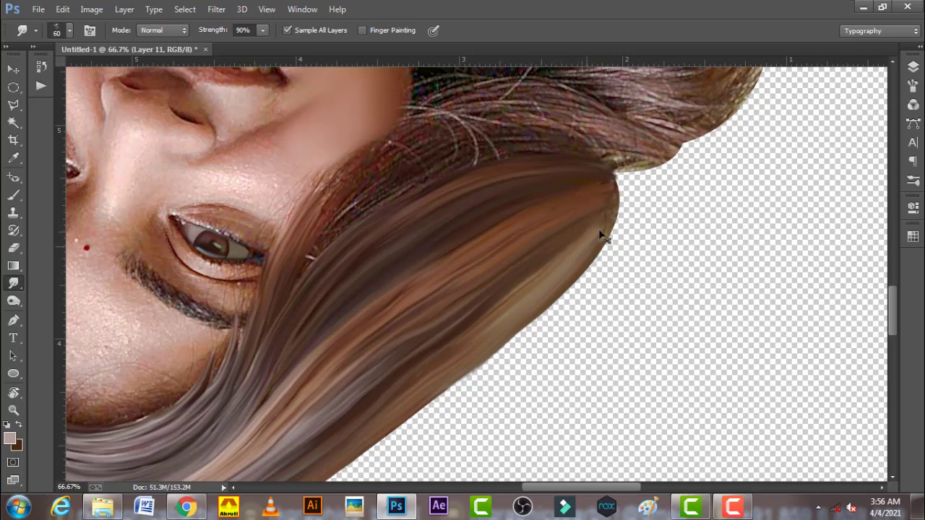
mouse_move(600, 233)
left_mouse_down()
mouse_move(609, 189)
mouse_move(615, 195)
mouse_move(597, 233)
left_mouse_up()
left_click_drag(604, 202, 605, 181)
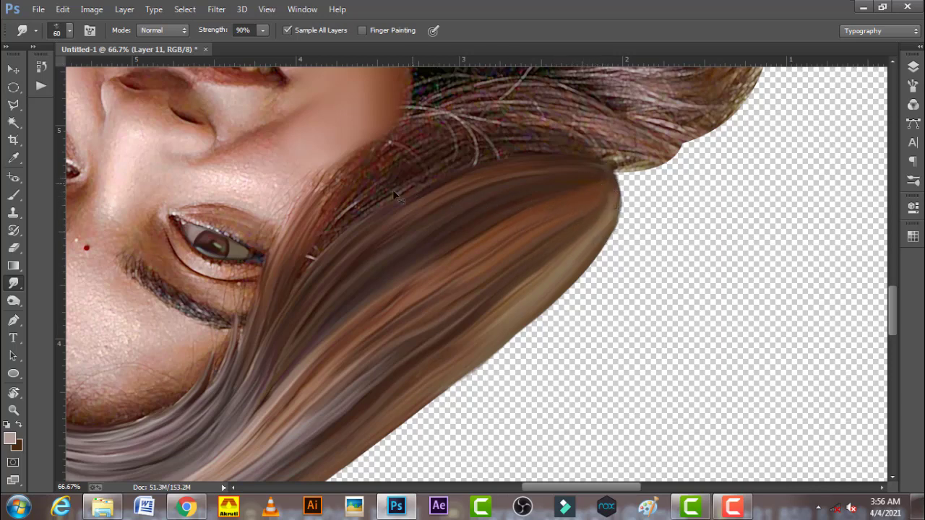
Step: Blend the wiry patch and hair-to-skin edge, then smooth strands along the lock's top
left_click_drag(433, 181, 480, 161)
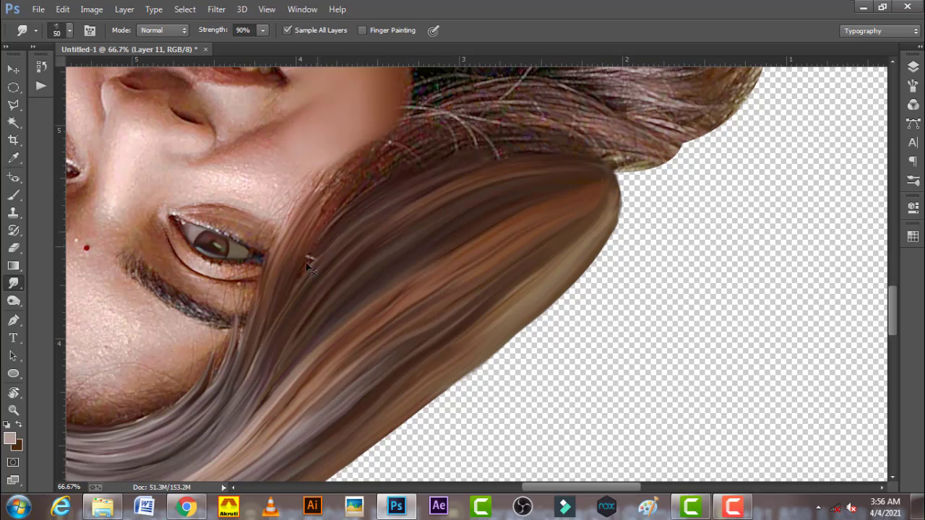
key("bracketleft")
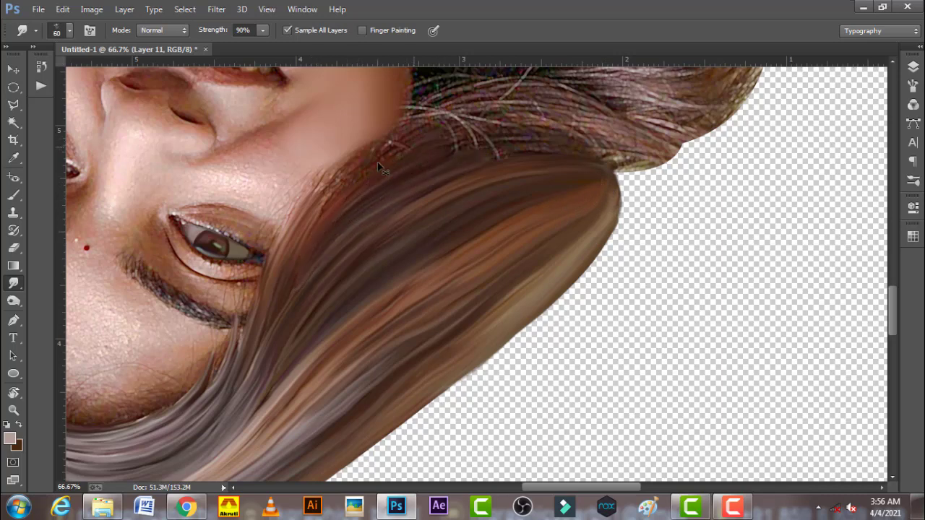
key("bracketright")
left_click_drag(379, 154, 309, 211)
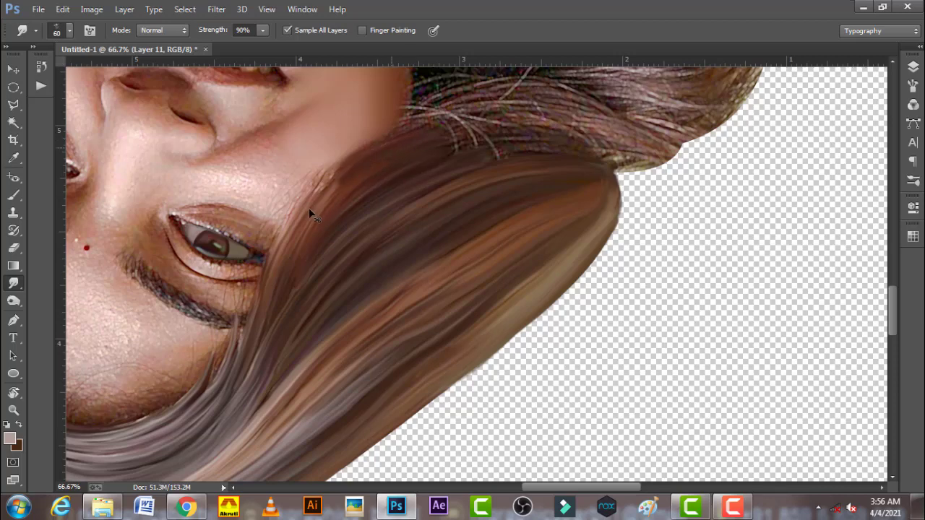
mouse_move(347, 166)
left_mouse_down()
mouse_move(429, 131)
mouse_move(430, 158)
mouse_move(501, 155)
left_mouse_up()
key("[")
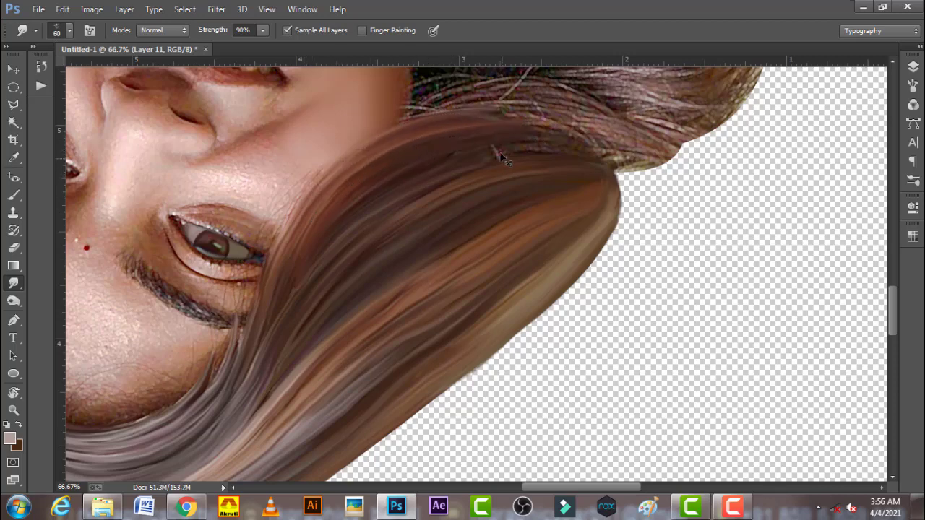
mouse_move(423, 172)
left_mouse_down()
mouse_move(555, 149)
mouse_move(659, 171)
left_mouse_up()
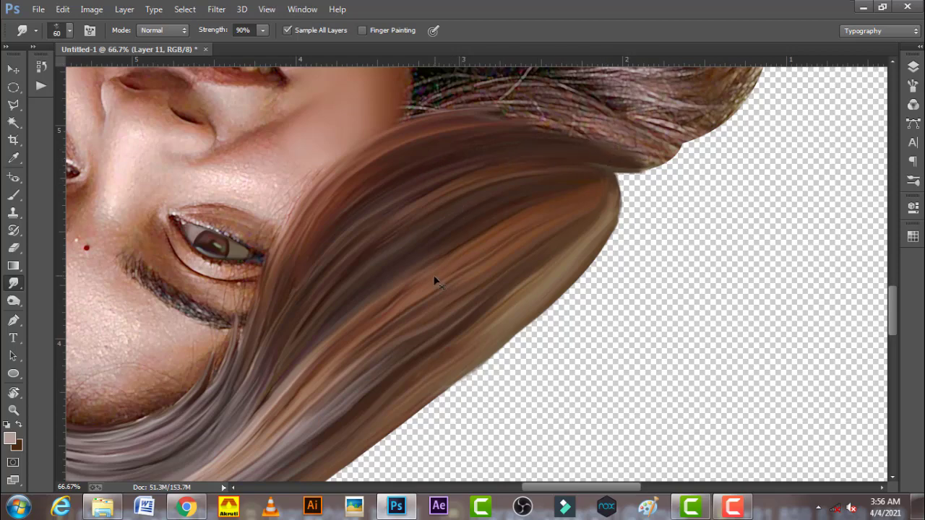
key("r")
left_click_drag(407, 296, 522, 172)
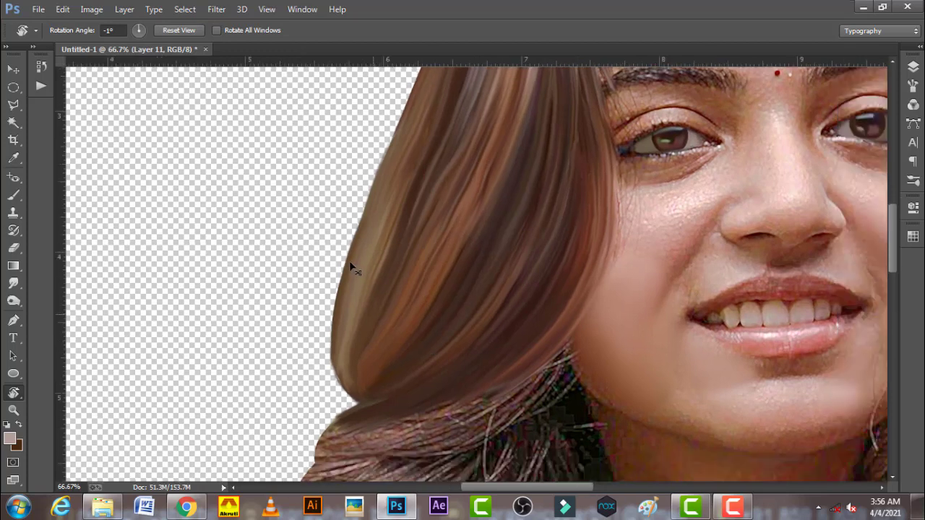
Step: Smudge the hair edge and strands along the lower-left curl with a 50 px brush
left_click_drag(352, 268, 250, 101)
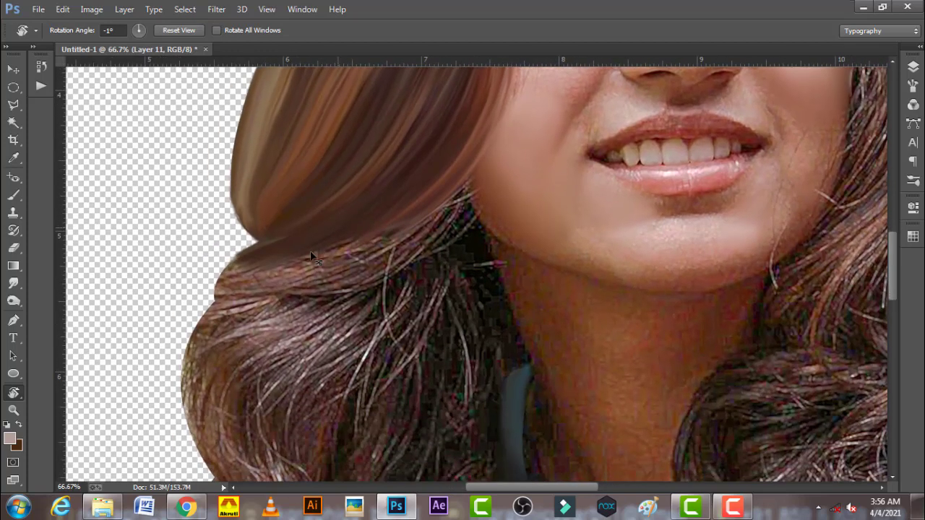
left_click(16, 284)
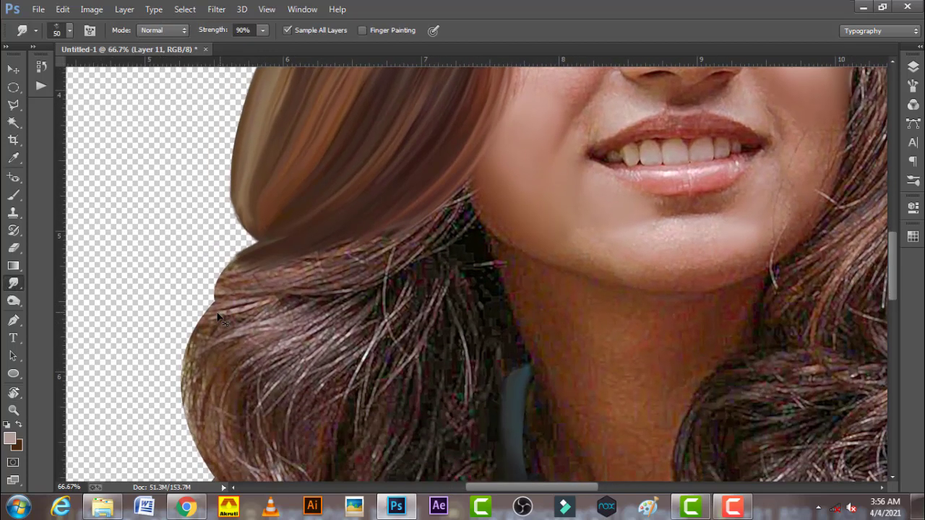
mouse_move(218, 295)
left_mouse_down()
mouse_move(302, 282)
mouse_move(228, 285)
left_mouse_up()
left_click_drag(284, 272, 269, 277)
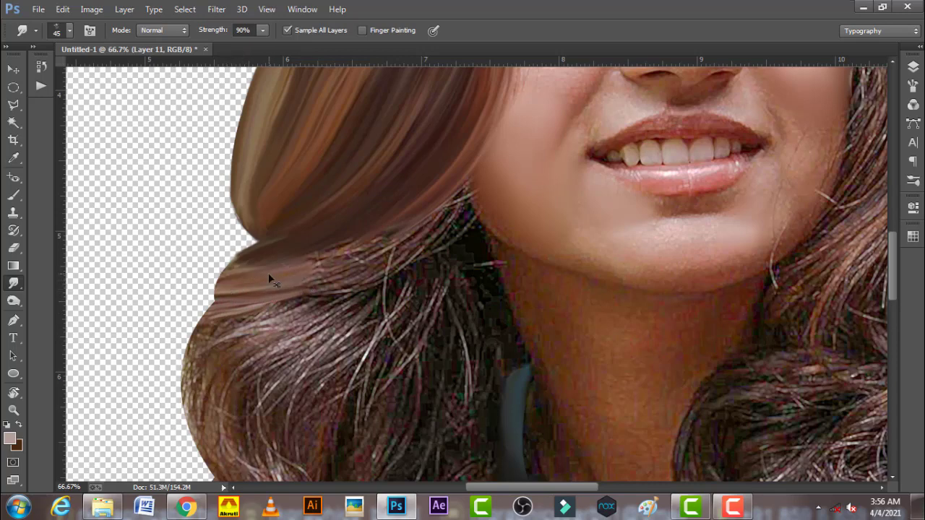
key("bracketright")
left_click_drag(352, 280, 304, 292)
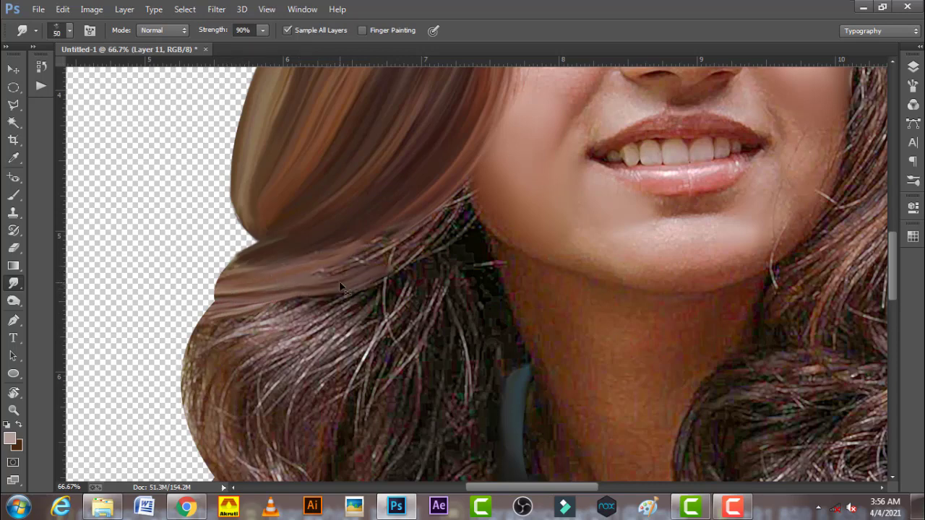
left_click_drag(430, 242, 315, 274)
left_click_drag(416, 228, 339, 257)
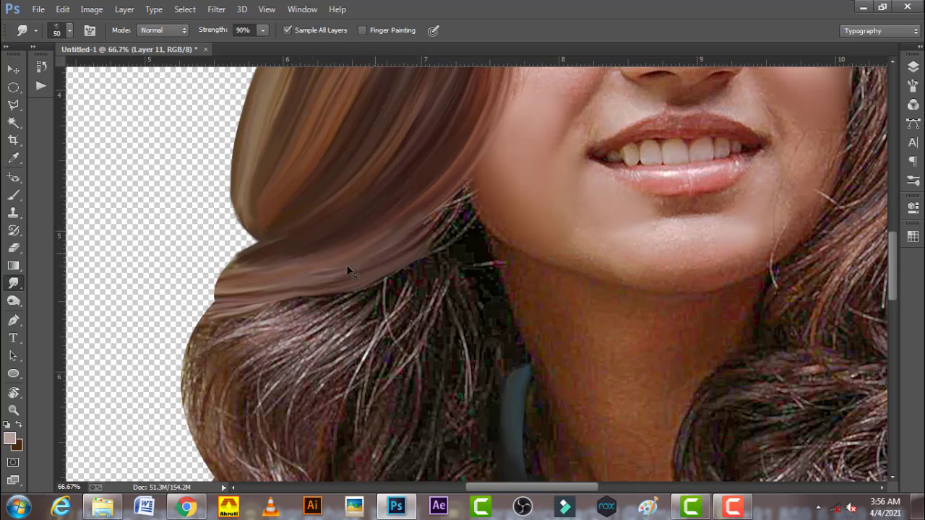
Step: At 45 px, smear strands near the chin and lower curl into lighter streaks
key("bracketleft")
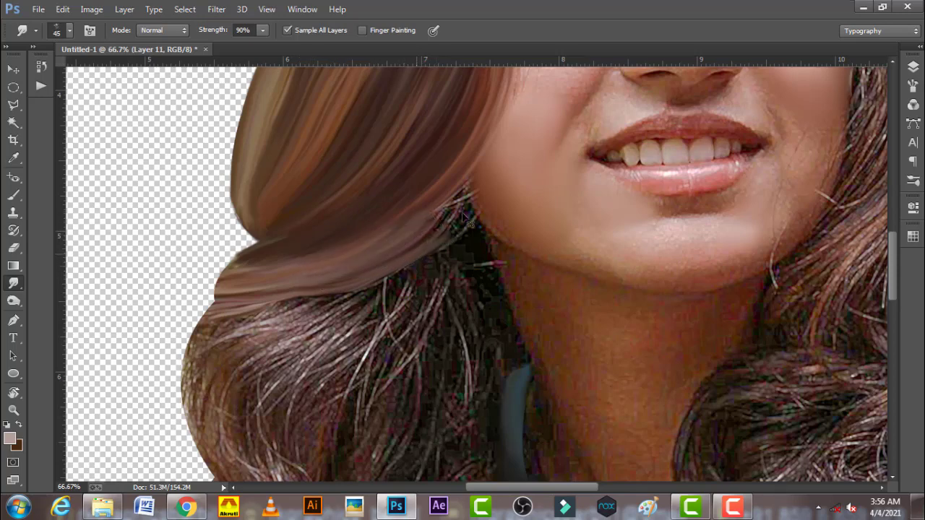
left_click_drag(470, 216, 439, 242)
mouse_move(474, 197)
left_mouse_down()
mouse_move(446, 231)
mouse_move(454, 197)
left_mouse_up()
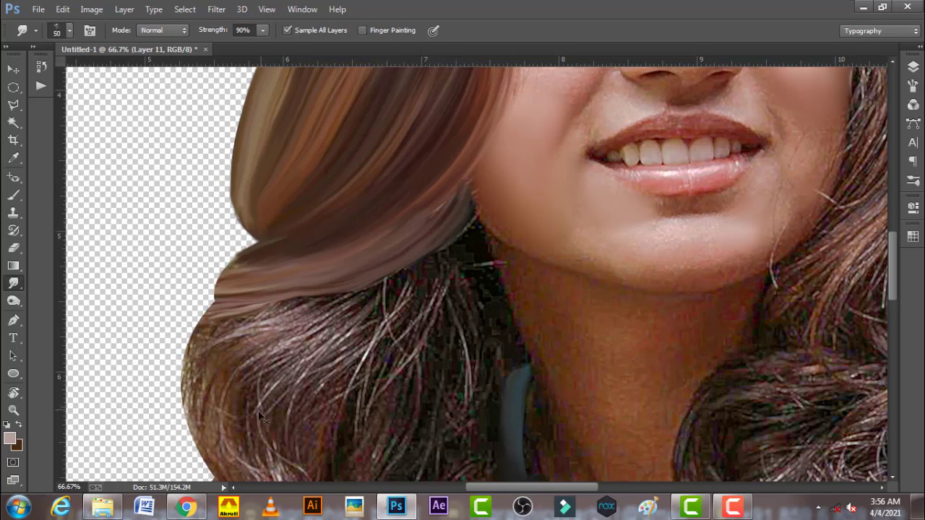
mouse_move(375, 302)
left_mouse_down()
mouse_move(236, 398)
mouse_move(327, 333)
left_mouse_up()
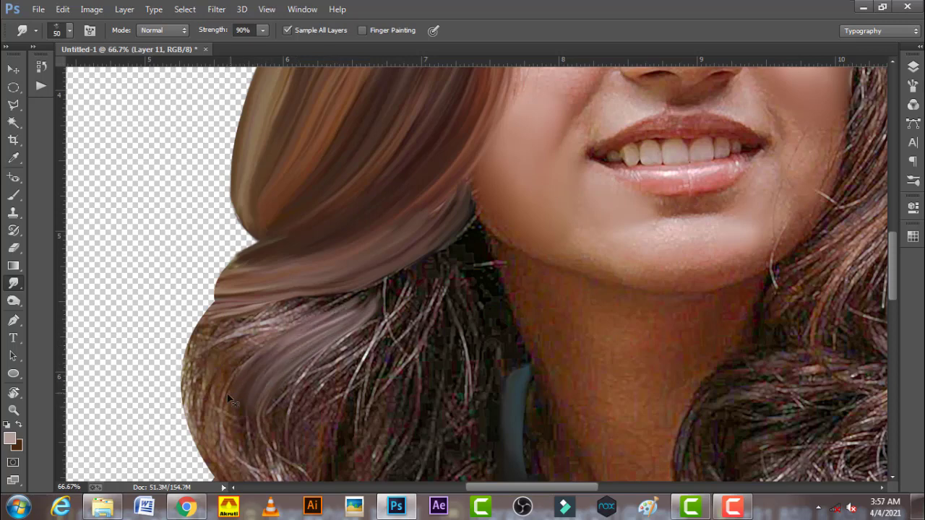
left_click_drag(224, 367, 325, 318)
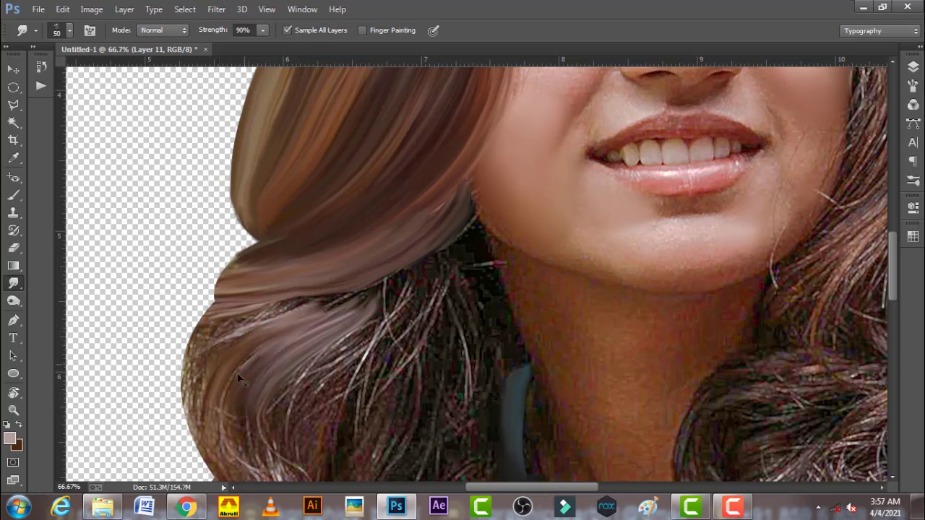
left_click_drag(232, 408, 248, 345)
left_click_drag(203, 376, 284, 312)
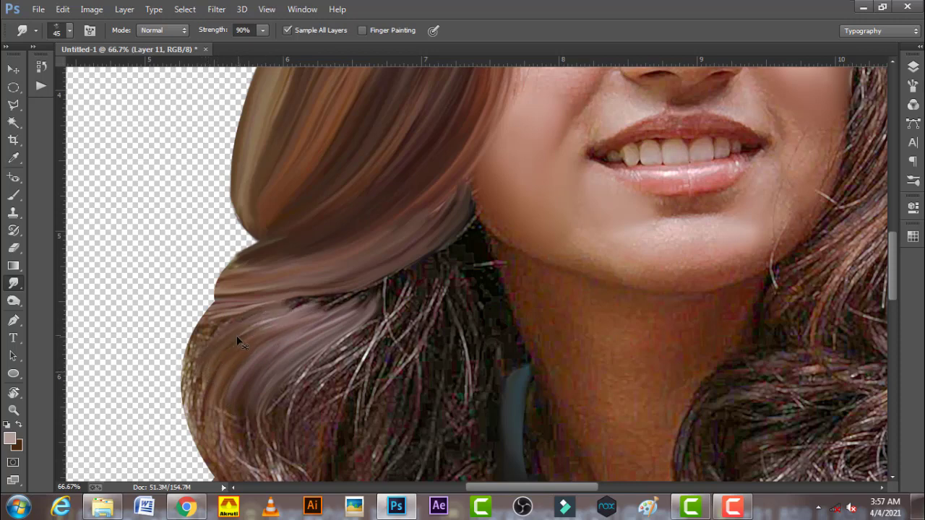
Step: Smooth and lighten the dark streak in the curl, switching between 40 and 45 px
key("bracketleft")
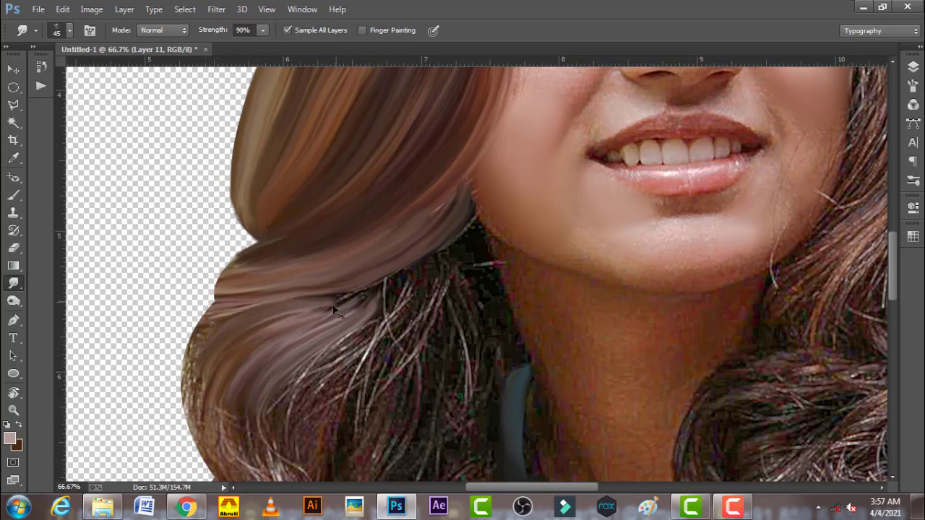
left_click_drag(290, 311, 372, 289)
key("bracketright")
left_click_drag(321, 318, 378, 292)
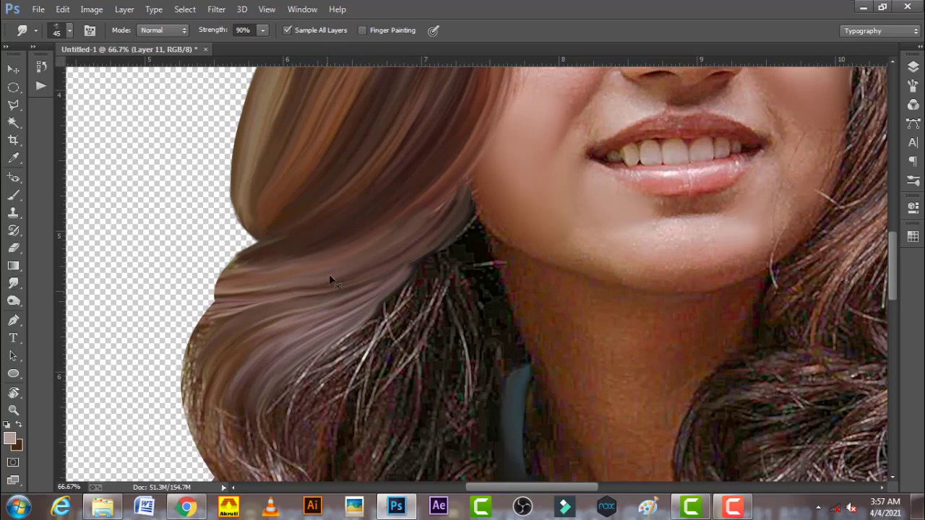
key("r")
mouse_move(329, 274)
left_mouse_down()
mouse_move(546, 349)
mouse_move(288, 247)
left_mouse_up()
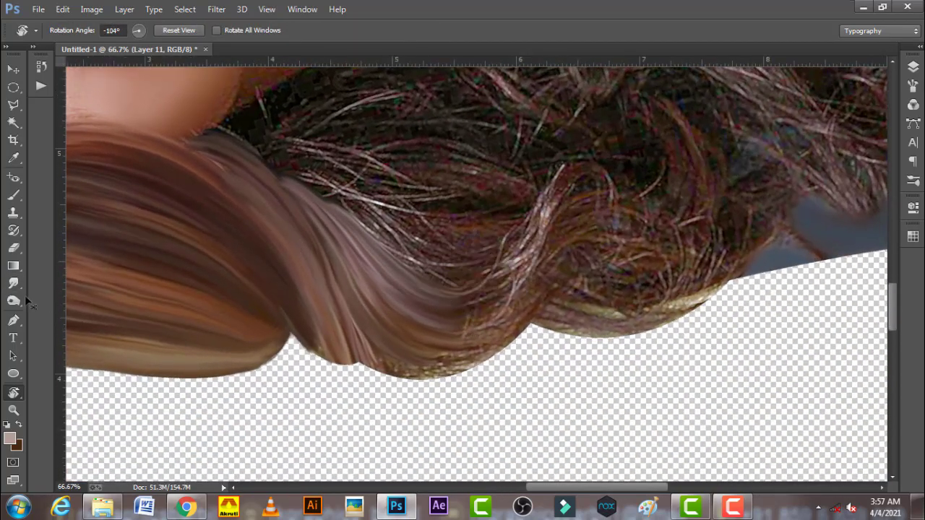
Step: Extend the lower hair edge with smudged strokes and lighten a strand at 40 px
left_click(13, 284)
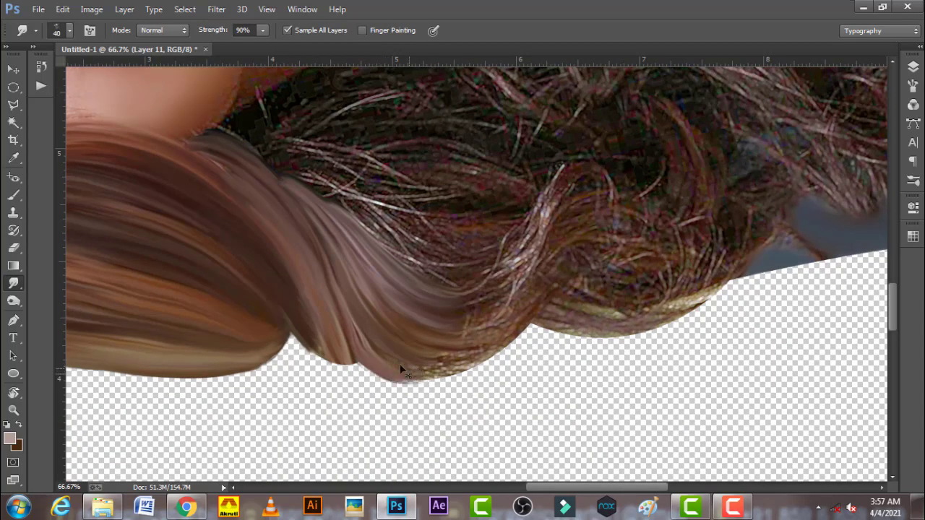
mouse_move(432, 375)
left_mouse_down()
mouse_move(402, 378)
mouse_move(467, 364)
mouse_move(430, 359)
mouse_move(477, 318)
left_mouse_up()
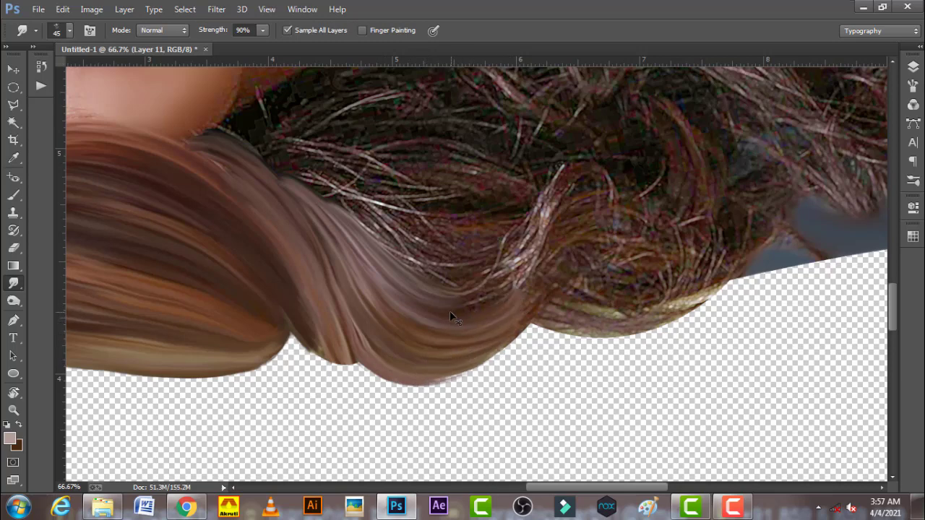
mouse_move(509, 276)
left_mouse_down()
mouse_move(452, 300)
mouse_move(521, 250)
mouse_move(570, 171)
left_mouse_up()
key("bracketleft")
left_click_drag(521, 273, 489, 297)
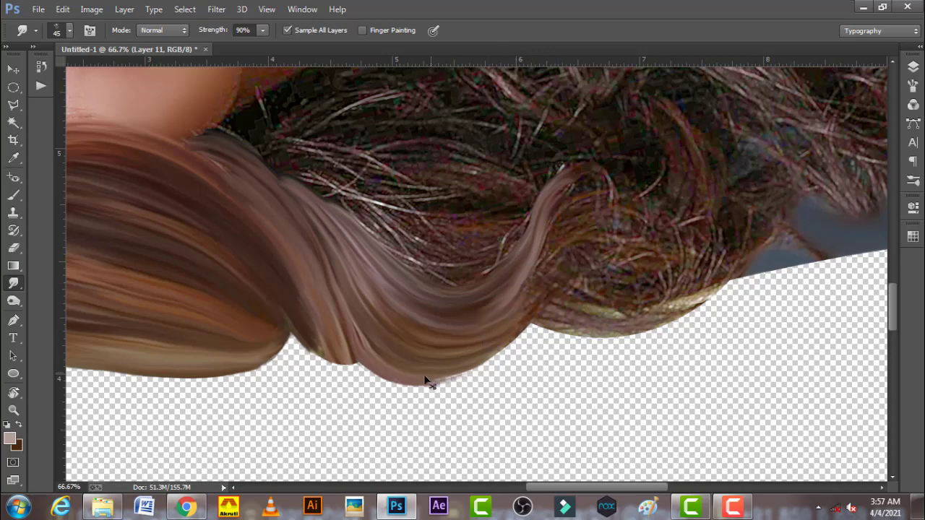
Step: Taper and smooth the lower hair edge, sweeping it up into a strand
key("bracketleft")
mouse_move(454, 378)
left_mouse_down()
mouse_move(515, 347)
mouse_move(469, 342)
left_mouse_up()
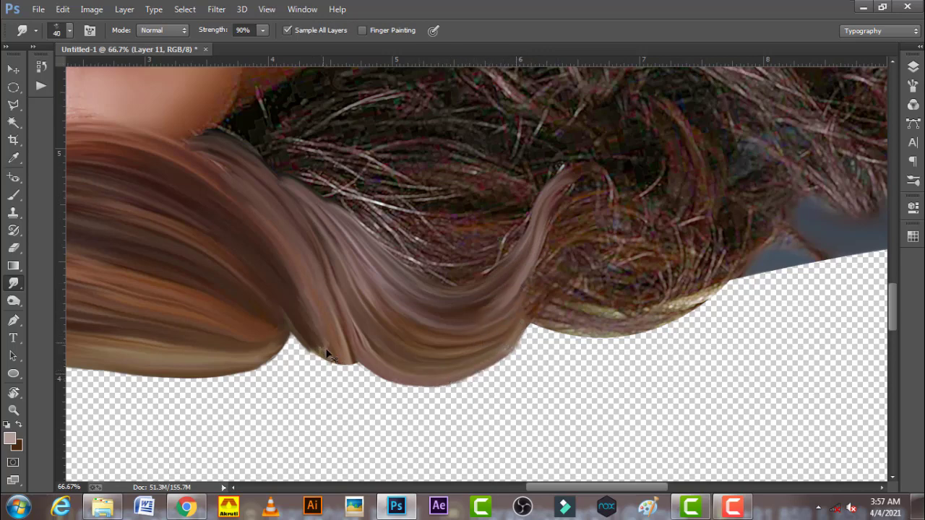
left_click_drag(321, 351, 365, 374)
mouse_move(307, 344)
left_mouse_down()
mouse_move(361, 372)
mouse_move(379, 364)
left_mouse_up()
left_click_drag(531, 320, 559, 295)
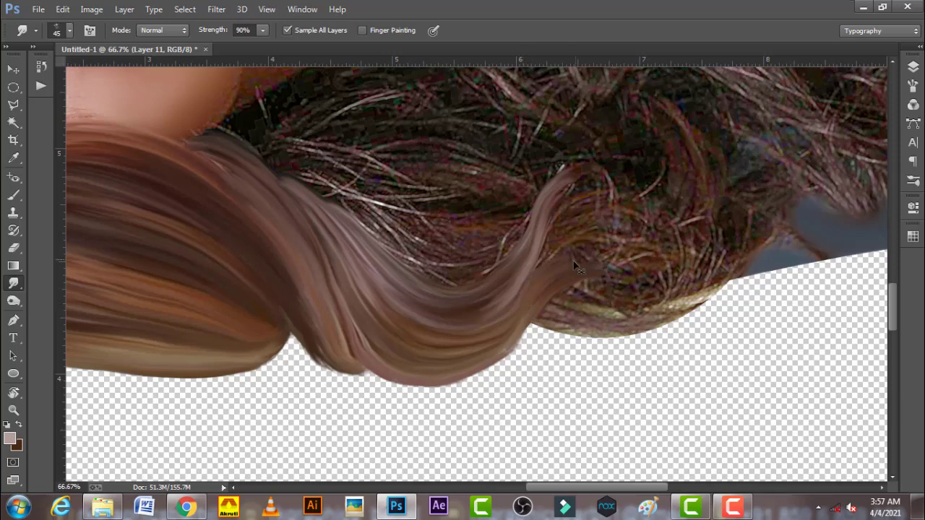
key("r")
mouse_move(439, 361)
left_mouse_down()
mouse_move(434, 237)
mouse_move(449, 249)
left_mouse_up()
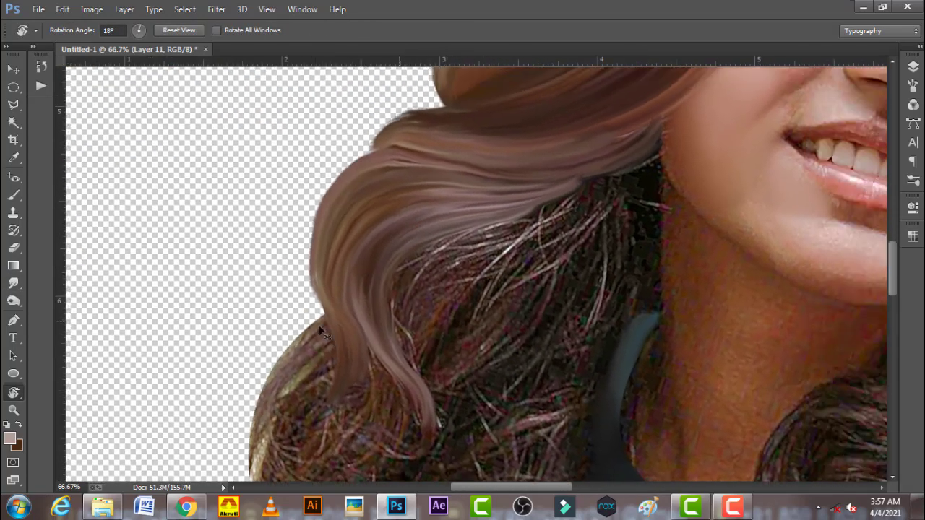
mouse_move(462, 300)
left_mouse_down()
mouse_move(297, 312)
mouse_move(262, 301)
left_mouse_up()
Step: Blend the light hair into the dark strands along the curl with a 45 px brush
left_click(13, 283)
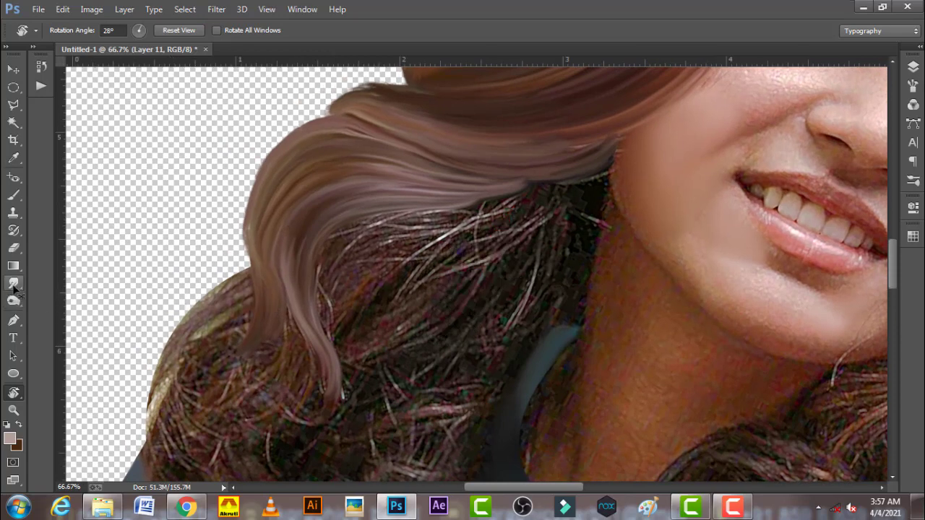
mouse_move(339, 347)
left_mouse_down()
mouse_move(426, 247)
mouse_move(377, 289)
left_mouse_up()
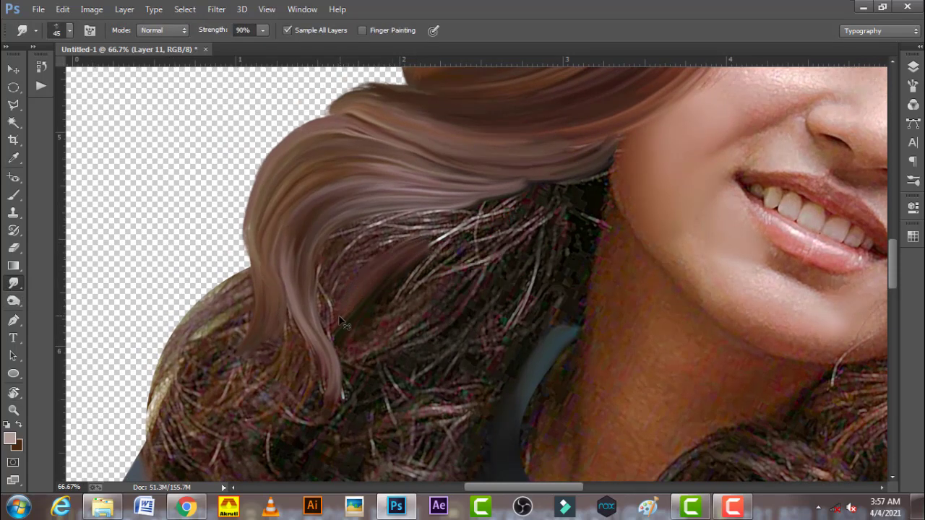
key("bracketright")
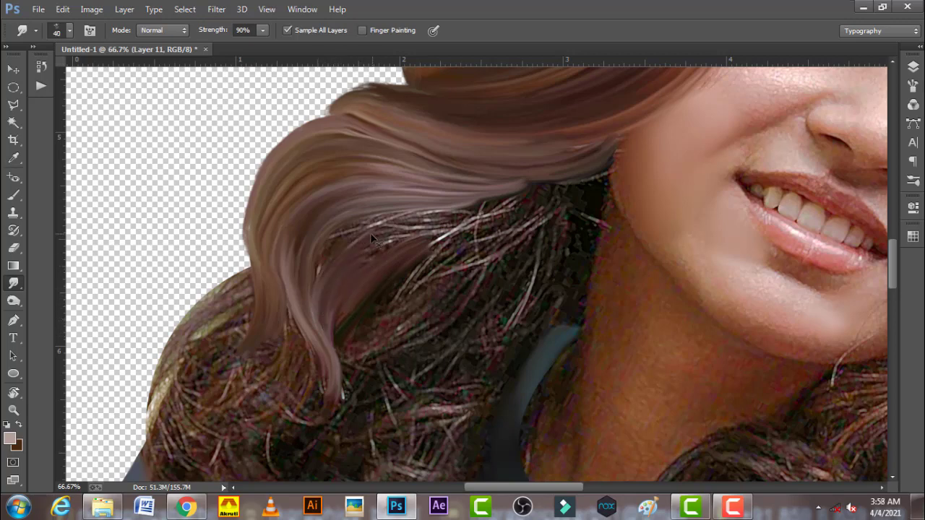
mouse_move(371, 238)
left_mouse_down()
mouse_move(328, 278)
mouse_move(449, 217)
left_mouse_up()
left_click_drag(371, 238, 500, 201)
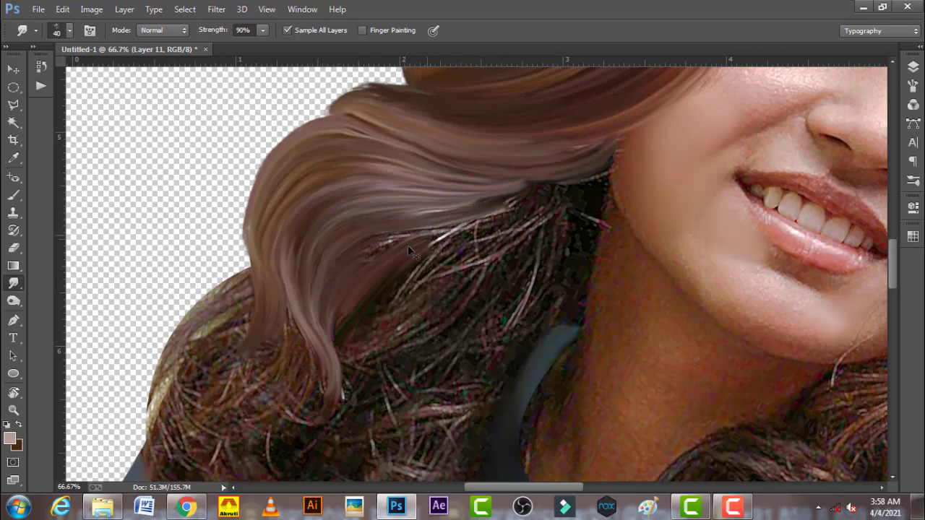
mouse_move(408, 250)
left_mouse_down()
mouse_move(474, 225)
mouse_move(416, 241)
left_mouse_up()
left_click_drag(355, 275, 380, 246)
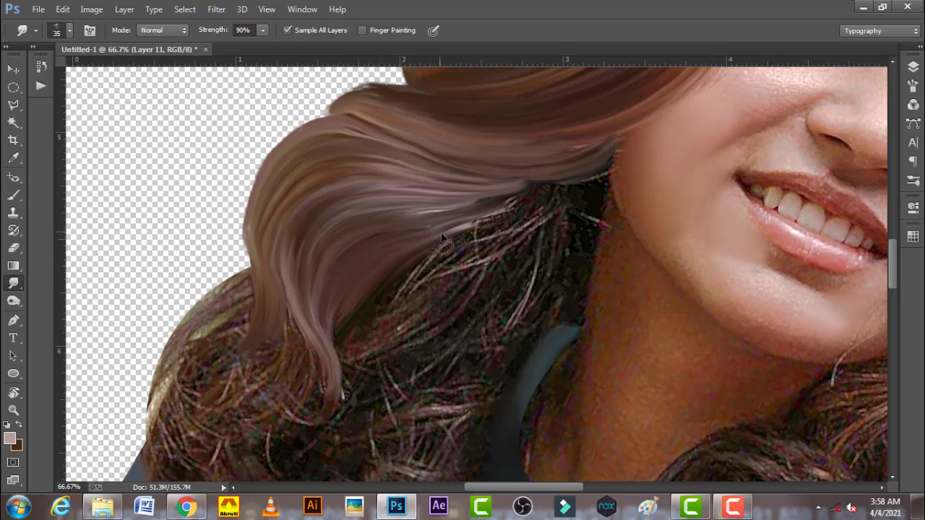
Step: Spread the light hair further right over the dark strands at 40 px
key("]")
left_click_drag(456, 232, 534, 197)
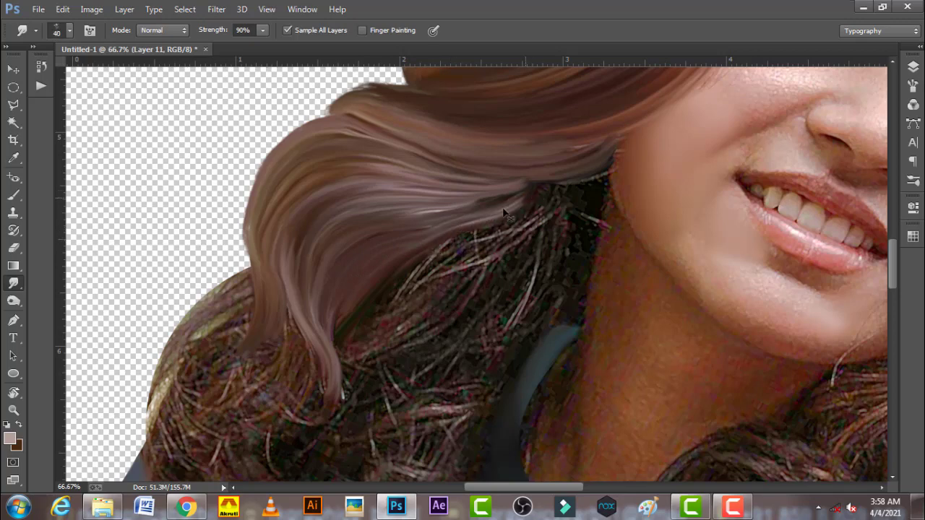
left_click_drag(499, 233, 535, 214)
key("[")
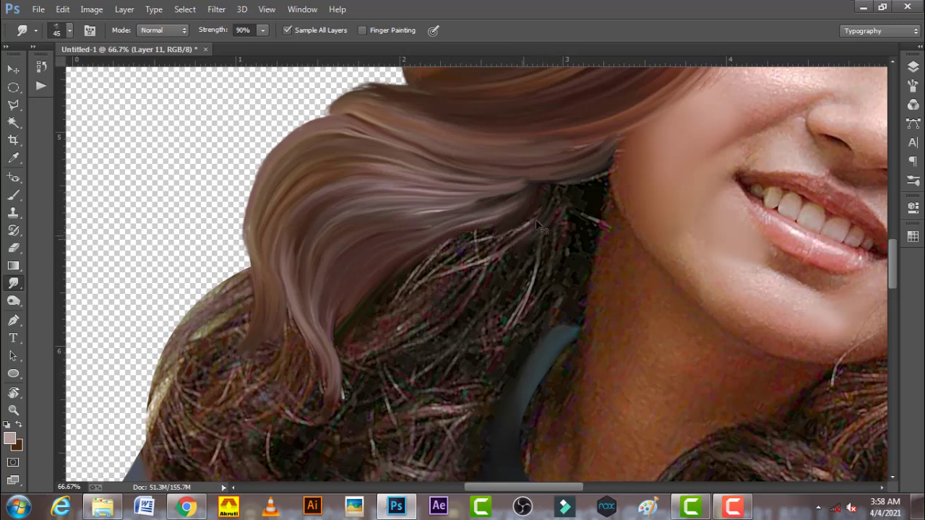
left_click_drag(515, 249, 549, 208)
mouse_move(506, 249)
left_mouse_down()
mouse_move(542, 192)
mouse_move(562, 208)
left_mouse_up()
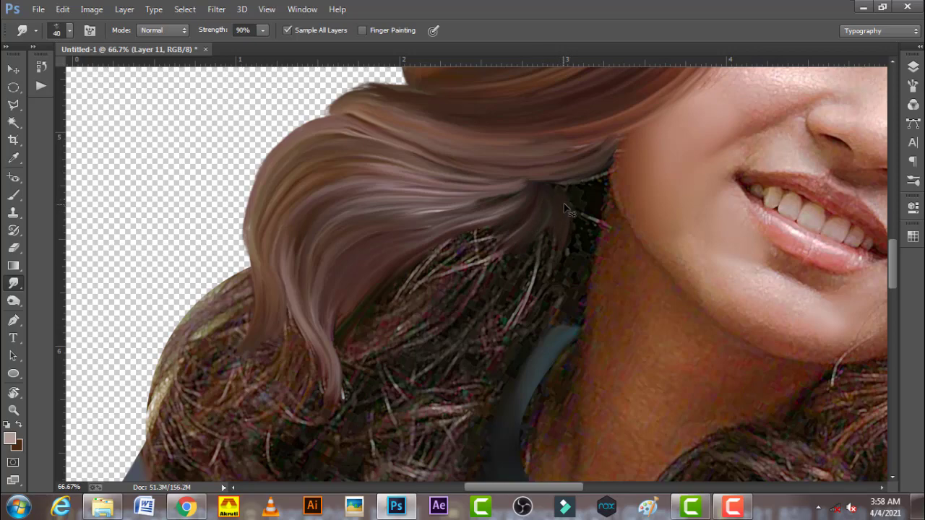
key("r")
mouse_move(482, 312)
left_mouse_down()
mouse_move(480, 221)
mouse_move(465, 246)
left_mouse_up()
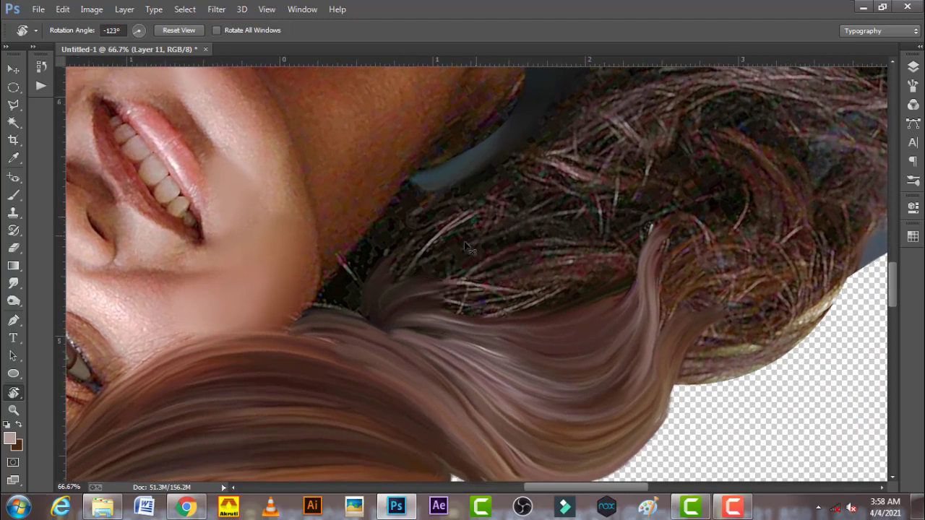
Step: Pull new light strands up through the dark frizzy hair behind the neck
left_click(13, 284)
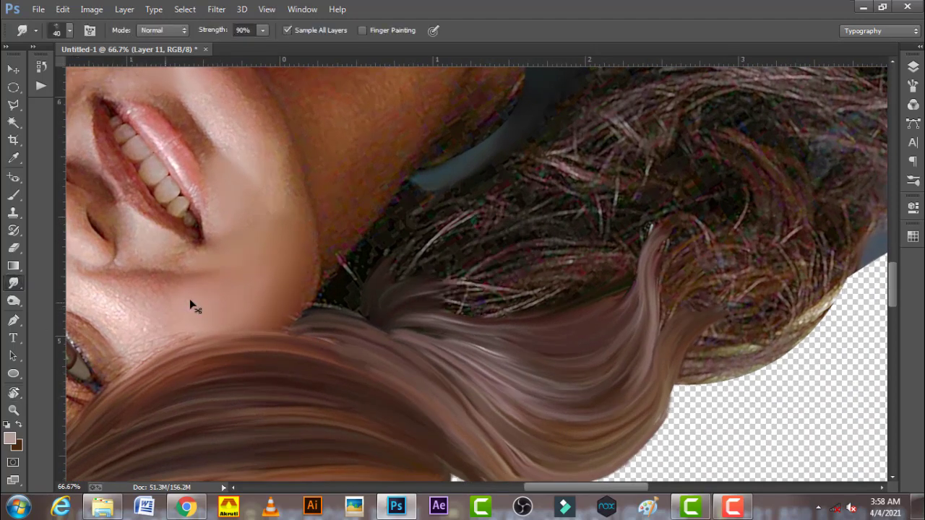
left_click_drag(402, 274, 494, 209)
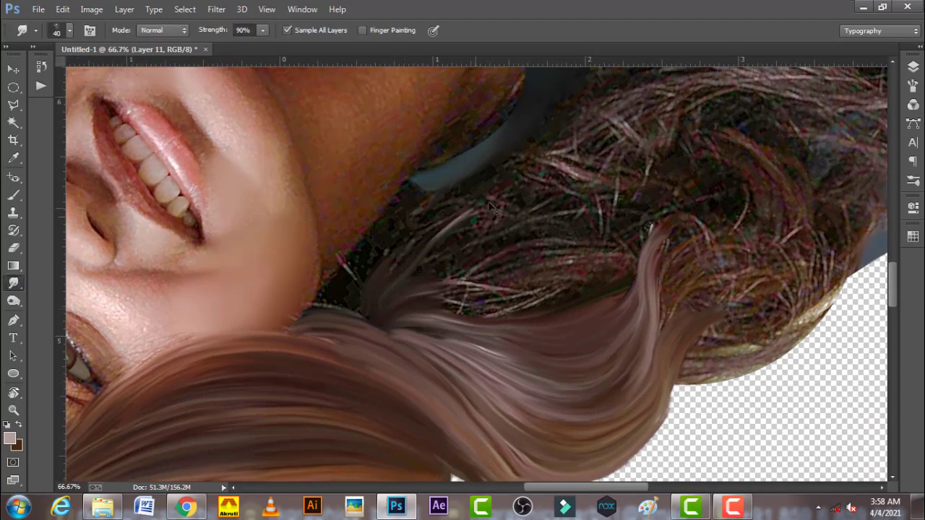
left_click_drag(394, 282, 505, 191)
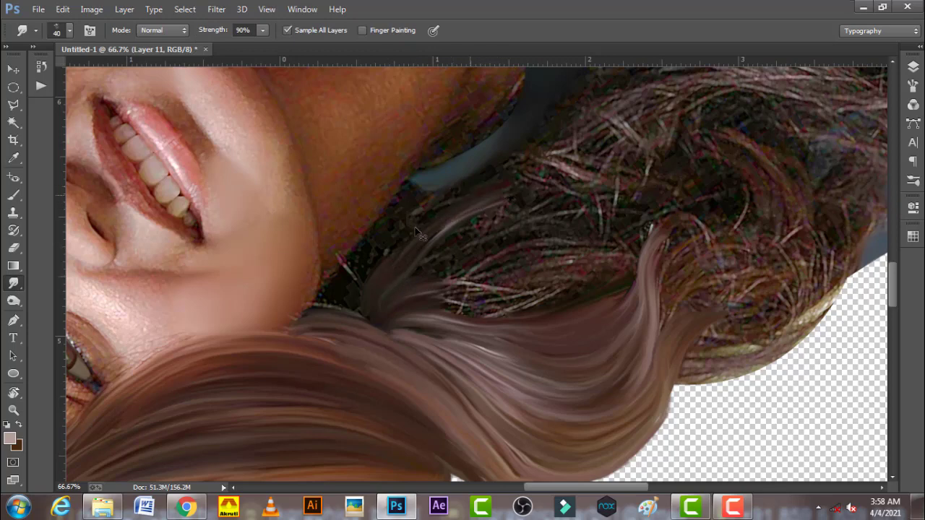
left_click_drag(396, 264, 506, 185)
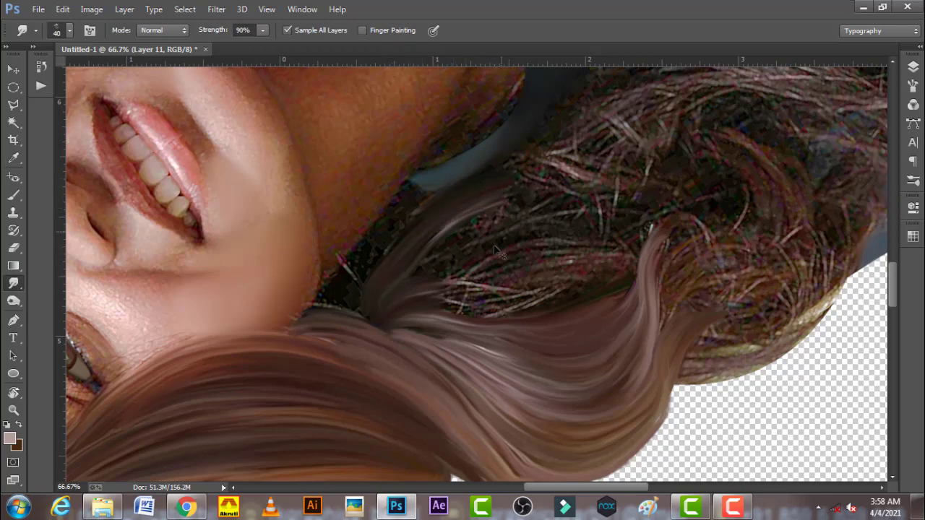
left_click_drag(474, 273, 593, 249)
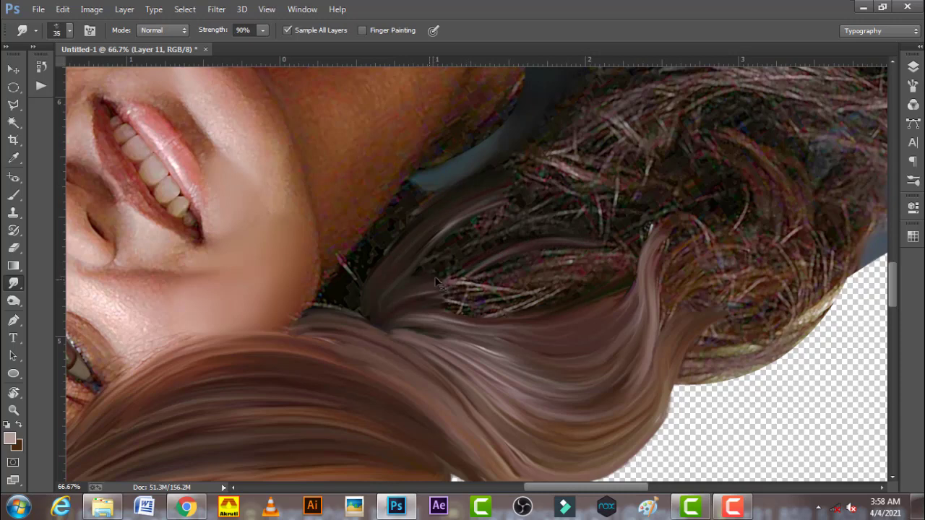
Step: With a slightly larger brush, smooth the dark fibres into extended light strands
key("bracketright")
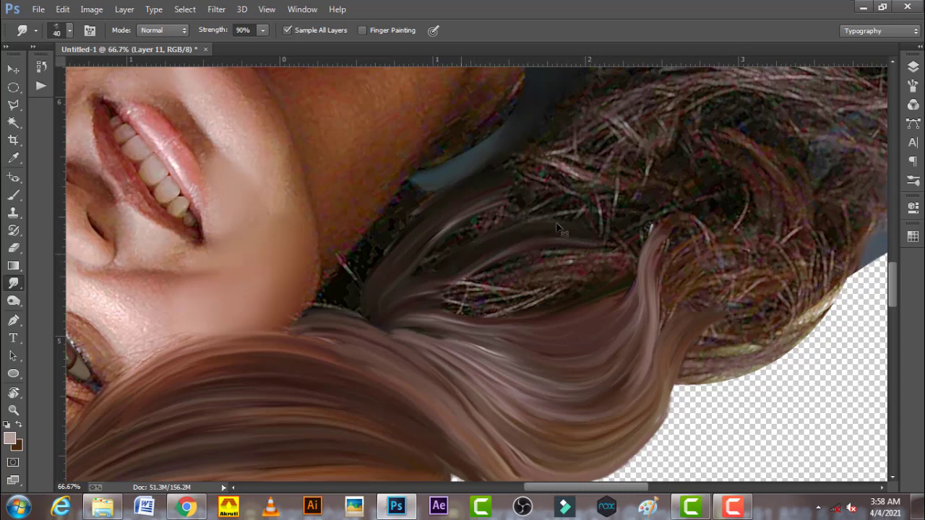
left_click_drag(597, 232, 446, 260)
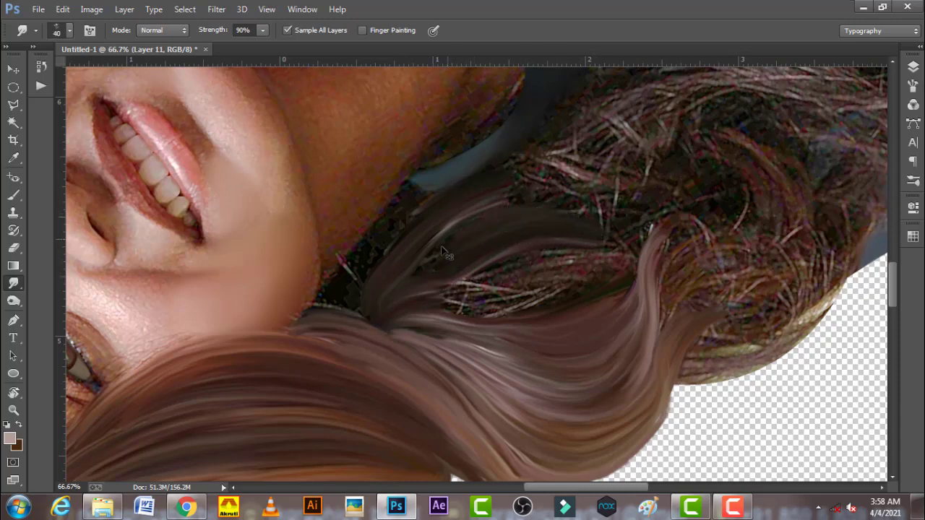
left_click_drag(463, 229, 497, 223)
left_click_drag(427, 299, 615, 256)
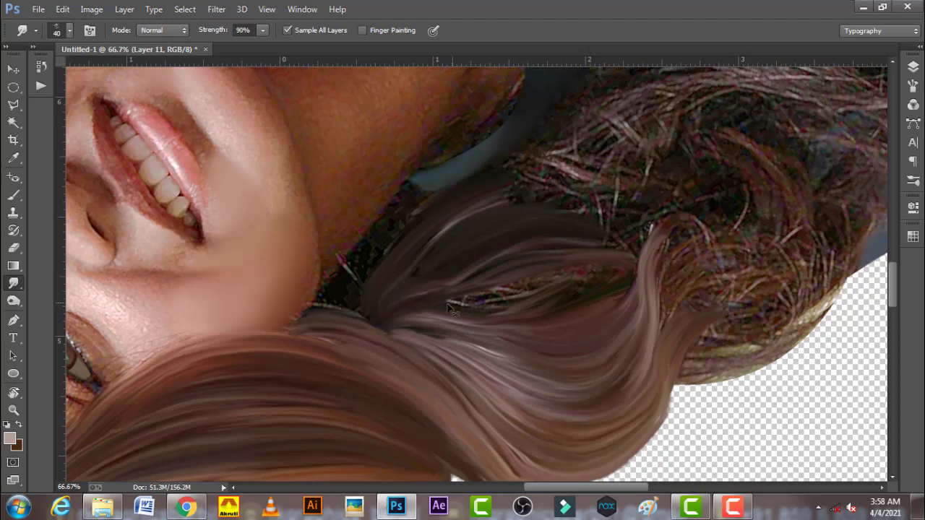
left_click_drag(483, 307, 549, 281)
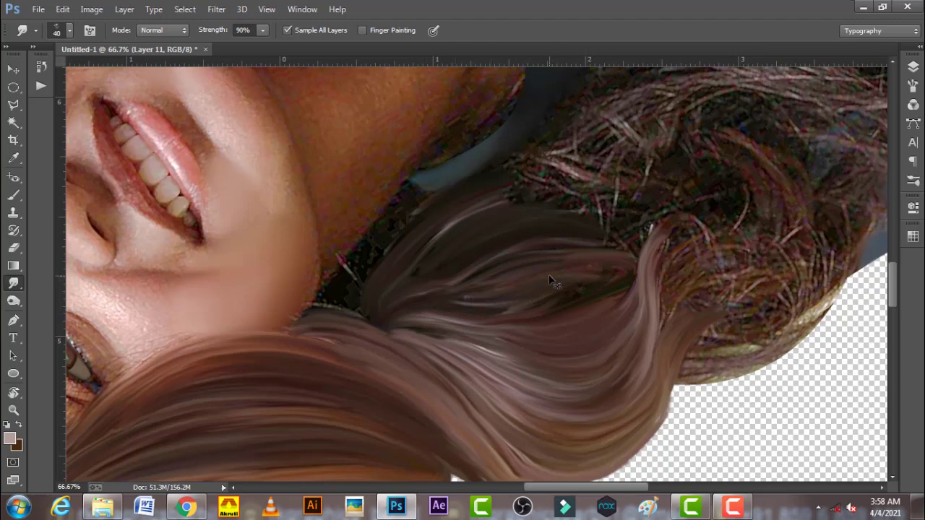
left_click_drag(611, 273, 573, 293)
Step: Reset the view rotation and zoom out to 33.3% to show hair and shoulders
key("r")
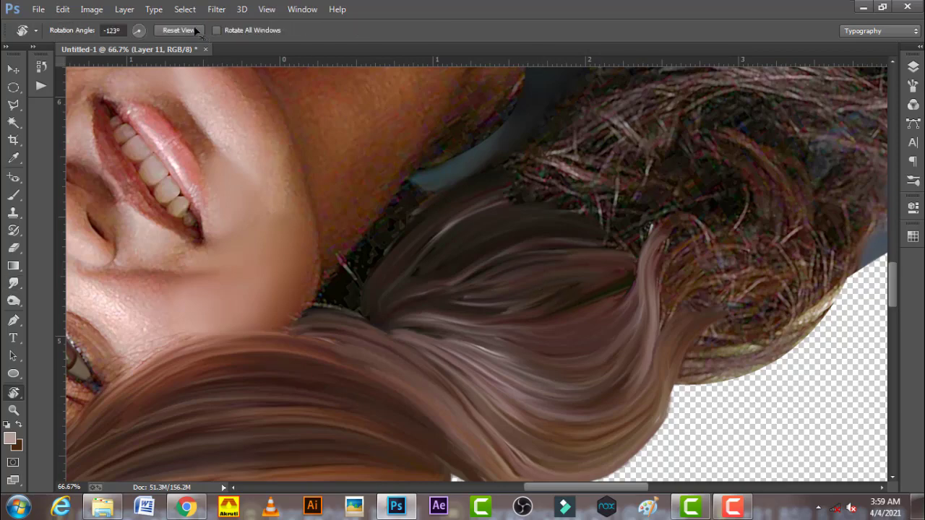
left_click(195, 30)
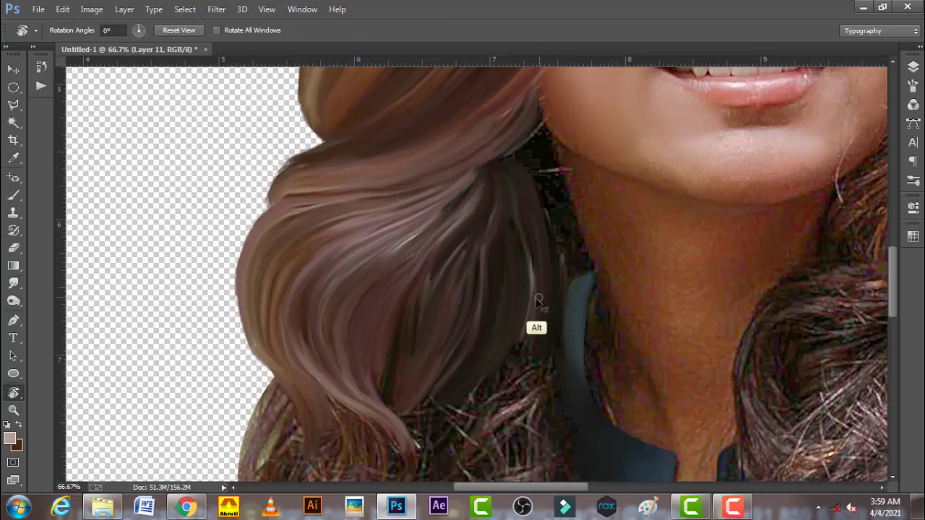
scroll(537, 298, "down", 2)
left_click_drag(537, 297, 379, 288)
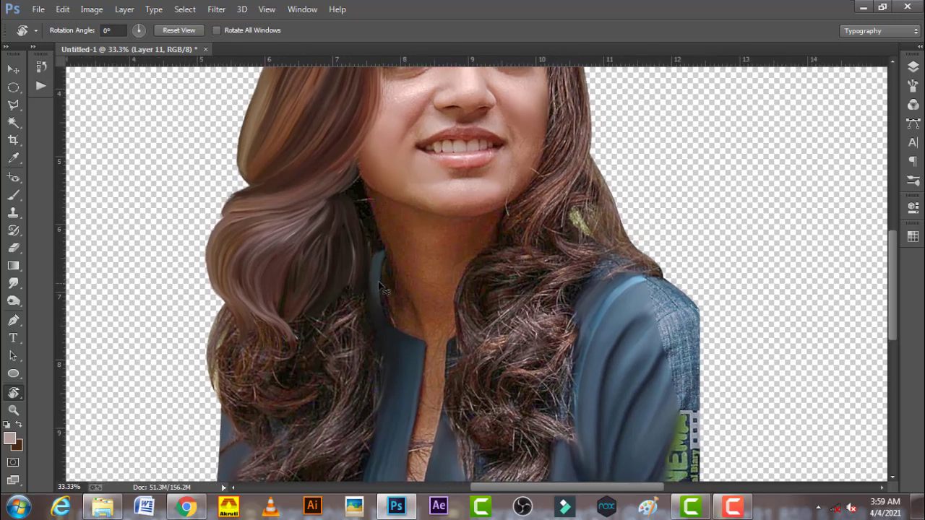
left_click(13, 283)
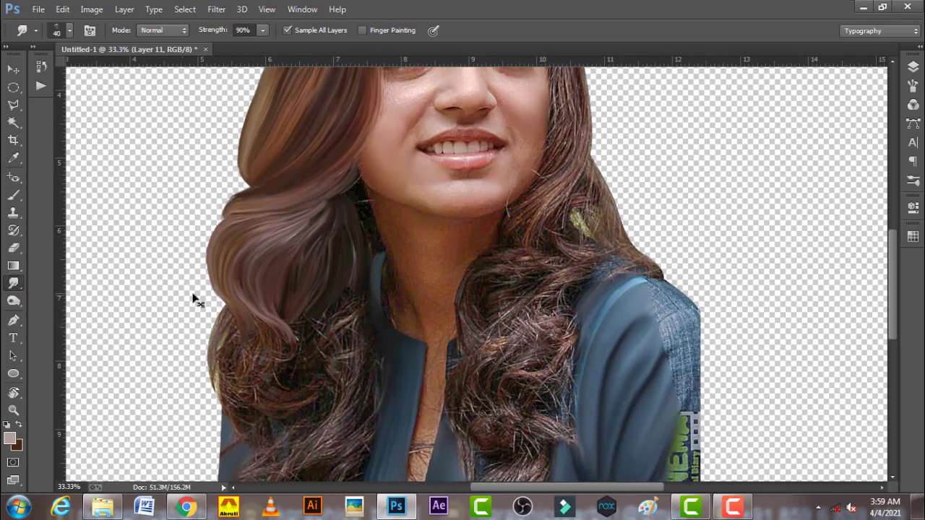
Step: Smear the lower left curl and its bottom tip into smooth strands with a larger brush
left_click_drag(329, 365, 352, 313)
key("bracketright")
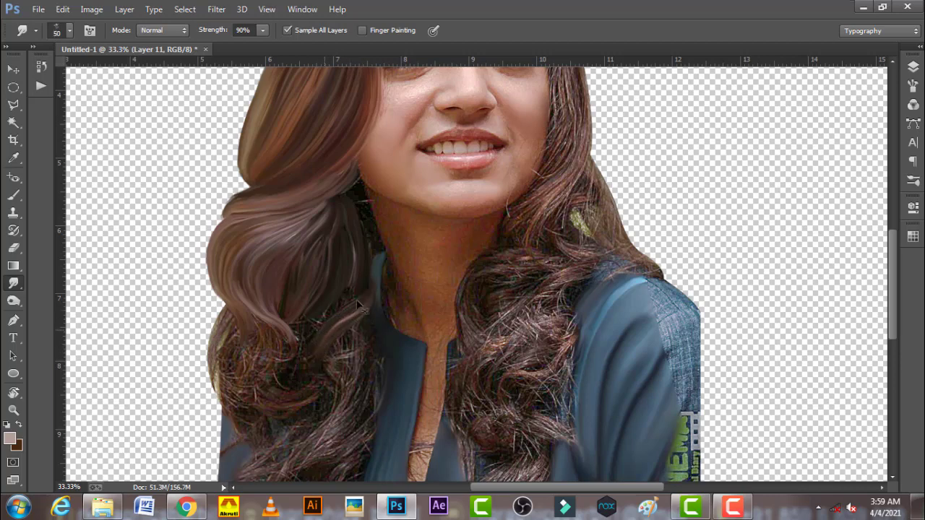
left_click_drag(318, 343, 331, 305)
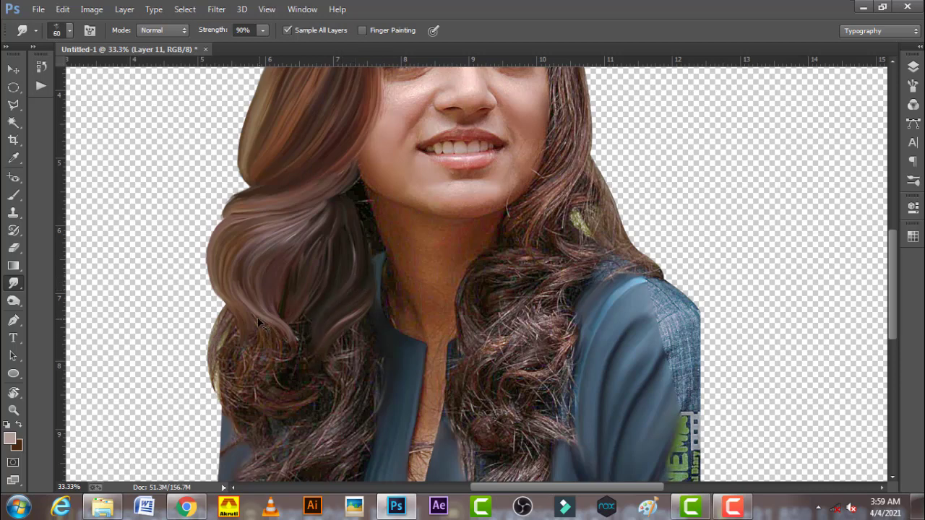
key("bracketright")
mouse_move(278, 379)
left_mouse_down()
mouse_move(297, 335)
mouse_move(248, 386)
mouse_move(261, 344)
left_mouse_up()
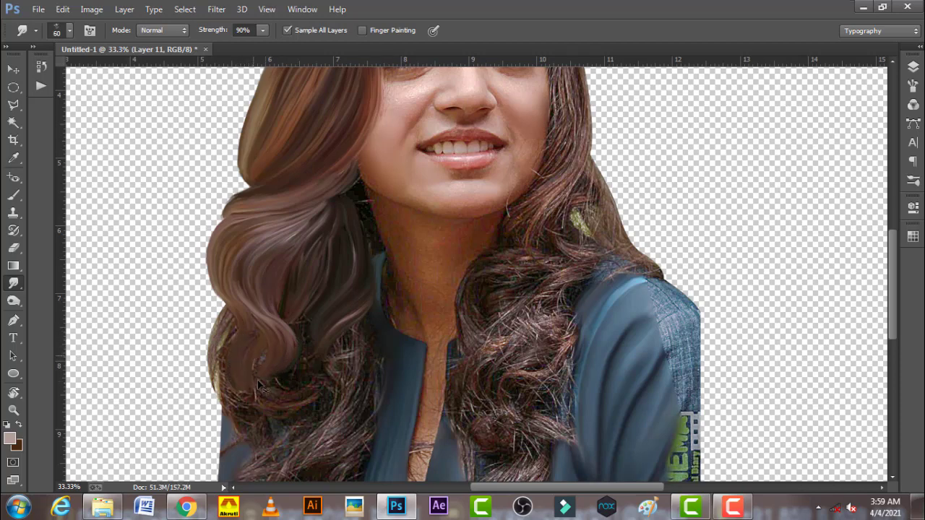
mouse_move(259, 385)
left_mouse_down()
mouse_move(272, 354)
mouse_move(289, 380)
mouse_move(259, 337)
left_mouse_up()
left_click_drag(279, 405, 317, 381)
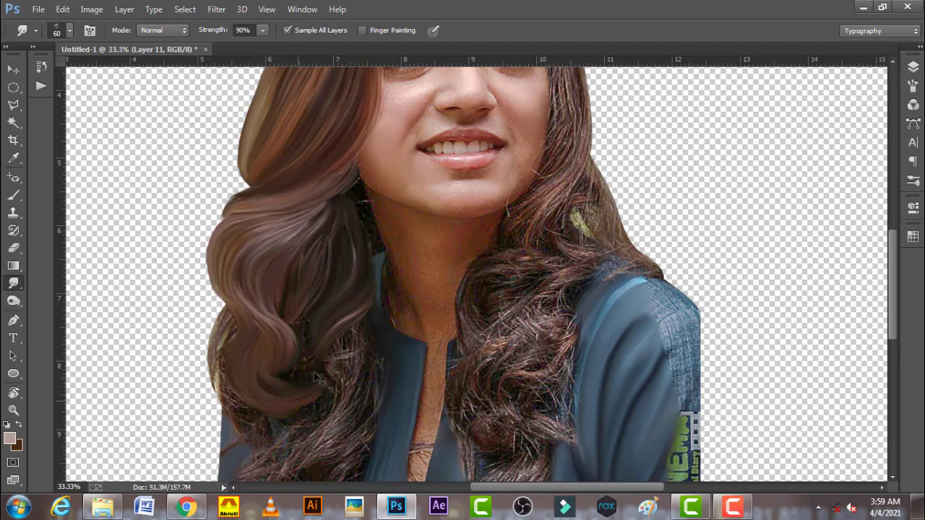
Step: Smooth small patches of the left curl while adjusting the brush size
key("bracketleft")
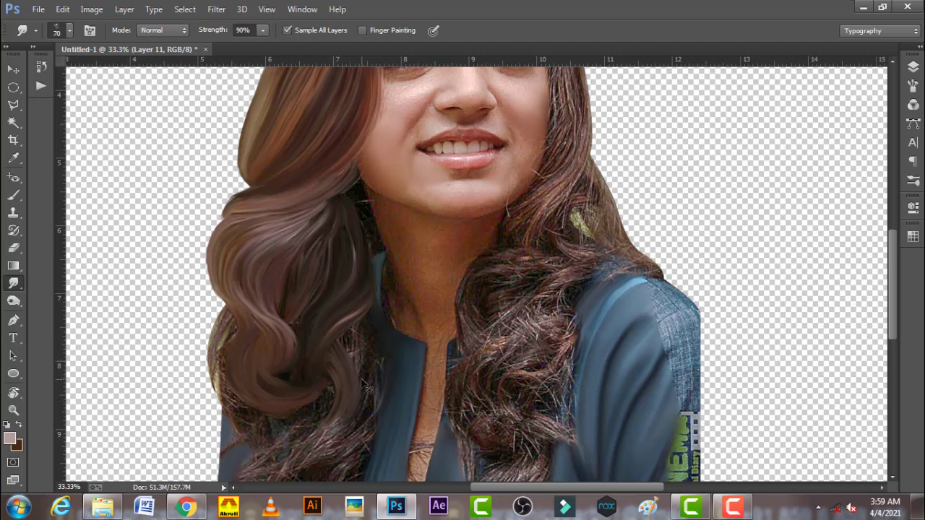
key("bracketleft")
left_click_drag(365, 340, 348, 354)
key("bracketright")
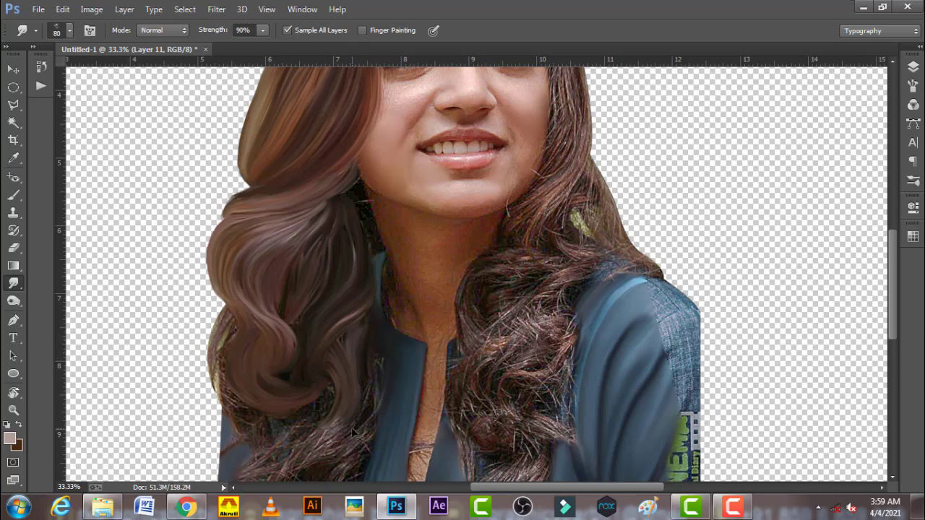
left_click_drag(382, 357, 372, 334)
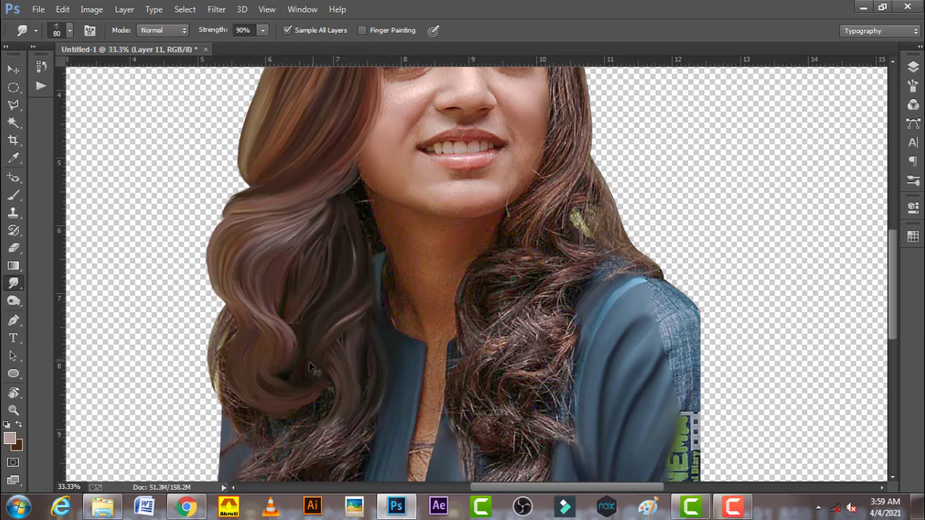
key("bracketleft")
key("bracketleft")
key("bracketleft")
key("bracketleft")
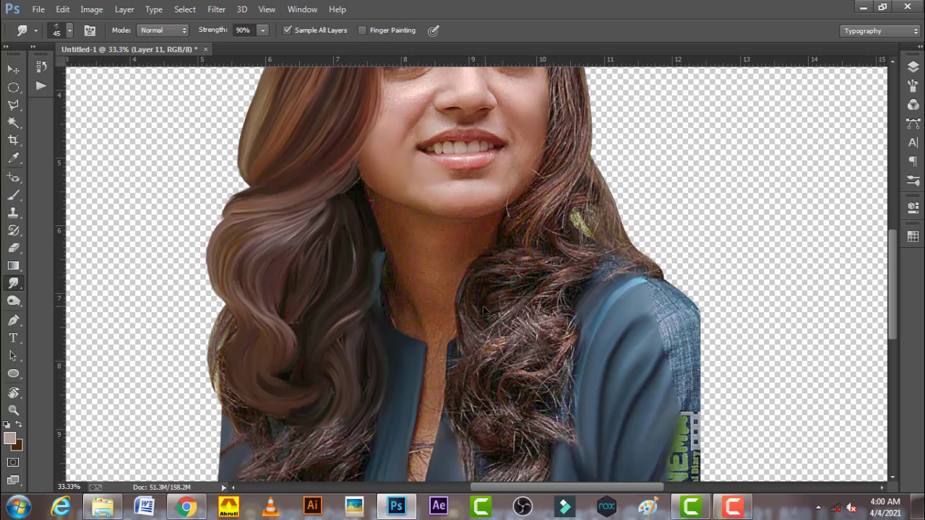
Step: Smudge the curls over the right shoulder and along its edge
left_click_drag(484, 311, 520, 300)
left_click_drag(520, 298, 585, 280)
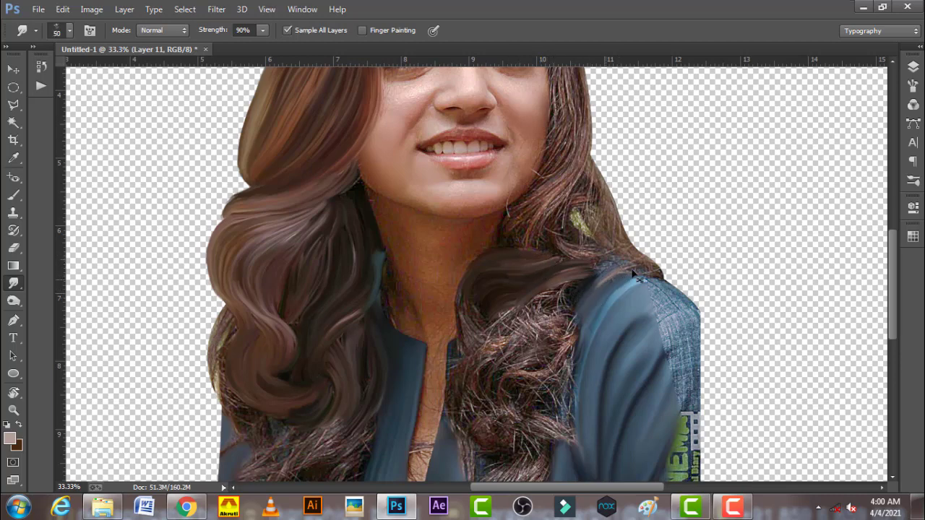
left_click_drag(633, 272, 617, 268)
key("r")
left_click_drag(542, 360, 537, 372)
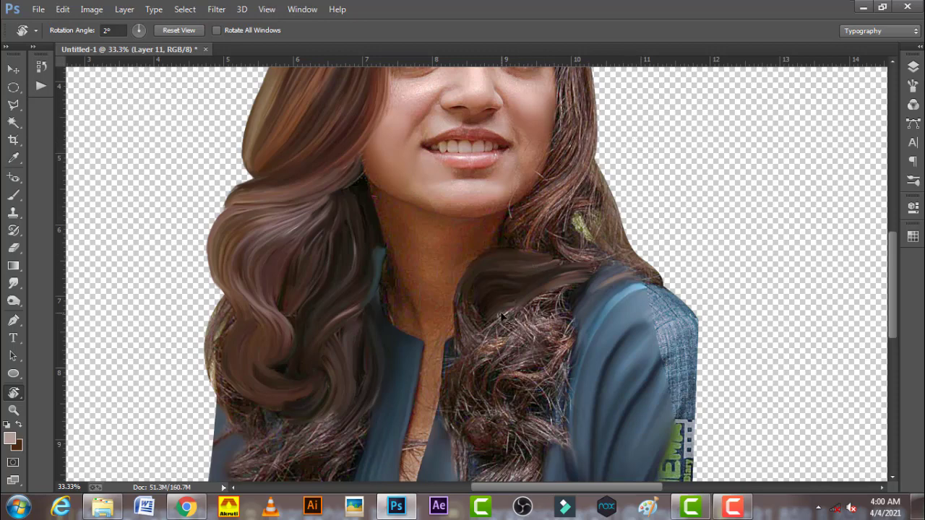
Step: Turn the canvas nearly upside down and smudge the hair strands beside the face
left_click_drag(508, 318, 407, 330)
mouse_move(337, 309)
left_mouse_down()
mouse_move(378, 372)
mouse_move(427, 395)
mouse_move(467, 393)
left_mouse_up()
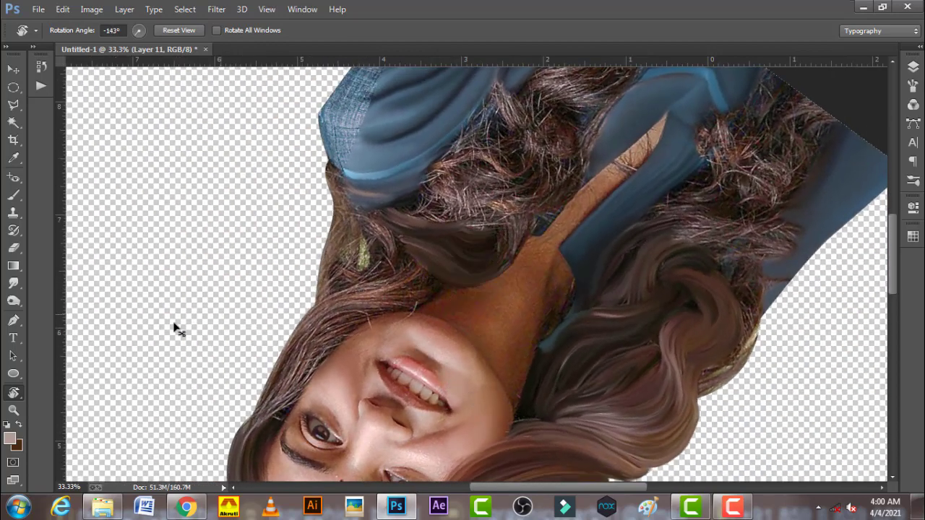
left_click(13, 265)
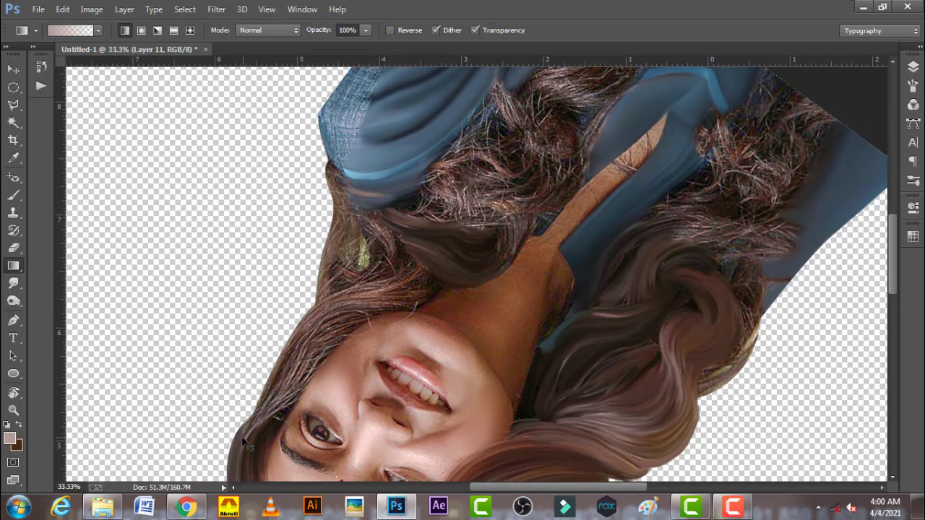
left_click(13, 284)
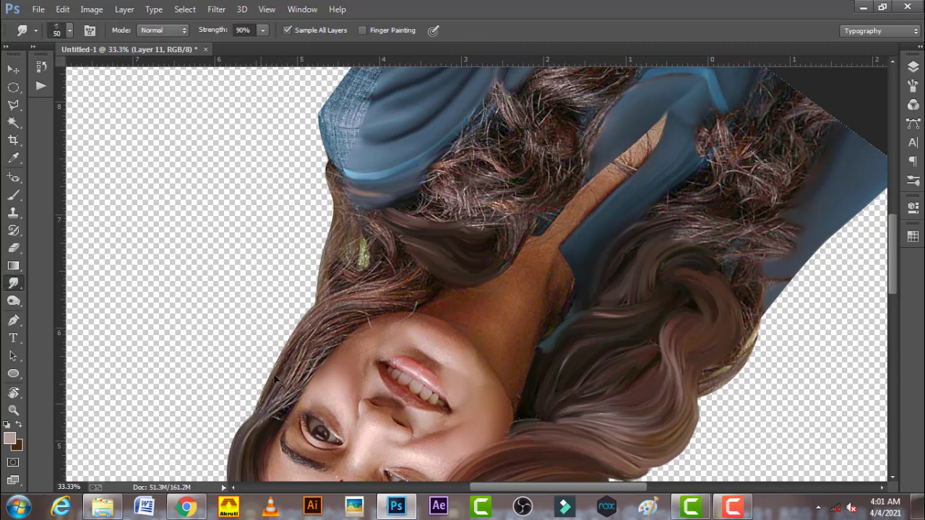
key("bracketright")
key("bracketright")
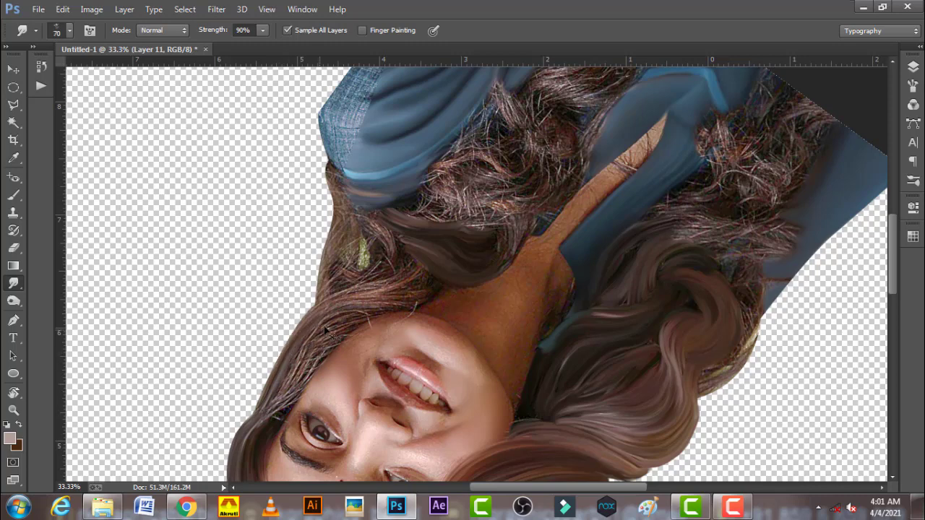
key("bracketleft")
key("bracketleft")
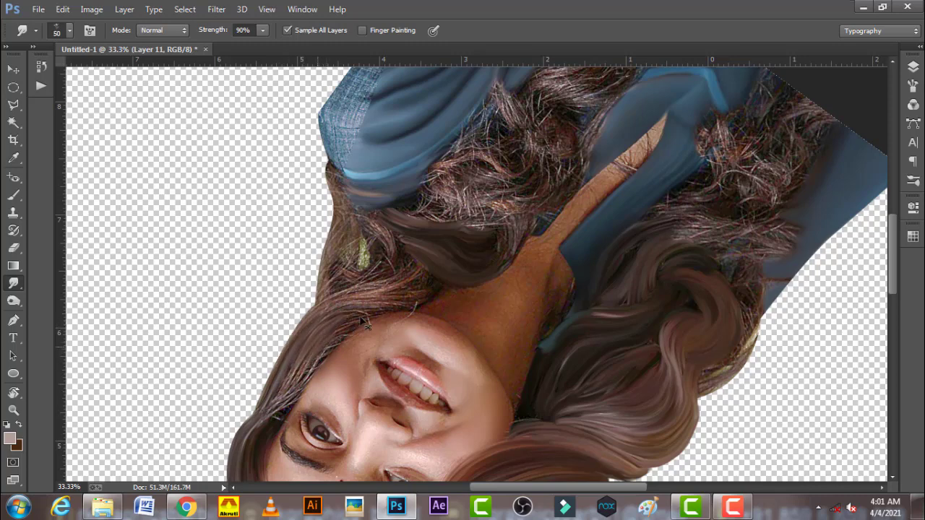
key("bracketleft")
left_click_drag(350, 306, 342, 313)
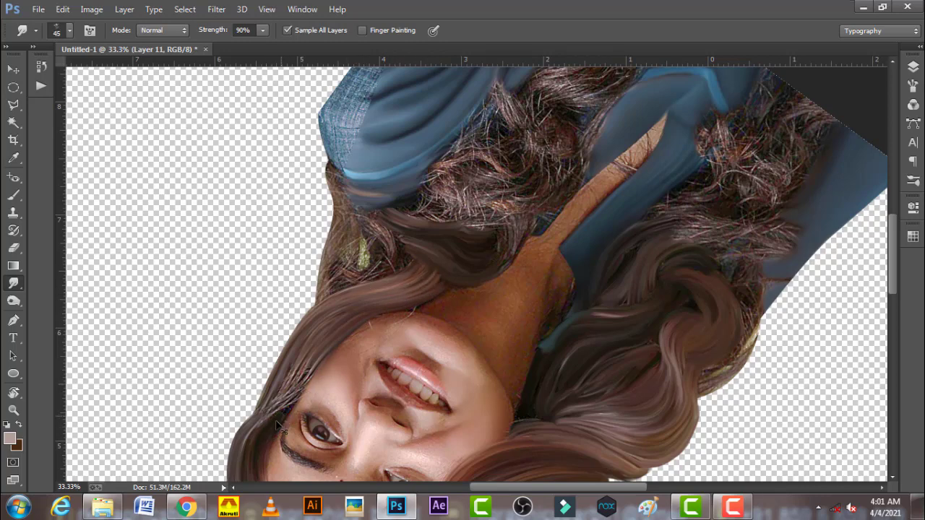
Step: Smooth a short strand, cover the stray green patch and swirl strands into a curl
left_click_drag(247, 439, 321, 354)
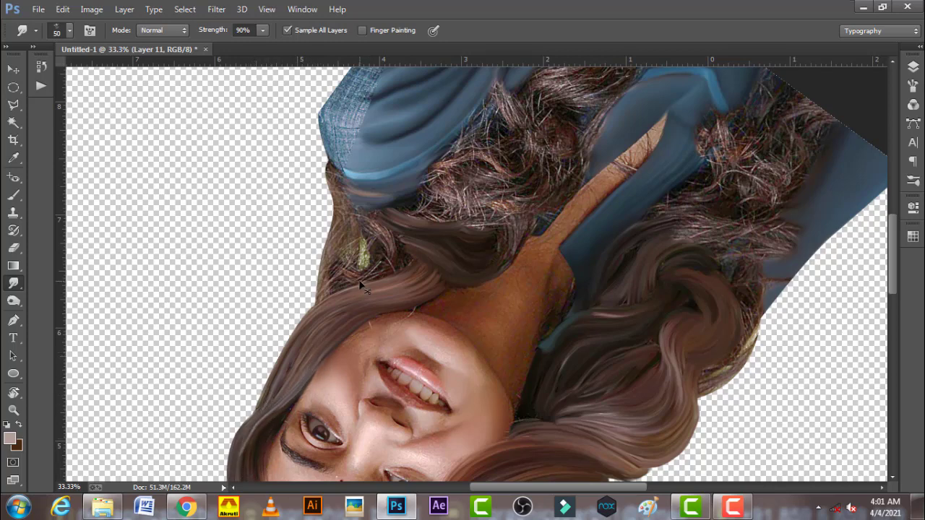
mouse_move(362, 287)
left_mouse_down()
mouse_move(340, 281)
mouse_move(382, 269)
left_mouse_up()
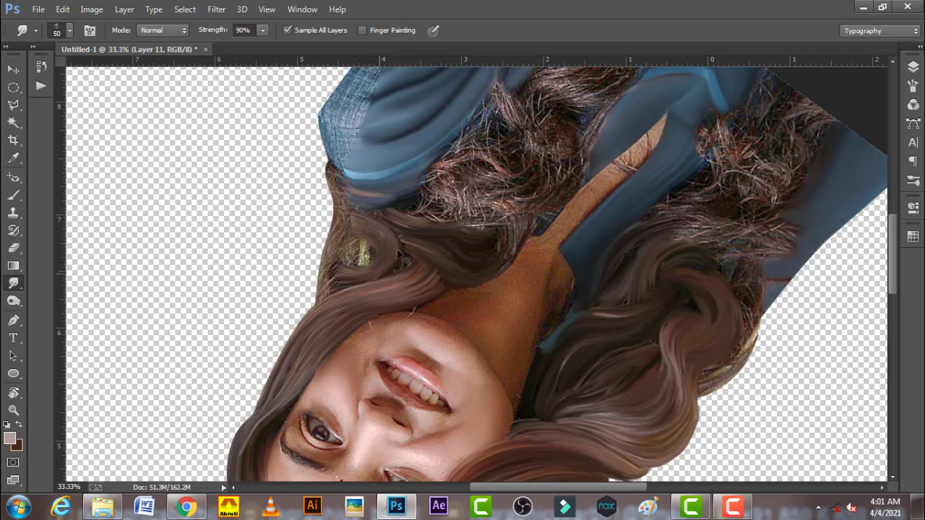
left_click_drag(383, 230, 393, 277)
key("r")
mouse_move(365, 266)
left_mouse_down()
mouse_move(520, 314)
mouse_move(331, 246)
left_mouse_up()
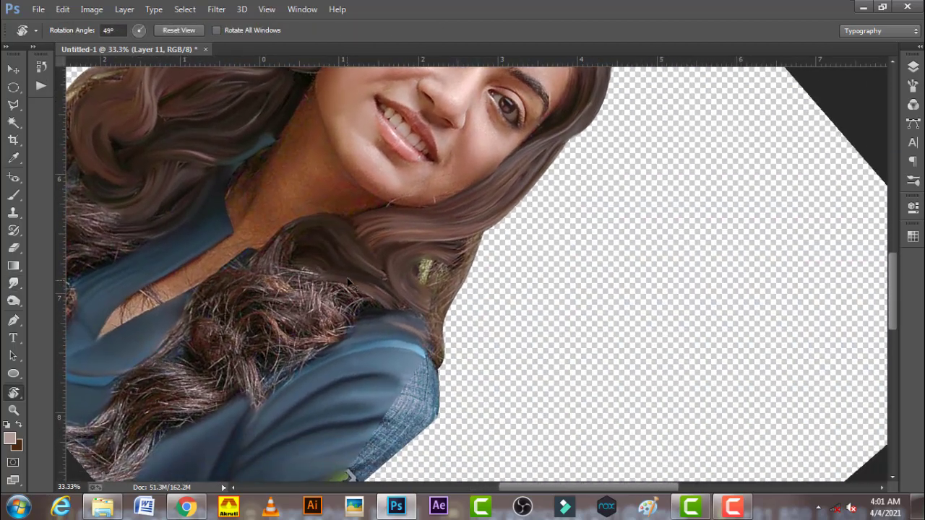
Step: Blend the greenish patch into the brown hair and smooth the hair edge over the jacket
left_click(13, 283)
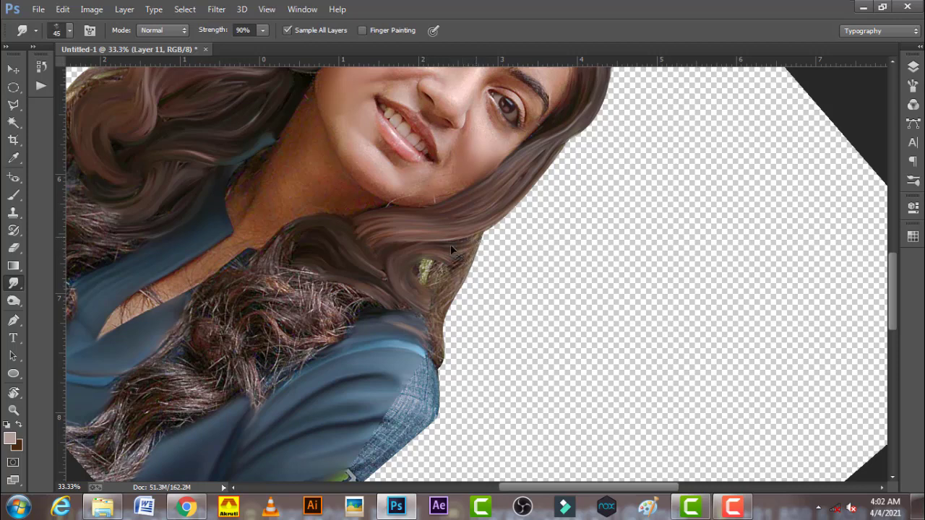
key("bracketright")
left_click_drag(426, 284, 460, 255)
mouse_move(419, 279)
left_mouse_down()
mouse_move(449, 266)
mouse_move(452, 281)
left_mouse_up()
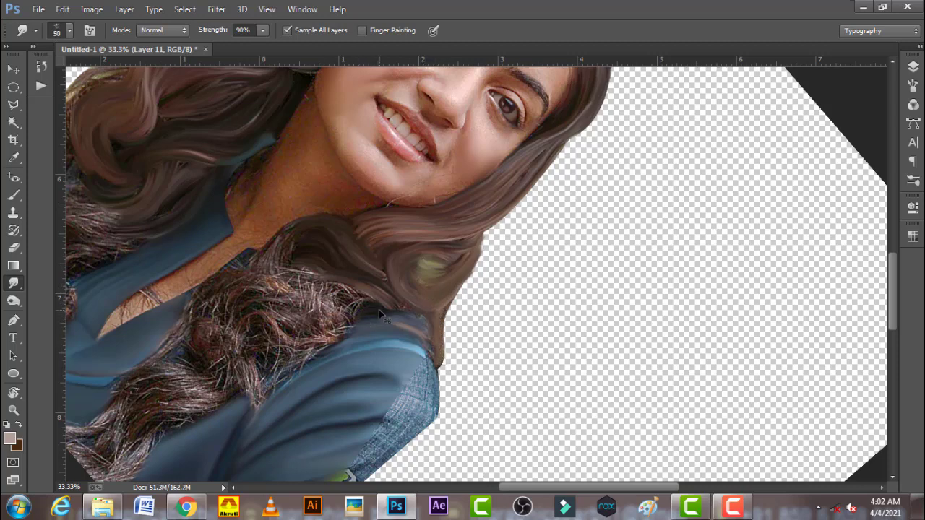
left_click_drag(373, 309, 385, 313)
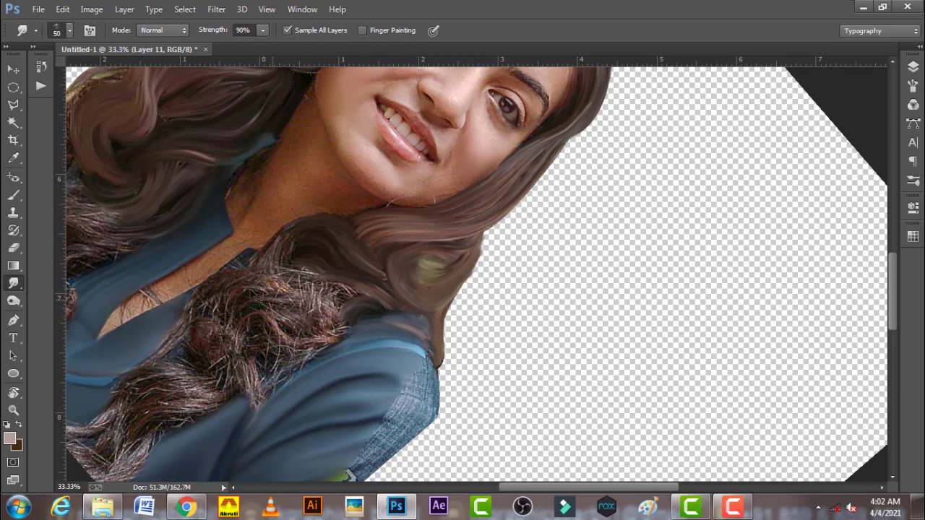
Step: Smooth the frizzy shoulder curls into a dark painted swirl
mouse_move(277, 301)
left_mouse_down()
mouse_move(240, 324)
mouse_move(279, 302)
mouse_move(239, 322)
mouse_move(244, 291)
mouse_move(279, 296)
mouse_move(224, 325)
mouse_move(254, 275)
left_mouse_up()
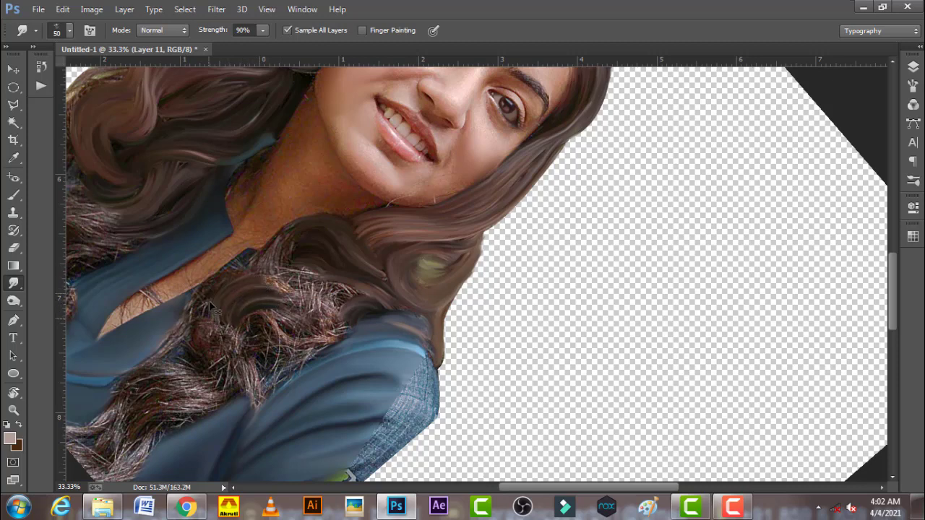
mouse_move(209, 303)
left_mouse_down()
mouse_move(240, 284)
mouse_move(208, 318)
mouse_move(254, 266)
left_mouse_up()
left_click_drag(208, 295, 253, 285)
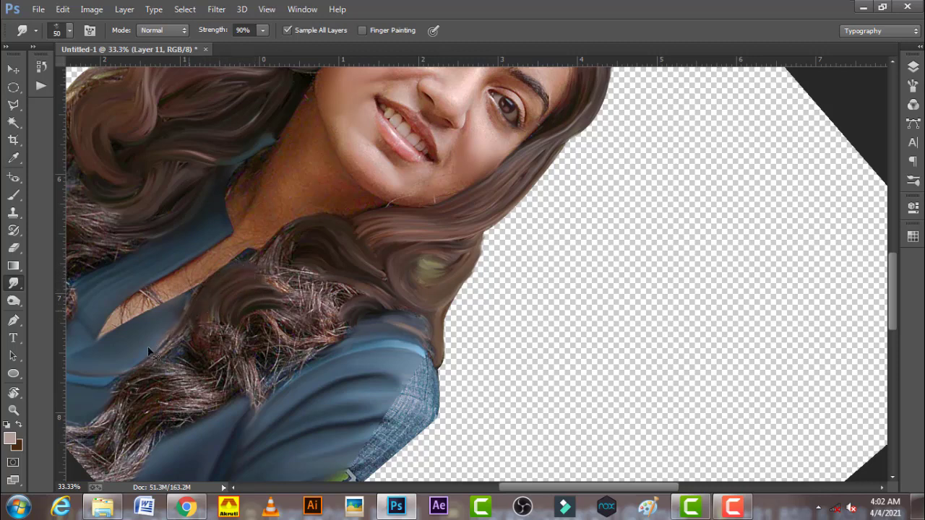
mouse_move(199, 309)
left_mouse_down()
mouse_move(153, 354)
mouse_move(165, 358)
mouse_move(230, 315)
mouse_move(238, 336)
left_mouse_up()
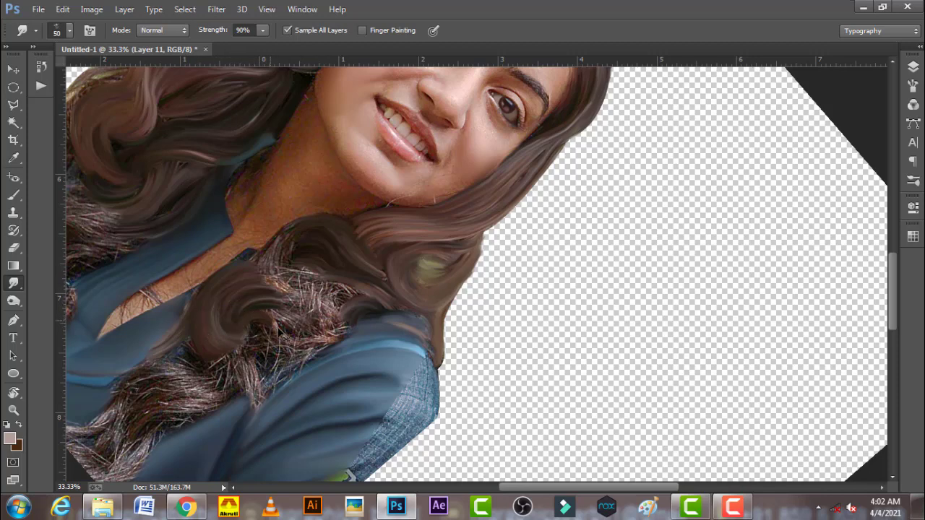
Step: Pull the dark curl rightward over the blue shirt, covering the light strands
left_click_drag(261, 324, 351, 346)
left_click_drag(264, 325, 338, 336)
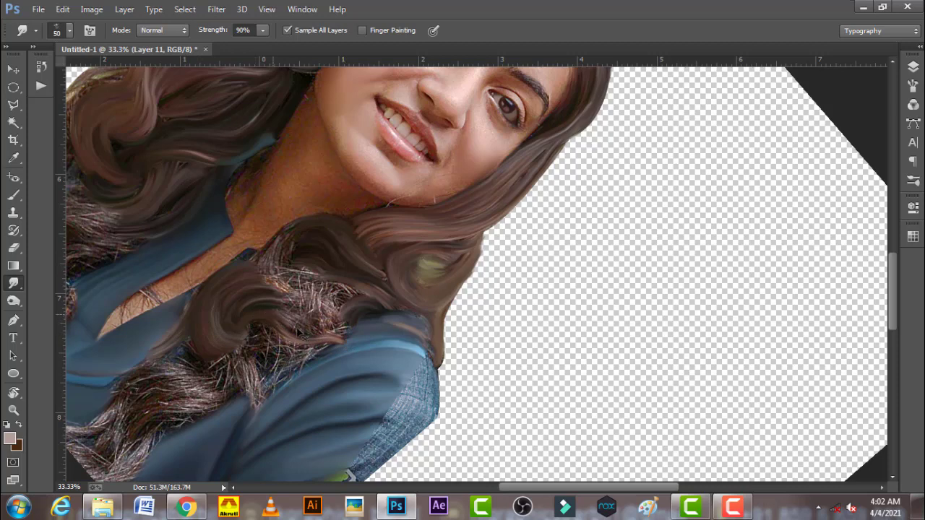
left_click_drag(275, 316, 350, 344)
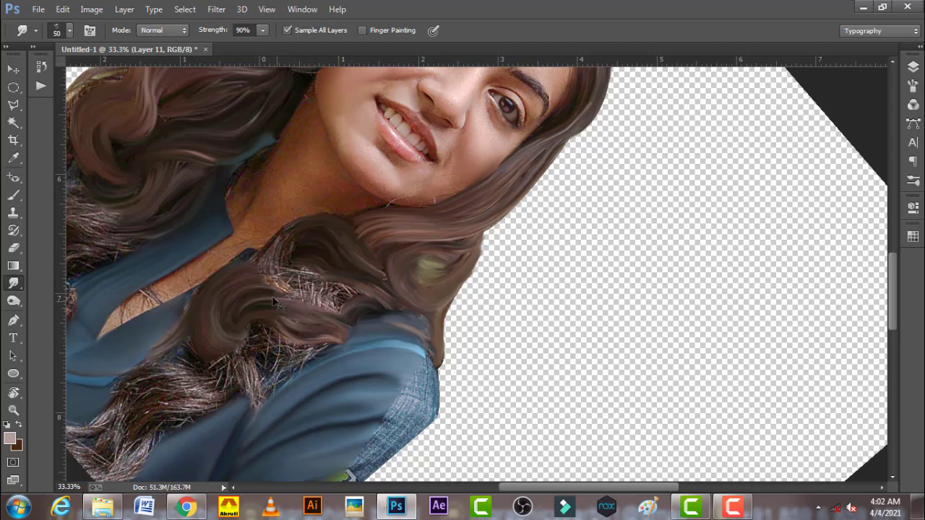
left_click_drag(281, 300, 341, 311)
mouse_move(272, 276)
left_mouse_down()
mouse_move(302, 270)
mouse_move(306, 232)
left_mouse_up()
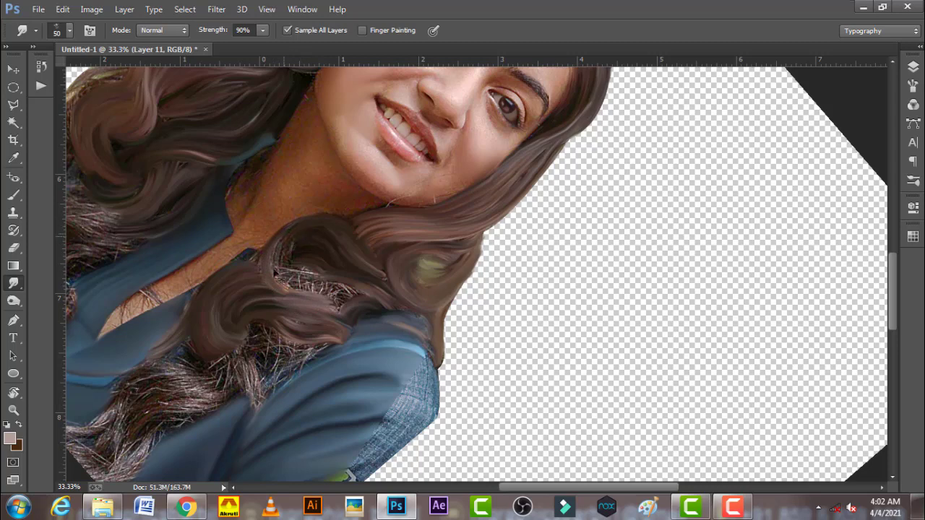
mouse_move(303, 265)
left_mouse_down()
mouse_move(319, 293)
mouse_move(338, 305)
mouse_move(309, 280)
mouse_move(347, 306)
mouse_move(346, 291)
left_mouse_up()
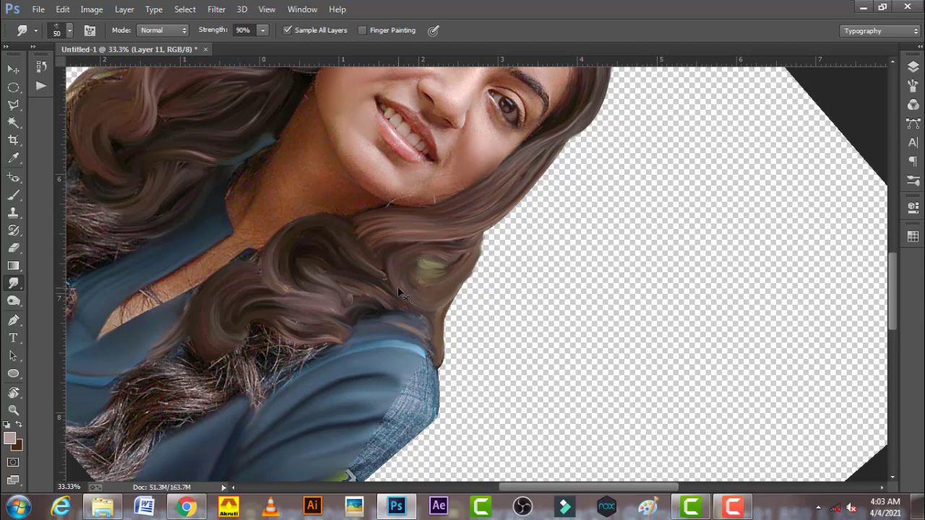
key("r")
mouse_move(331, 311)
left_mouse_down()
mouse_move(361, 374)
mouse_move(316, 275)
left_mouse_up()
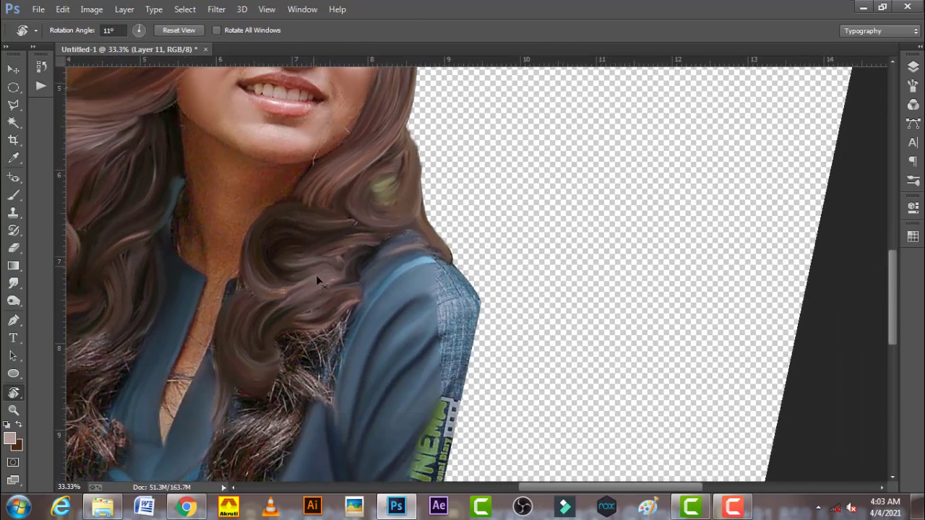
Step: Smudge the shoulder curls over the jacket into smoother, darker swirls, then rotate the canvas
left_click(14, 283)
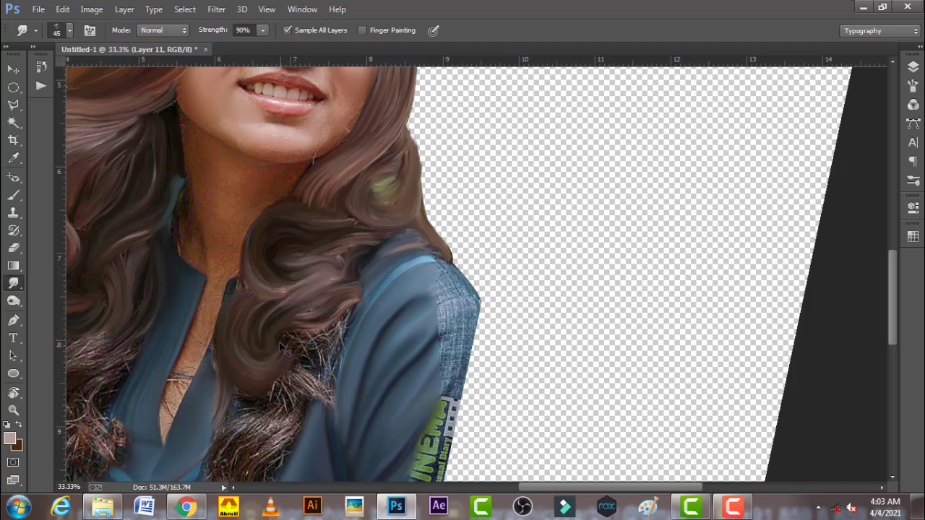
left_click_drag(281, 343, 310, 368)
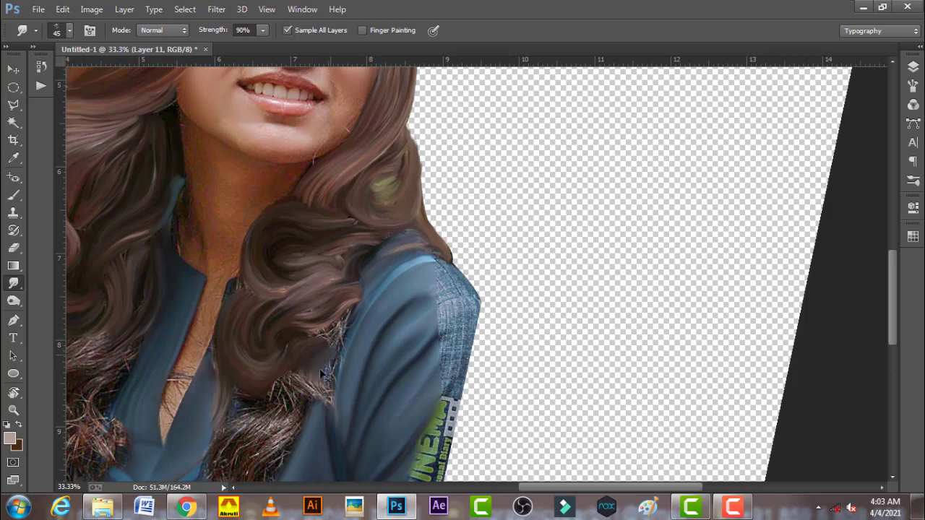
left_click_drag(309, 369, 329, 372)
left_click_drag(324, 343, 298, 338)
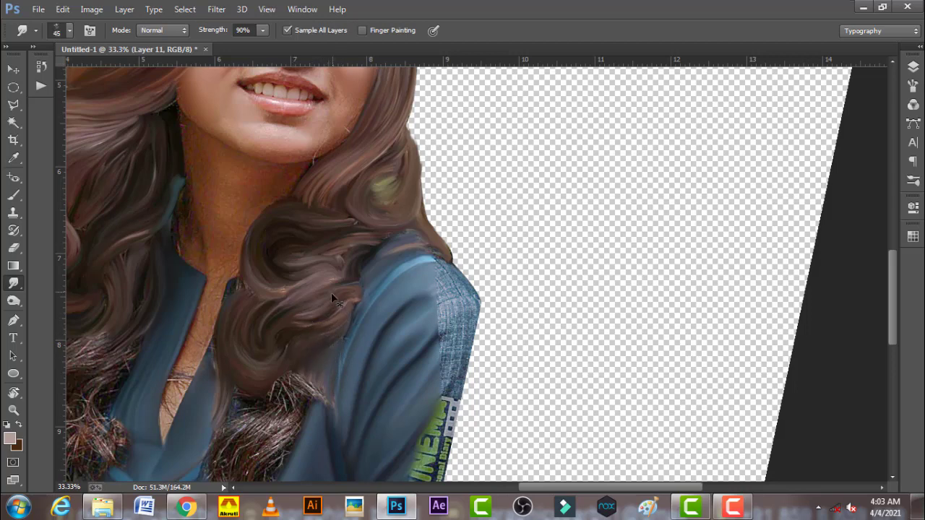
key("bracketleft")
key("r")
mouse_move(275, 289)
left_mouse_down()
mouse_move(504, 416)
mouse_move(360, 263)
left_mouse_up()
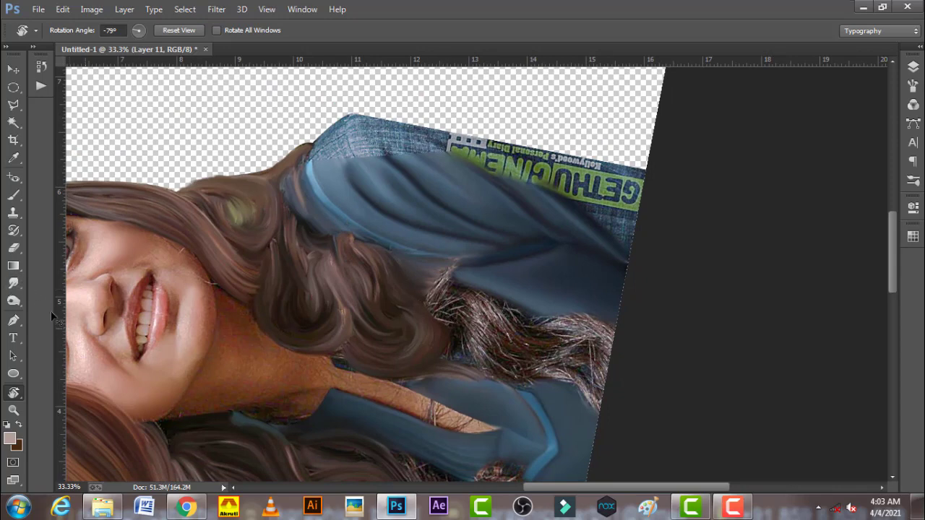
Step: Smudge the wispy strands beside the curl into a fuller brown curl
left_click(13, 284)
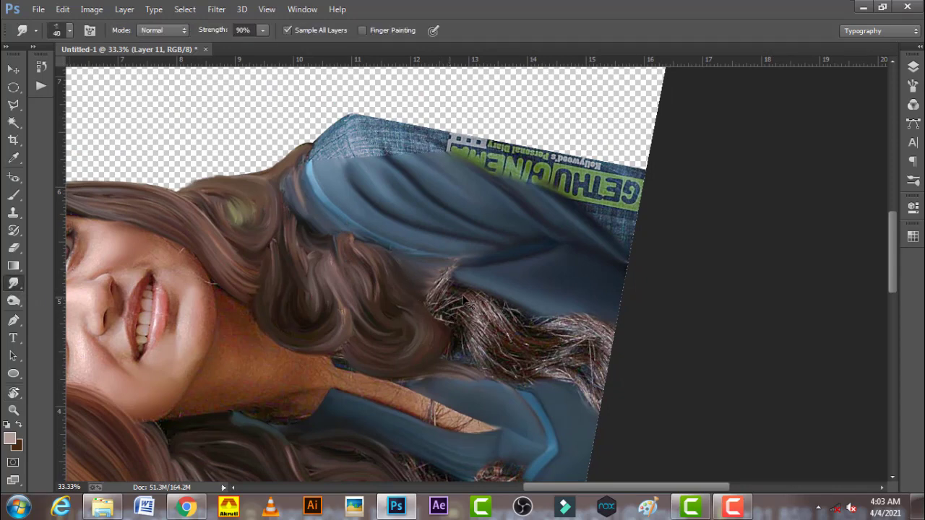
left_click_drag(464, 300, 434, 307)
left_click_drag(457, 267, 426, 302)
key("bracketright")
left_click_drag(459, 268, 451, 327)
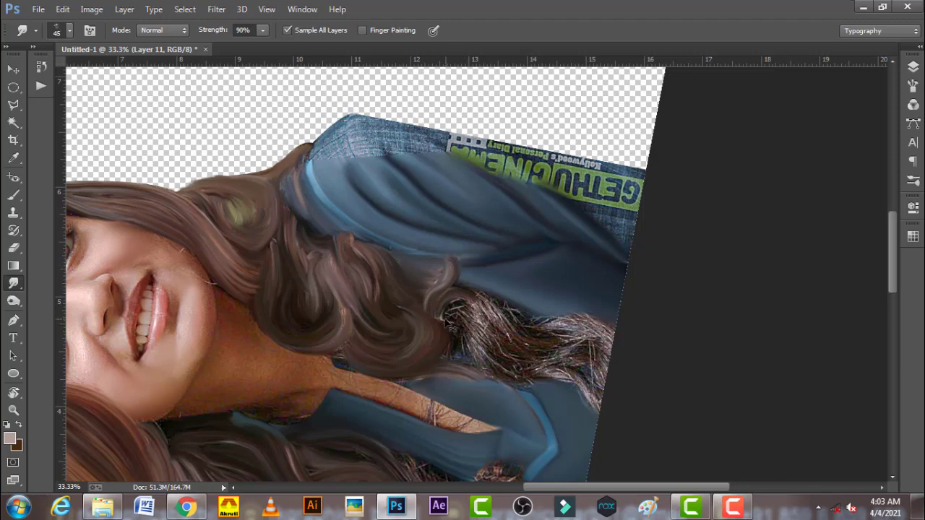
Step: With a 60–70 px smudge brush, blend the lower light strands toward the jacket
key("bracketright")
key("bracketright")
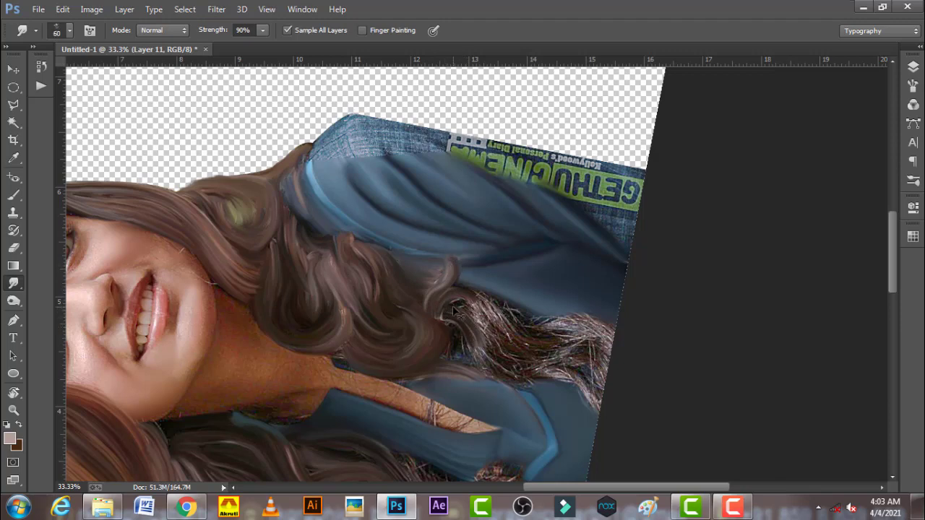
mouse_move(453, 312)
left_mouse_down()
mouse_move(493, 327)
mouse_move(477, 305)
mouse_move(502, 323)
left_mouse_up()
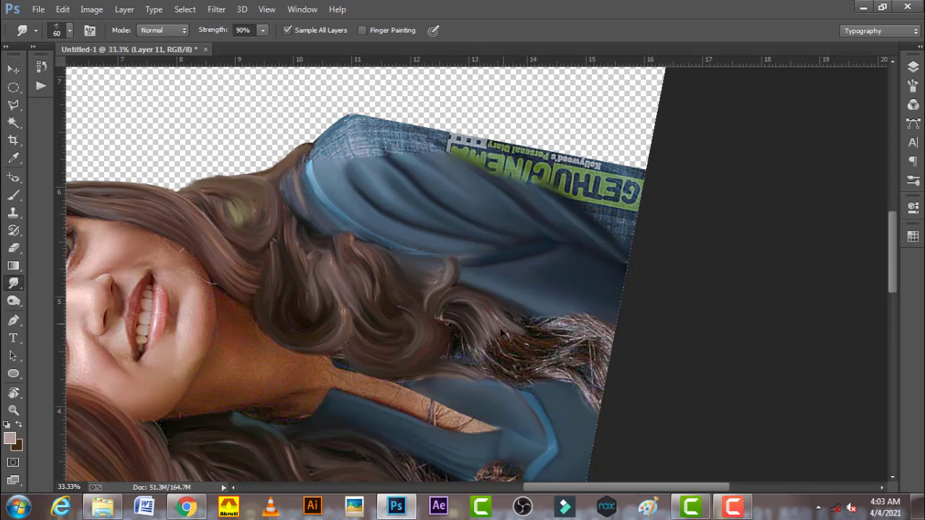
mouse_move(465, 346)
left_mouse_down()
mouse_move(506, 375)
mouse_move(526, 376)
left_mouse_up()
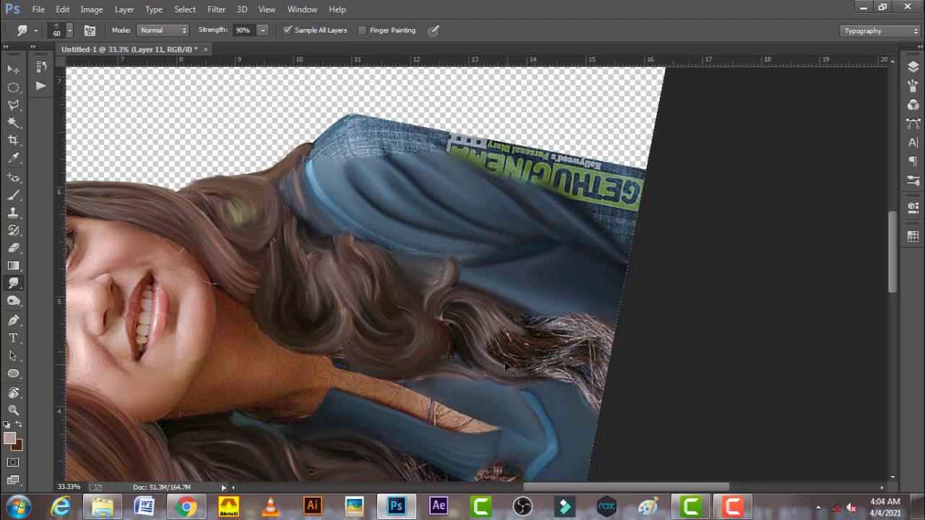
key("bracketright")
left_click_drag(496, 351, 513, 354)
Step: Rotate and zoom the canvas to a new angle on the curl ends
key("r")
mouse_move(513, 359)
left_mouse_down()
mouse_move(433, 324)
mouse_move(444, 341)
mouse_move(451, 315)
left_mouse_up()
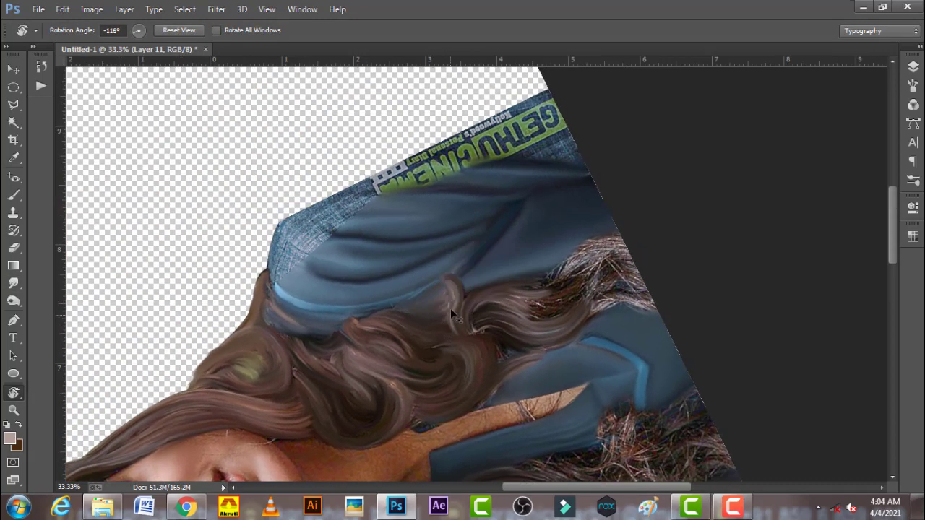
scroll(447, 273, "down", 2)
scroll(441, 271, "down", 2)
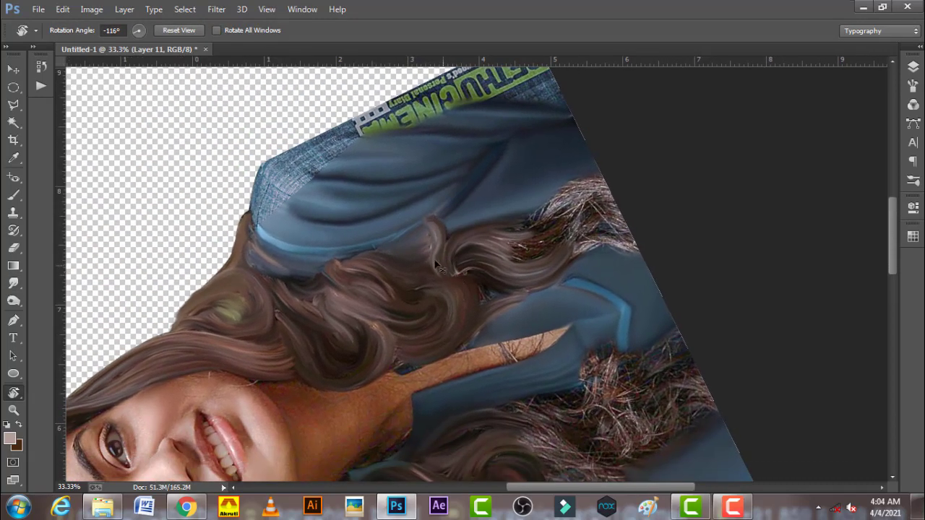
Step: With a 60 px Smudge brush, pull the frizzy curl ends into smooth strands over the jacket
left_click(13, 283)
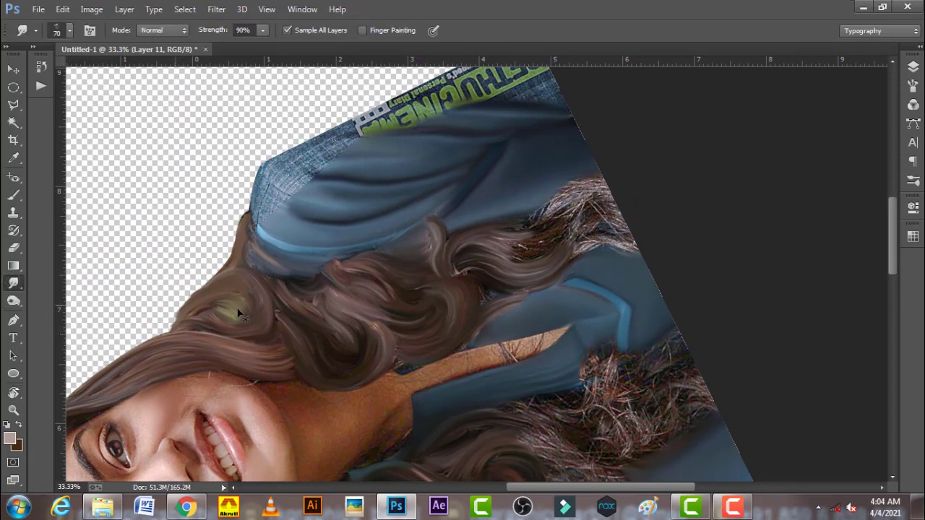
key("bracketleft")
key("bracketright")
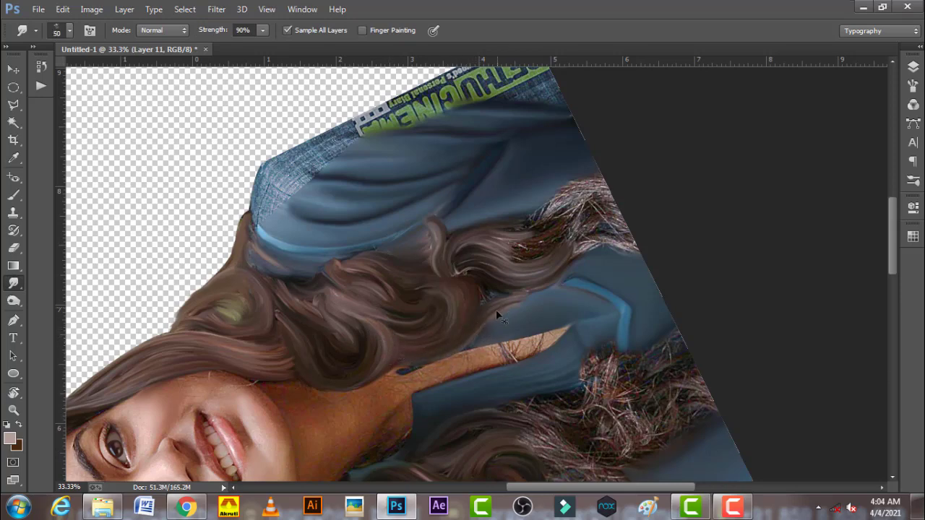
key("bracketleft")
key("bracketleft")
key("bracketright")
key("bracketright")
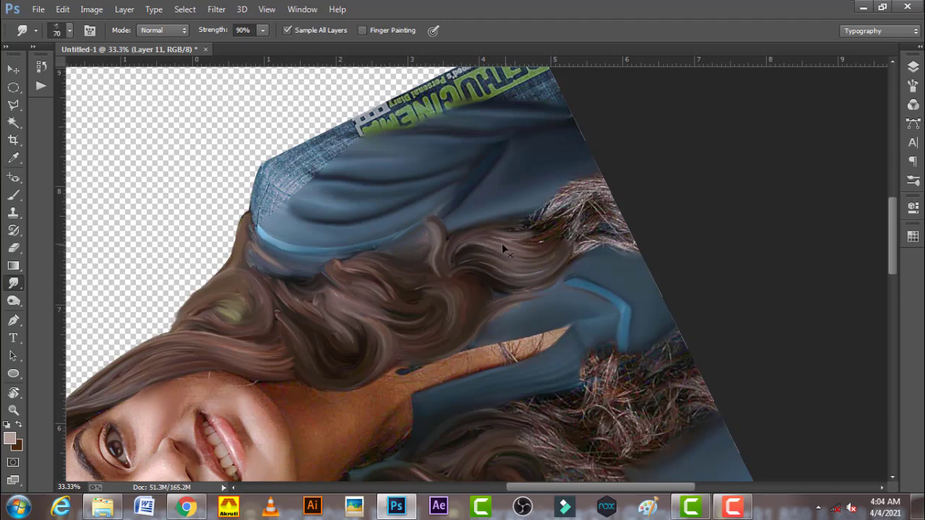
key("bracketleft")
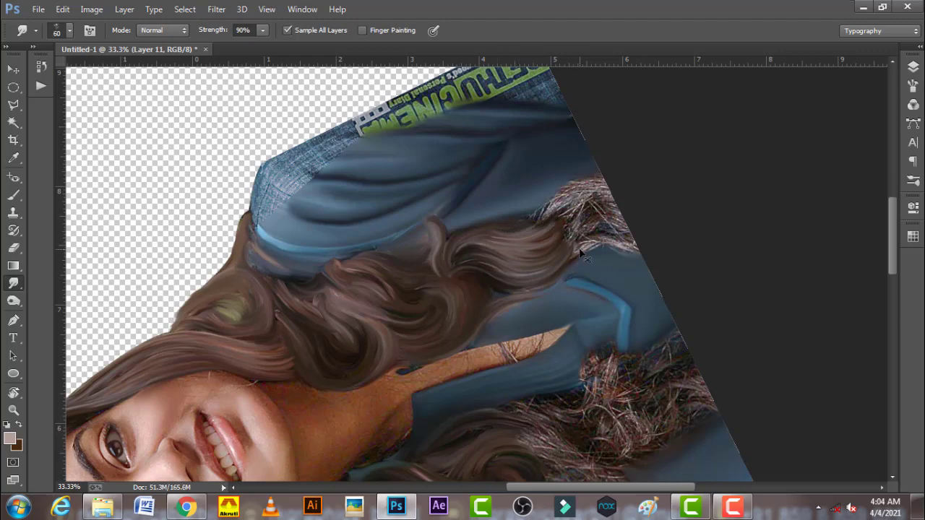
mouse_move(580, 247)
left_mouse_down()
mouse_move(619, 257)
mouse_move(624, 231)
left_mouse_up()
mouse_move(565, 239)
left_mouse_down()
mouse_move(612, 222)
mouse_move(563, 231)
mouse_move(608, 201)
mouse_move(550, 212)
left_mouse_up()
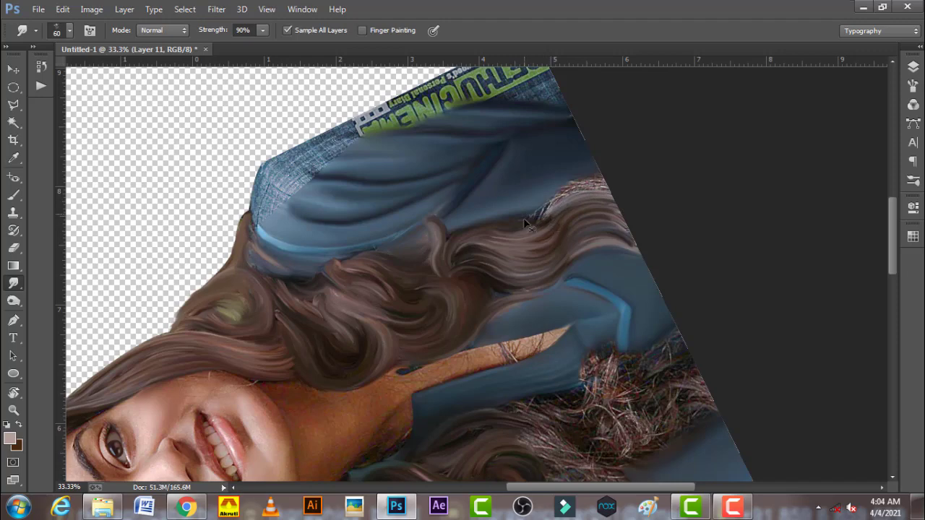
left_click_drag(522, 230, 572, 206)
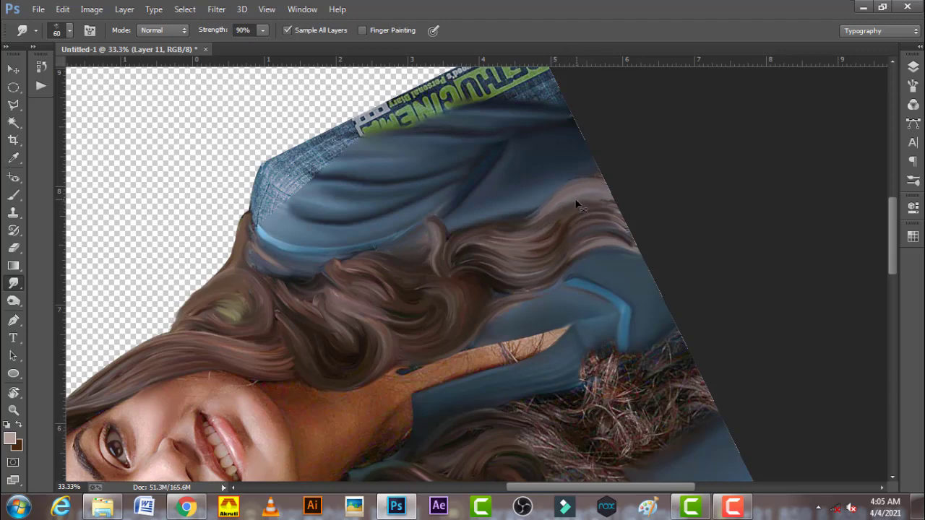
Step: Rotate the canvas, then smudge the first hair strands over the blue shirt
key("r")
left_click_drag(532, 235, 503, 276)
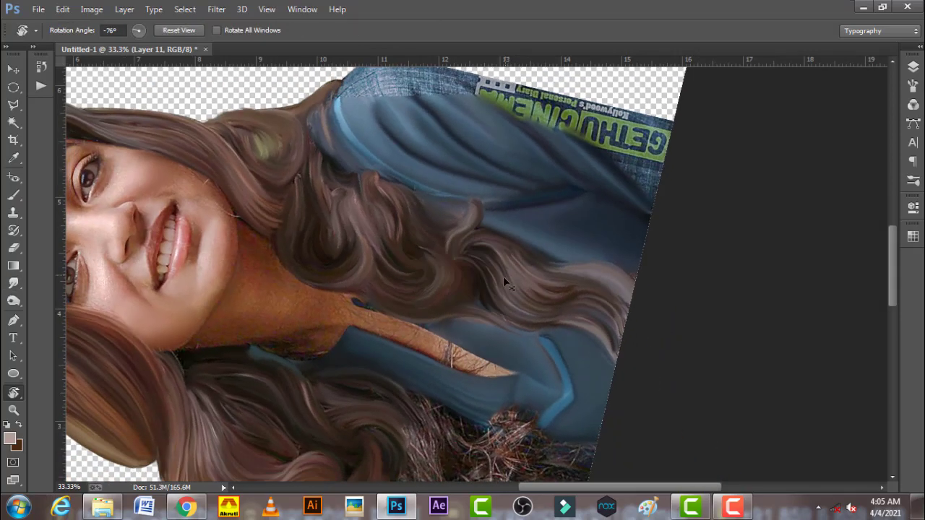
mouse_move(396, 400)
left_mouse_down()
mouse_move(439, 245)
mouse_move(424, 279)
left_mouse_up()
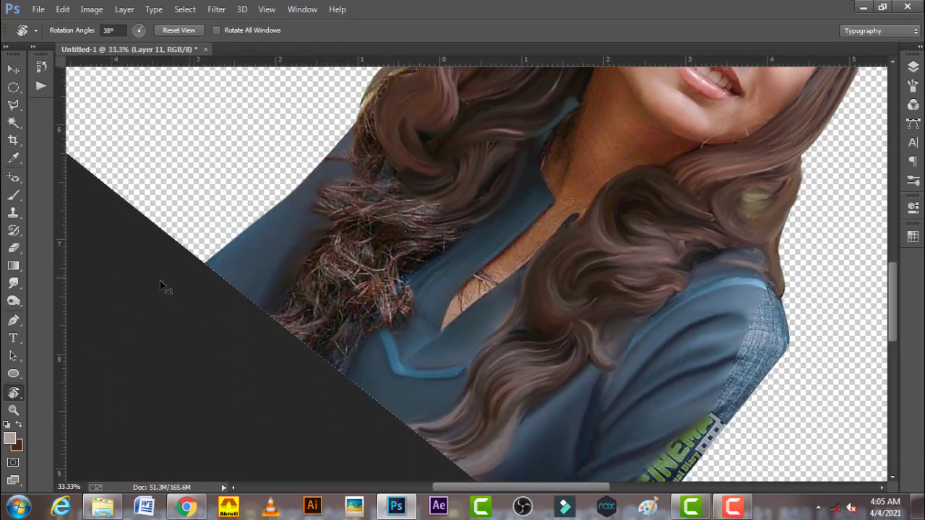
left_click(15, 283)
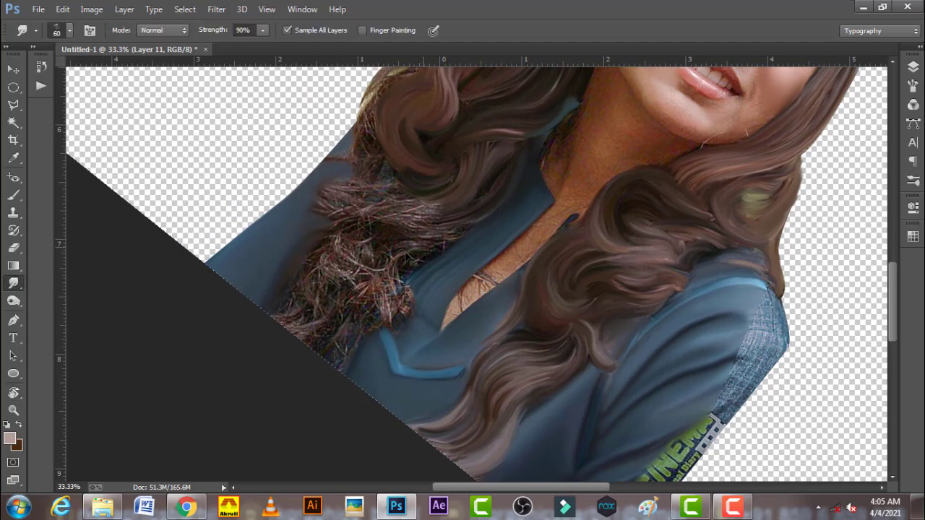
mouse_move(416, 260)
left_mouse_down()
mouse_move(468, 233)
mouse_move(425, 260)
mouse_move(461, 238)
mouse_move(395, 240)
mouse_move(373, 258)
mouse_move(381, 278)
mouse_move(369, 260)
mouse_move(382, 234)
left_mouse_up()
Step: With a 70 px smudge brush, smooth hair strands into a flowing curl
key("bracketleft")
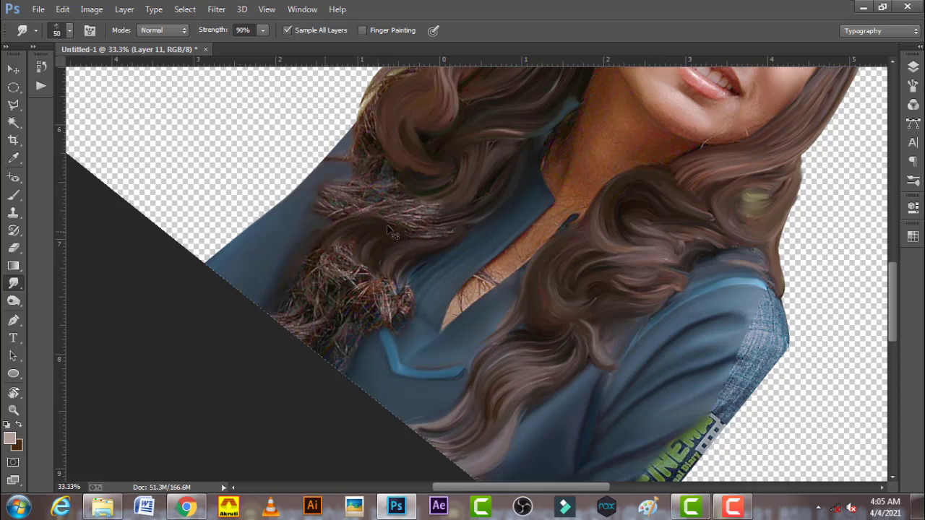
key("bracketright")
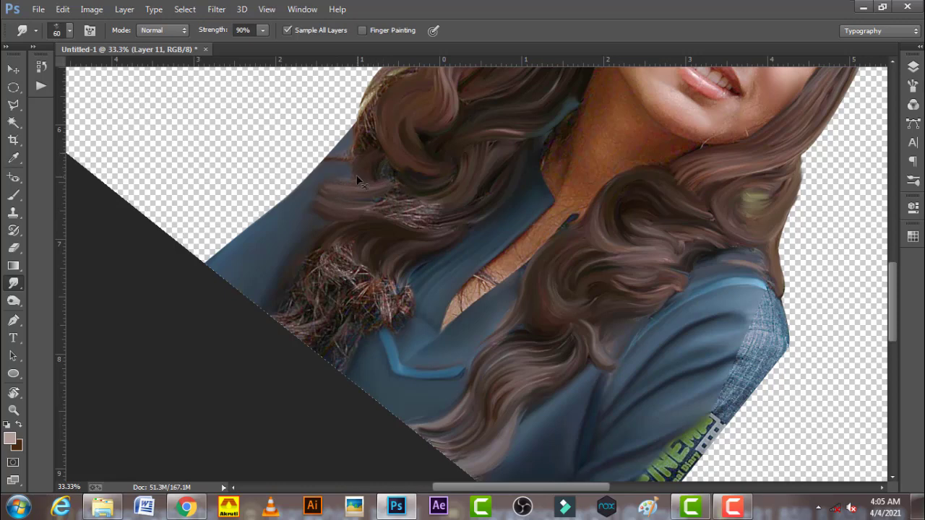
key("bracketright")
mouse_move(373, 212)
left_mouse_down()
mouse_move(417, 200)
mouse_move(359, 227)
left_mouse_up()
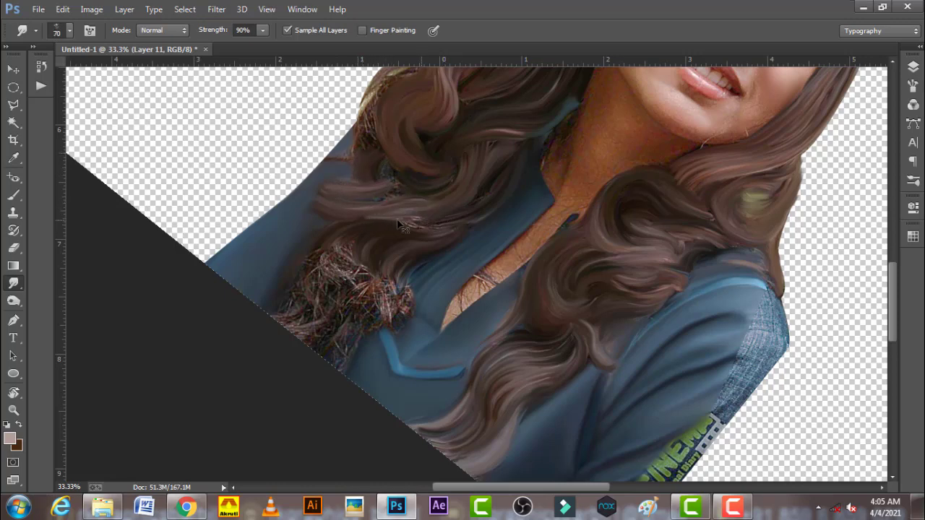
left_click_drag(428, 232, 355, 222)
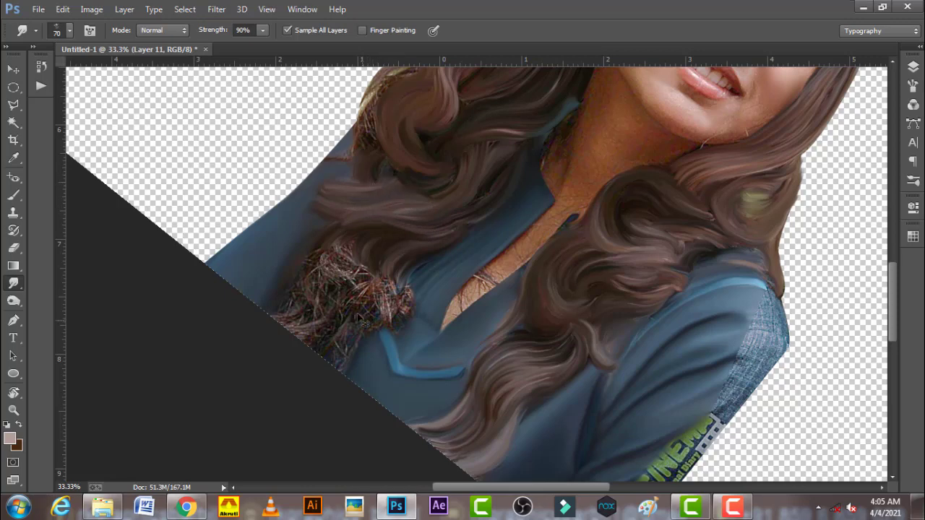
Step: With a 90 px brush, smear the remaining spiky strands into smooth brown curls
key("bracketright")
key("bracketright")
left_click_drag(333, 250, 359, 253)
mouse_move(317, 257)
left_mouse_down()
mouse_move(329, 310)
mouse_move(307, 316)
mouse_move(341, 323)
mouse_move(357, 293)
mouse_move(376, 336)
left_mouse_up()
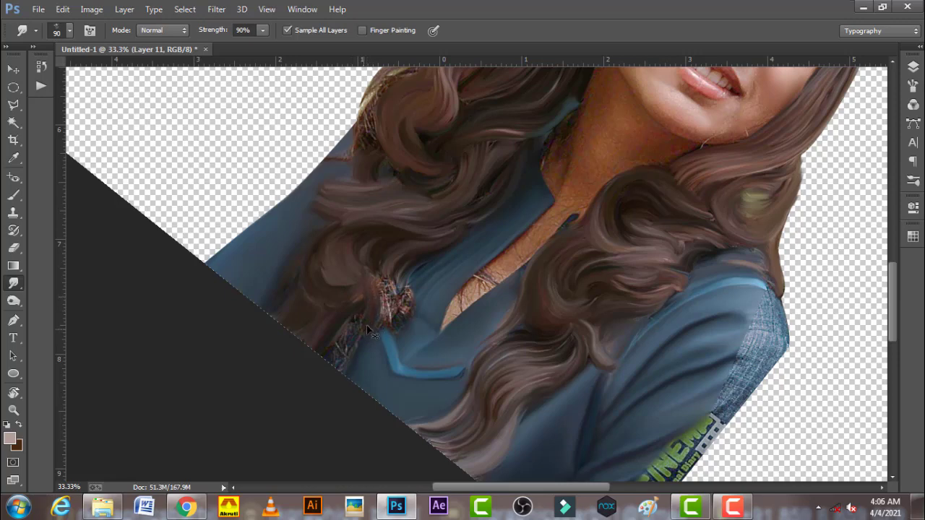
mouse_move(379, 300)
left_mouse_down()
mouse_move(370, 280)
mouse_move(390, 337)
left_mouse_up()
mouse_move(384, 278)
left_mouse_down()
mouse_move(409, 324)
mouse_move(405, 304)
mouse_move(326, 361)
left_mouse_up()
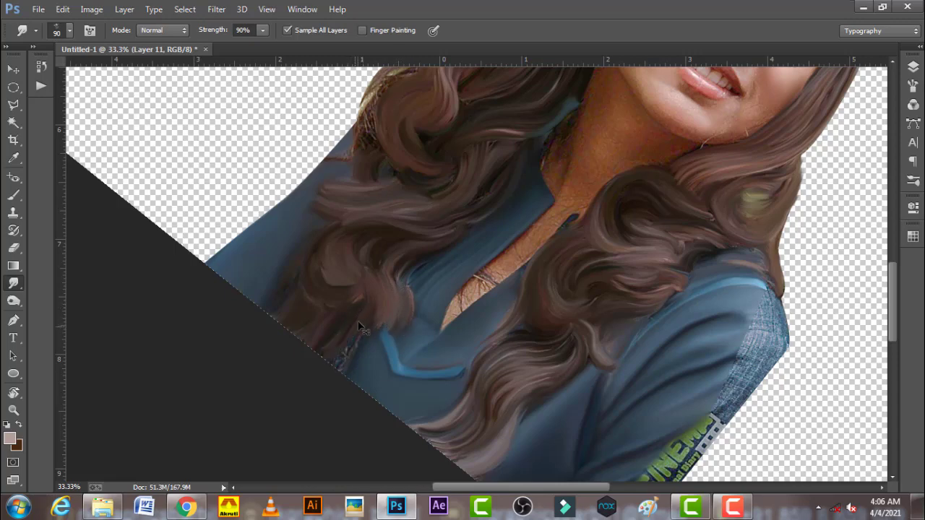
mouse_move(360, 329)
left_mouse_down()
mouse_move(333, 378)
mouse_move(322, 381)
mouse_move(340, 312)
left_mouse_up()
Step: Rotate the view and smudge away reddish speckles on the hair edge with a 60 px brush
key("r")
left_click_drag(331, 213, 403, 323)
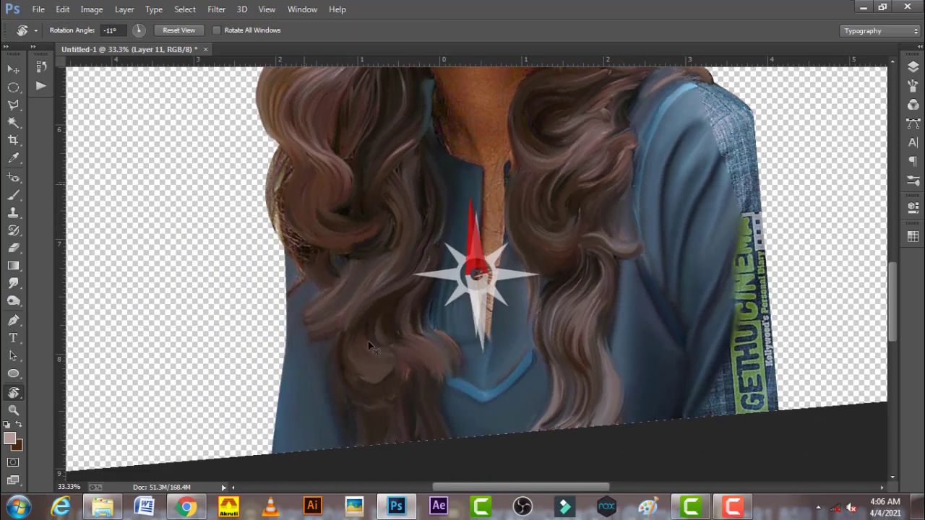
scroll(403, 323, "down", 3)
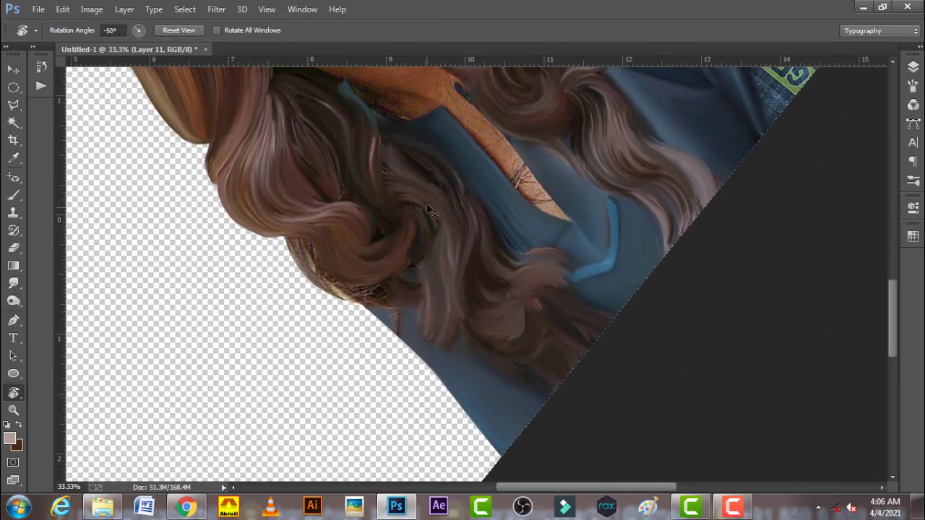
key("r")
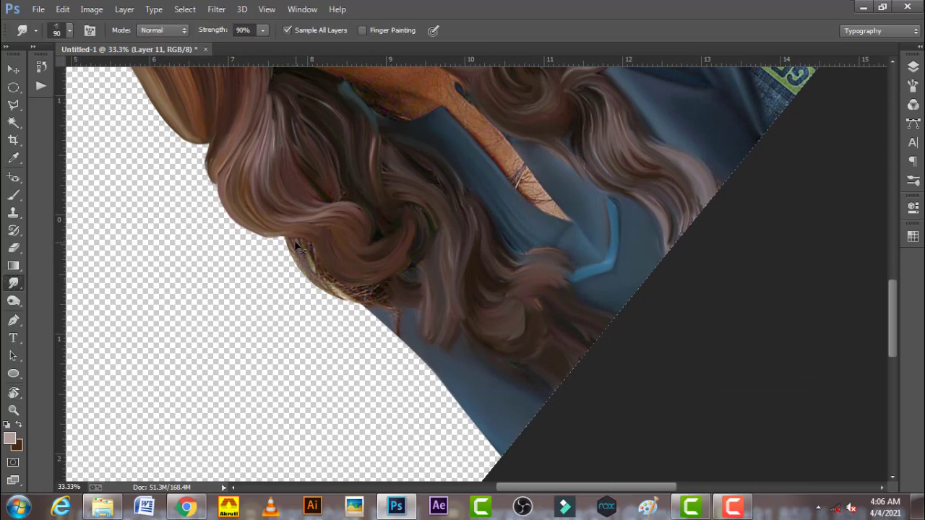
key("bracketleft")
key("bracketleft")
left_click_drag(340, 284, 384, 290)
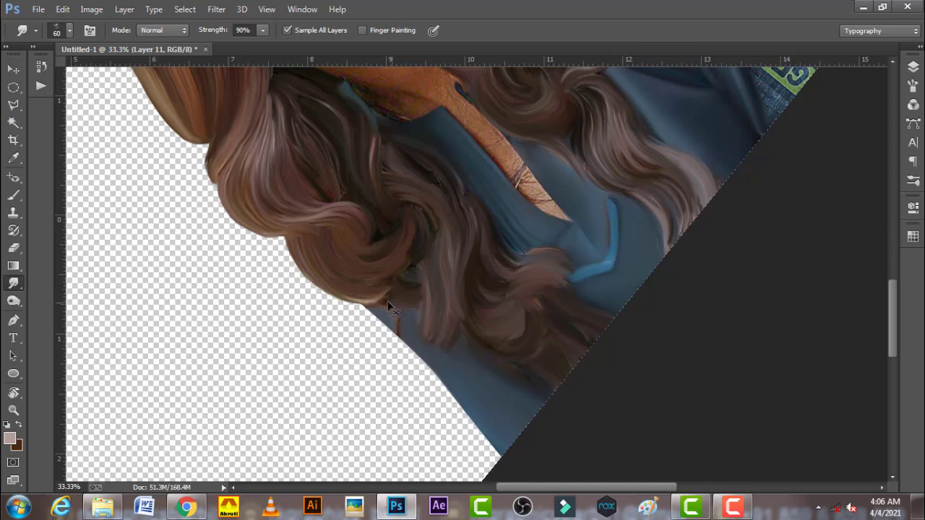
key("bracketleft")
Step: Reset the canvas rotation to upright and reframe the view on the face
key("r")
left_click(178, 30)
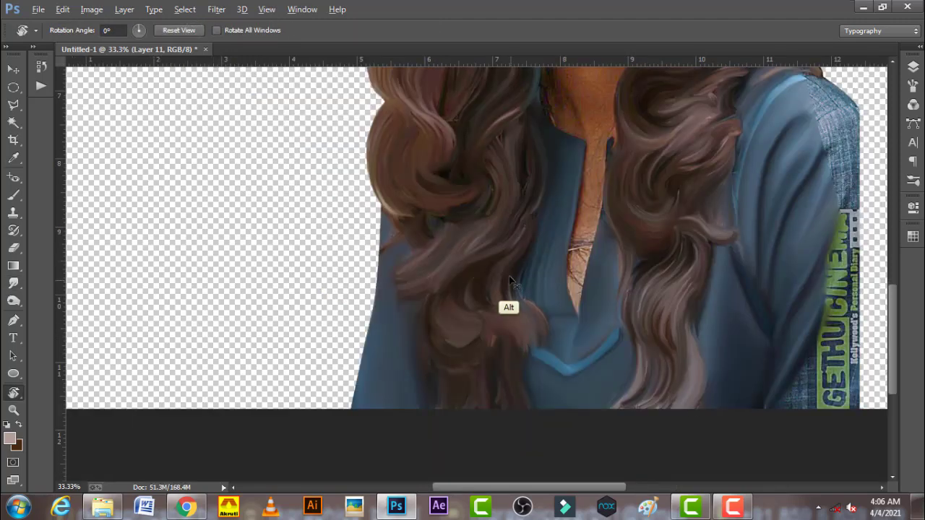
scroll(506, 304, "down", 1)
left_click_drag(626, 148, 488, 270)
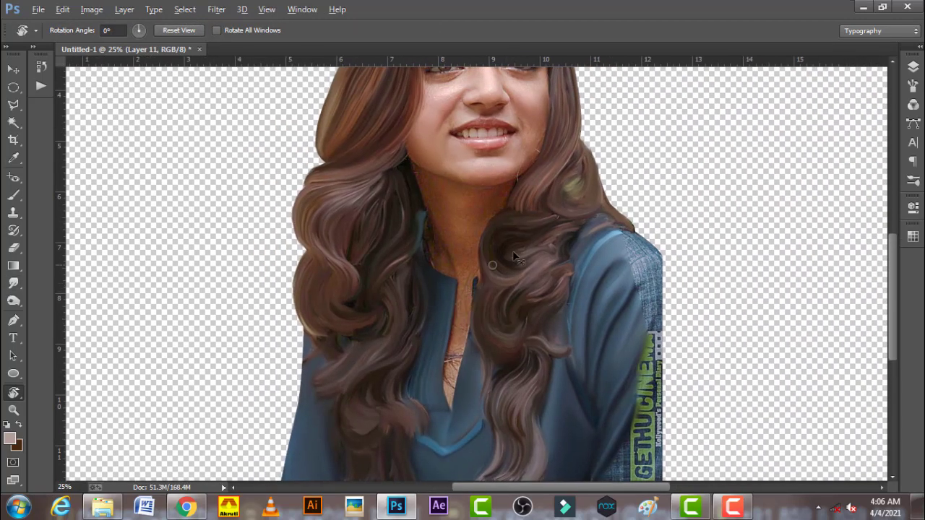
scroll(502, 260, "up", 1)
scroll(505, 228, "up", 1)
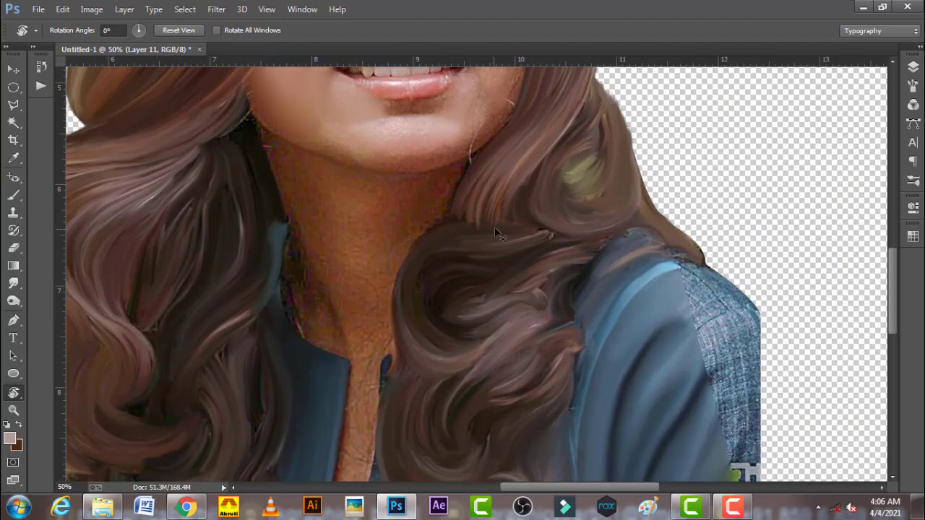
Step: Soften the hair strands near the shoulder with a 40 px smudge brush
left_click(13, 284)
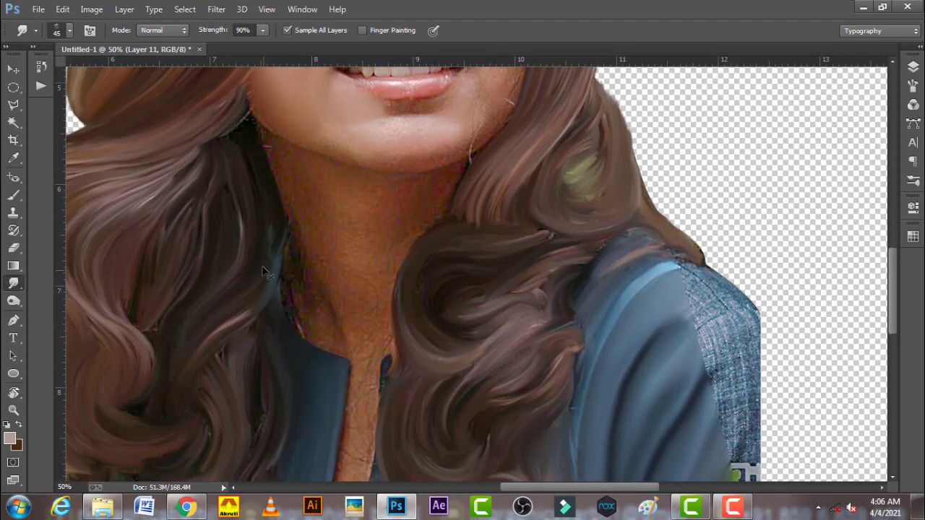
key("bracketright")
key("bracketleft")
key("bracketleft")
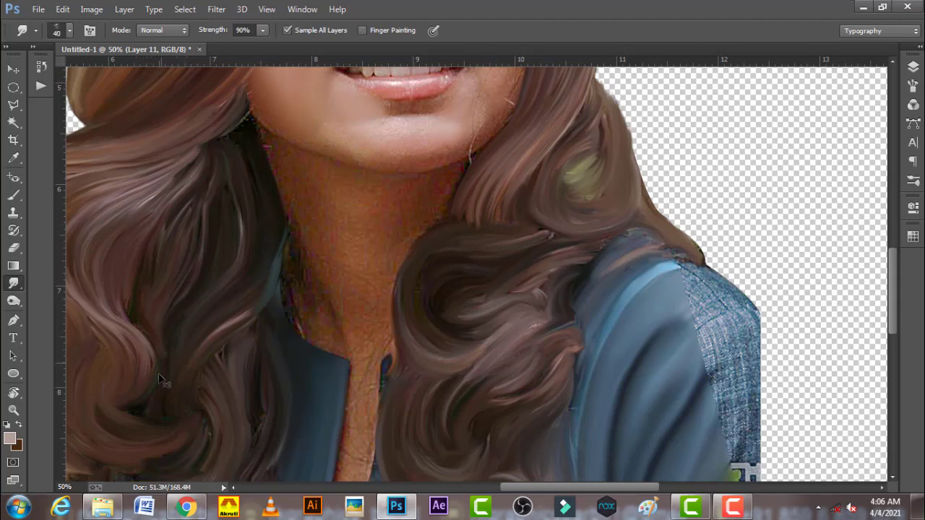
key("bracketright")
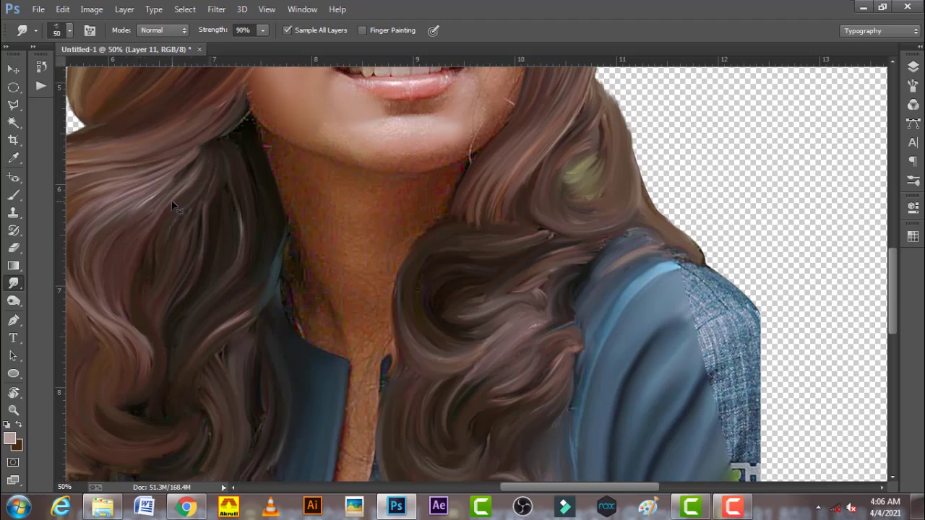
key("bracketright")
key("bracketright")
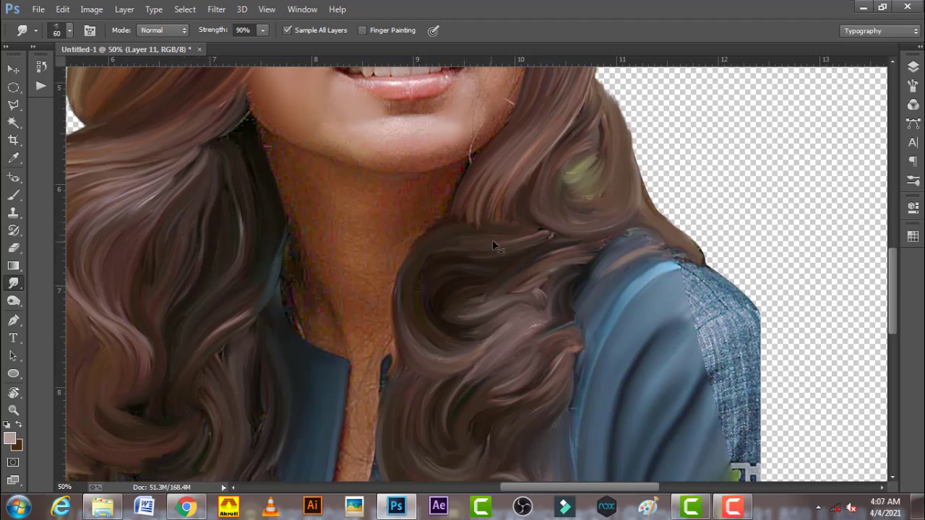
key("bracketleft")
key("bracketleft")
mouse_move(599, 257)
left_mouse_down()
mouse_move(637, 235)
mouse_move(613, 228)
left_mouse_up()
Step: Make Layer 4, Layer 5 and the grey Background layer visible
left_click(913, 66)
left_click(758, 289)
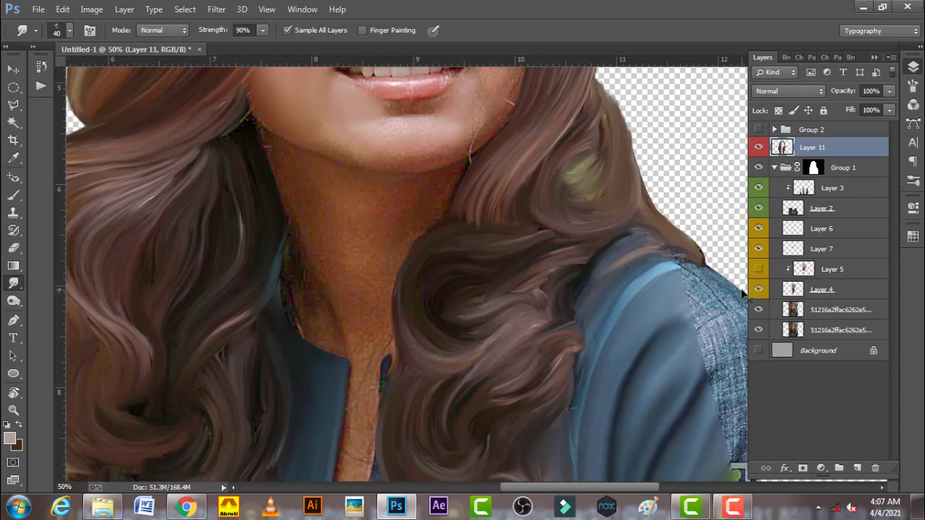
left_click(758, 269)
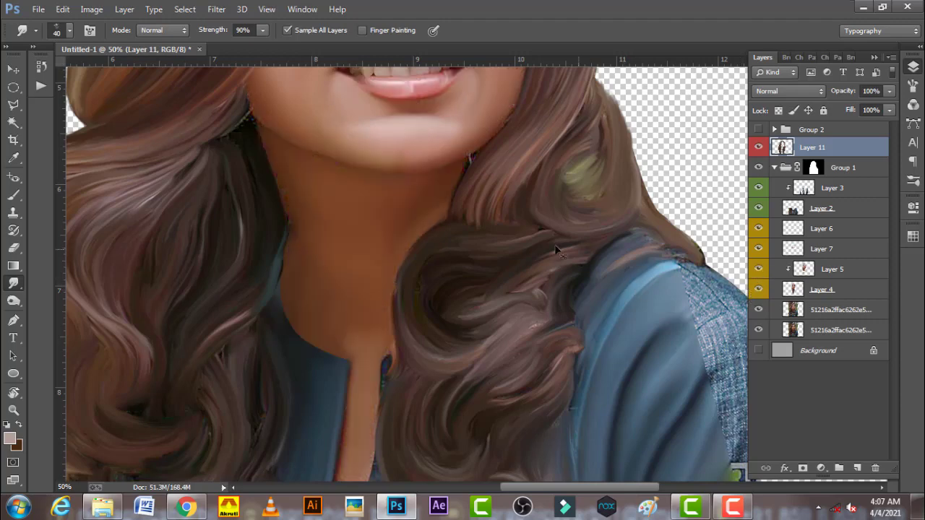
key("ctrl+minus")
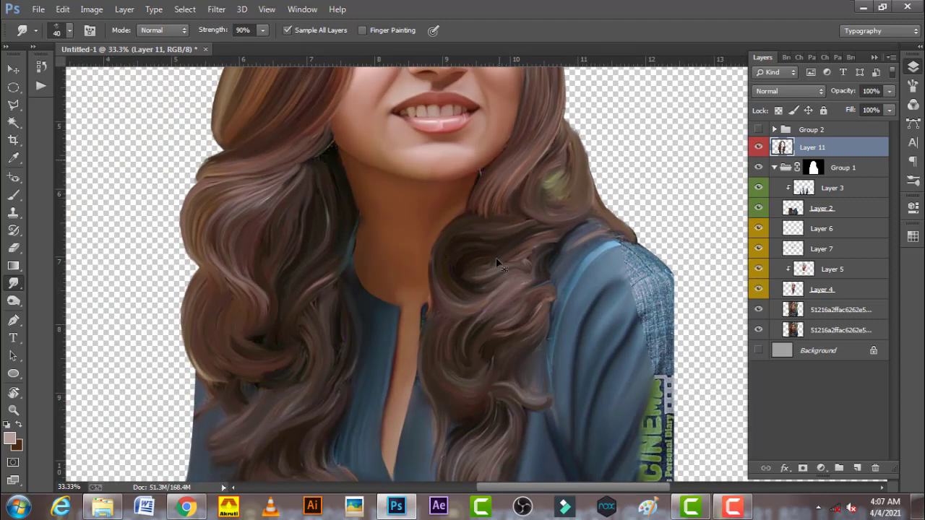
scroll(498, 288, "up", 3)
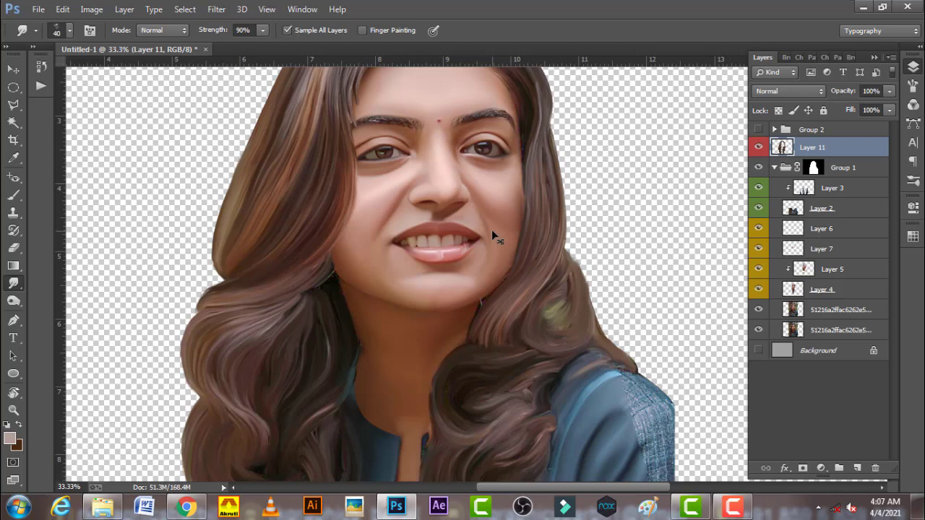
left_click(758, 350)
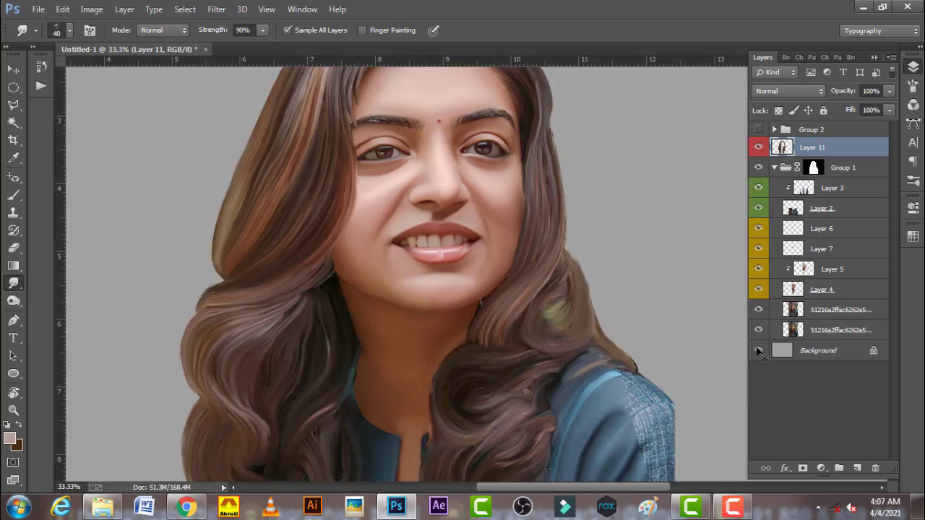
Step: Disable Group 1's mask to reveal the photo backdrop, then zoom in on the forehead
left_click(814, 169, "shift")
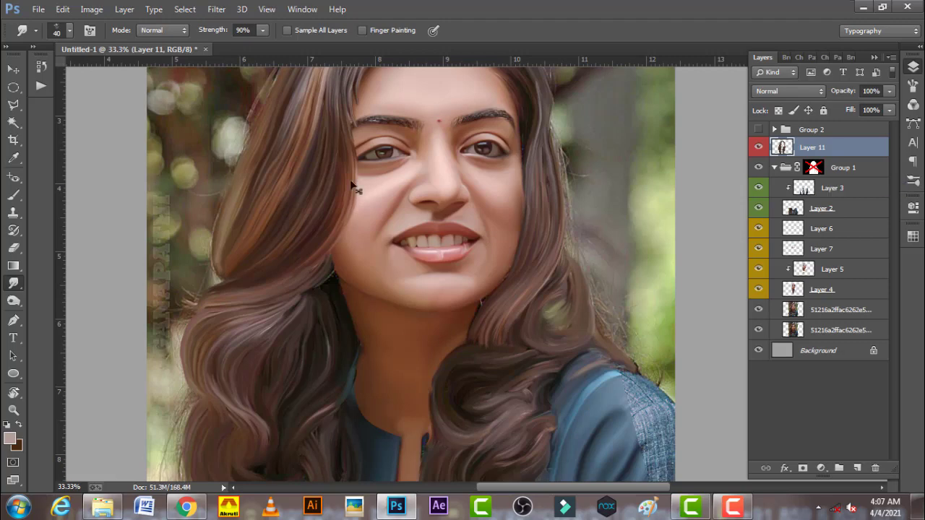
scroll(365, 164, "up", 3)
left_click(517, 185, "ctrl")
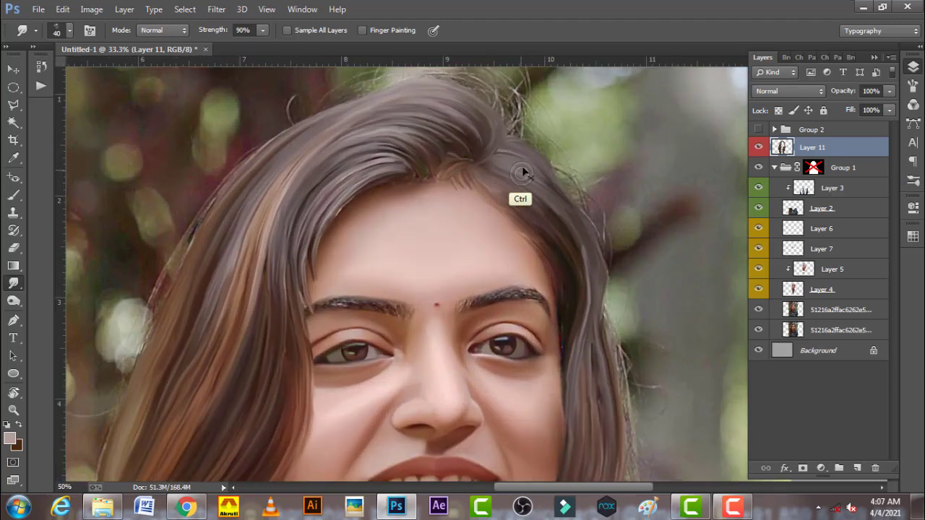
left_click_drag(519, 162, 470, 272)
Step: Rotate the view about 53° and give the Smudge brush a 600 px bristle tip with 1% spacing
key("r")
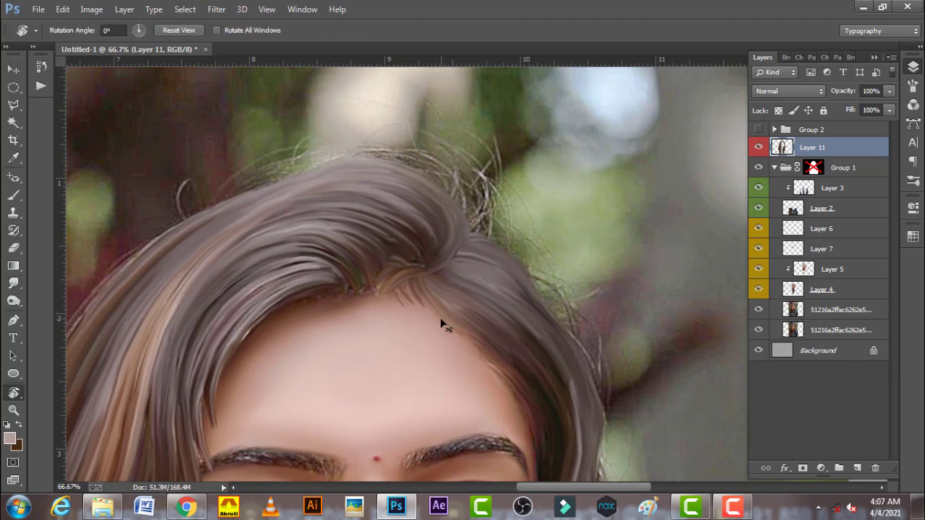
left_click_drag(440, 322, 391, 276)
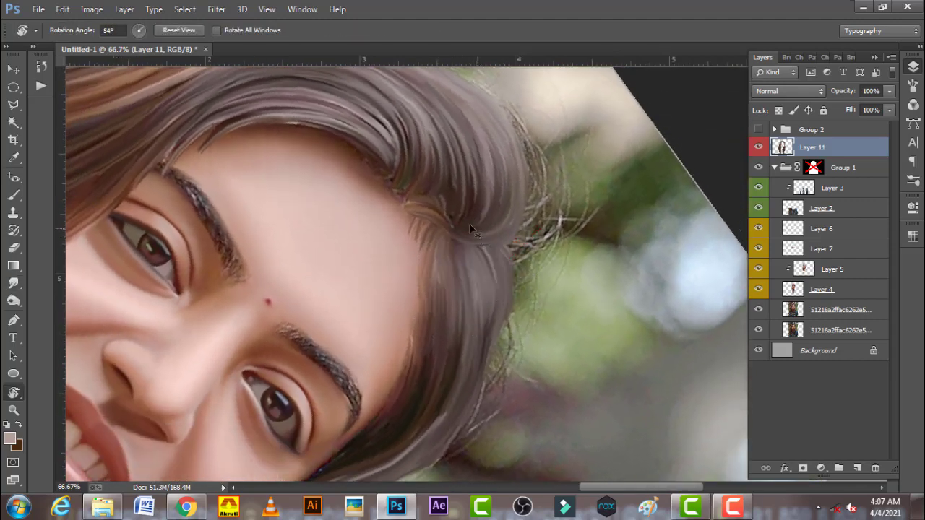
left_click(13, 284)
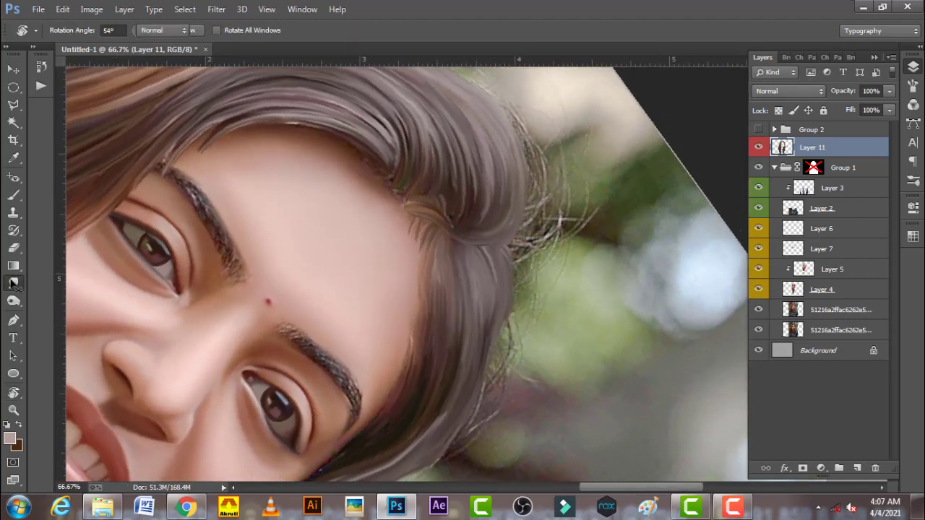
left_click(913, 85)
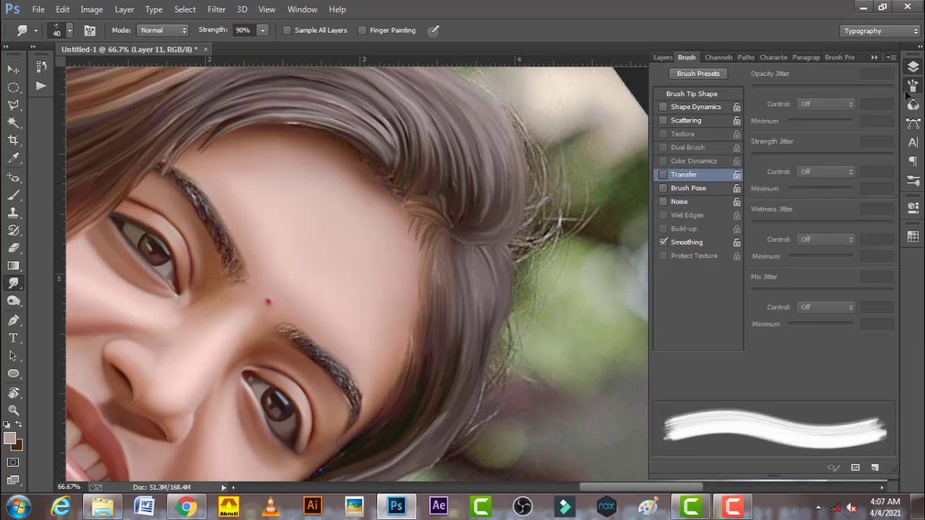
left_click(690, 95)
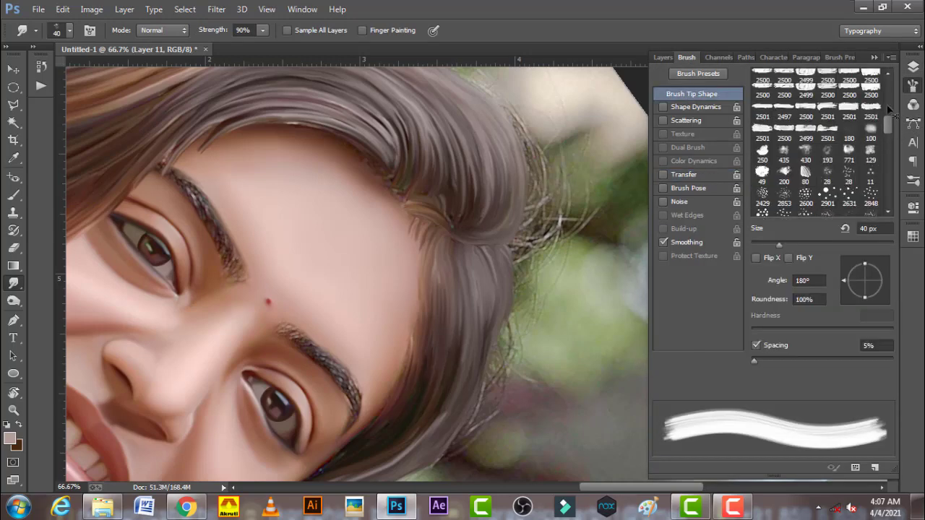
left_click_drag(888, 130, 888, 88)
left_click(828, 96)
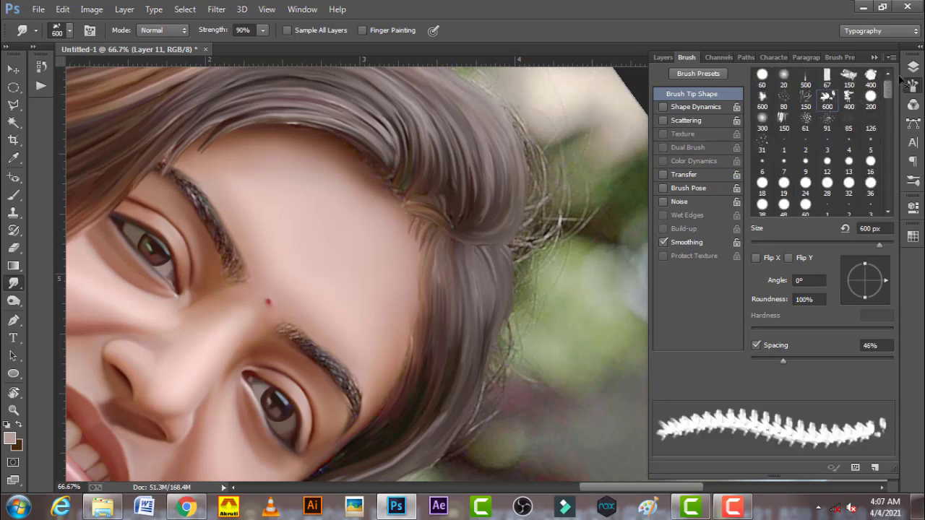
left_click_drag(783, 358, 752, 359)
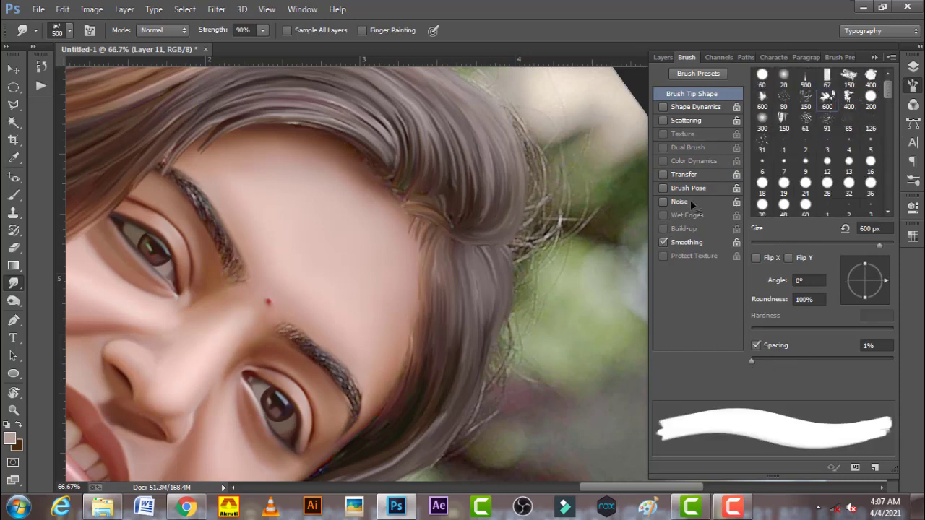
left_click(913, 84)
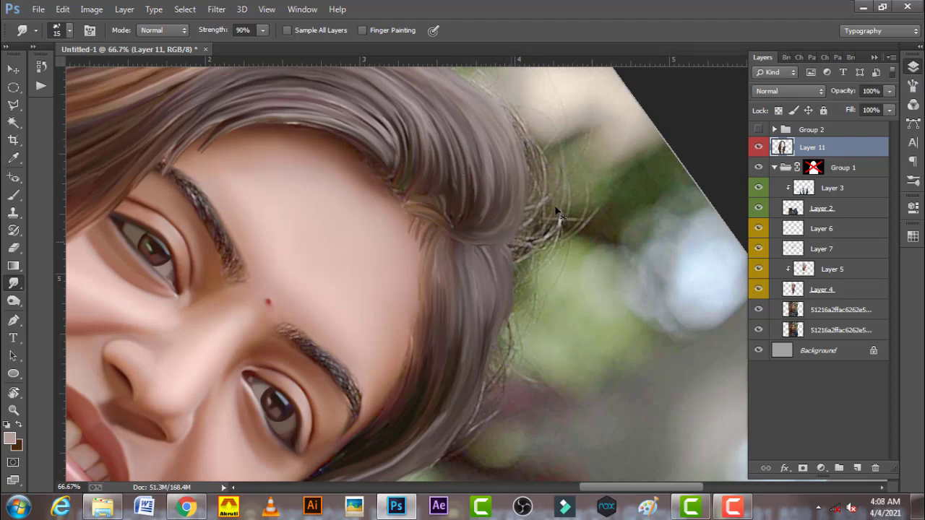
Step: Smudge flyaway hair strands at the hairline with a 15–20 px brush
left_click_drag(533, 257, 539, 233)
key("bracketright")
key("bracketleft")
key("bracketleft")
key("bracketleft")
Step: Switch the brush to a 20 px round tip with 1% spacing and 78% hardness
left_click(913, 84)
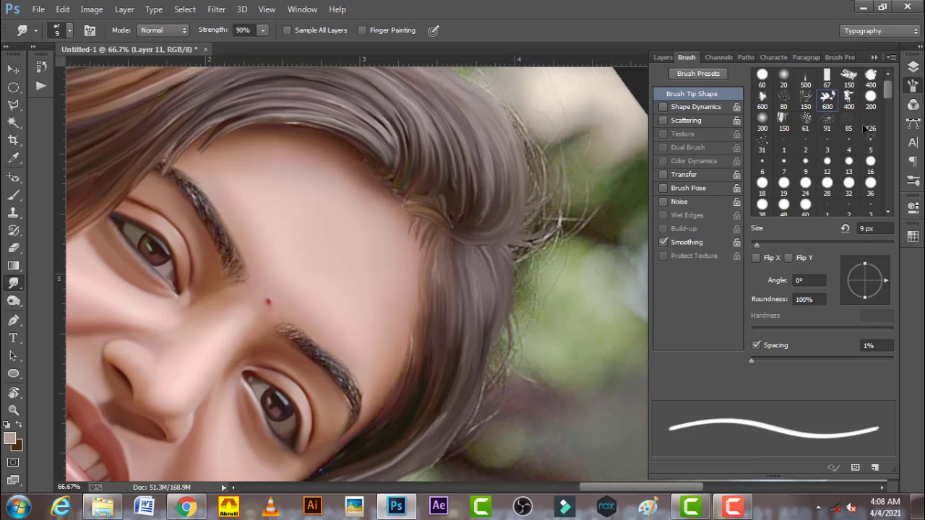
left_click(785, 76)
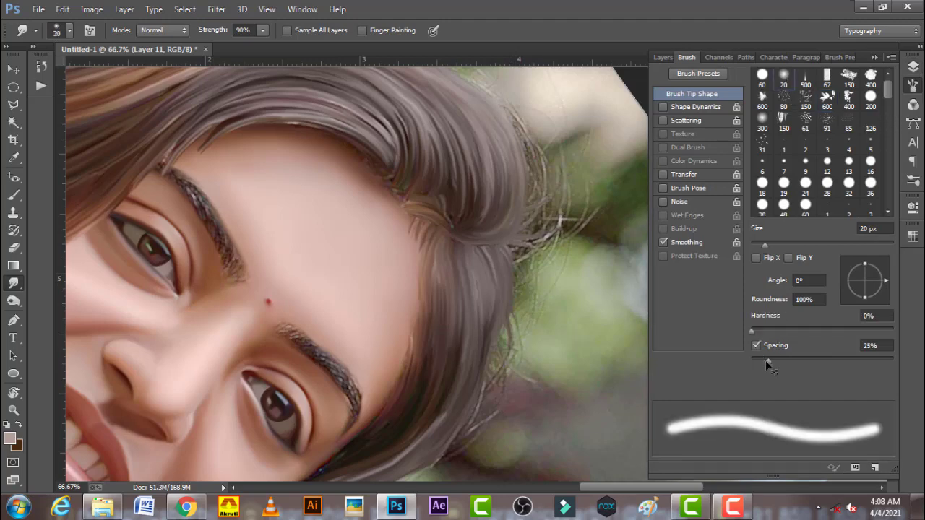
left_click_drag(768, 362, 725, 365)
left_click_drag(752, 331, 861, 331)
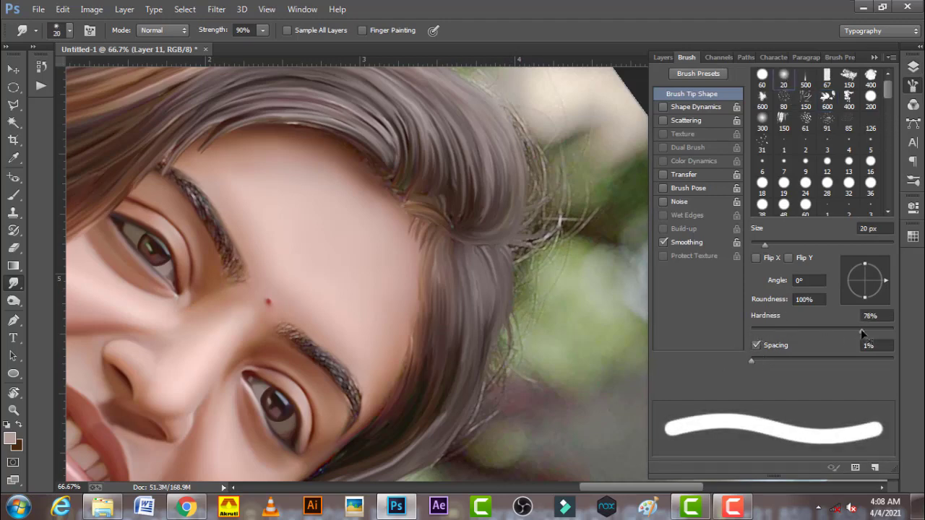
left_click(914, 84)
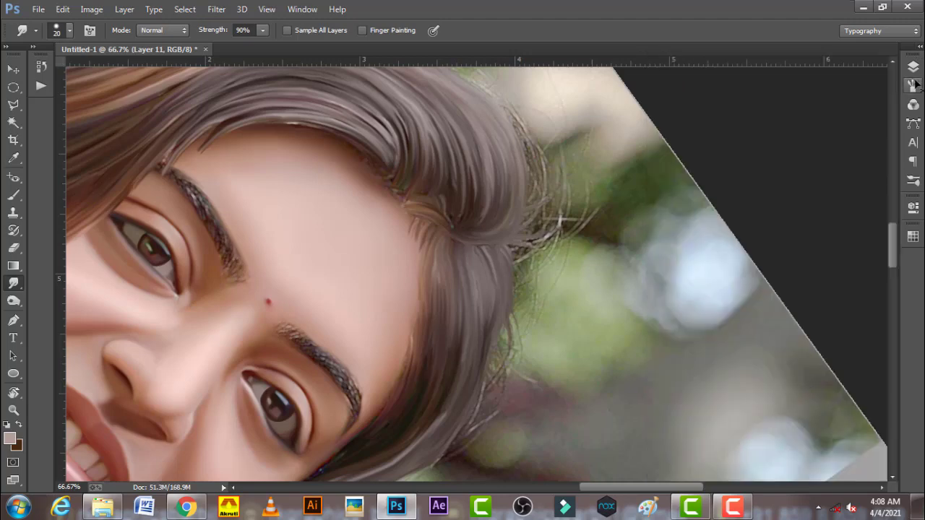
Step: Rotate the view to -61° and smudge hairline strands with an 8 px brush
key("bracketleft")
key("bracketleft")
key("bracketleft")
key("bracketleft")
key("bracketleft")
key("r")
mouse_move(345, 222)
left_mouse_down()
mouse_move(496, 342)
mouse_move(434, 250)
left_mouse_up()
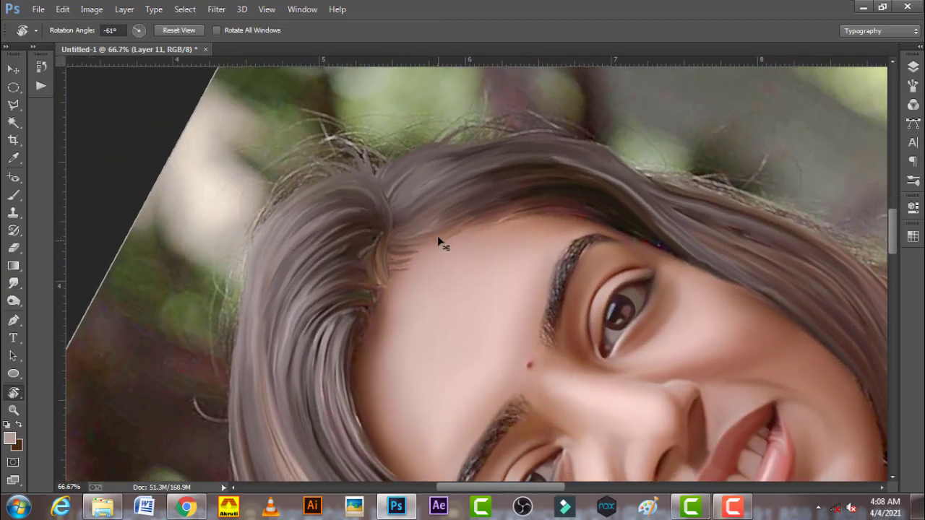
left_click(13, 282)
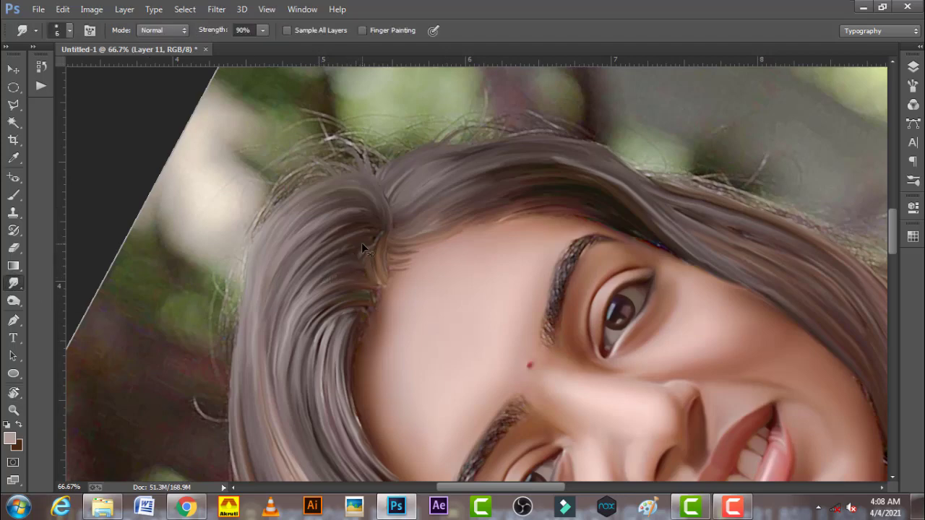
key("bracketright")
key("bracketright")
key("bracketleft")
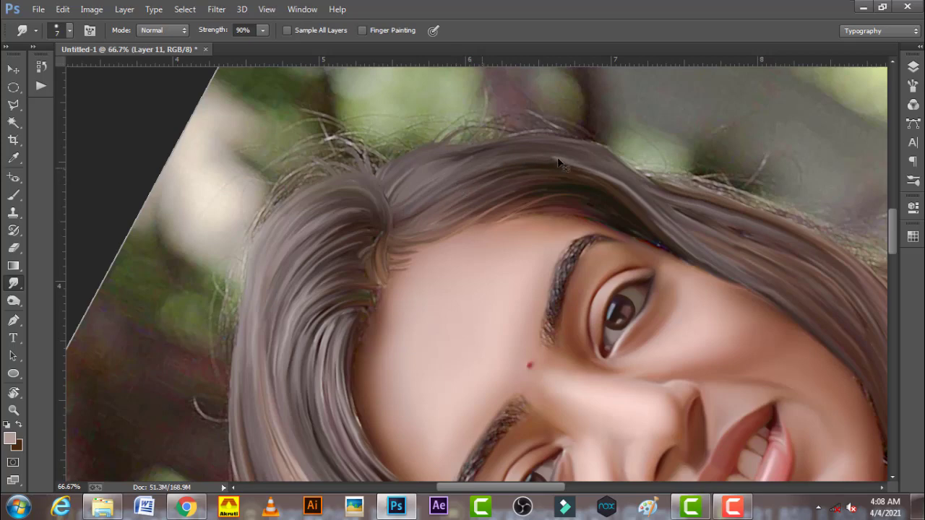
key("bracketright")
left_click_drag(573, 168, 478, 177)
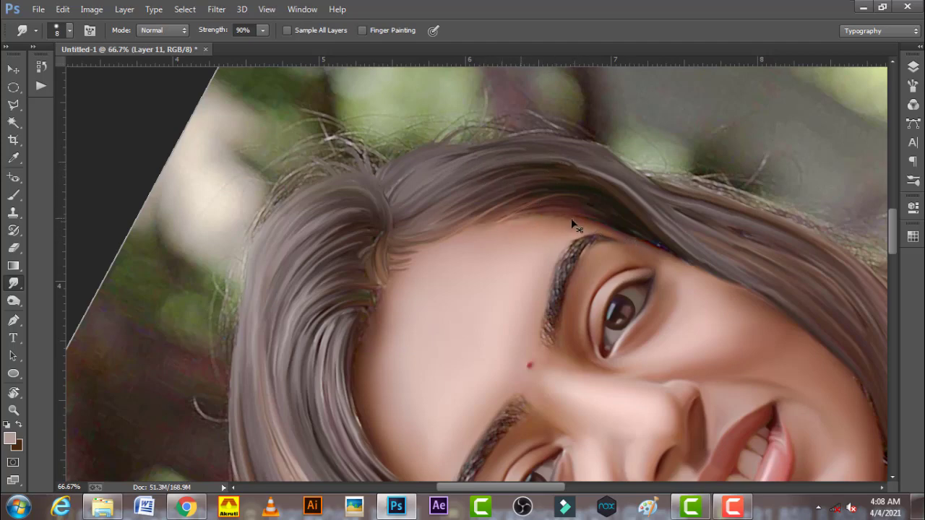
Step: Turn on Sample All Layers and blend the hair strand above the eye with a 7 px brush
left_click(328, 30)
key("bracketleft")
key("bracketright")
left_click_drag(640, 244, 702, 268)
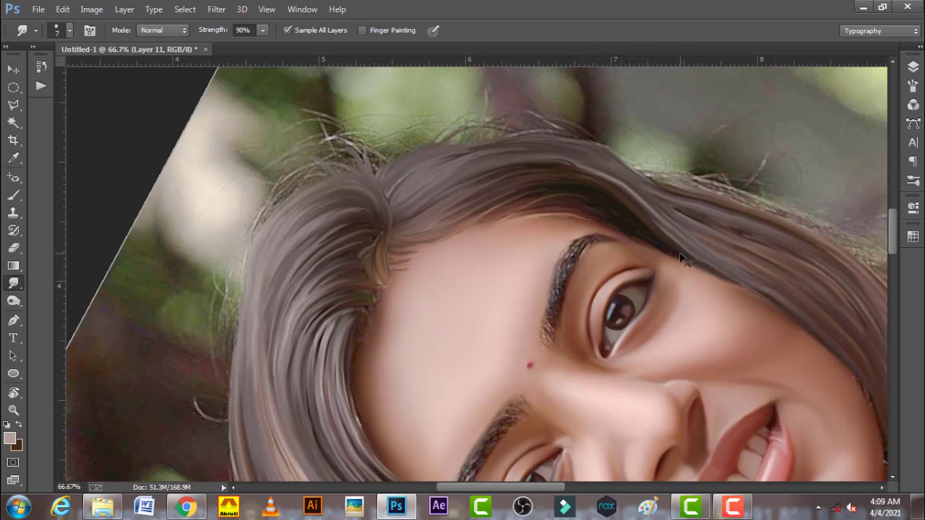
key("bracketleft")
key("bracketleft")
Step: Rotate the view to -134°, zoom in, and smudge stray coloured pixels with a 10 px brush
key("r")
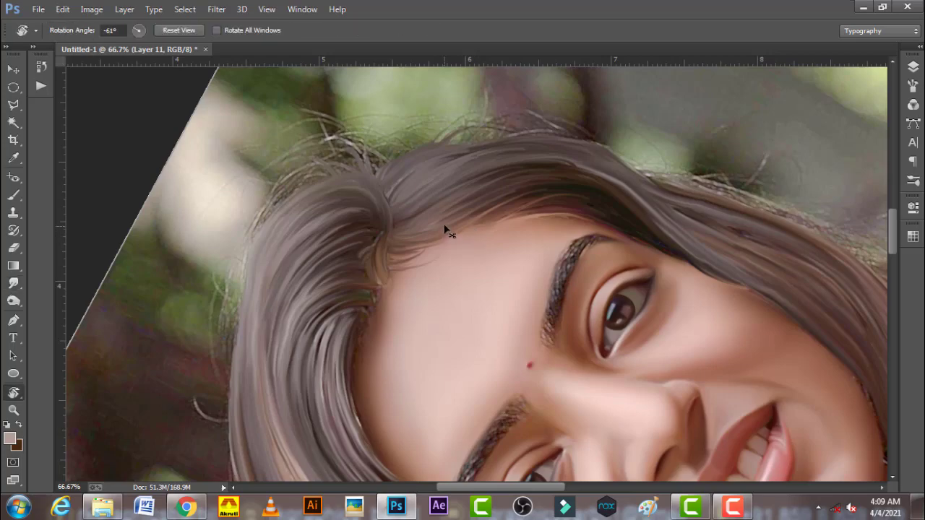
left_click_drag(444, 230, 416, 277)
scroll(415, 277, "down", 10)
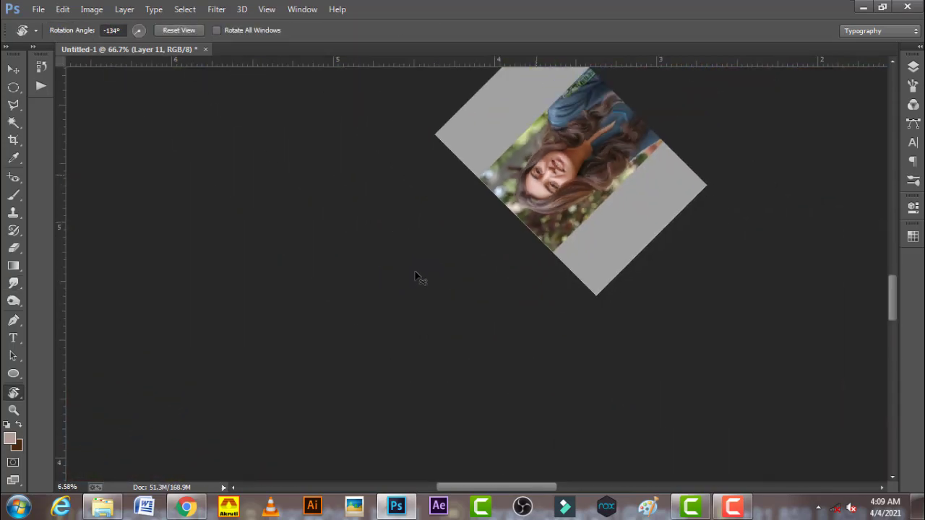
scroll(484, 260, "up", 1)
scroll(556, 244, "up", 5)
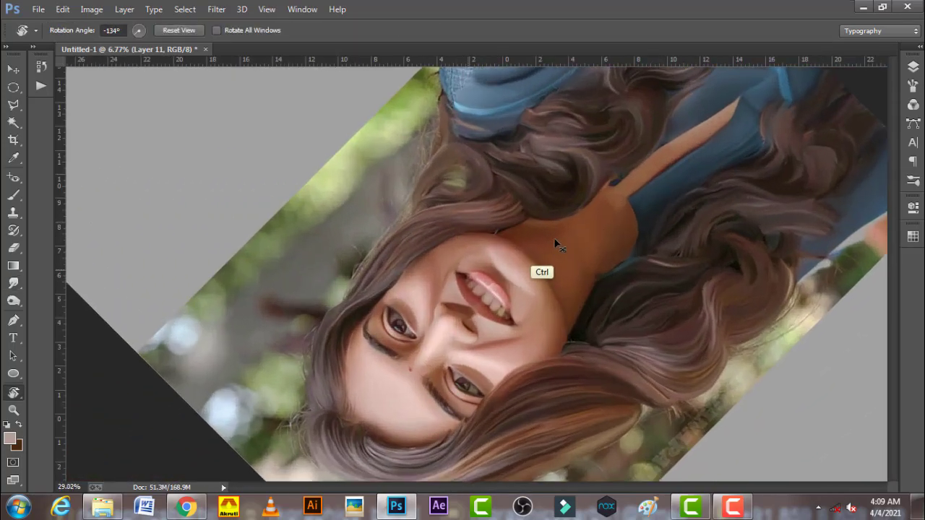
scroll(556, 243, "up", 3)
scroll(591, 223, "up", 2)
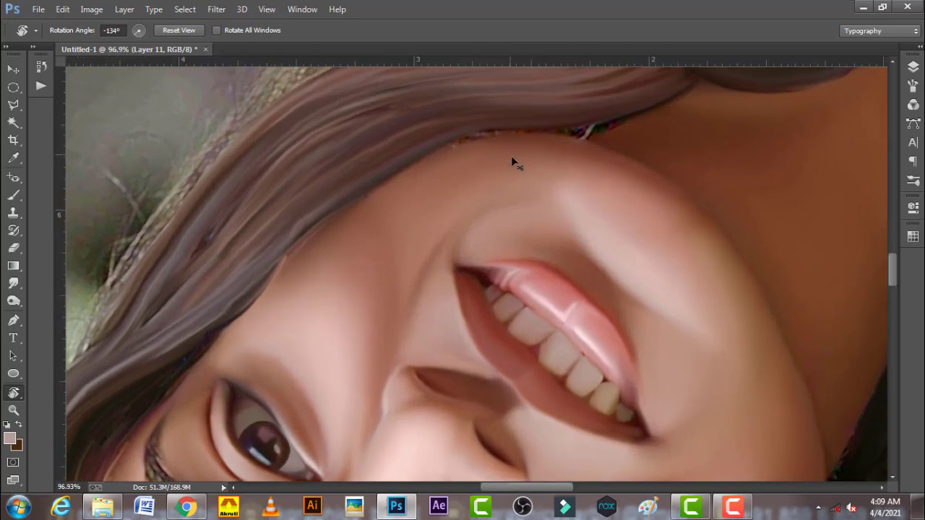
left_click(13, 283)
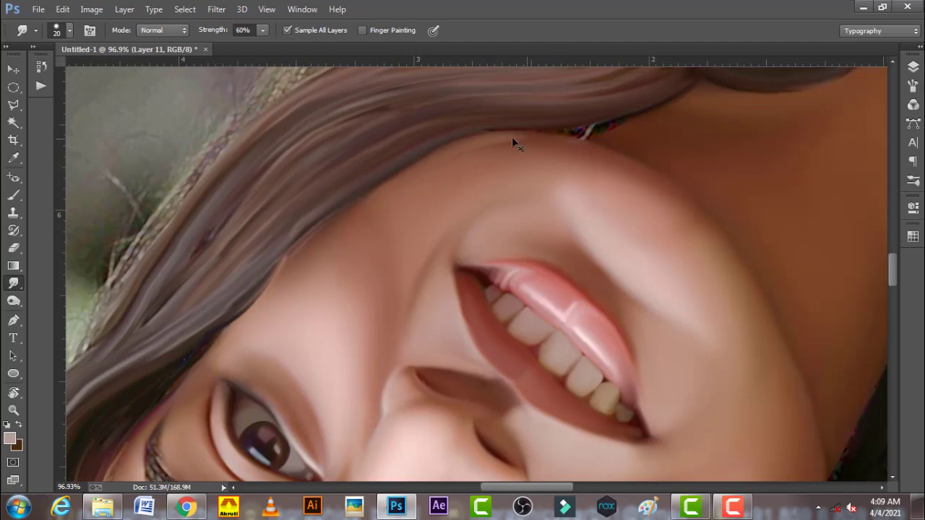
key("bracketleft")
mouse_move(589, 138)
left_mouse_down()
mouse_move(622, 136)
mouse_move(583, 135)
left_mouse_up()
Step: At 90% strength with a 5 px brush, extend the dark hair strand toward the upper right
key("bracketleft")
key("9")
key("bracketleft")
key("bracketright")
key("bracketleft")
key("bracketright")
left_click_drag(636, 121, 679, 92)
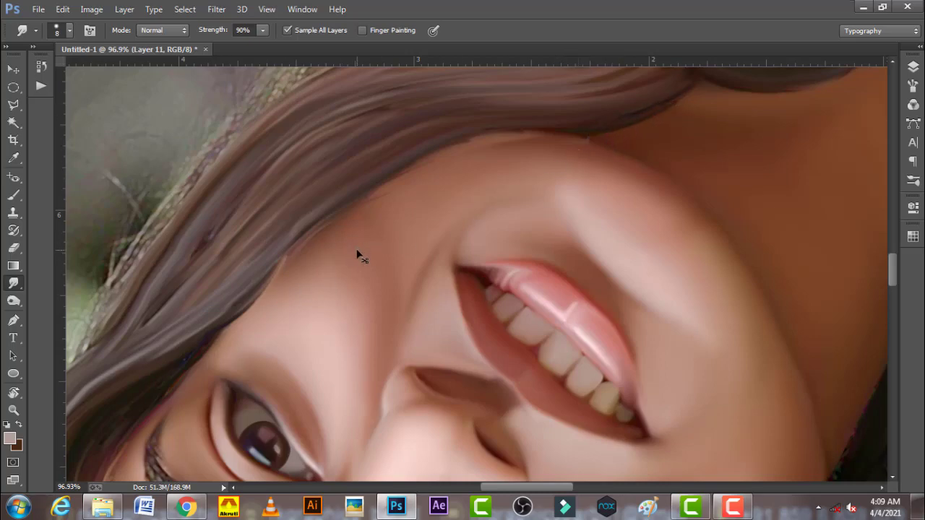
Step: Rotate the view to -113° and pan to the hair over the shoulder
key("r")
left_click_drag(355, 242, 384, 223)
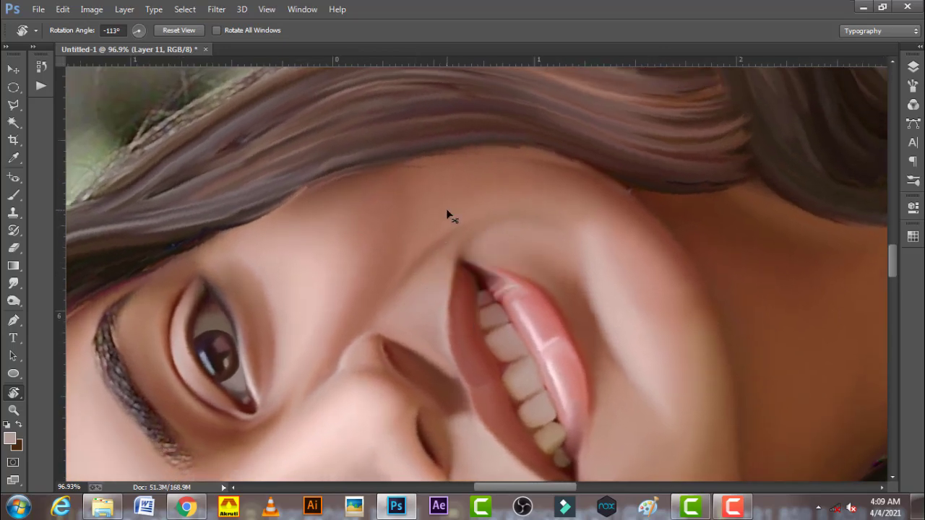
mouse_move(446, 208)
left_mouse_down()
mouse_move(251, 320)
mouse_move(253, 269)
left_mouse_up()
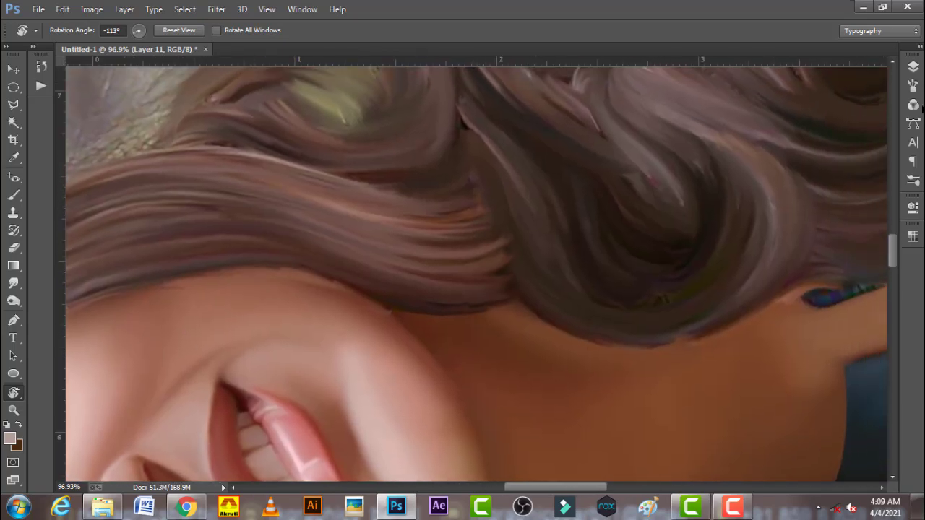
Step: Hide the Background layer in the Layers panel and return to the Smudge tool
left_click(914, 65)
left_click(758, 350)
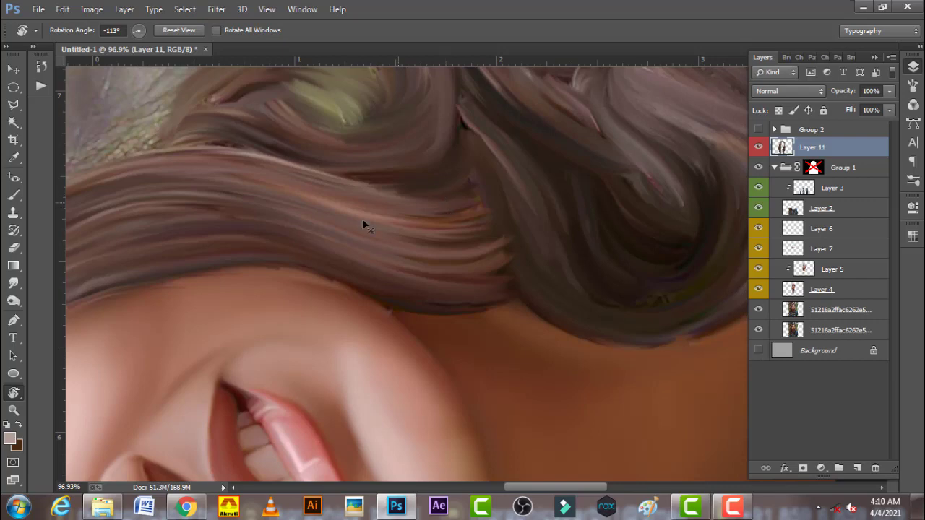
left_click(13, 283)
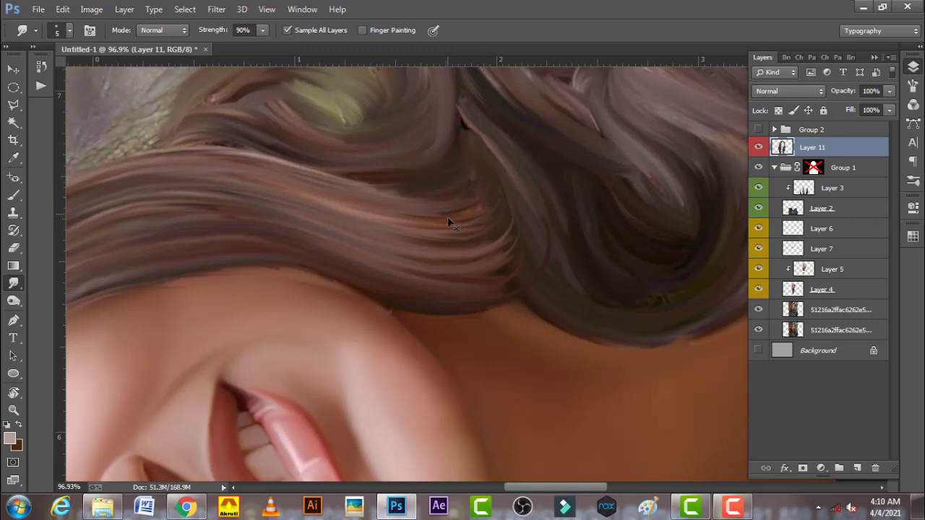
Step: Rotate the view to -24° and smudge the neck-side curls, adding a lighter streak
key("r")
left_click_drag(433, 306, 469, 232)
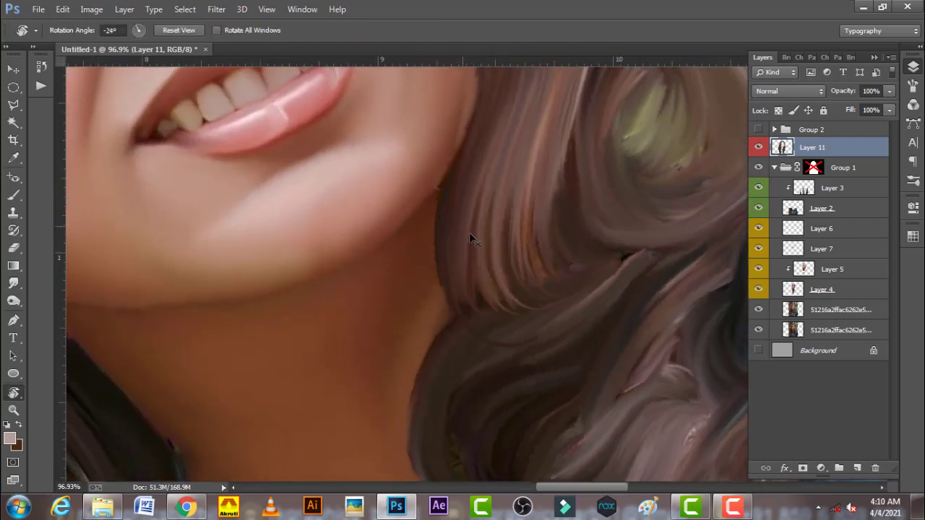
left_click_drag(466, 298, 405, 184)
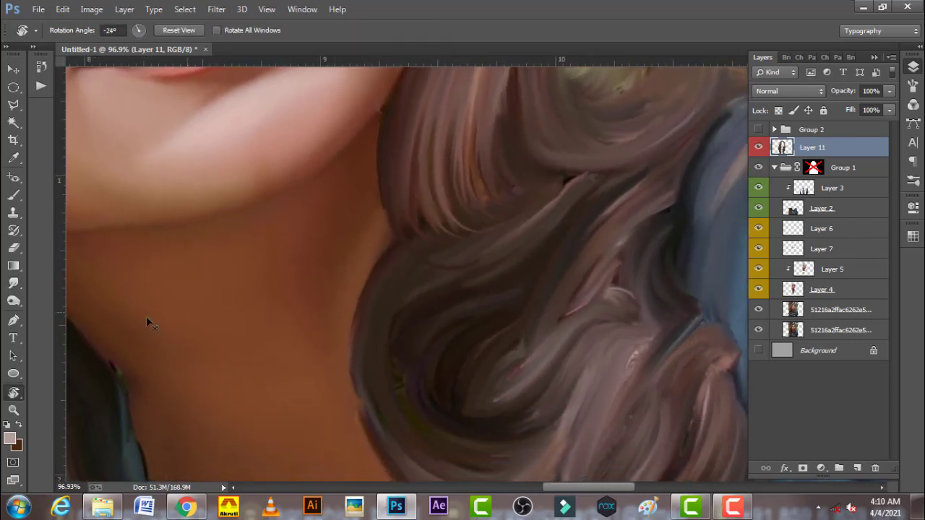
key("r")
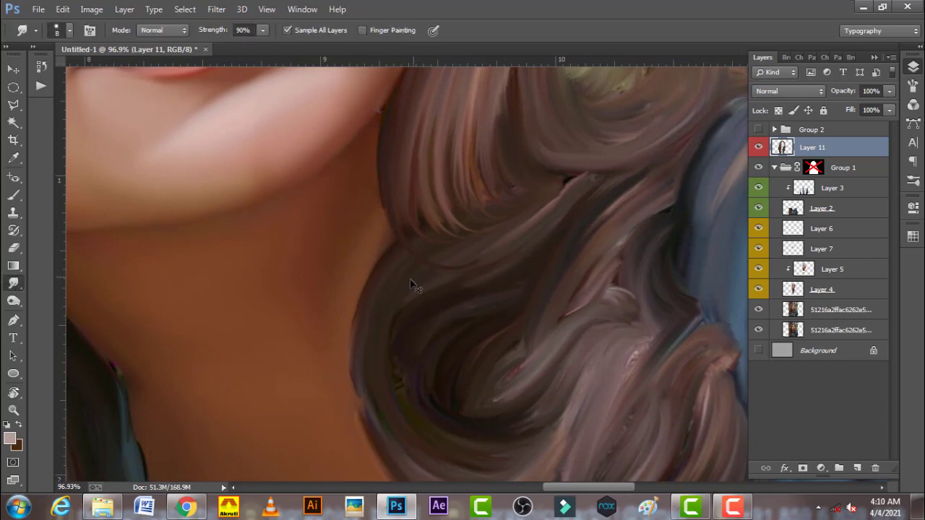
key("bracketleft")
mouse_move(398, 279)
left_mouse_down()
mouse_move(480, 232)
mouse_move(387, 267)
left_mouse_up()
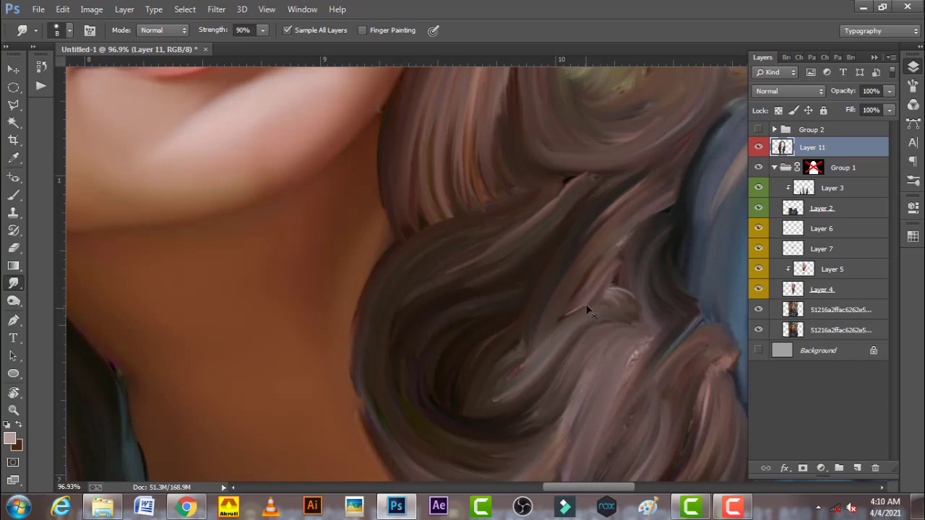
left_click_drag(523, 367, 566, 409)
Step: Zoom out and enable Group 1's mask so the background turns transparent
scroll(547, 304, "down", 1)
scroll(557, 285, "down", 1)
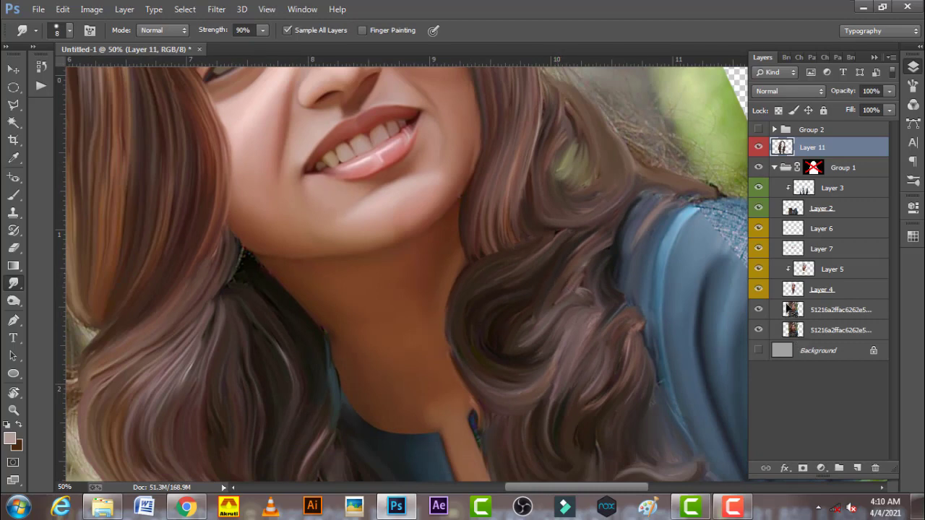
left_click(815, 167, "shift")
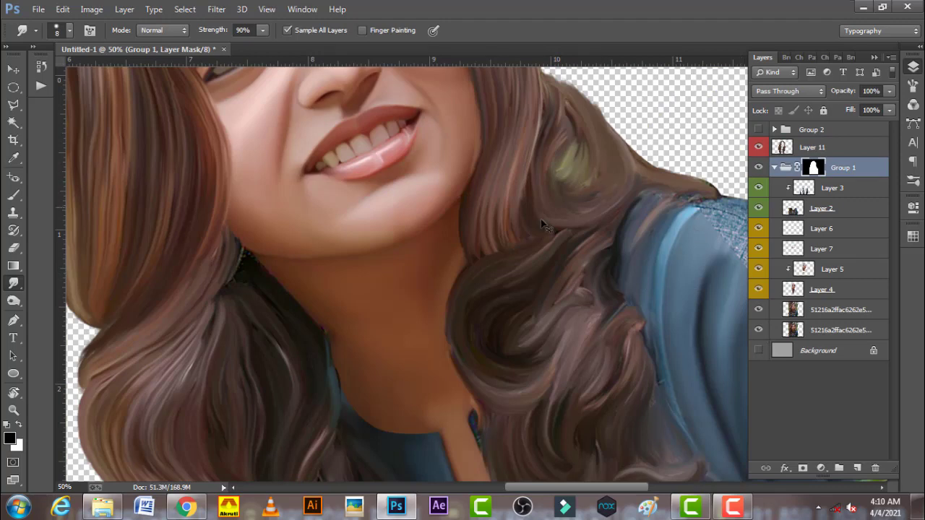
Step: Rotate the view sideways, adjust smudge strength, and select Layer 11
key("r")
left_click_drag(482, 215, 475, 256)
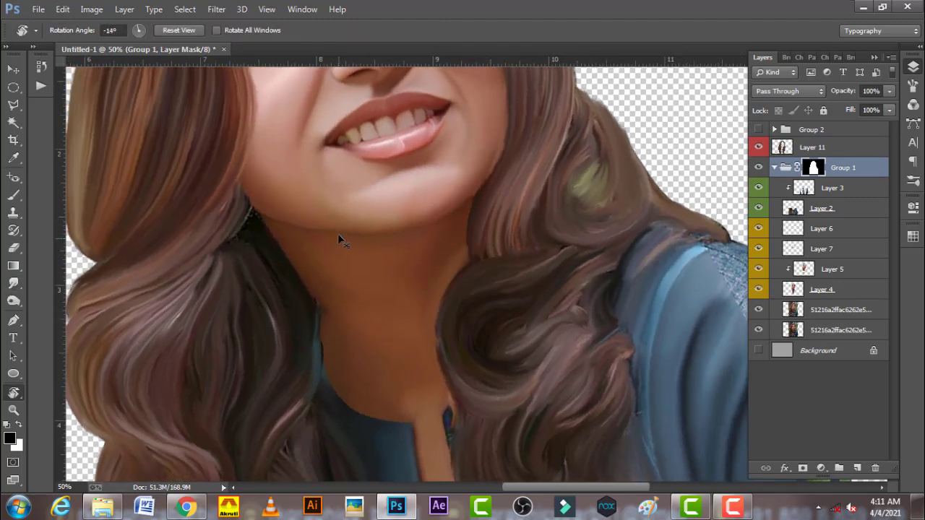
left_click_drag(337, 233, 450, 229)
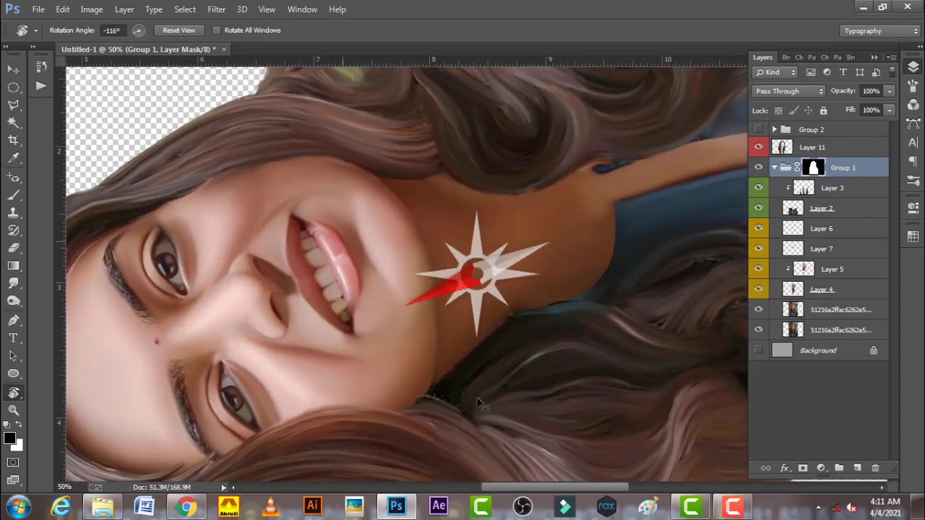
mouse_move(345, 246)
left_mouse_down()
mouse_move(446, 349)
mouse_move(388, 237)
left_mouse_up()
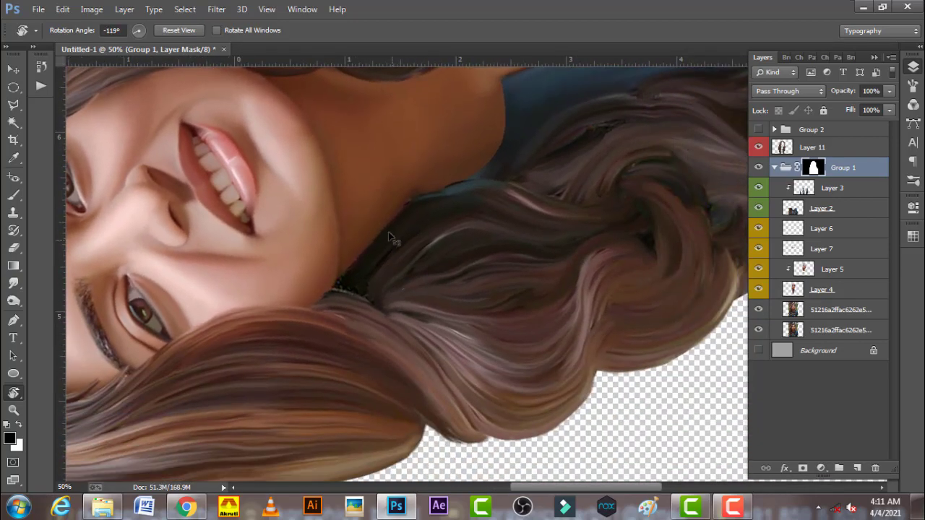
left_click(13, 283)
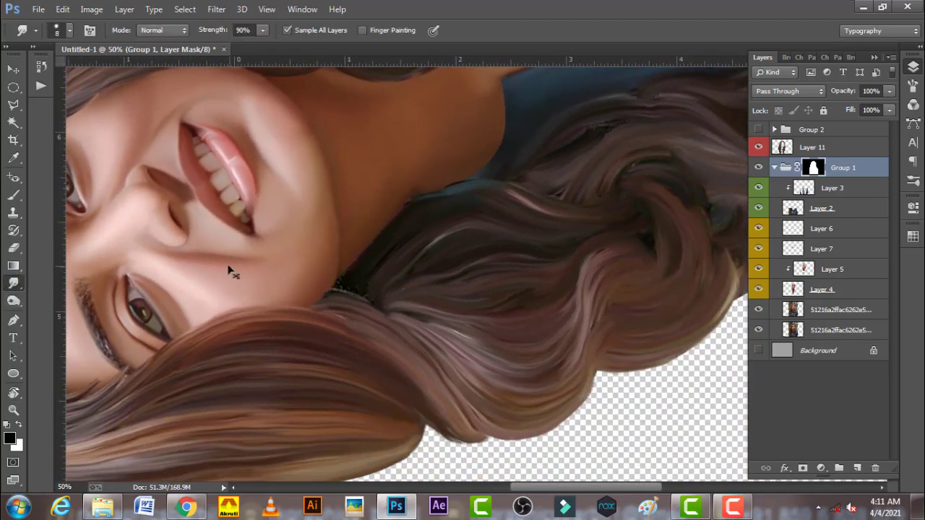
key("bracketright")
key("bracketright")
key("bracketright")
key("6")
key("bracketleft")
key("bracketleft")
left_click(812, 148)
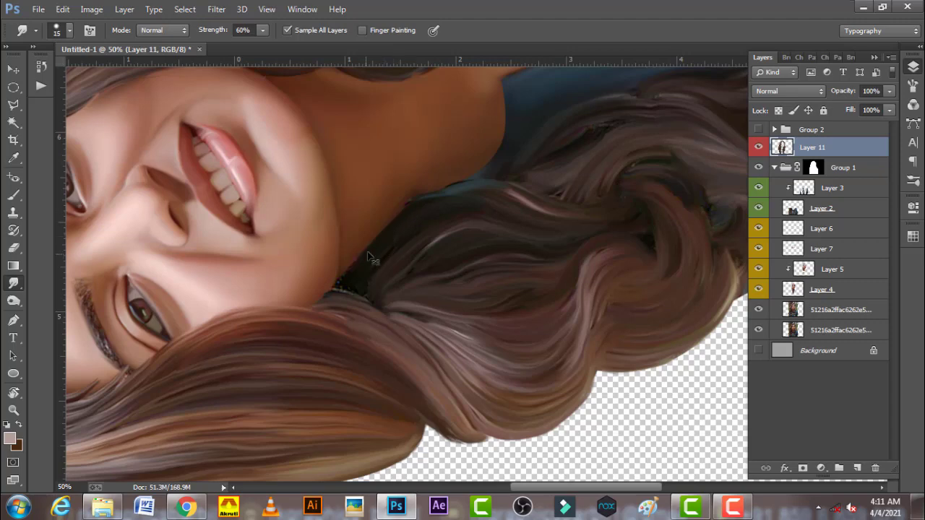
Step: Smudge a thin dark line along the neck edge with a 9 px brush
key("bracketleft")
key("bracketright")
key("bracketright")
key("bracketleft")
key("bracketleft")
key("bracketright")
key("bracketleft")
key("bracketleft")
key("bracketleft")
key("bracketleft")
key("bracketleft")
key("bracketright")
key("bracketleft")
left_click_drag(393, 228, 448, 178)
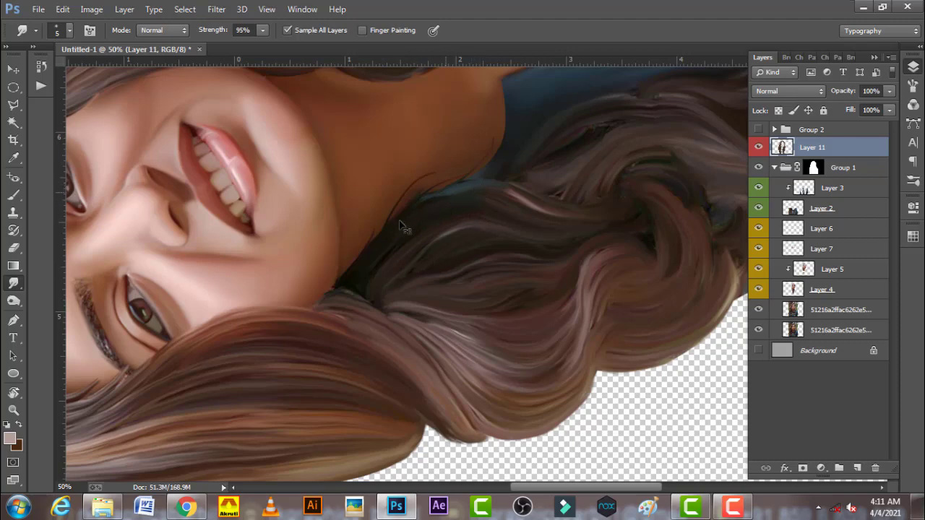
Step: Reshape the lower curl tip and pull hair wisps over the neck and cheek skin
key("bracketright")
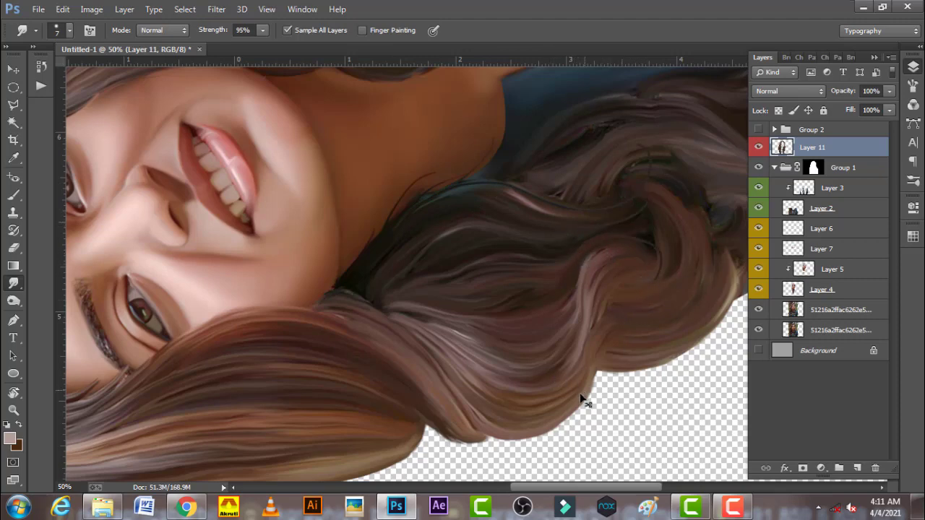
mouse_move(442, 430)
left_mouse_down()
mouse_move(525, 434)
mouse_move(588, 390)
left_mouse_up()
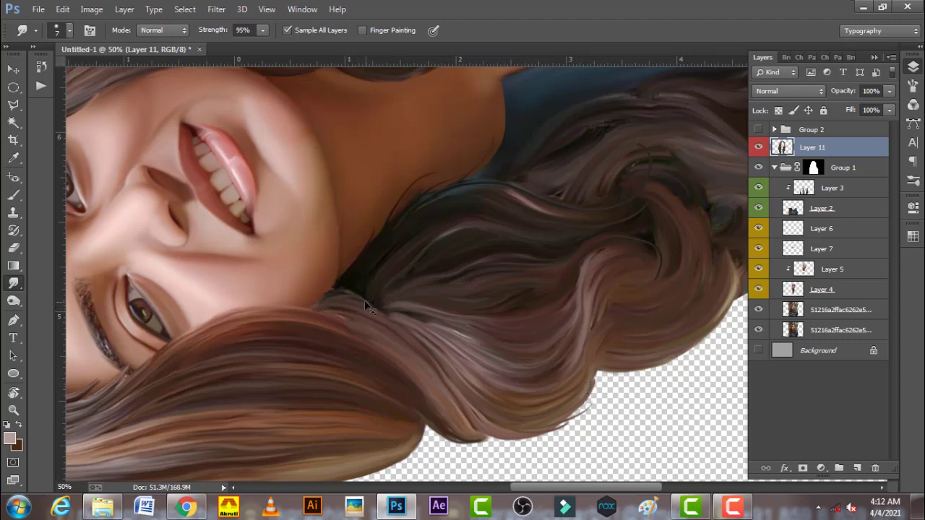
left_click_drag(322, 298, 346, 293)
left_click_drag(364, 365, 556, 258)
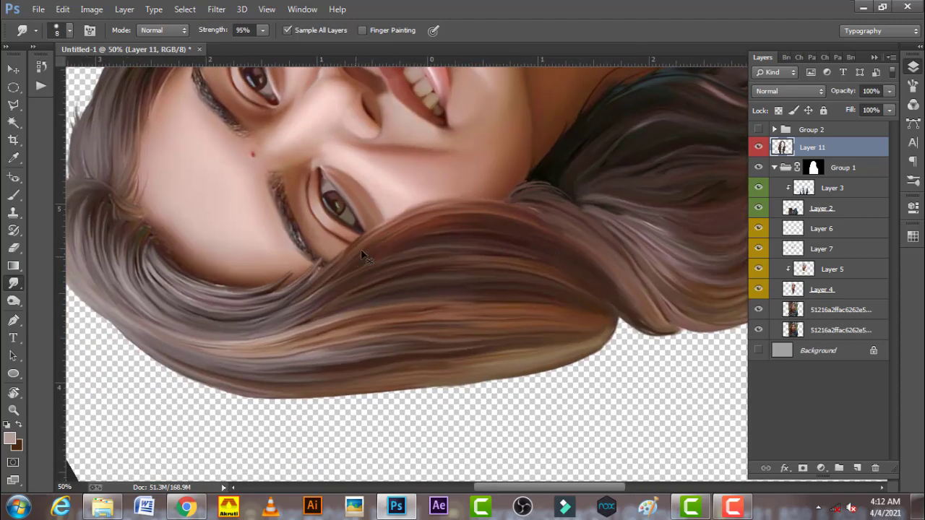
left_click_drag(402, 212, 421, 233)
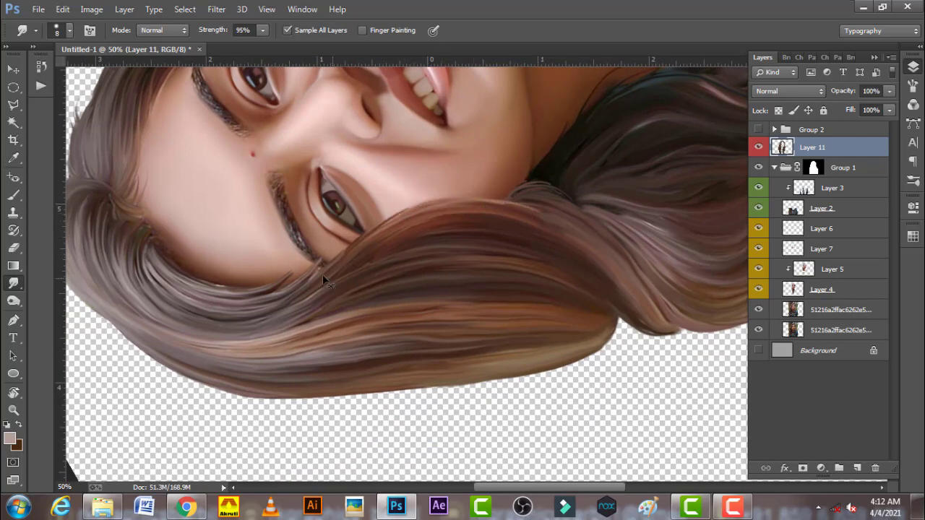
Step: Smudge fine strands along the hair at the face's edge
scroll(293, 293, "down", 5)
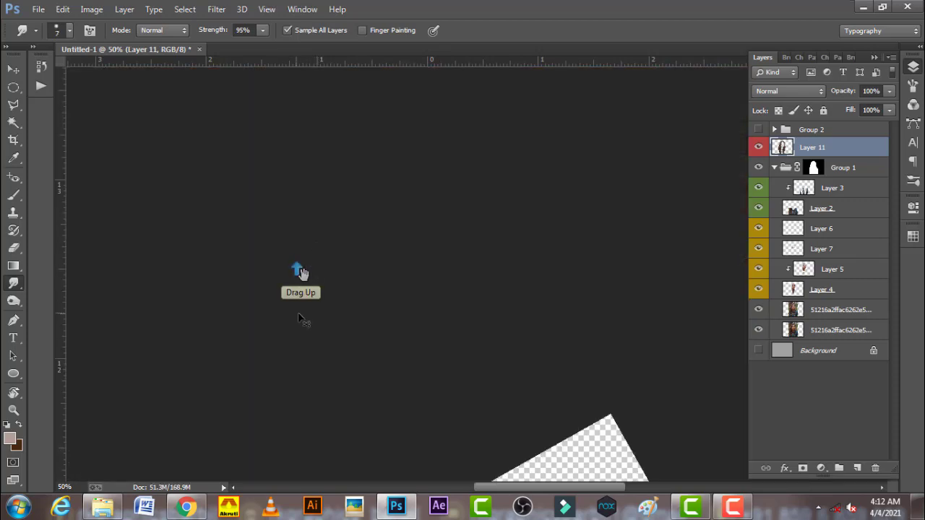
scroll(315, 402, "down", 3)
scroll(444, 252, "down", 3)
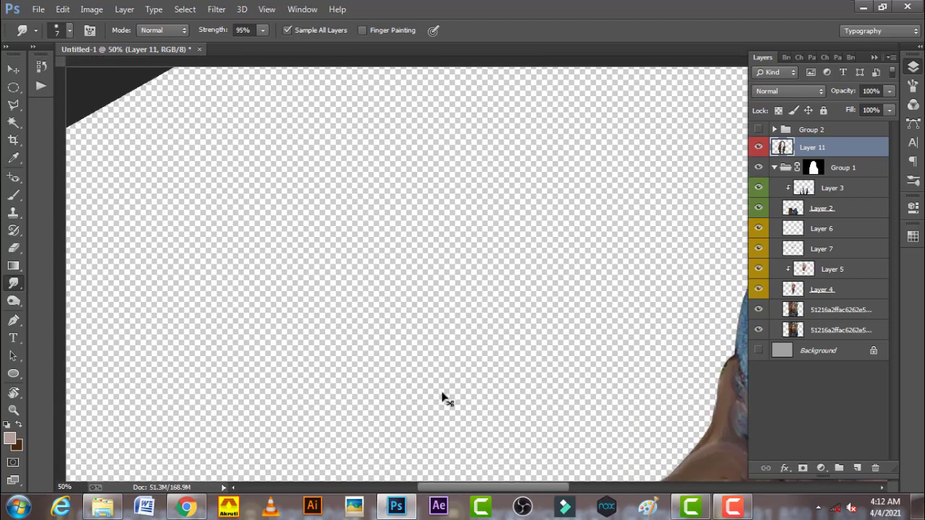
scroll(444, 398, "down", 3)
scroll(459, 224, "up", 5)
scroll(504, 363, "up", 3)
scroll(496, 258, "up", 3)
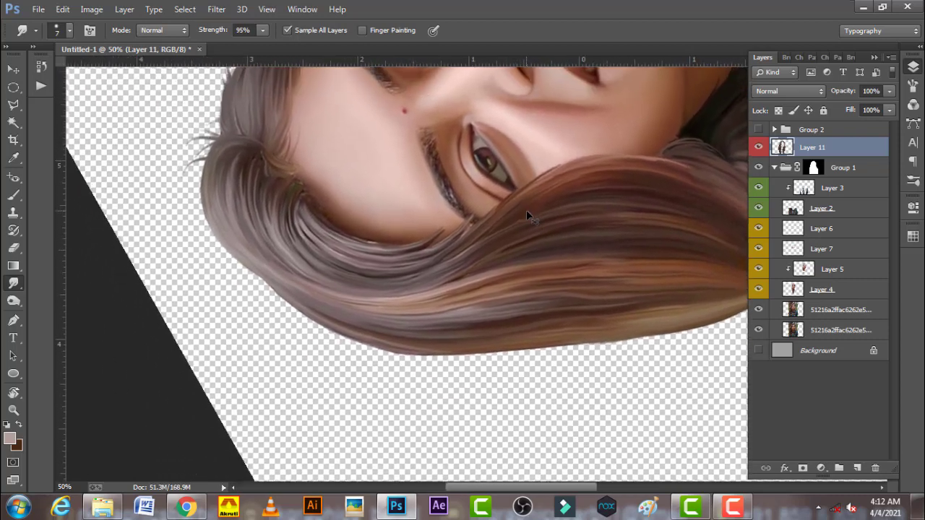
left_click_drag(397, 304, 313, 196)
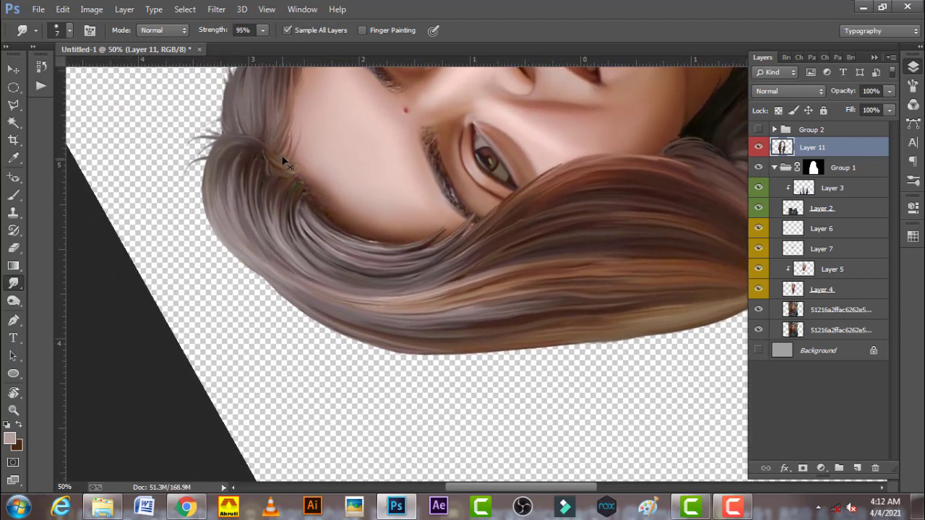
left_click_drag(283, 159, 277, 181)
mouse_move(229, 249)
left_mouse_down()
mouse_move(274, 289)
mouse_move(387, 350)
mouse_move(513, 355)
left_mouse_up()
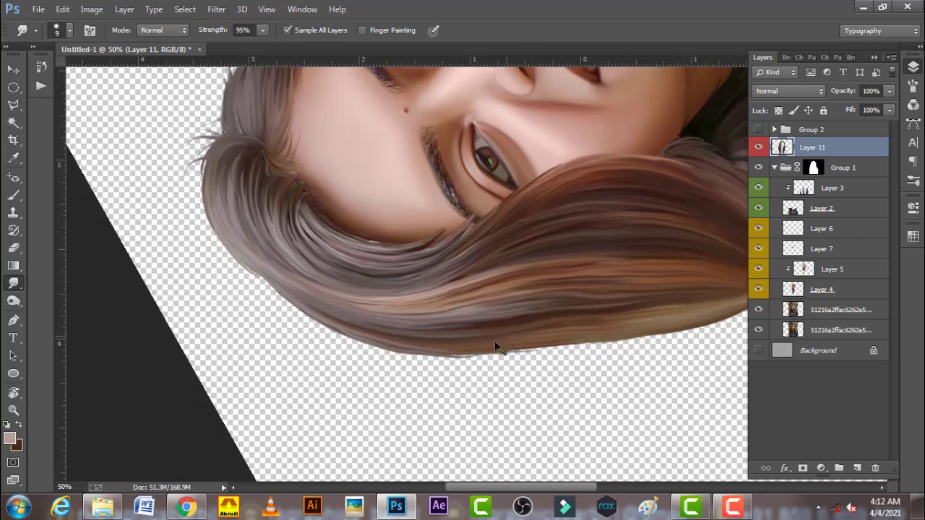
Step: Rotate the view toward the side hair, shrink the smudge brush to 5, and hide Layer 5
key("r")
mouse_move(363, 419)
left_mouse_down()
mouse_move(510, 219)
mouse_move(536, 222)
left_mouse_up()
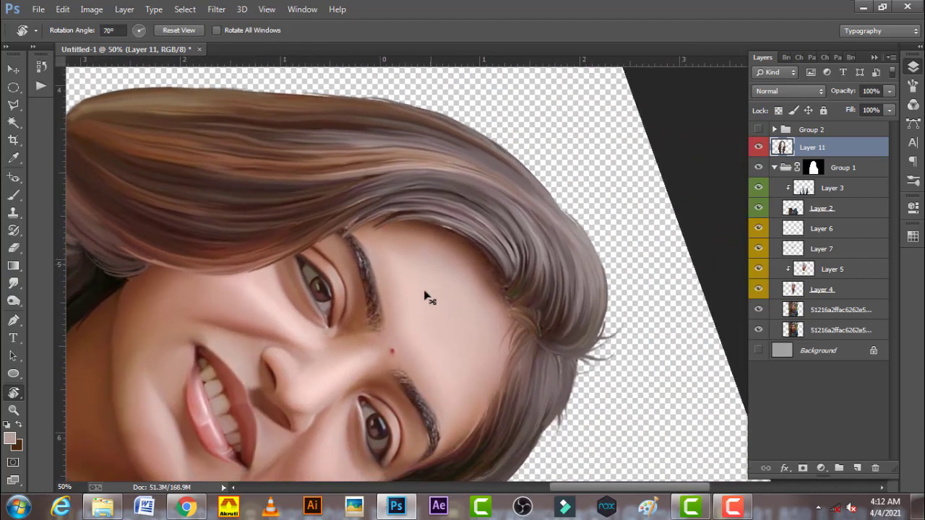
mouse_move(426, 296)
left_mouse_down()
mouse_move(458, 306)
mouse_move(400, 210)
left_mouse_up()
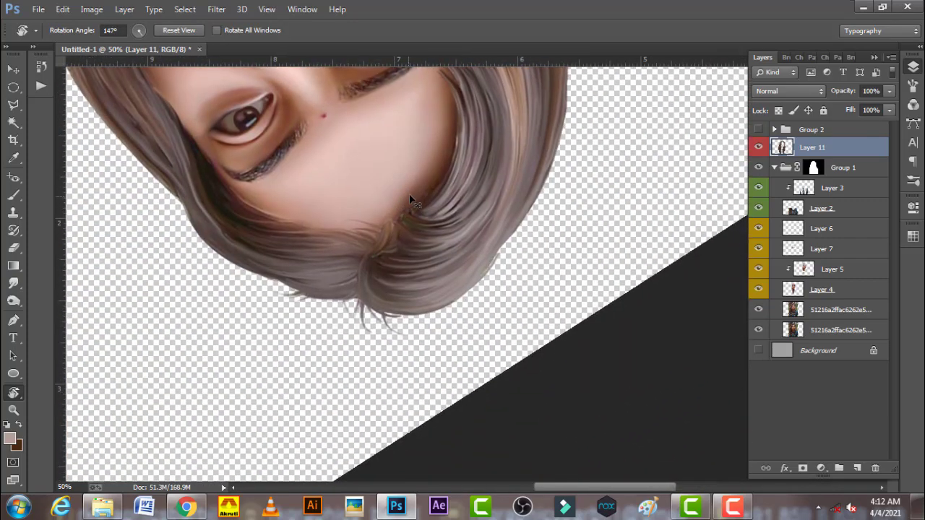
left_click(12, 284)
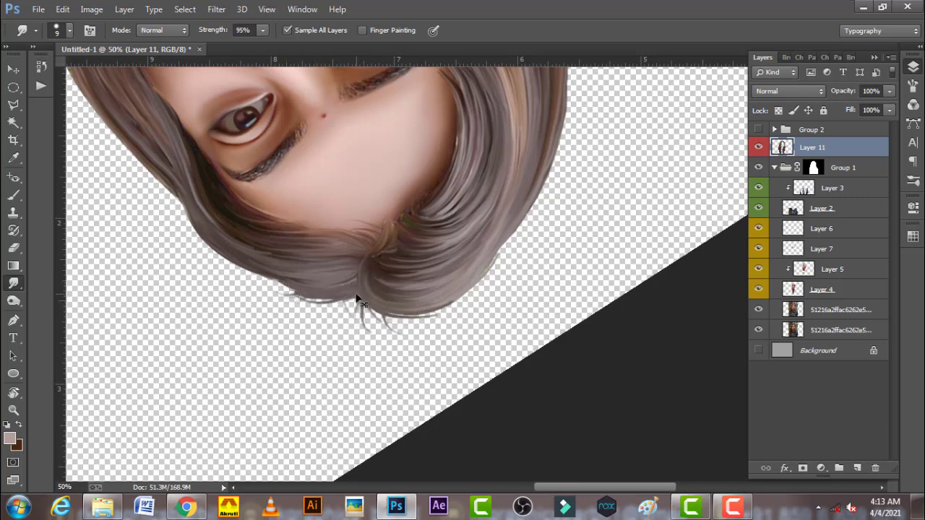
key("bracketleft")
key("bracketleft")
key("bracketleft")
key("bracketleft")
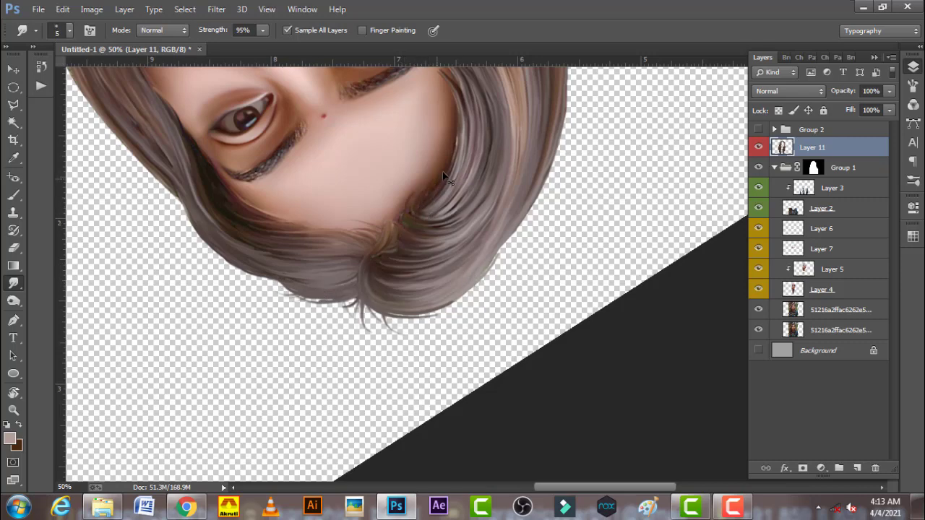
key("bracketleft")
left_click(758, 269)
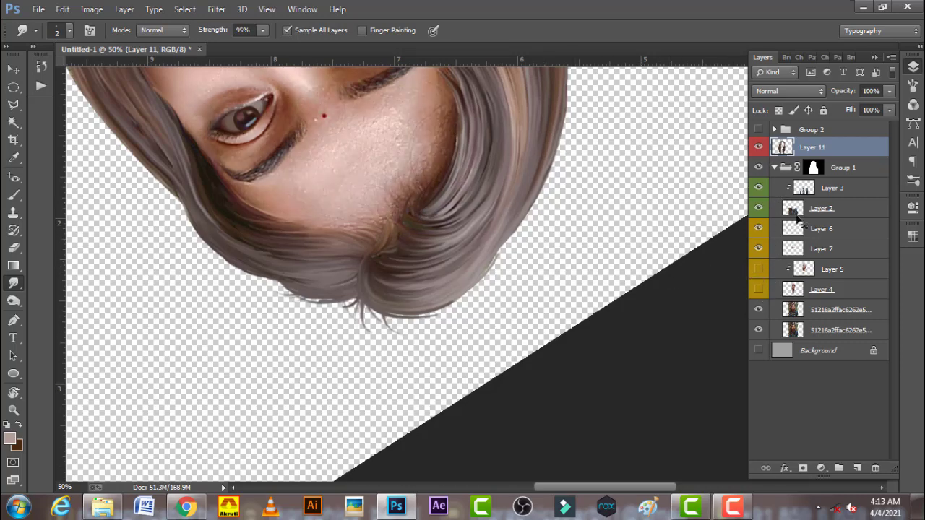
Step: Add Layer 12 and set up a fine dark-brown brush, zoomed to 100% on the hair
left_click(857, 468)
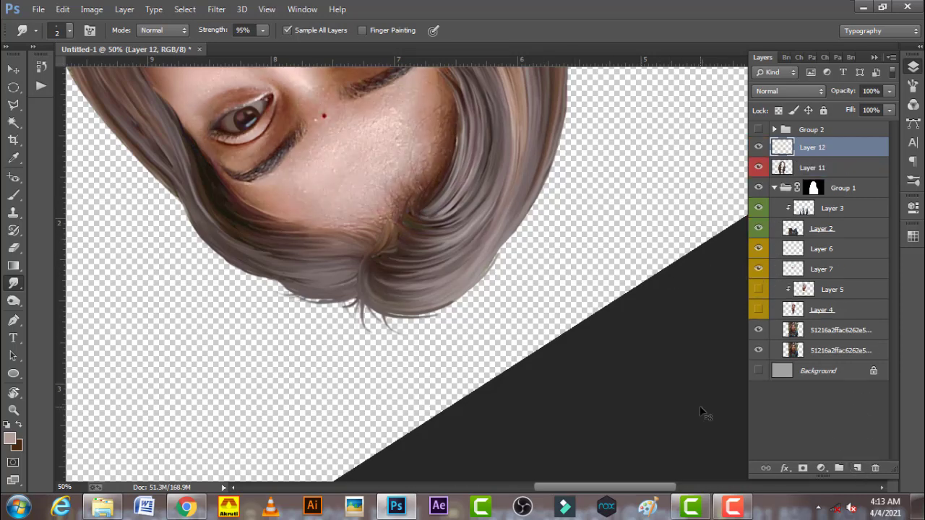
key("b")
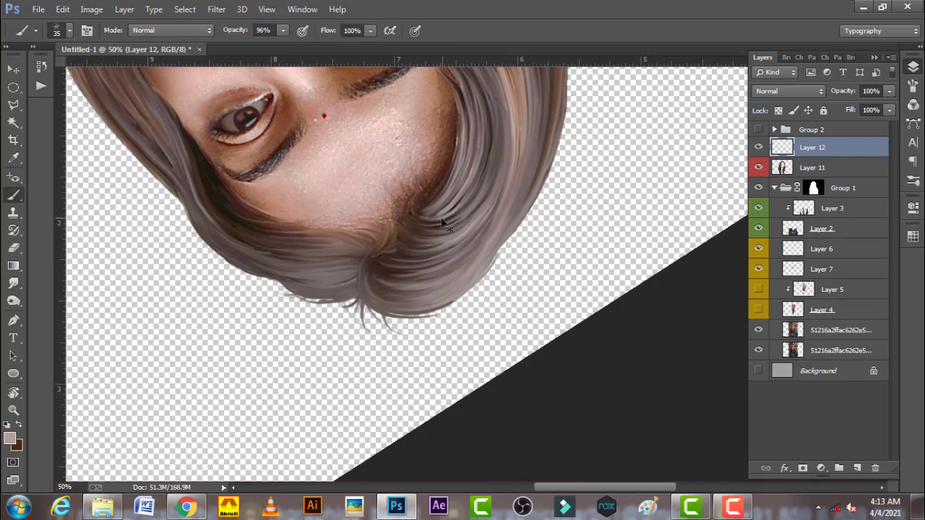
key("bracketleft")
key("bracketleft")
key("bracketleft")
key("bracketleft")
key("r")
left_click_drag(408, 294, 536, 190)
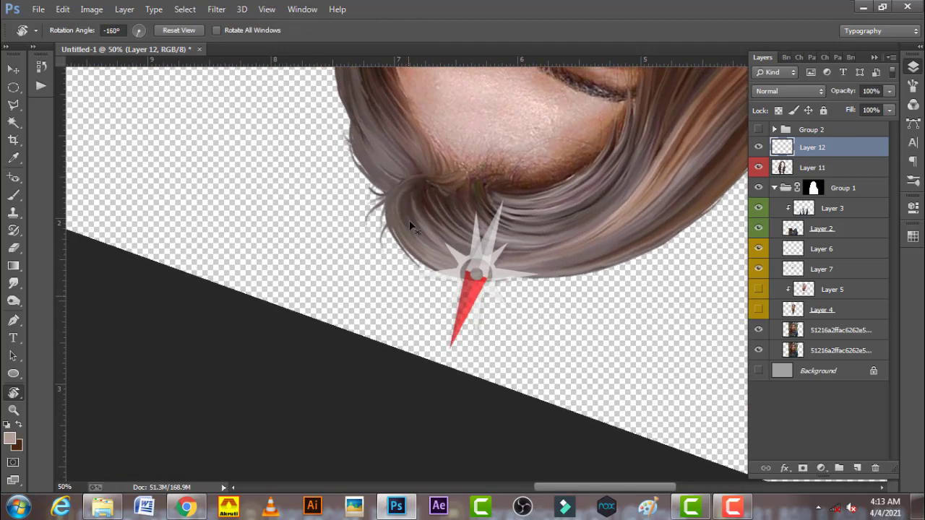
key("ctrl+1")
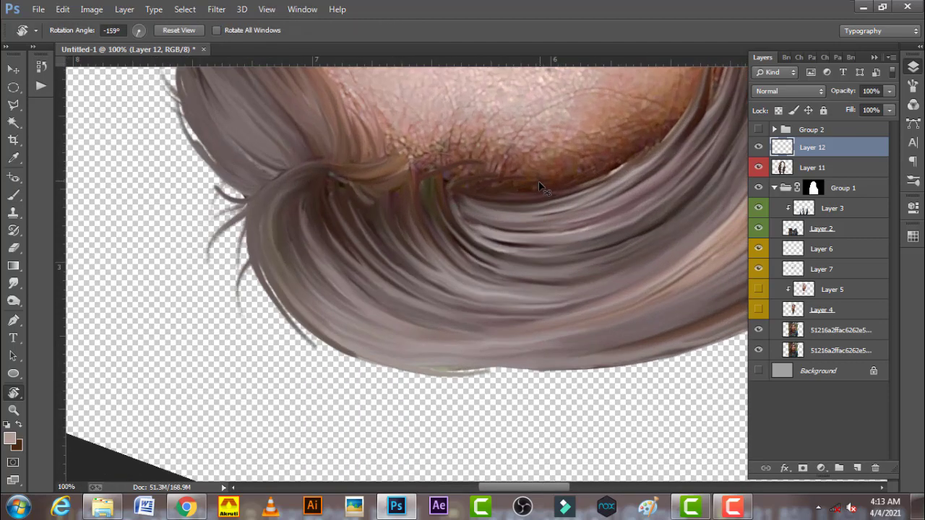
left_click(15, 195)
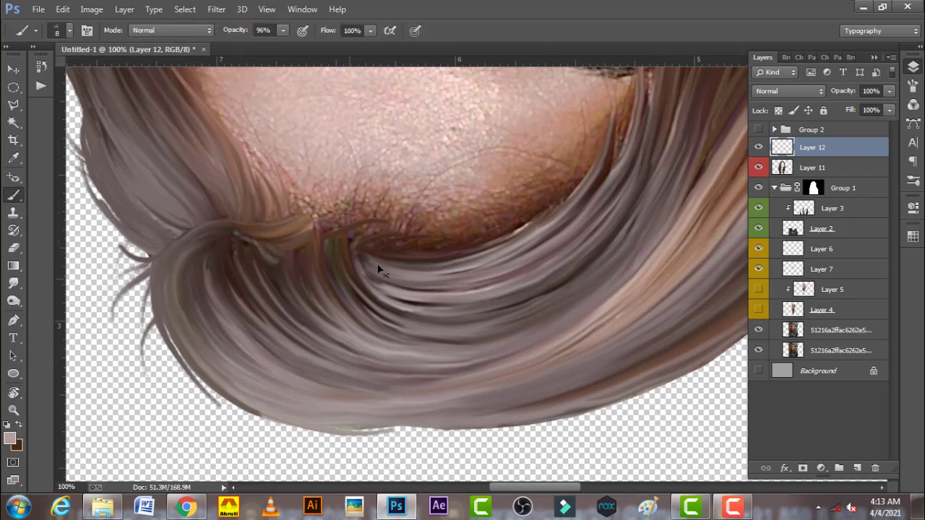
left_click(354, 246, "alt")
key("bracketleft")
key("bracketleft")
key("bracketright")
left_click(912, 92)
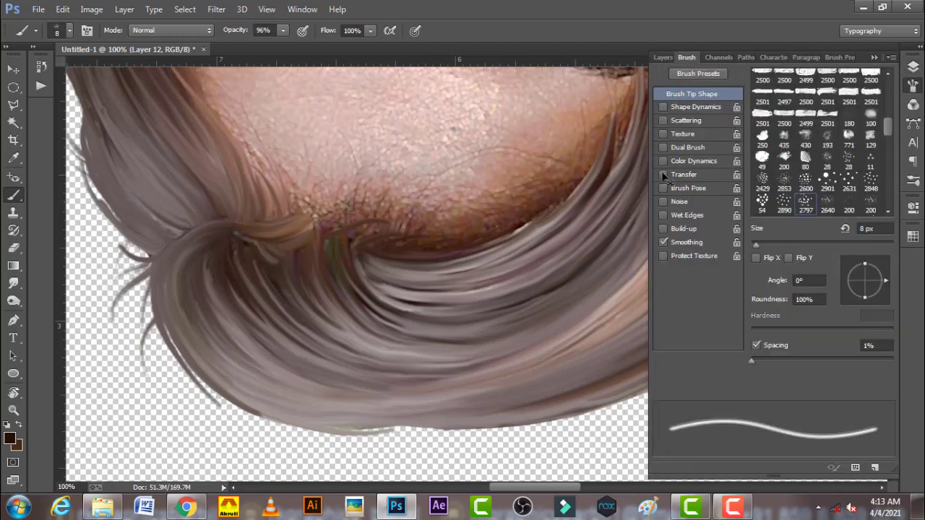
left_click(914, 68)
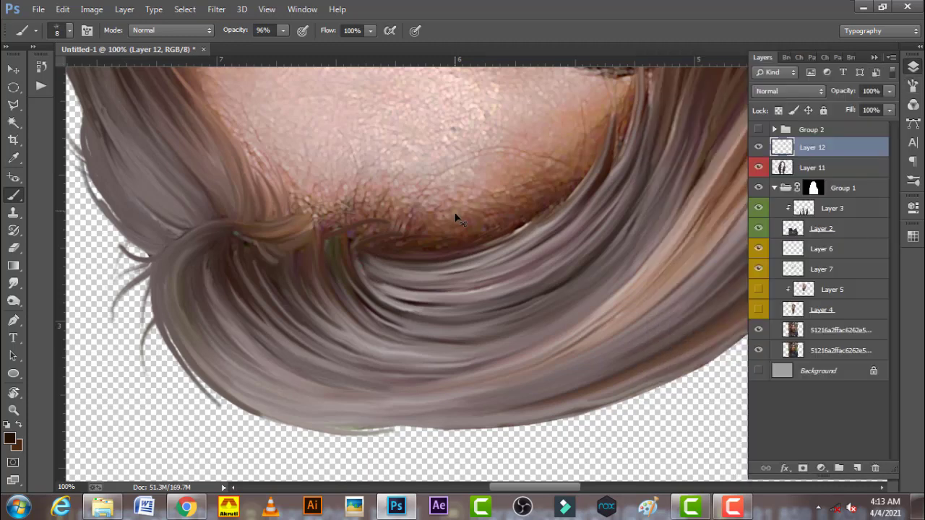
key("bracketleft")
key("bracketleft")
key("bracketleft")
Step: Paint thin strands curving onto the forehead and up to the hairline, rotating the view as needed
left_click_drag(451, 209, 418, 236)
left_click_drag(424, 198, 497, 154)
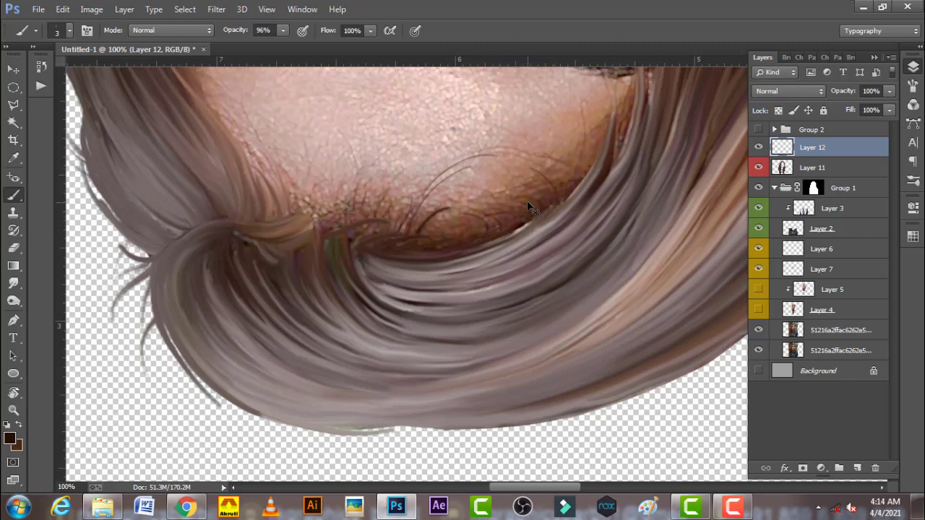
left_click_drag(510, 187, 557, 176)
key("r")
left_click_drag(386, 298, 417, 230)
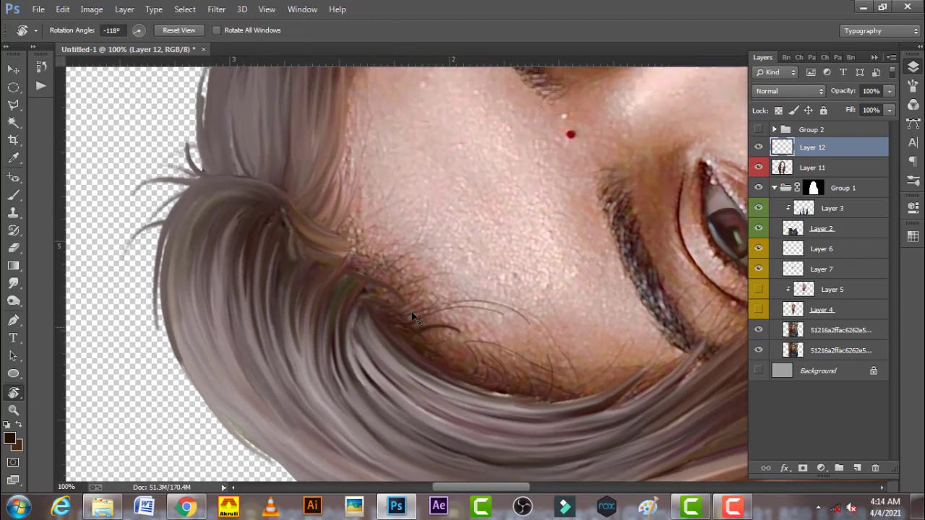
key("b")
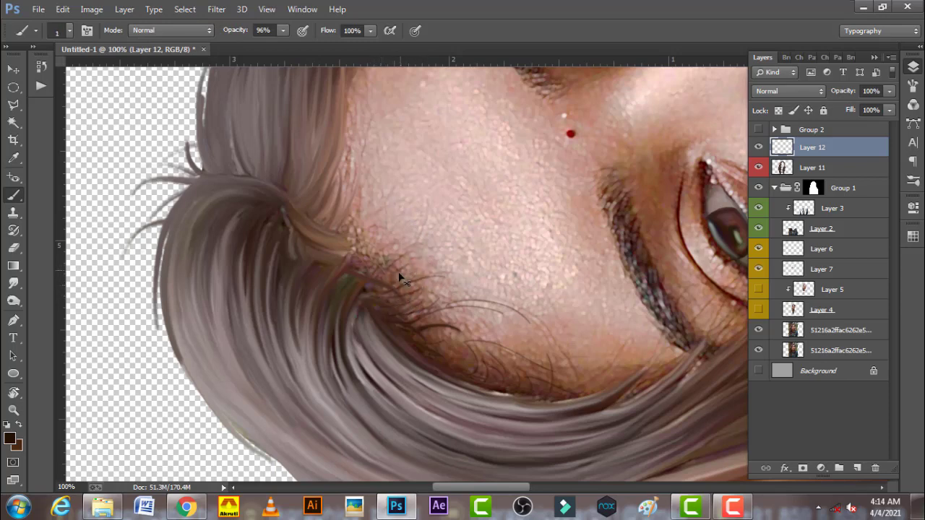
key("bracketright")
key("bracketright")
mouse_move(362, 235)
left_mouse_down()
mouse_move(407, 181)
mouse_move(388, 232)
left_mouse_up()
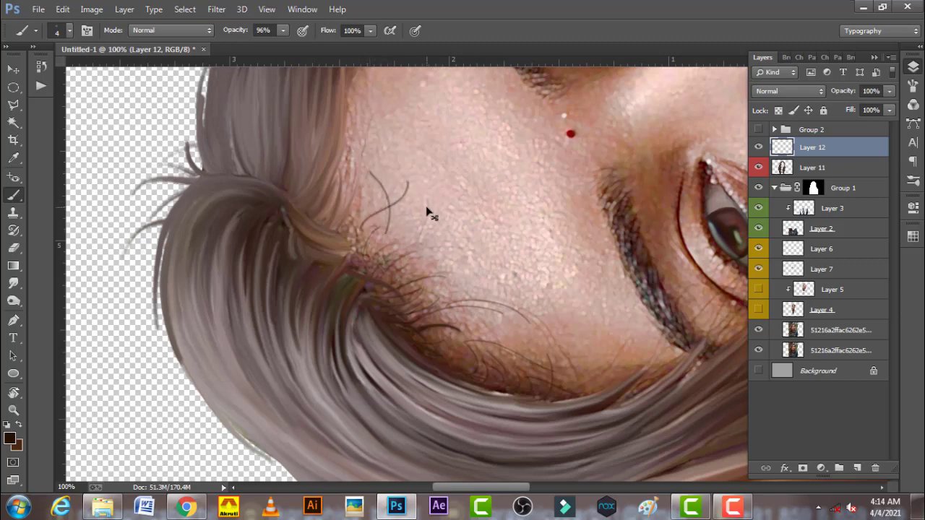
scroll(426, 211, "down", 10)
key("bracketleft")
key("bracketleft")
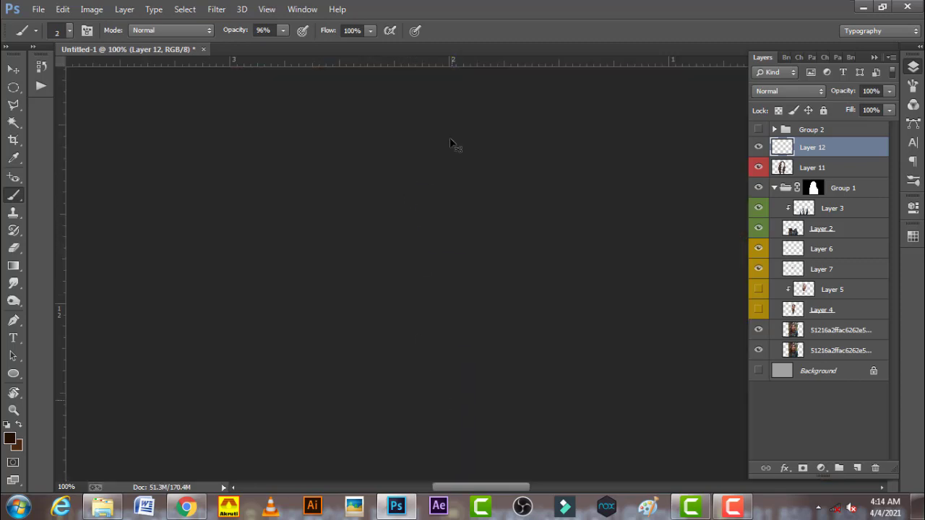
Step: Rotate the view so the face is upright and return to a slightly larger brush
scroll(449, 143, "up", 10)
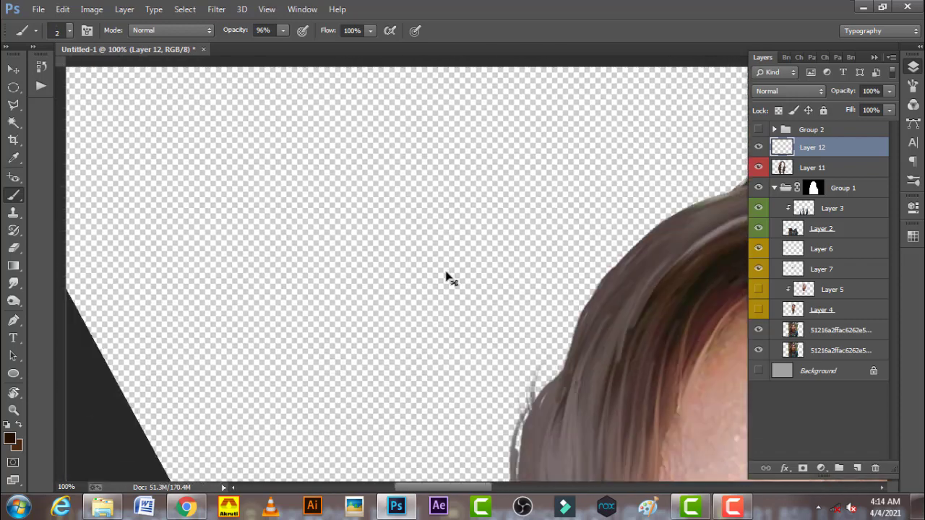
scroll(446, 277, "down", 3)
scroll(570, 294, "up", 8)
scroll(454, 268, "up", 2)
scroll(522, 304, "left", 2)
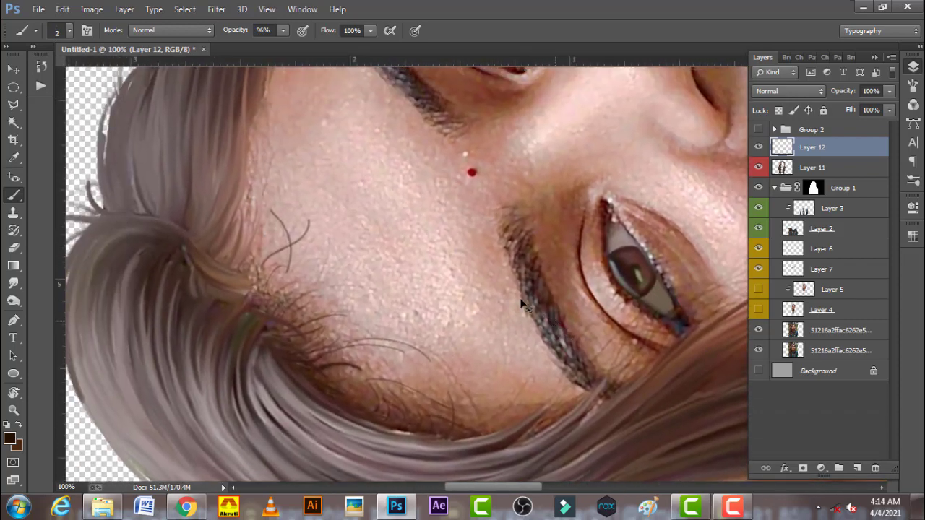
key("r")
mouse_move(372, 363)
left_mouse_down()
mouse_move(379, 233)
mouse_move(491, 224)
left_mouse_up()
scroll(425, 258, "right", 2)
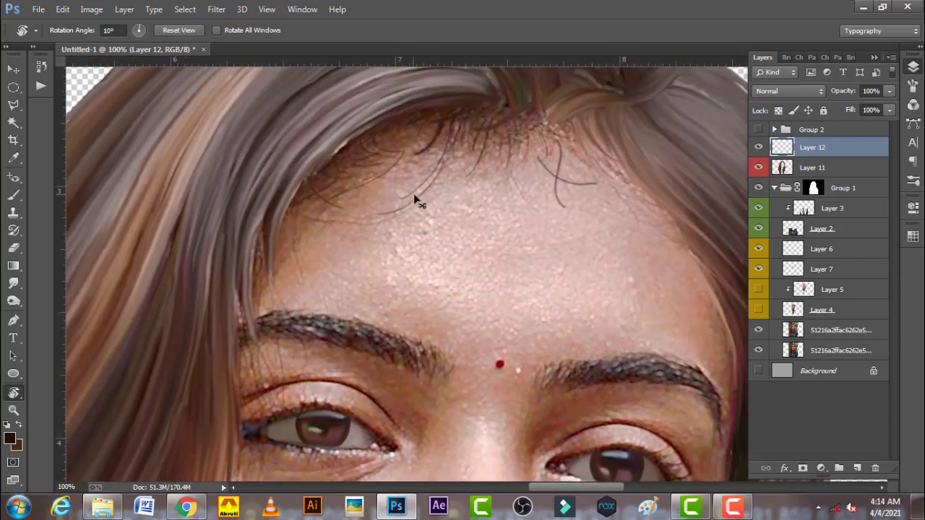
key("b")
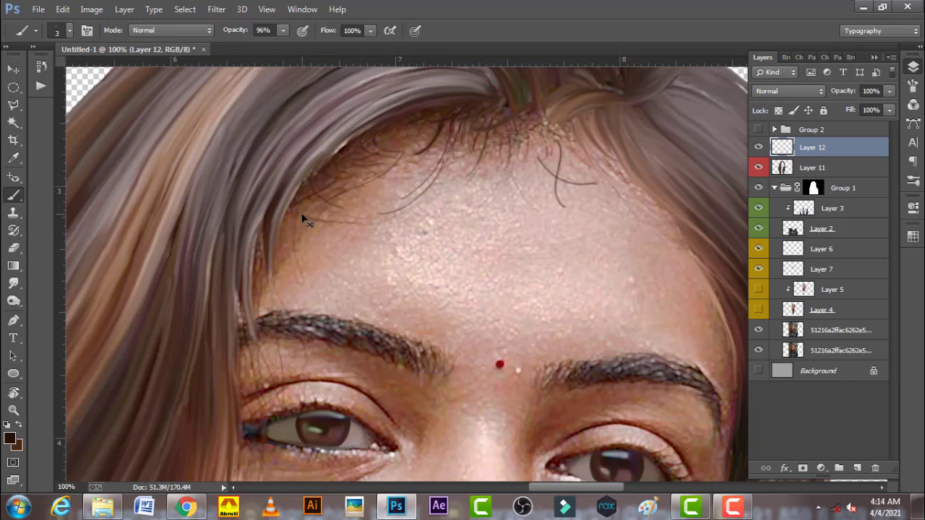
key("bracketright")
Step: Paint four fine strands across the upper forehead, then bring the eyebrows into view
left_click_drag(592, 160, 626, 232)
left_click_drag(616, 185, 669, 216)
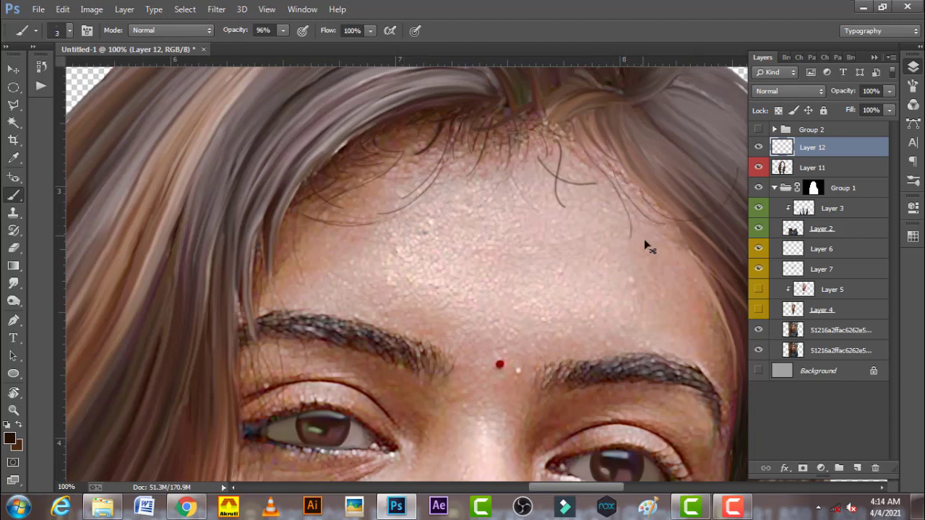
left_click_drag(642, 258, 571, 211)
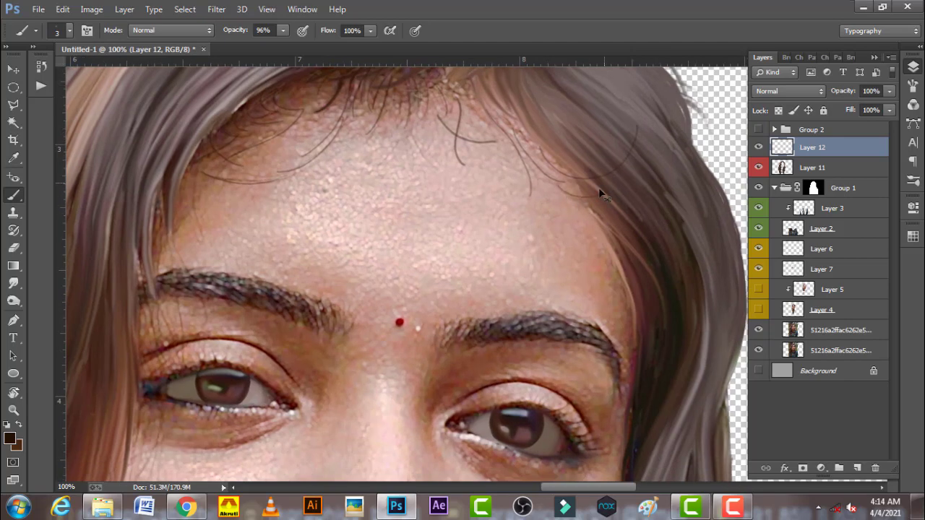
left_click_drag(370, 263, 471, 318)
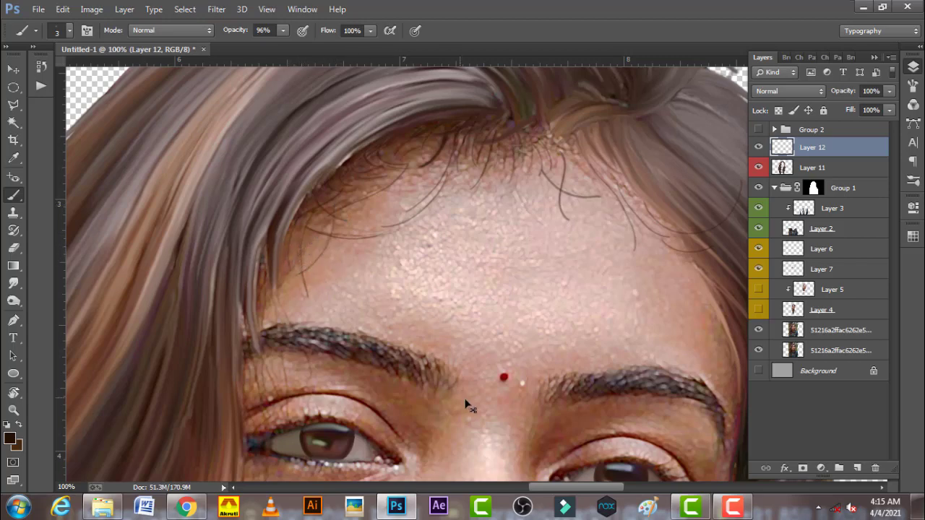
left_click_drag(466, 405, 358, 245)
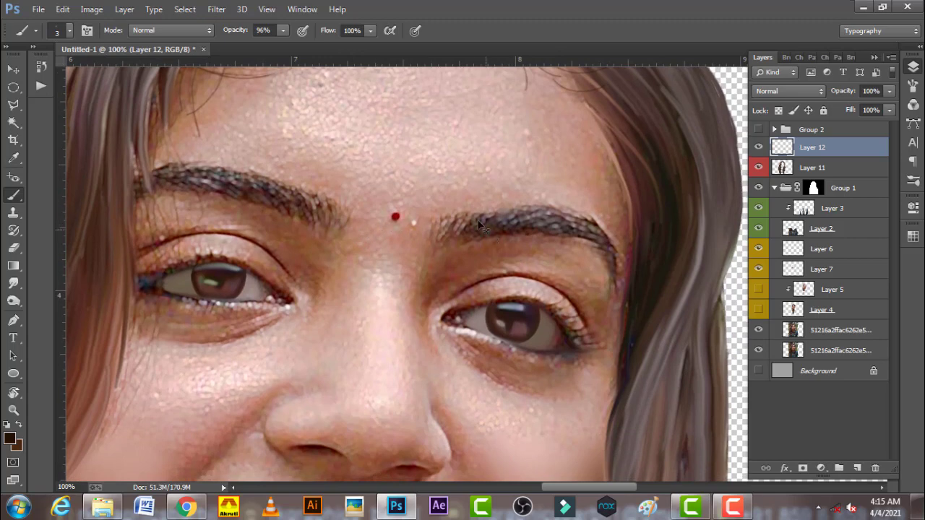
Step: Paint lash strokes at the eye's outer corner, undo two strokes in History, and repaint finer
key("bracketleft")
key("bracketright")
left_click_drag(581, 331, 597, 337)
key("bracketright")
left_click_drag(582, 366, 597, 359)
left_click(41, 66)
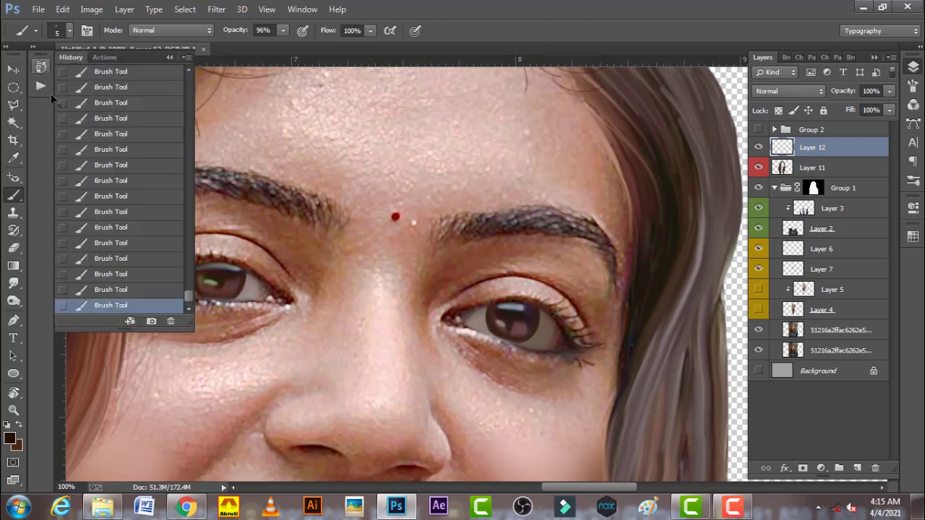
left_click(152, 273)
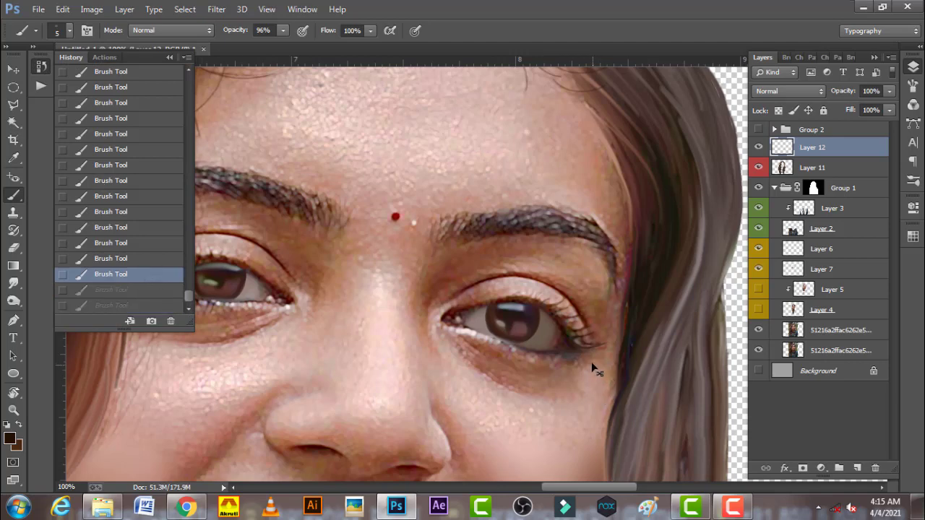
key("bracketleft")
key("bracketleft")
key("bracketleft")
mouse_move(584, 377)
left_mouse_down()
mouse_move(581, 363)
mouse_move(588, 373)
left_mouse_up()
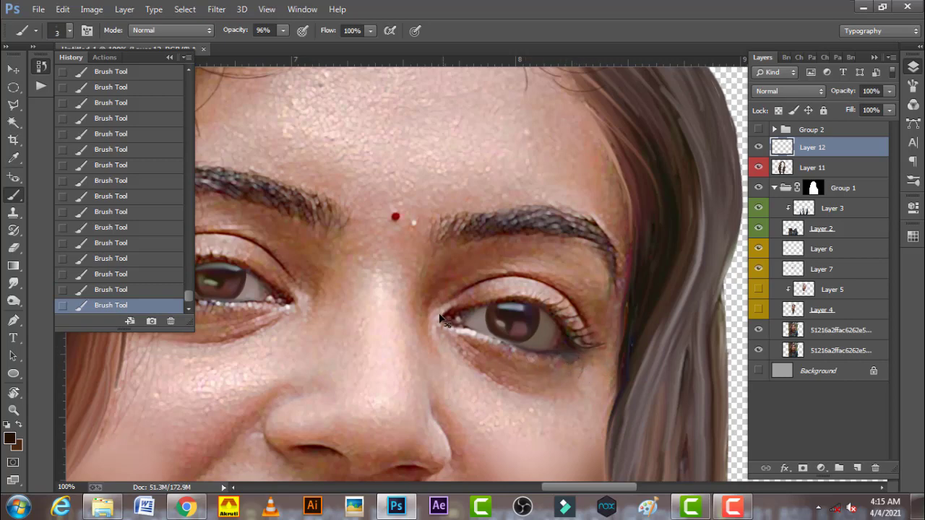
Step: Pan to the other eye, rotate the view sideways, and return to a smaller brush
left_click_drag(380, 323, 563, 327)
key("bracketright")
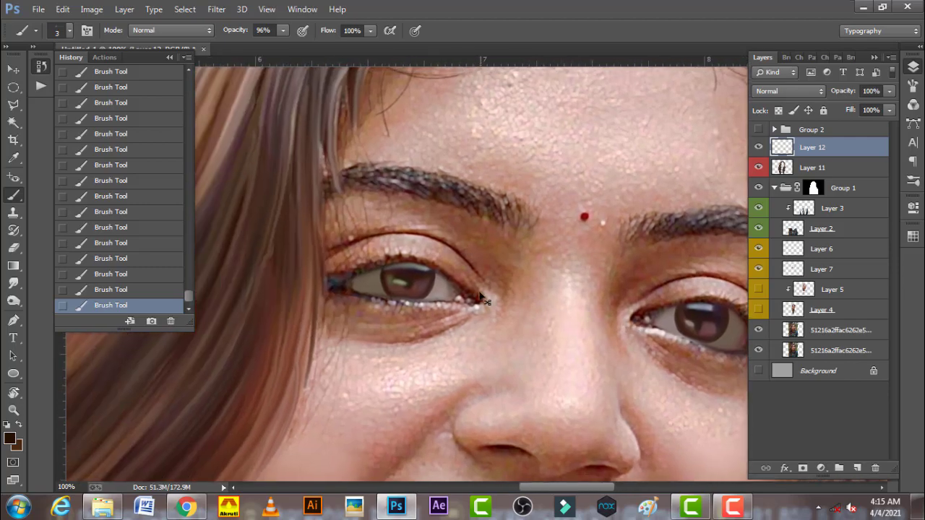
key("r")
mouse_move(458, 340)
left_mouse_down()
mouse_move(486, 259)
mouse_move(431, 322)
left_mouse_up()
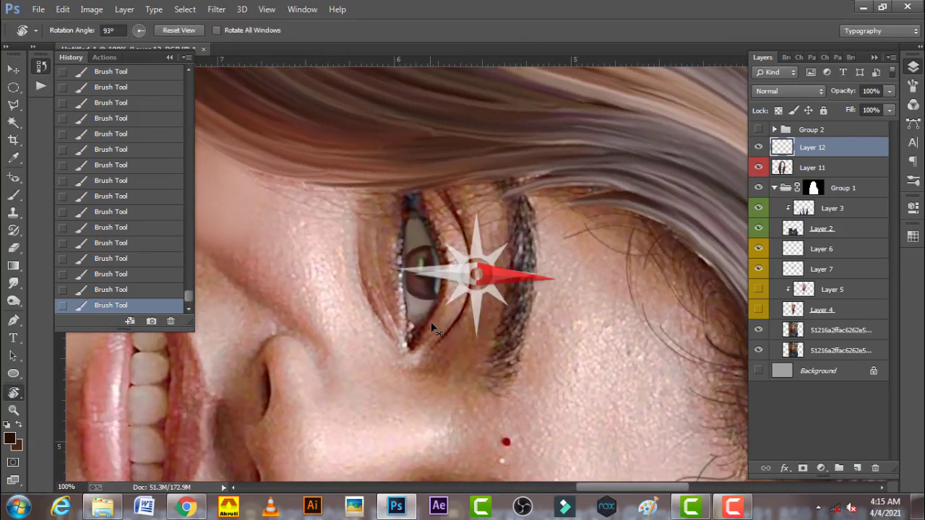
left_click(13, 195)
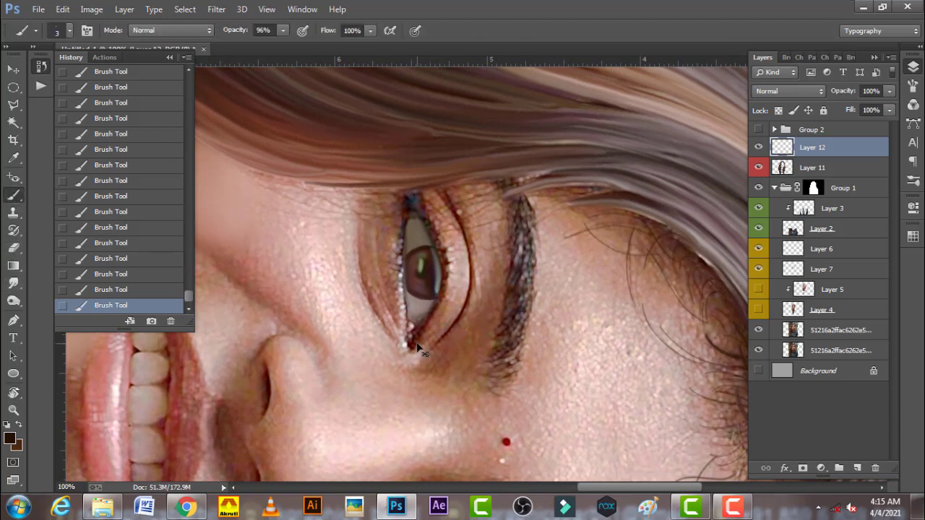
key("bracketleft")
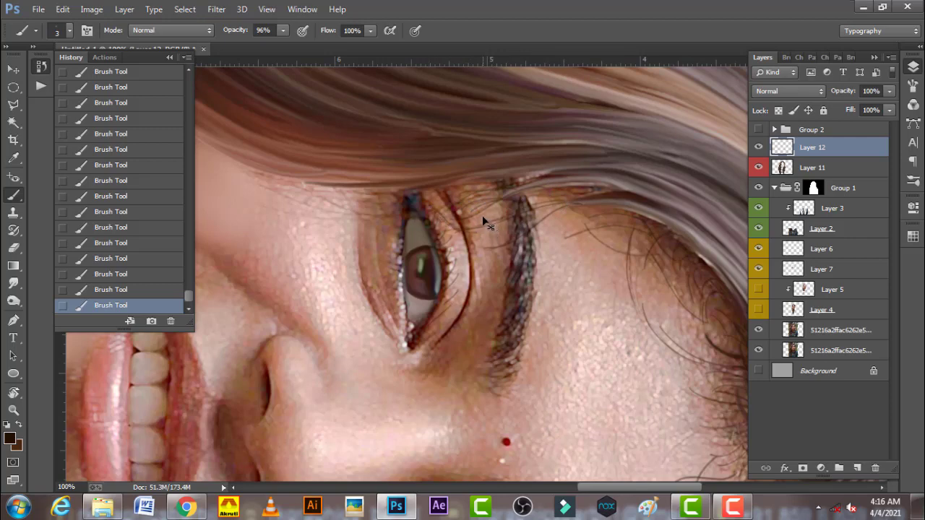
Step: Rotate the eye near-vertical and paint four thin strands along the hair edge
key("r")
mouse_move(409, 288)
left_mouse_down()
mouse_move(484, 208)
mouse_move(407, 265)
left_mouse_up()
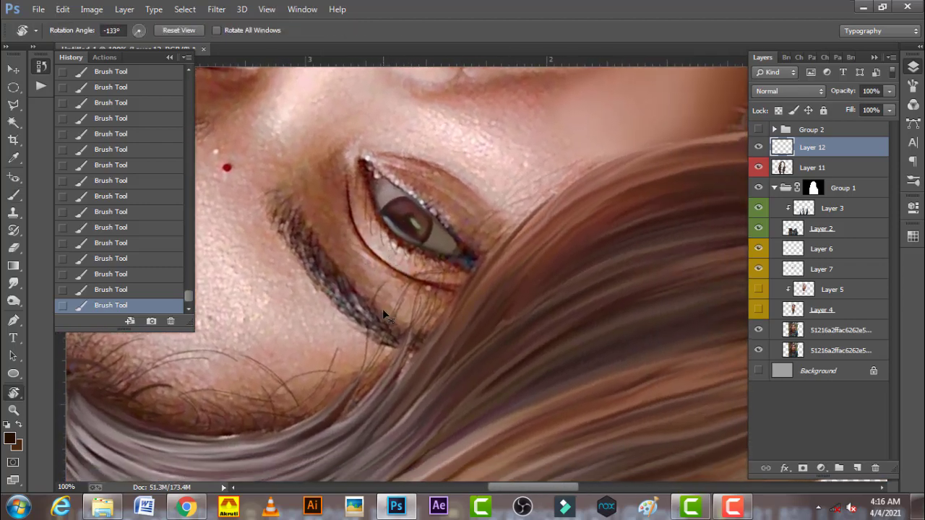
left_click_drag(382, 309, 365, 265)
key("b")
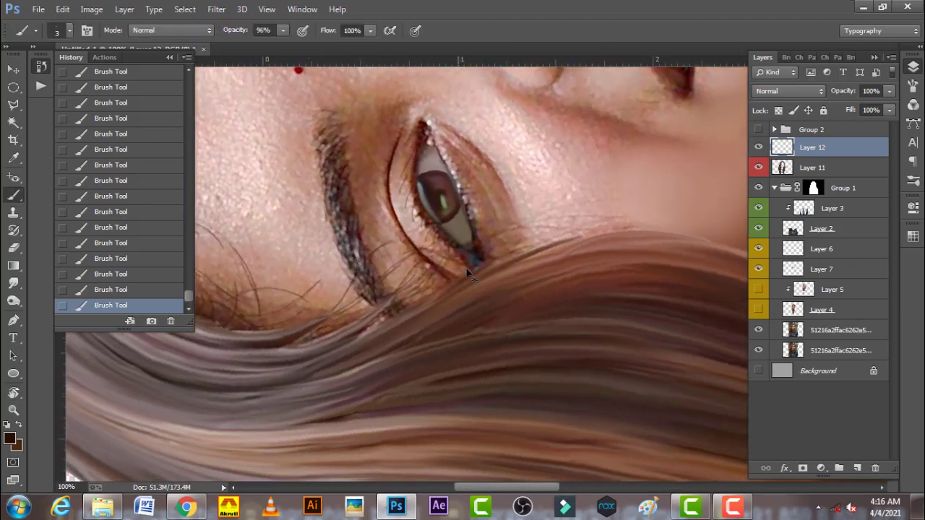
left_click_drag(493, 253, 548, 234)
left_click_drag(498, 241, 560, 235)
key("bracketleft")
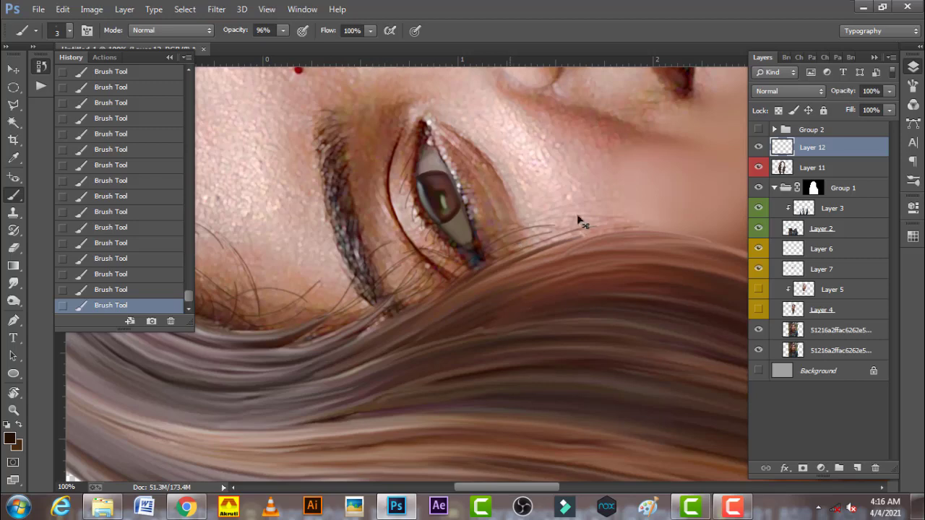
left_click_drag(510, 233, 627, 215)
key("bracketright")
left_click_drag(571, 244, 685, 240)
key("bracketleft")
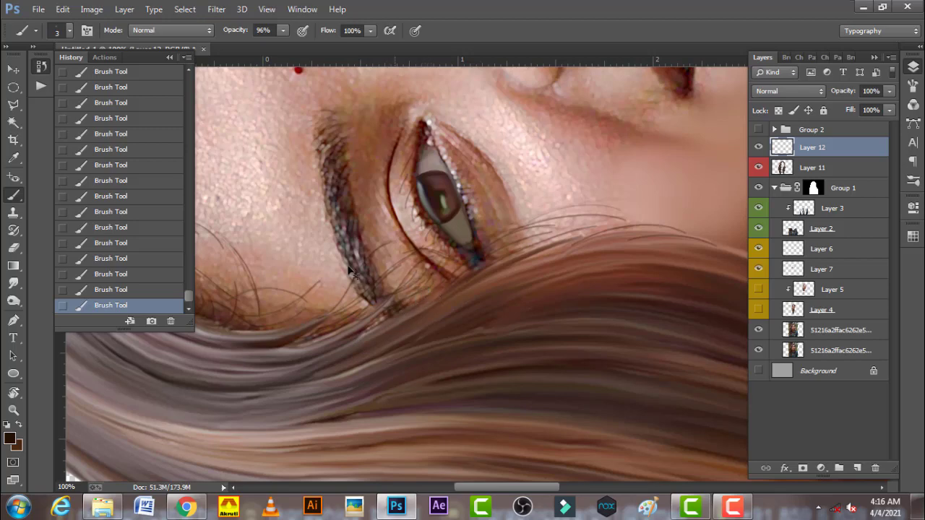
Step: Close History, rotate a bit further, and add two more thin strands along the hairline
key("r")
left_click(170, 57)
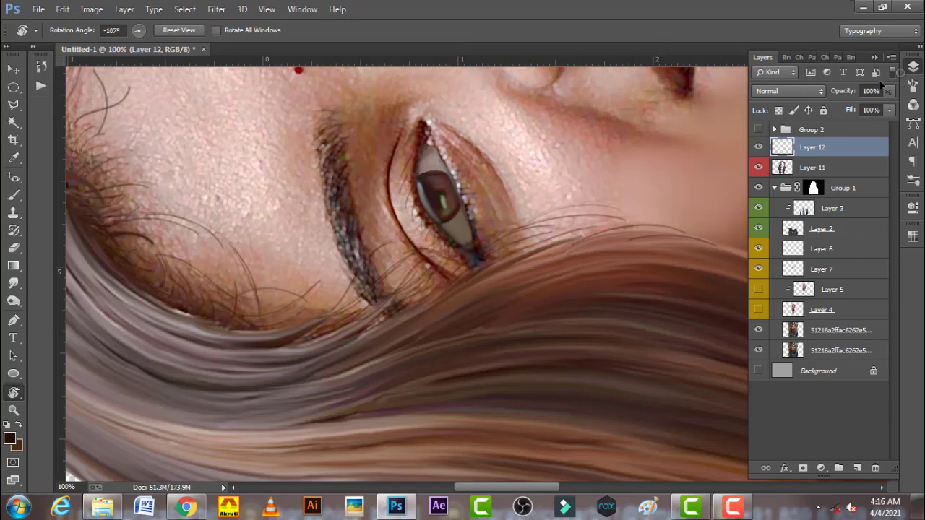
left_click_drag(385, 280, 434, 277)
left_click_drag(522, 240, 277, 260)
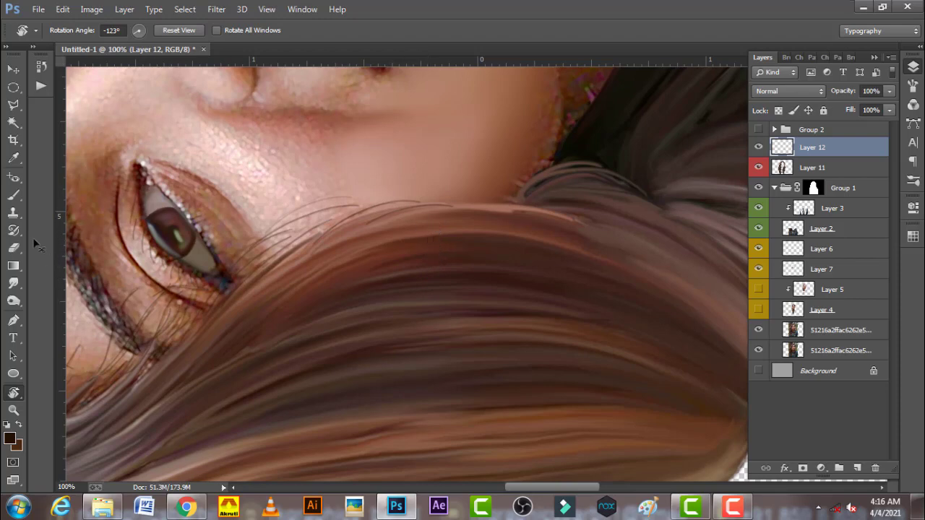
key("b")
left_click_drag(409, 225, 511, 217)
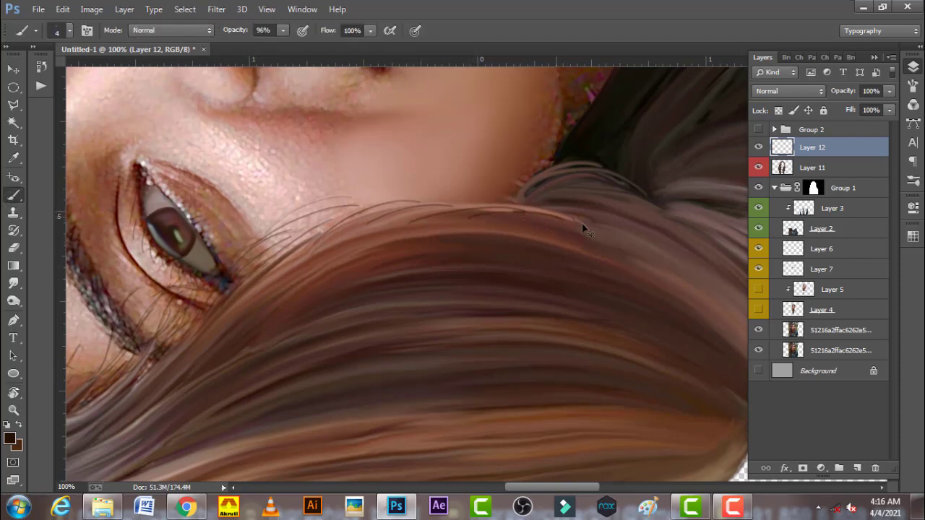
left_click_drag(582, 222, 676, 237)
Step: Turn Layers 4 and 5 back on, reset the view rotation to 0°, and pan to the forehead
key("r")
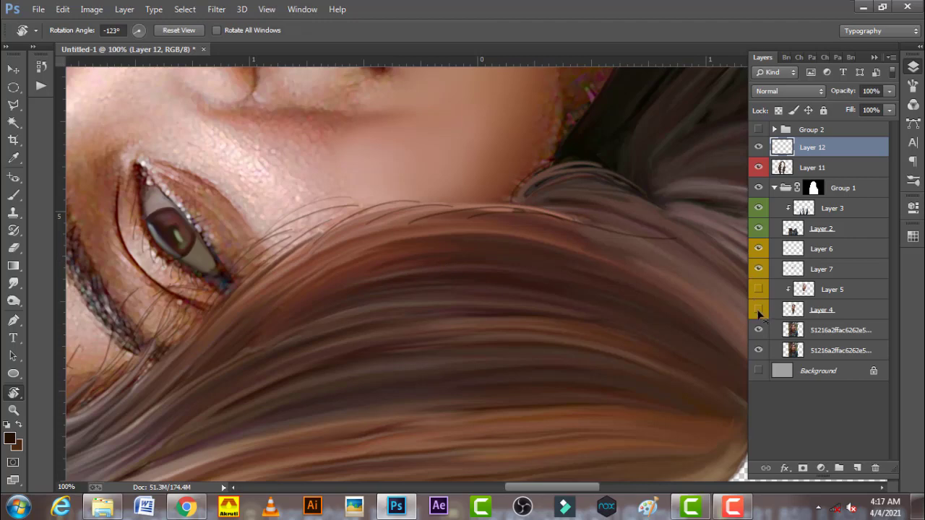
left_click_drag(759, 289, 758, 309)
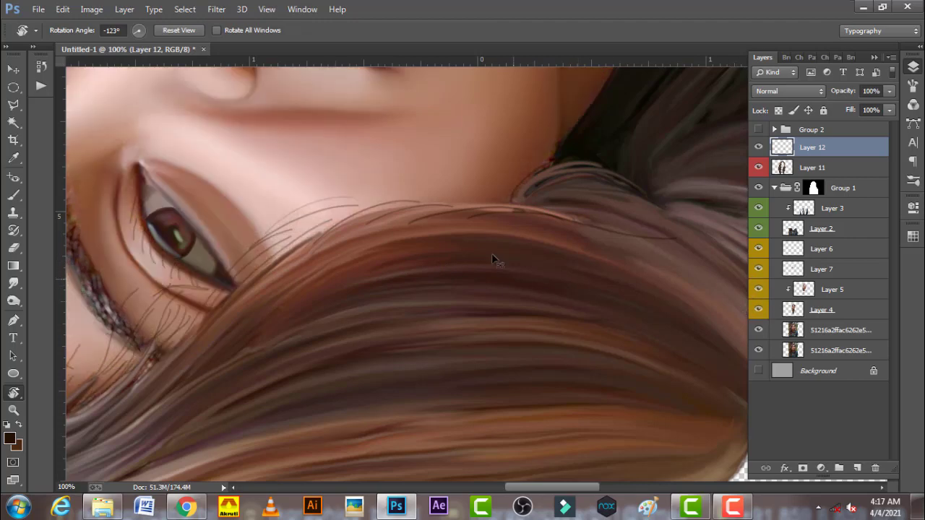
left_click(179, 30)
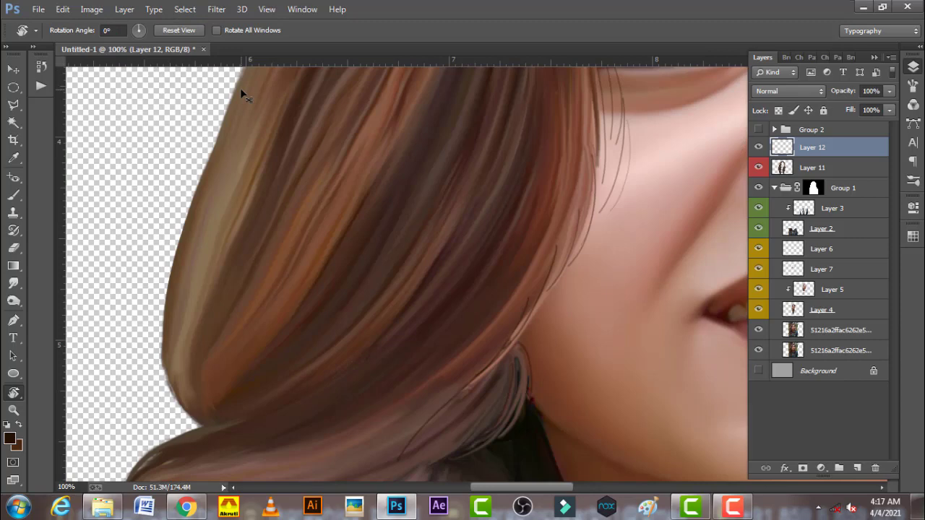
scroll(506, 258, "down", 3)
scroll(540, 252, "up", 1)
scroll(394, 300, "right", 2)
scroll(395, 300, "up", 1)
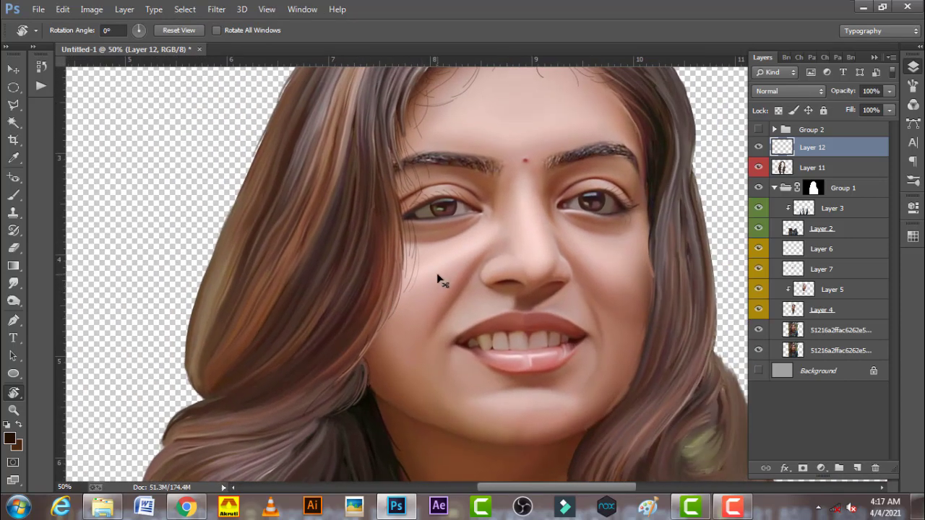
scroll(438, 275, "right", 2)
scroll(438, 275, "up", 1)
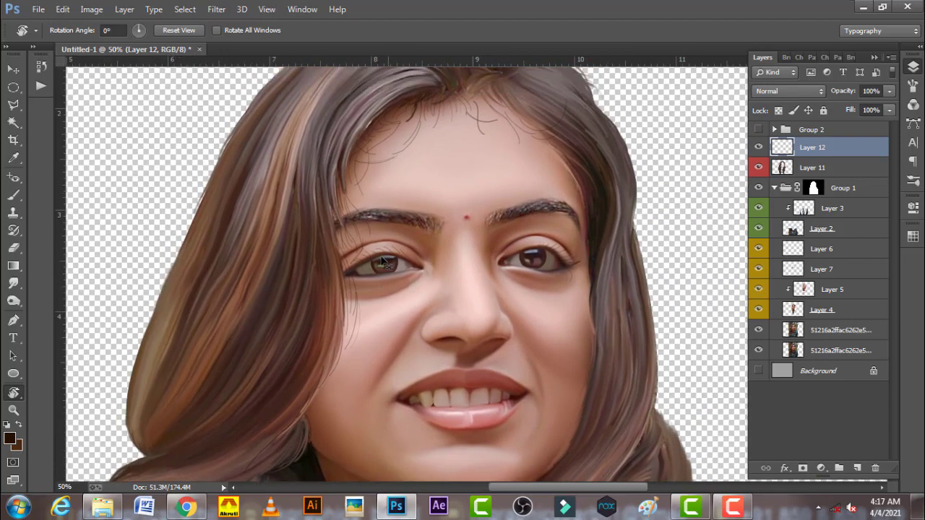
left_click_drag(405, 186, 384, 262)
Step: Zoom to 100% on the forehead and erase stray hair strokes with a size-25 eraser
left_click(418, 221, "ctrl")
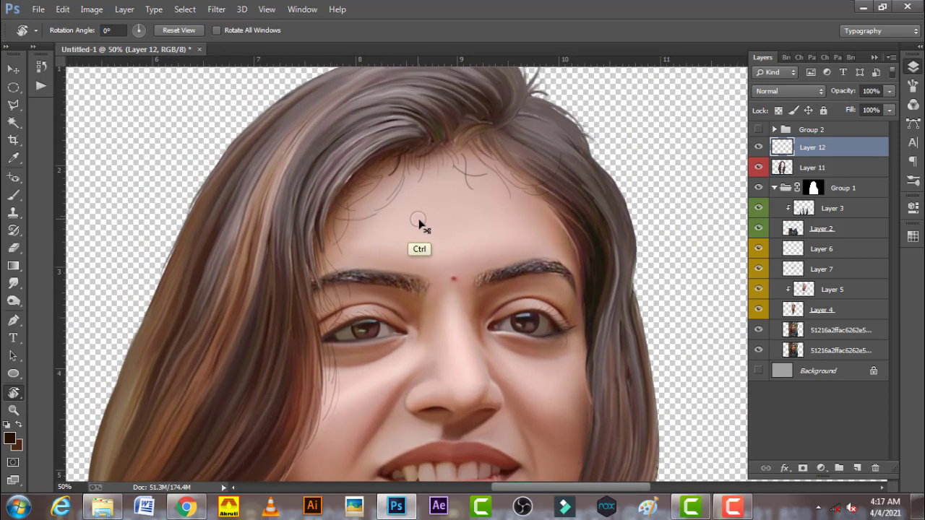
left_click_drag(423, 212, 388, 265)
key("e")
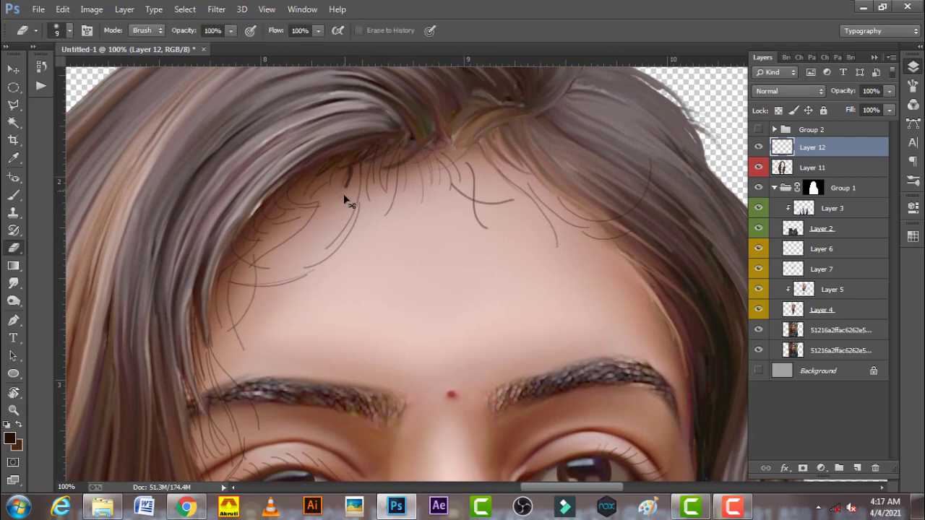
key("bracketright")
mouse_move(471, 169)
left_mouse_down()
mouse_move(475, 186)
mouse_move(458, 196)
mouse_move(479, 213)
mouse_move(508, 203)
mouse_move(490, 244)
left_mouse_up()
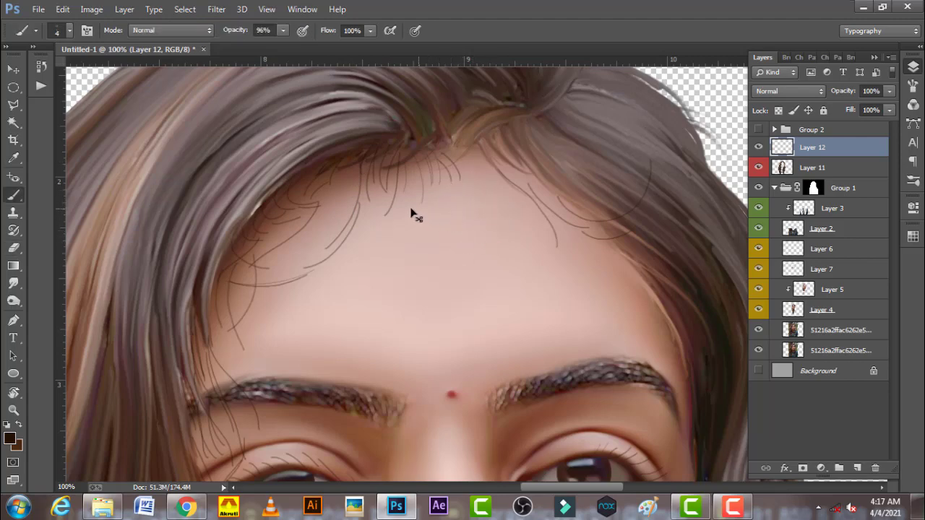
Step: Rotate the view and paint a short hair strand at the hairline with a size-2 brush
key("r")
mouse_move(413, 212)
left_mouse_down()
mouse_move(325, 262)
mouse_move(561, 347)
mouse_move(372, 227)
mouse_move(350, 279)
mouse_move(347, 235)
left_mouse_up()
key("b")
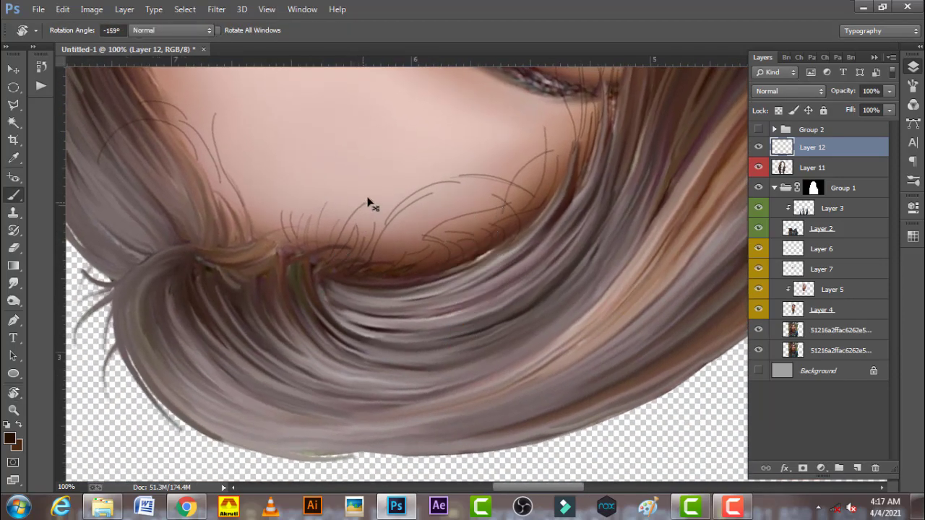
key("bracketleft")
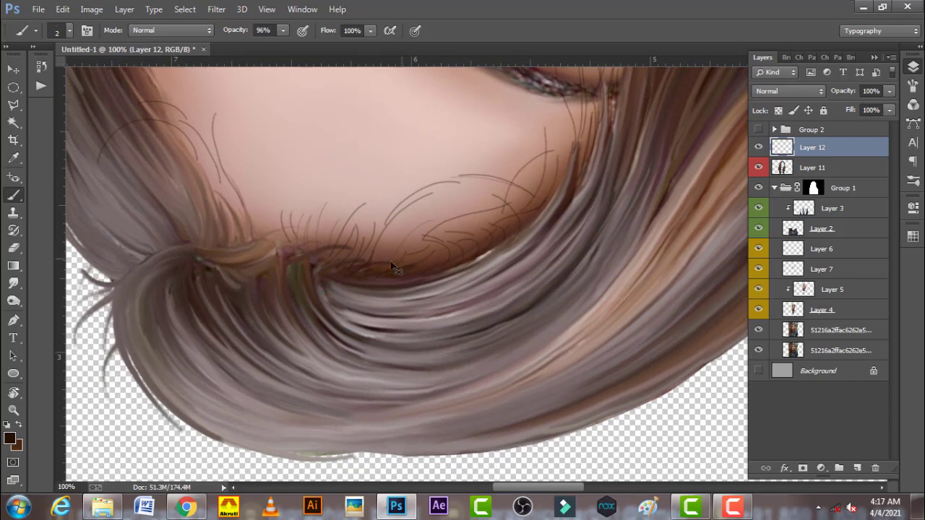
left_click_drag(381, 262, 373, 266)
Step: Open History and step back and forward through the latest brush strokes
left_click(41, 62)
key("ctrl+z")
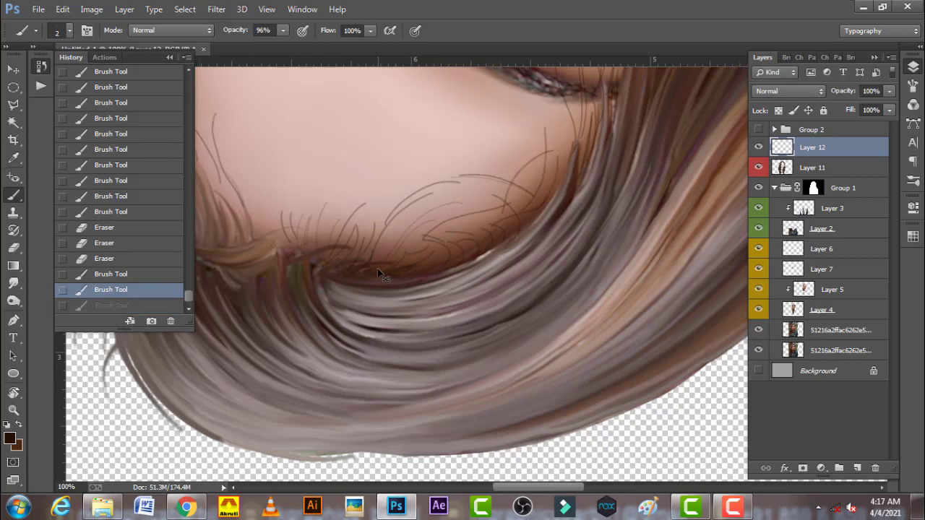
key("ctrl+z")
left_click(168, 289)
key("ctrl+z")
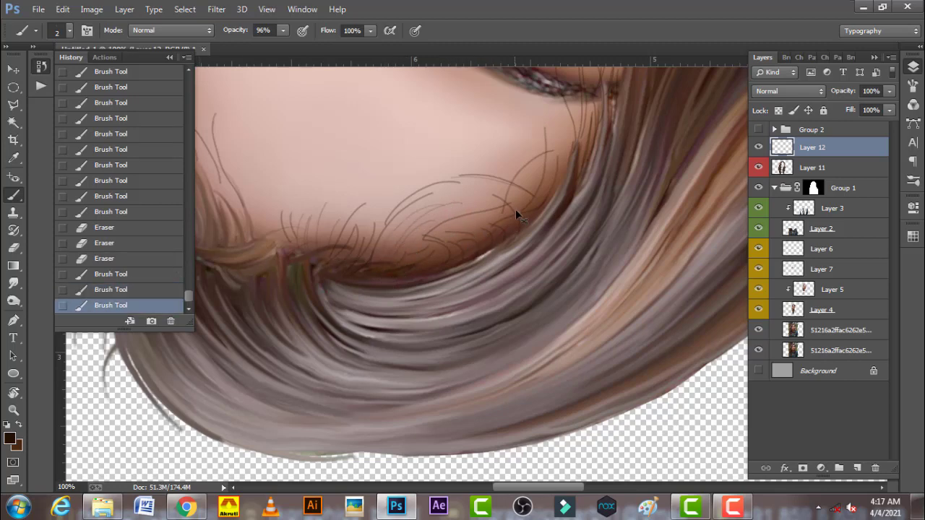
Step: Paint several fine flyaway strands along the hairline, then rotate upright and zoom out
left_click_drag(562, 163, 544, 128)
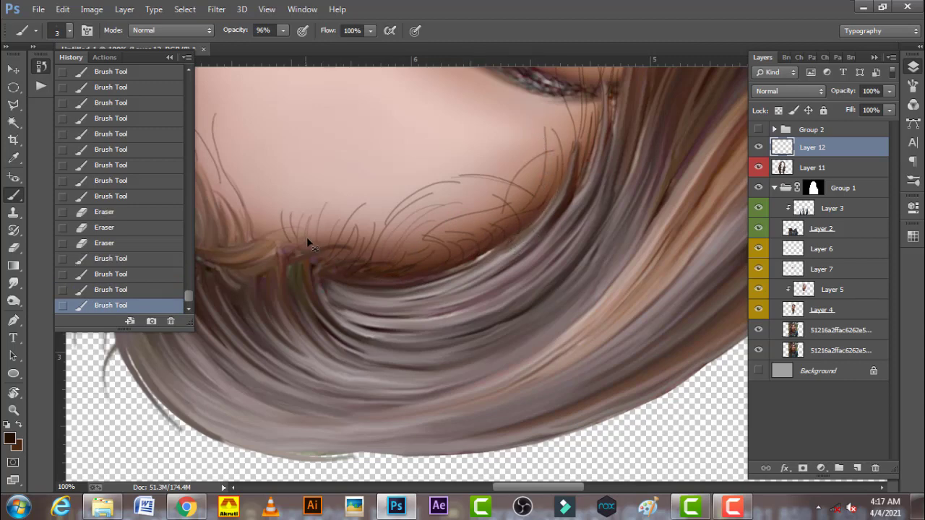
mouse_move(256, 200)
left_mouse_down()
mouse_move(289, 249)
mouse_move(250, 215)
left_mouse_up()
mouse_move(293, 252)
left_mouse_down()
mouse_move(281, 239)
mouse_move(416, 241)
mouse_move(402, 198)
left_mouse_up()
left_click_drag(466, 240, 455, 223)
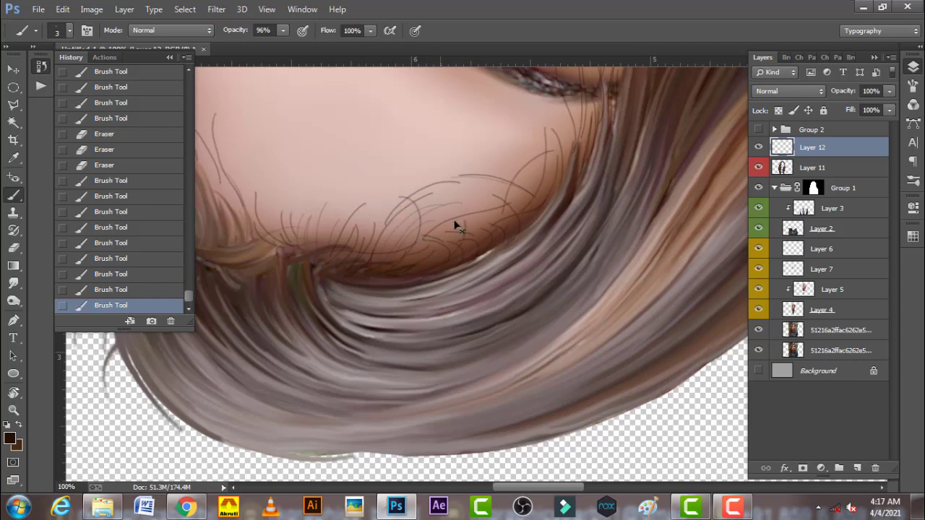
key("r")
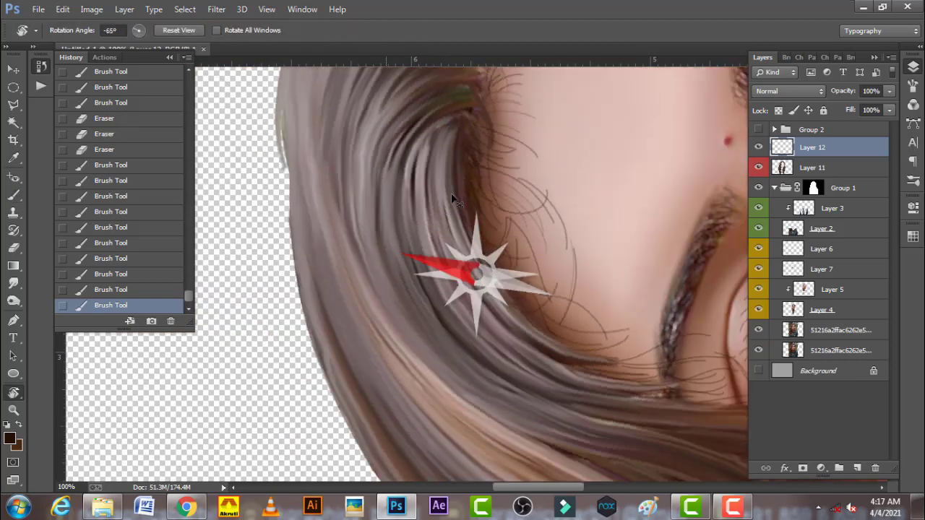
mouse_move(406, 334)
left_mouse_down()
mouse_move(499, 264)
mouse_move(390, 263)
mouse_move(433, 299)
left_mouse_up()
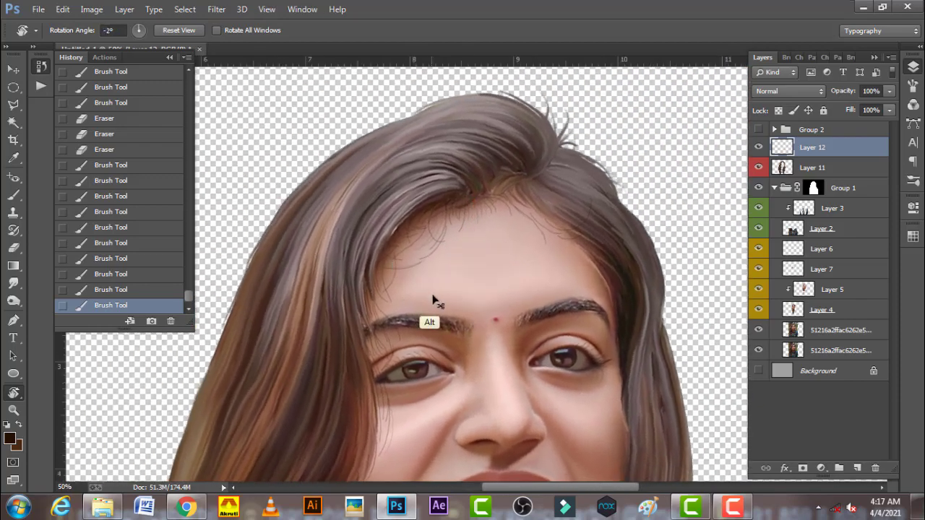
key("ctrl+minus")
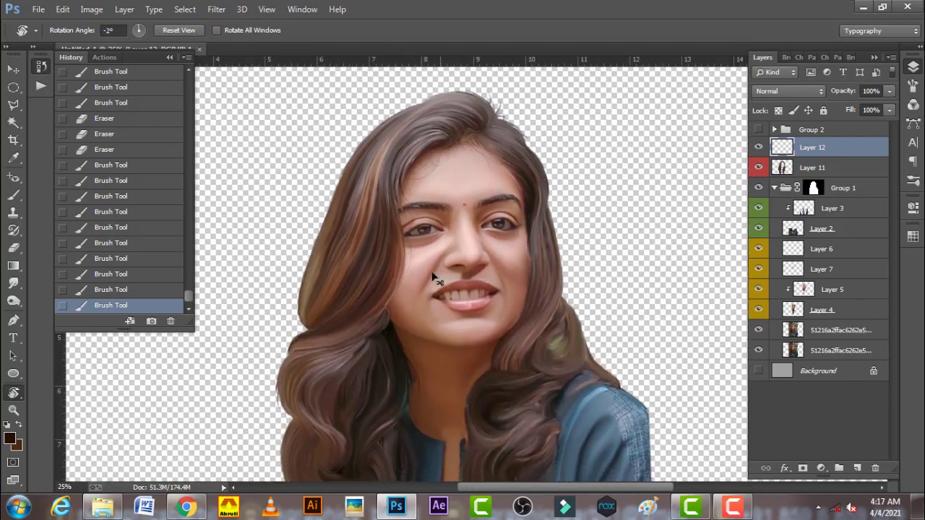
Step: Close History, show the grey Background layer, and reset the canvas rotation to 0°
left_click(170, 58)
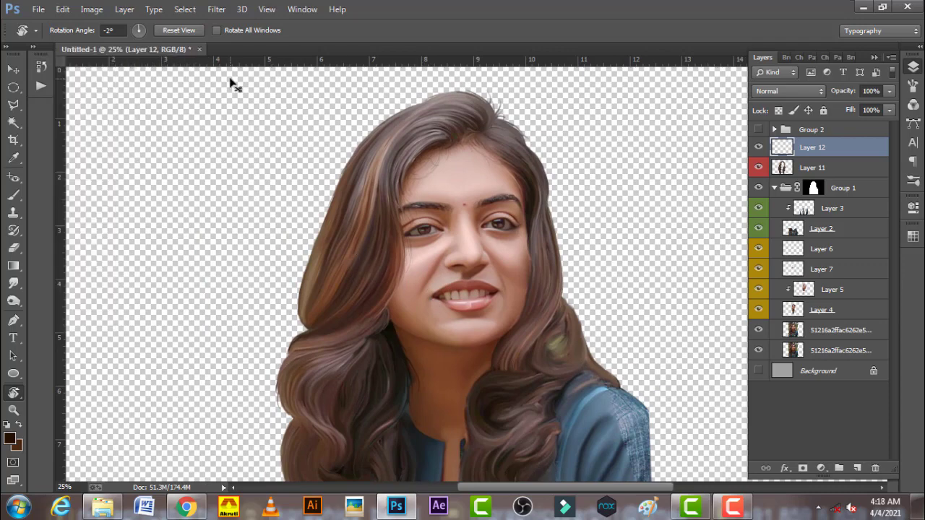
left_click(758, 371)
scroll(586, 354, "down", 2, "alt")
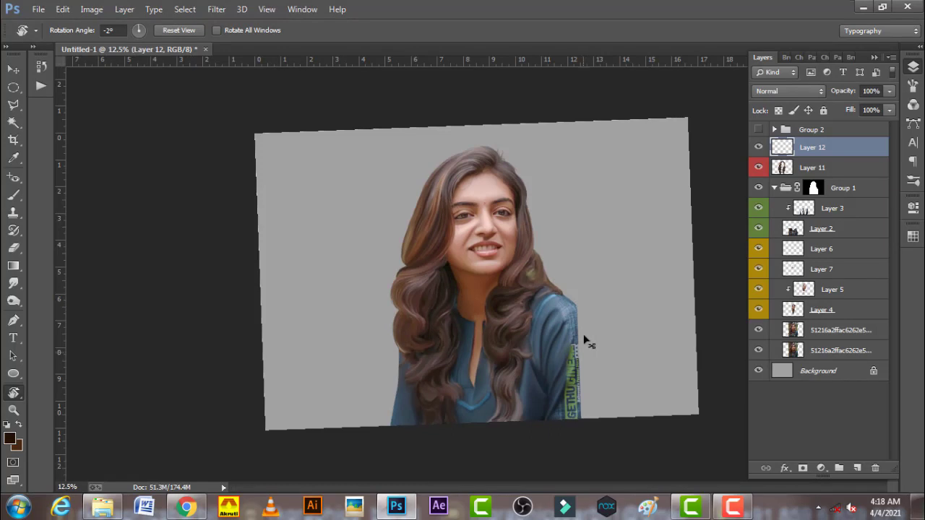
left_click(194, 32)
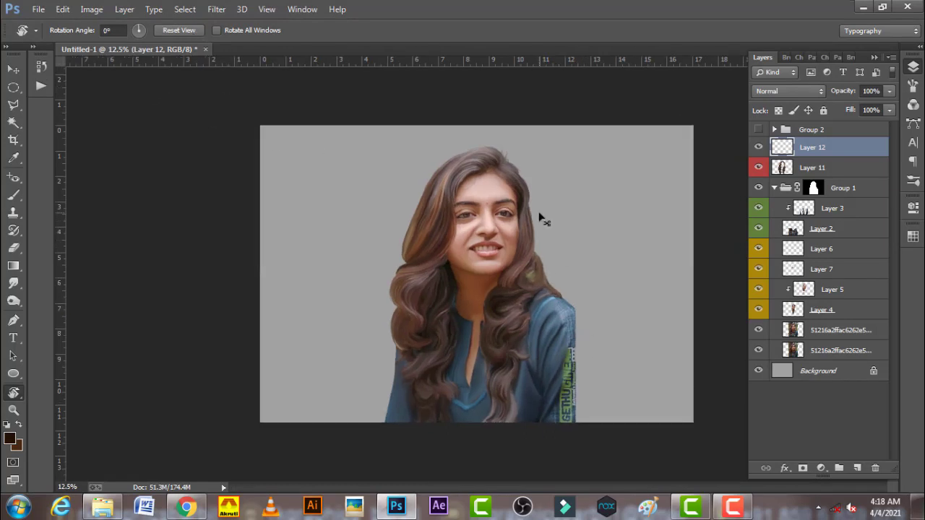
scroll(539, 246, "up", 1, "alt")
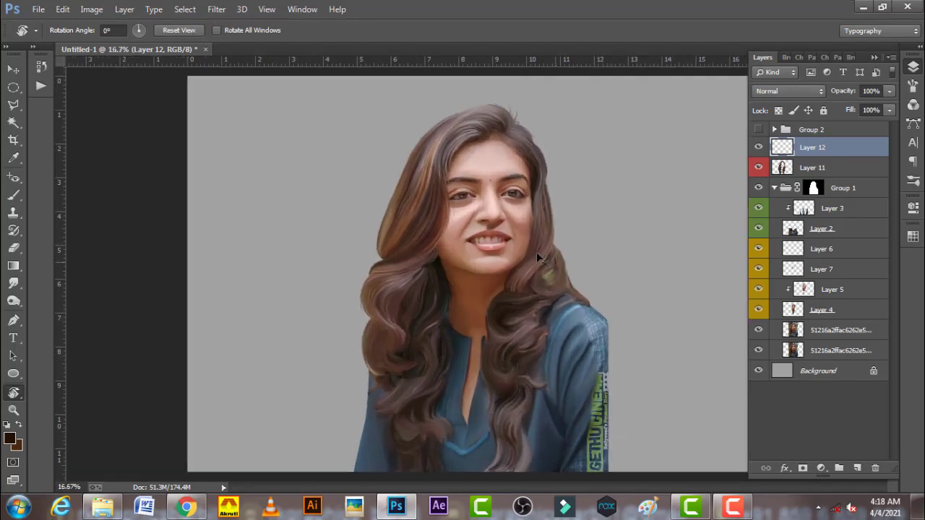
scroll(526, 234, "up", 1)
scroll(506, 201, "up", 1)
scroll(504, 190, "up", 1)
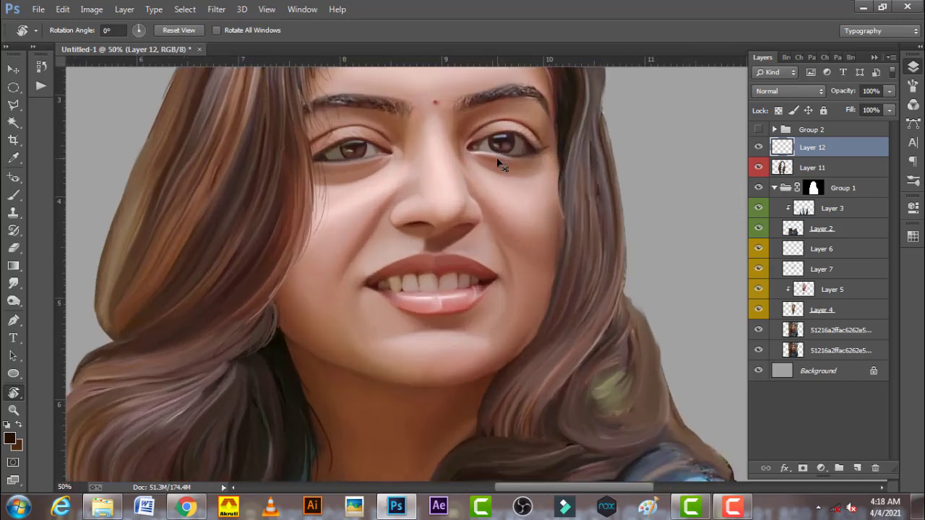
scroll(506, 157, "up", 1)
scroll(495, 243, "up", 1)
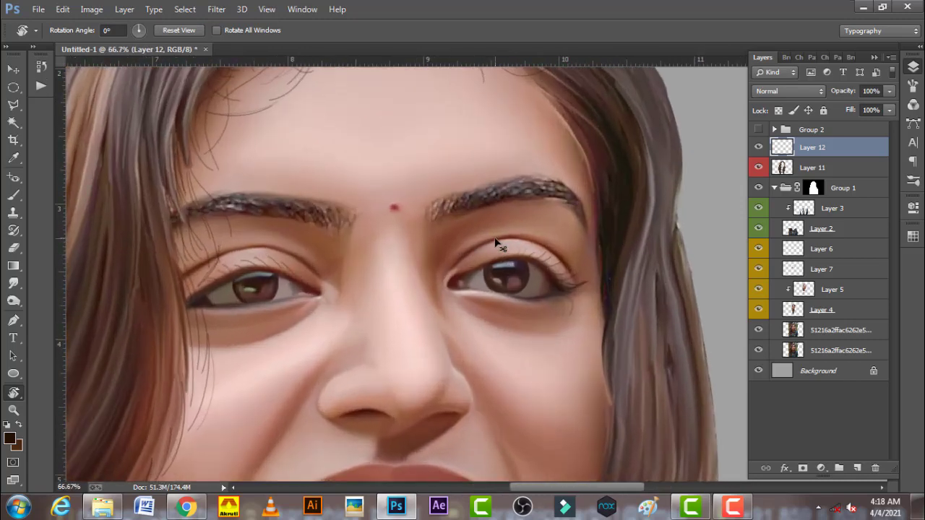
Step: Choose the Smudge tool with the 150 px brush preset and select Layer 12
left_click(823, 169)
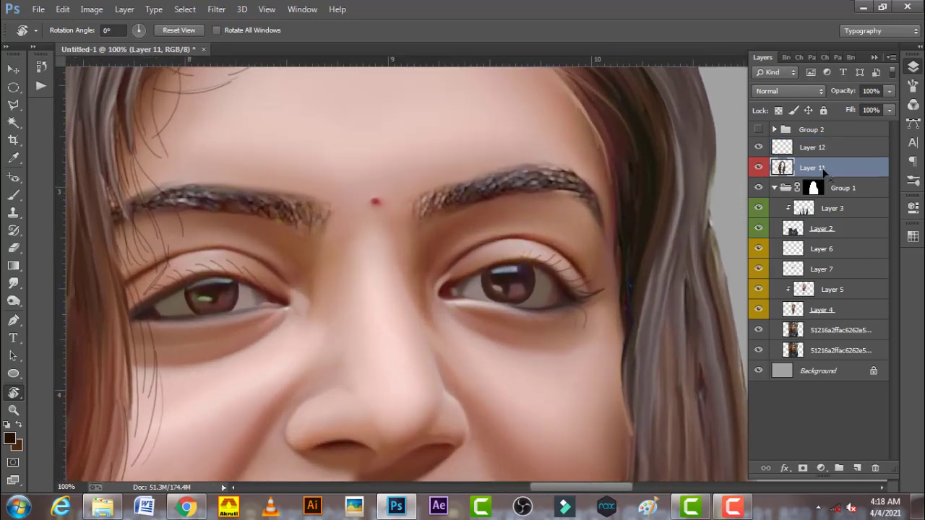
left_click(913, 85)
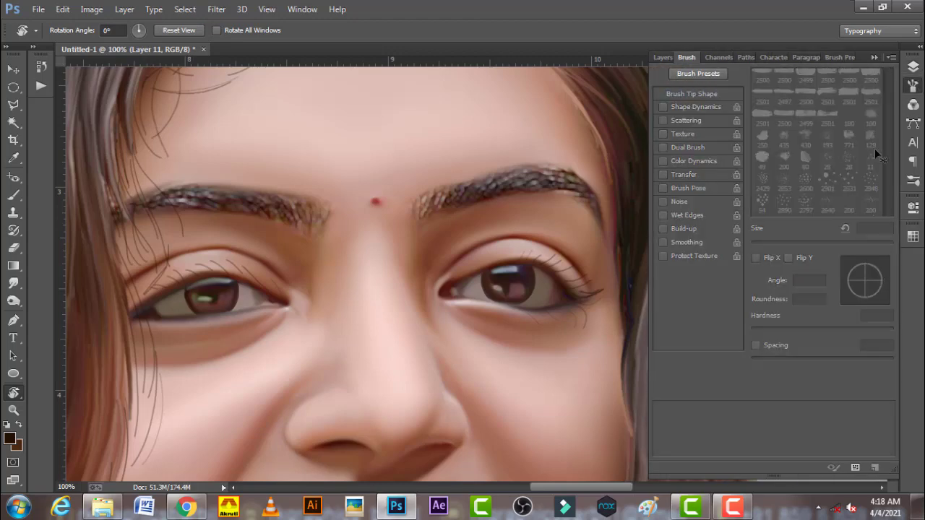
left_click(13, 283)
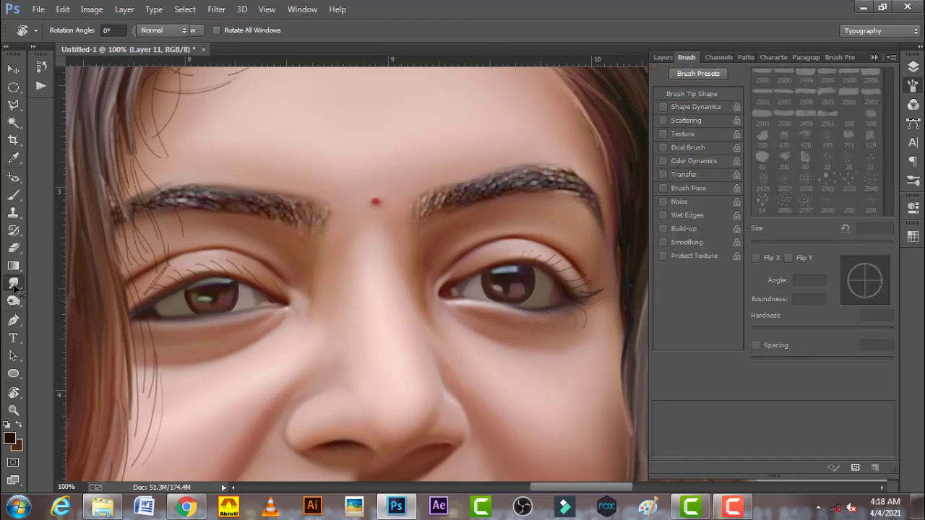
left_click_drag(888, 130, 889, 90)
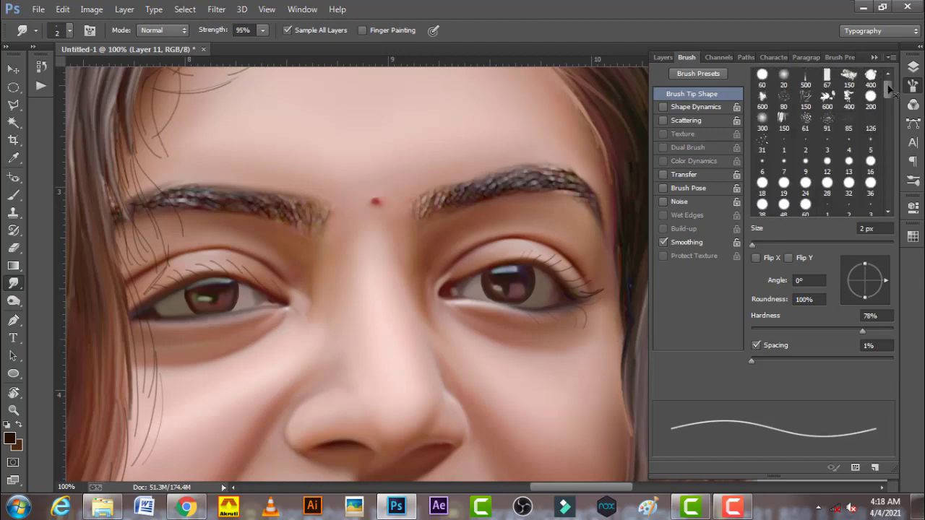
left_click(813, 100)
left_click(913, 67)
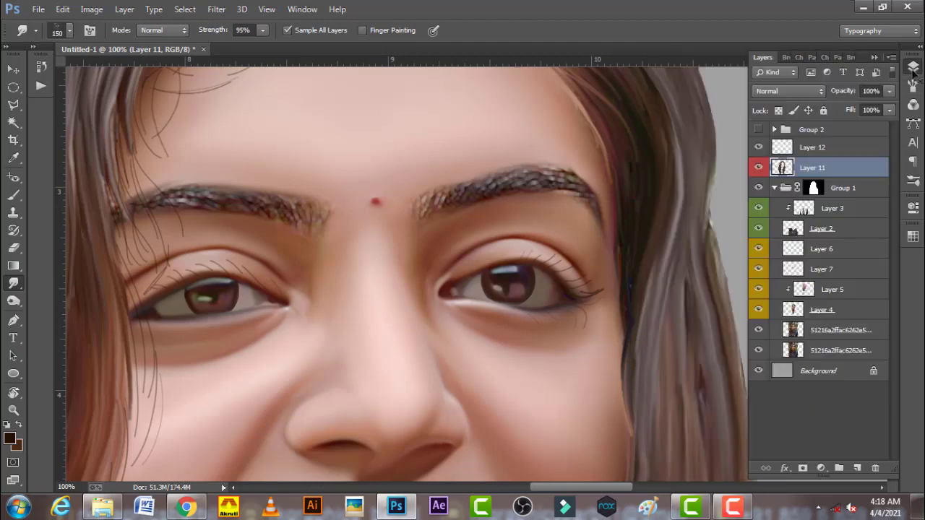
left_click(833, 154)
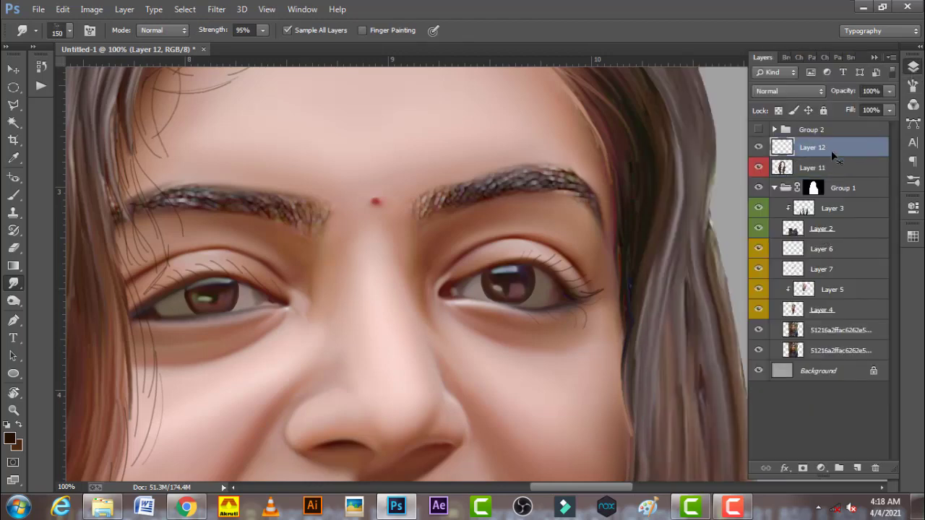
right_click(833, 155)
Step: Smudge the right eyebrow's body, upper edge and inner end smooth at 90% strength
left_click(659, 444)
key("9")
key("bracketleft")
key("bracketleft")
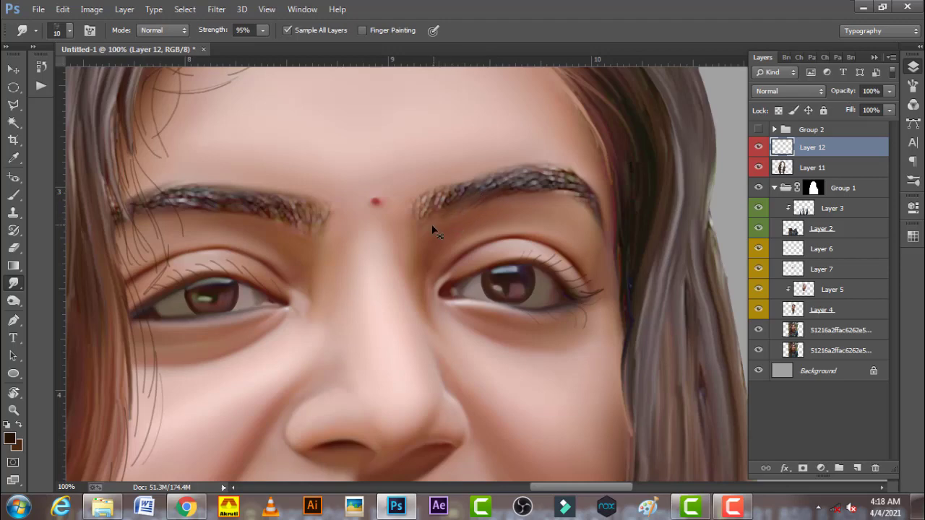
key("bracketright")
key("bracketright")
left_click_drag(504, 205, 556, 190)
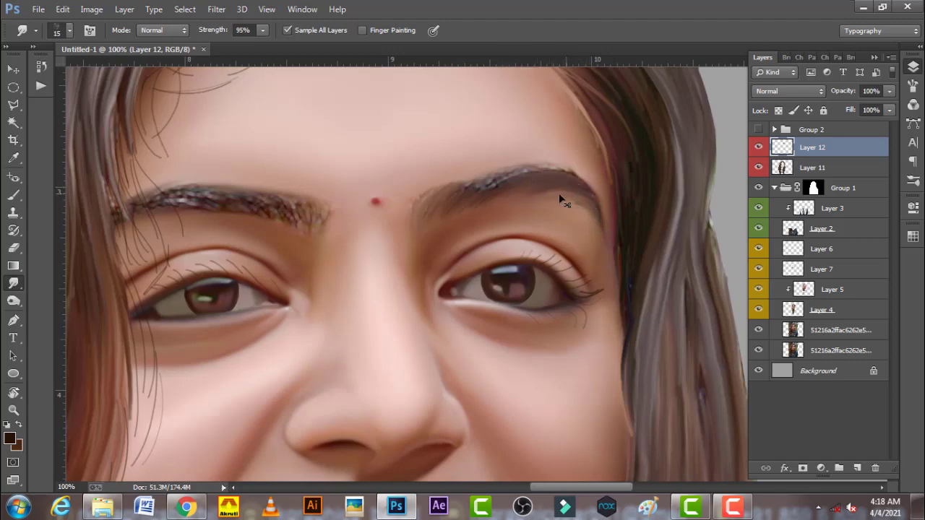
mouse_move(482, 195)
left_mouse_down()
mouse_move(526, 180)
mouse_move(469, 199)
left_mouse_up()
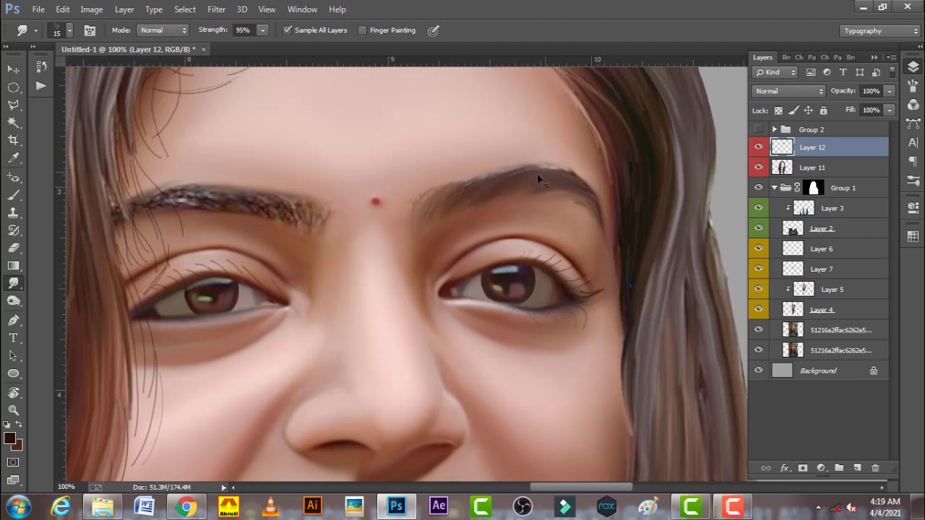
left_click_drag(475, 193, 534, 175)
left_click_drag(431, 200, 425, 222)
Step: Rotate the view, soften the right eyebrow's tail with a smaller brush, then reset rotation
key("r")
mouse_move(433, 320)
left_mouse_down()
mouse_move(413, 227)
mouse_move(493, 214)
mouse_move(345, 265)
mouse_move(347, 301)
left_mouse_up()
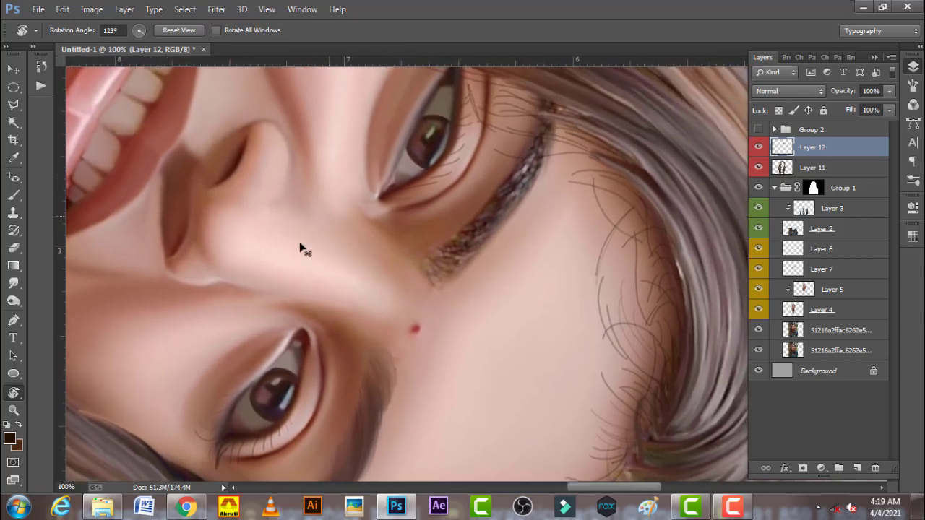
key("r")
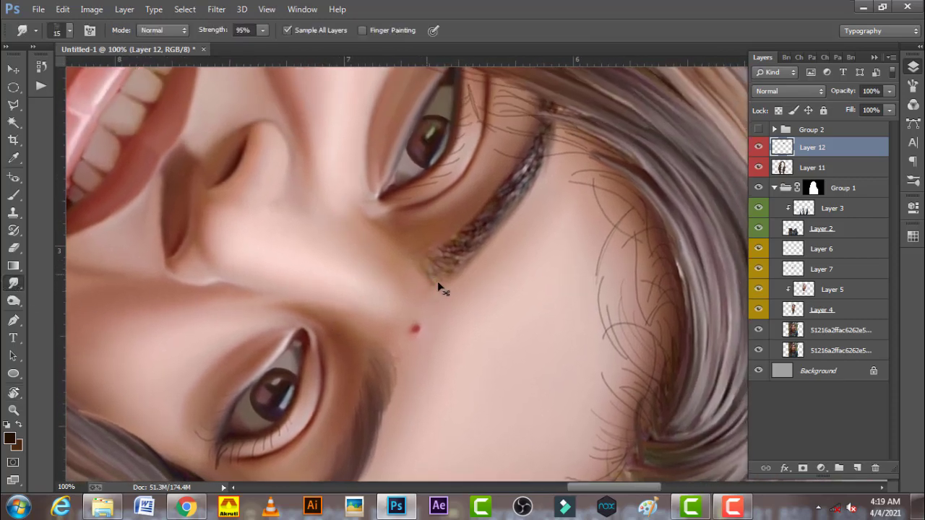
mouse_move(454, 270)
left_mouse_down()
mouse_move(435, 252)
mouse_move(451, 243)
left_mouse_up()
key("bracketleft")
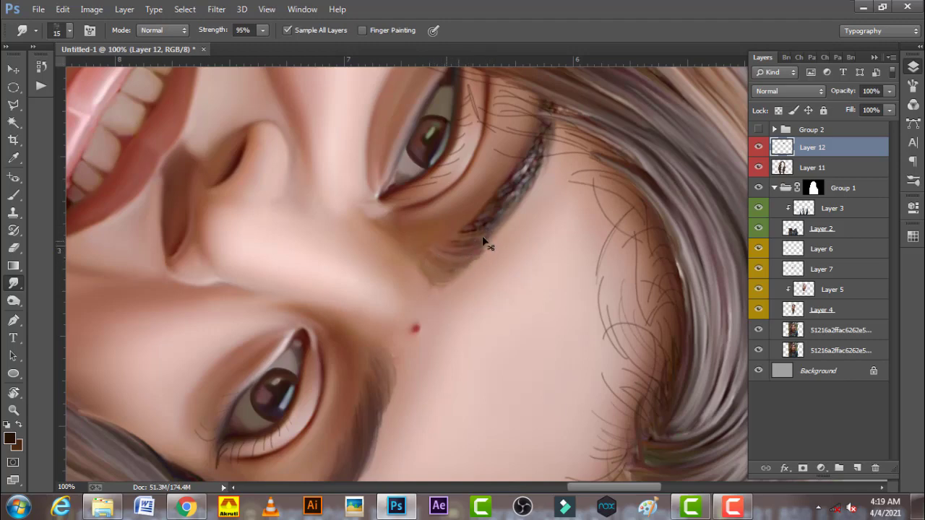
mouse_move(487, 244)
left_mouse_down()
mouse_move(444, 243)
mouse_move(482, 234)
mouse_move(505, 210)
left_mouse_up()
key("bracketleft")
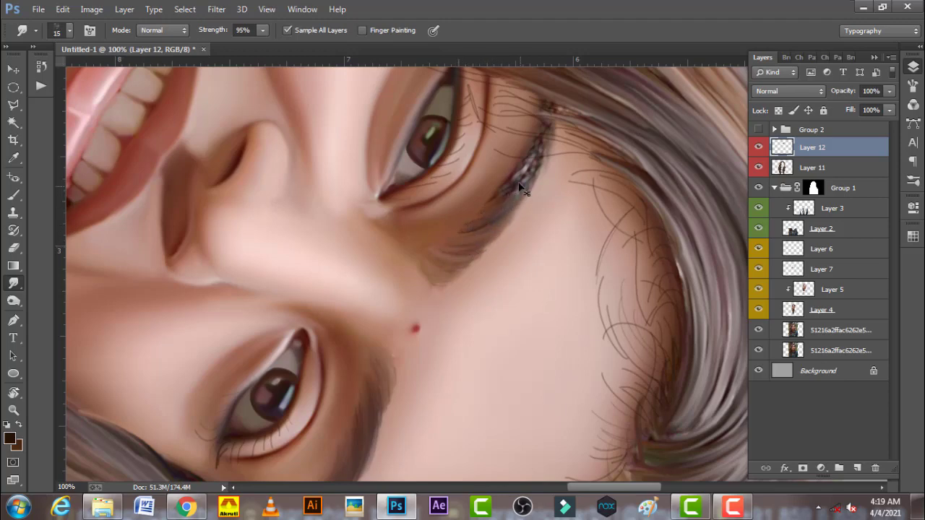
key("bracketleft")
key("bracketright")
left_click_drag(542, 166, 532, 187)
key("r")
left_click(185, 31)
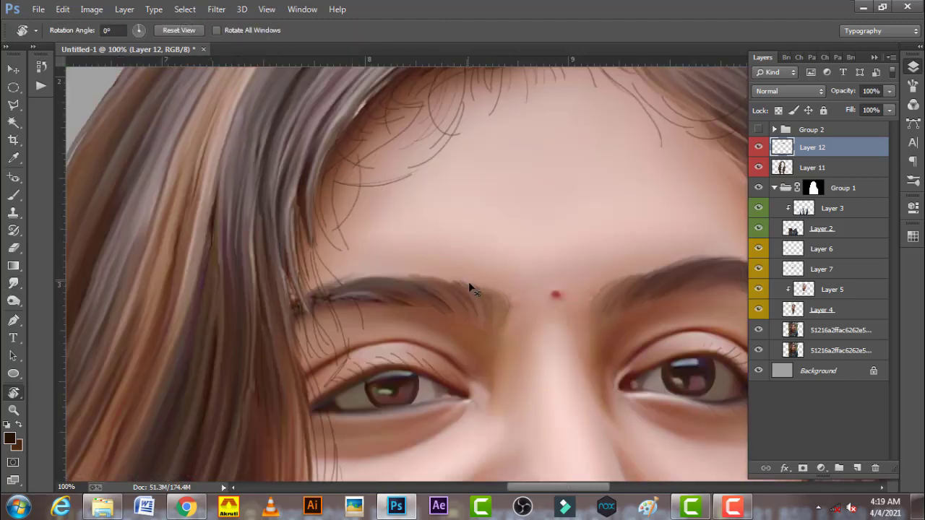
Step: Hide Layer 12 and add a new Layer 13 above Layer 11
left_click(758, 148)
left_click(759, 148)
left_click(759, 148)
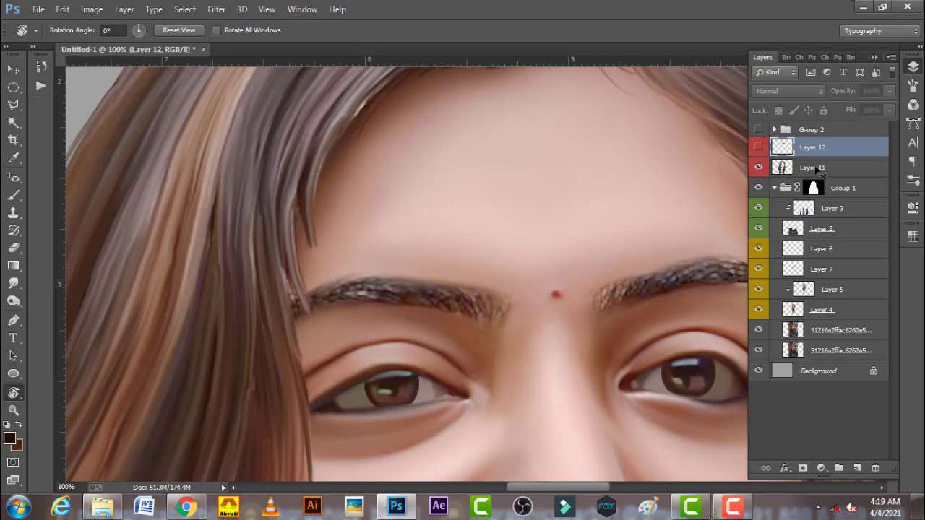
left_click(815, 169)
left_click(858, 467)
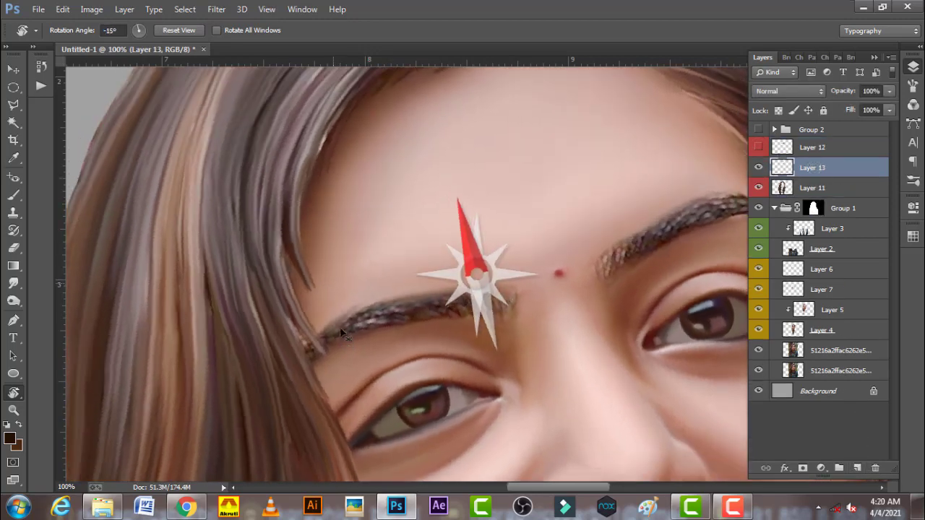
Step: Smudge the left eyebrow's hair texture and lower edge into a smooth brow
mouse_move(341, 287)
left_mouse_down()
mouse_move(399, 354)
mouse_move(392, 238)
left_mouse_up()
left_click(13, 283)
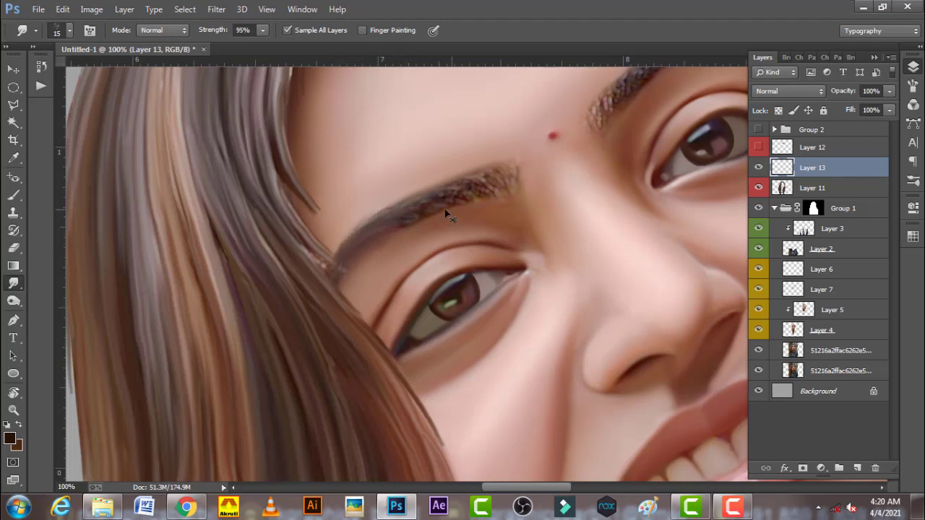
mouse_move(405, 210)
left_mouse_down()
mouse_move(470, 202)
mouse_move(413, 206)
mouse_move(458, 190)
mouse_move(478, 202)
mouse_move(434, 191)
mouse_move(511, 203)
left_mouse_up()
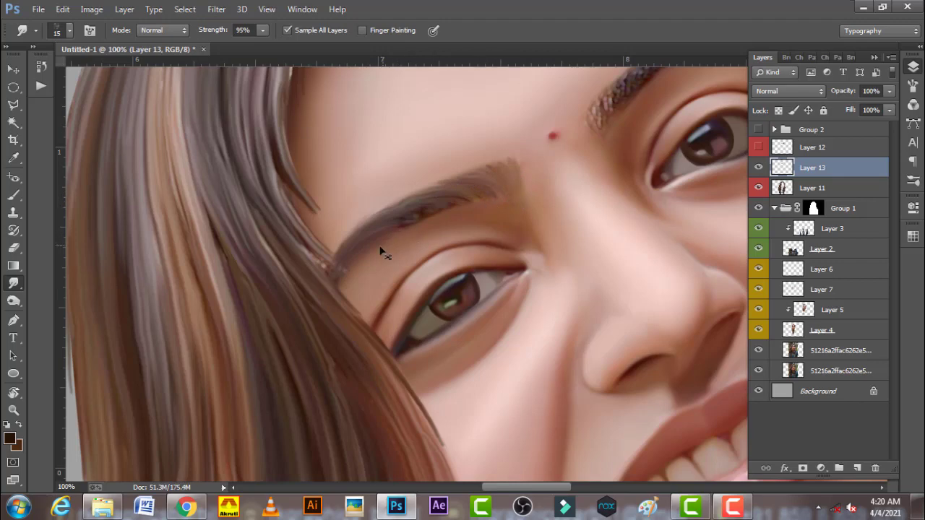
mouse_move(427, 232)
left_mouse_down()
mouse_move(377, 243)
mouse_move(453, 210)
left_mouse_up()
Step: Rotate the view, paint a brush line below the eye, then undo it
key("r")
left_click_drag(426, 214, 477, 217)
scroll(396, 282, "right", 3)
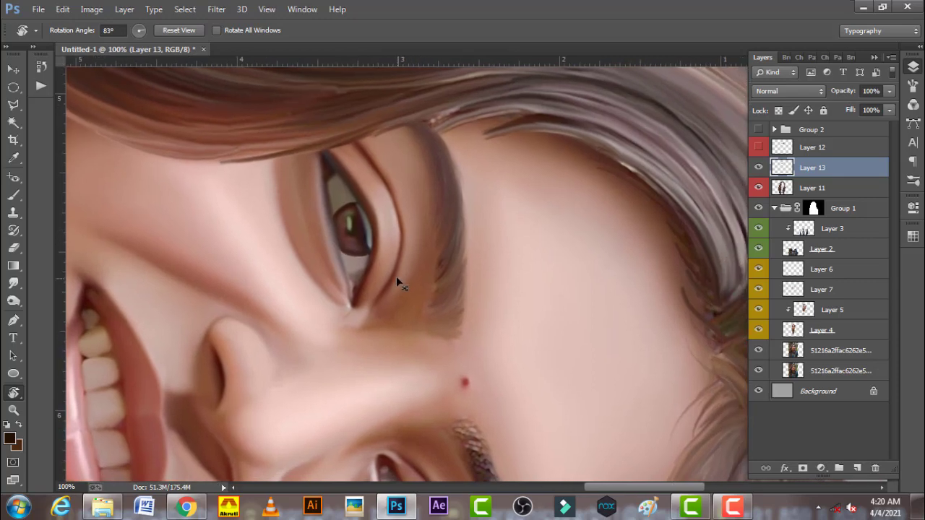
key("b")
left_click_drag(450, 326, 422, 336)
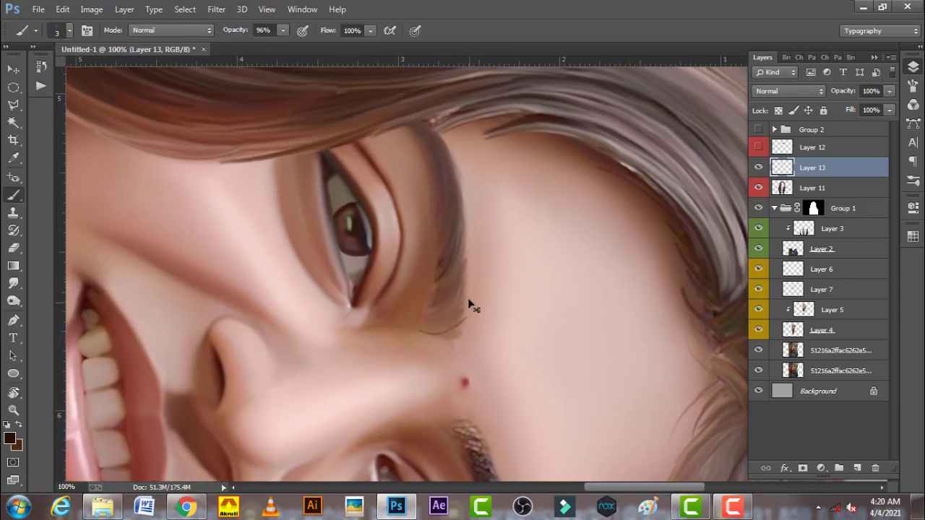
left_click(63, 9)
left_click(109, 34)
Step: Paint fine 1–2 px hair strokes along the brow edge, then rotate the view upright
key("bracketleft")
key("bracketleft")
key("bracketright")
left_click_drag(472, 285, 478, 272)
mouse_move(446, 244)
left_mouse_down()
mouse_move(435, 273)
mouse_move(450, 261)
left_mouse_up()
left_click_drag(434, 296, 450, 283)
key("r")
left_click_drag(435, 301, 425, 306)
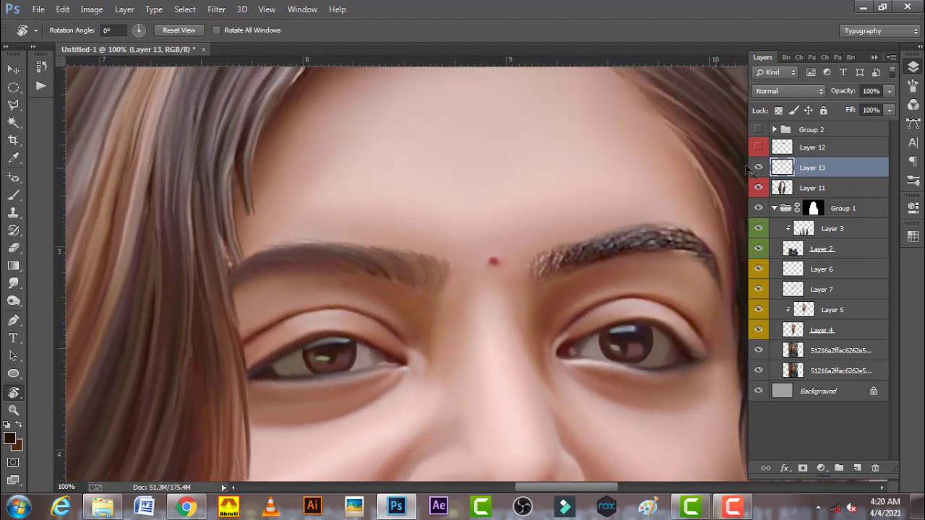
Step: Show Layer 12's sketch strands again and zoom out to 33.3% to view the portrait
left_click(758, 148)
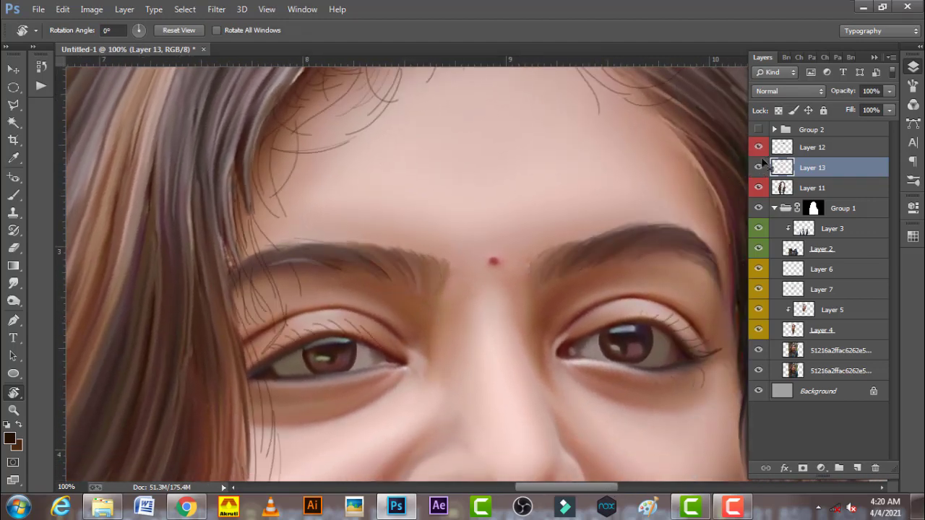
mouse_move(811, 169)
left_mouse_down()
mouse_move(802, 142)
mouse_move(787, 177)
left_mouse_up()
key("alt")
scroll(569, 248, "down", 2)
scroll(579, 254, "down", 1)
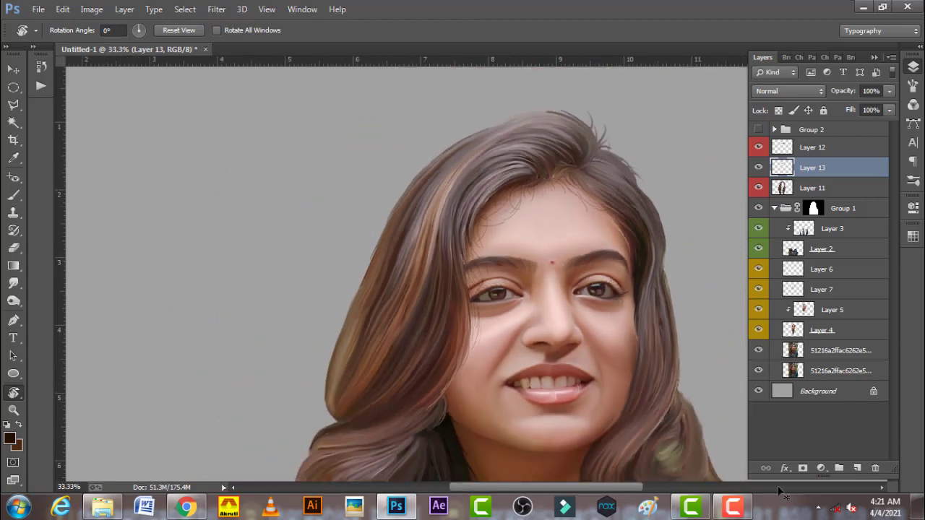
left_click(732, 507)
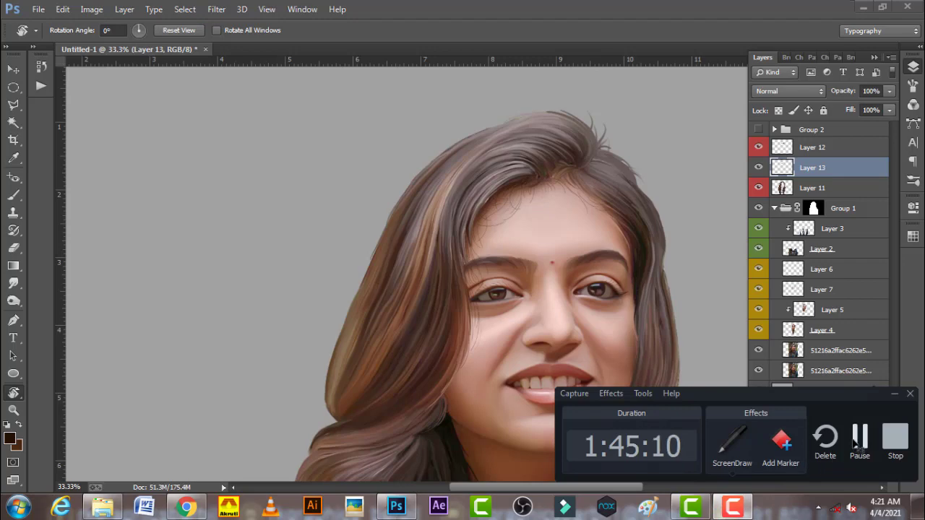
left_click(857, 444)
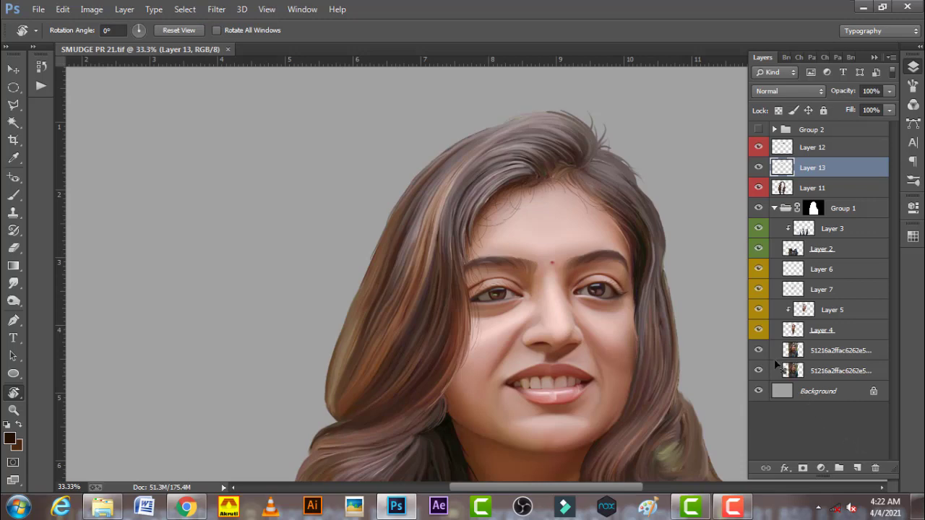
Step: Zoom in close on the face and eyebrows
left_click(733, 507)
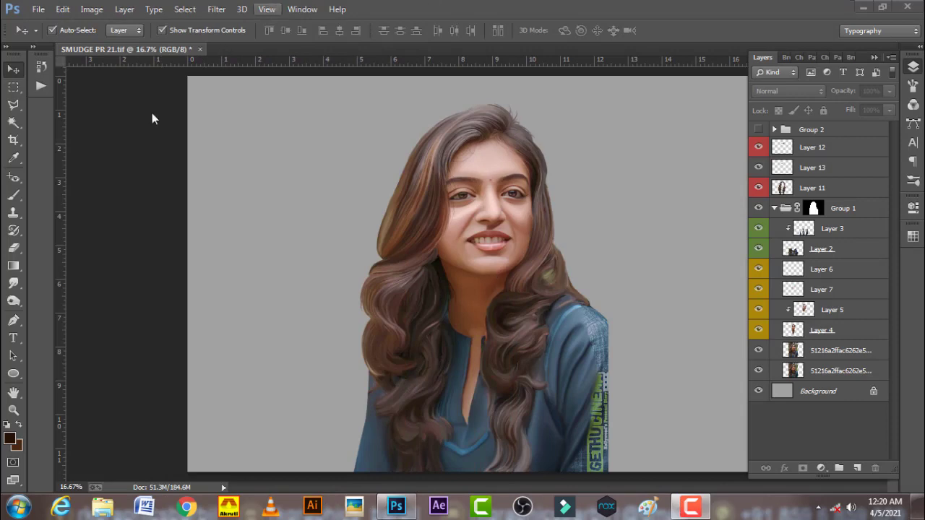
left_click(506, 219)
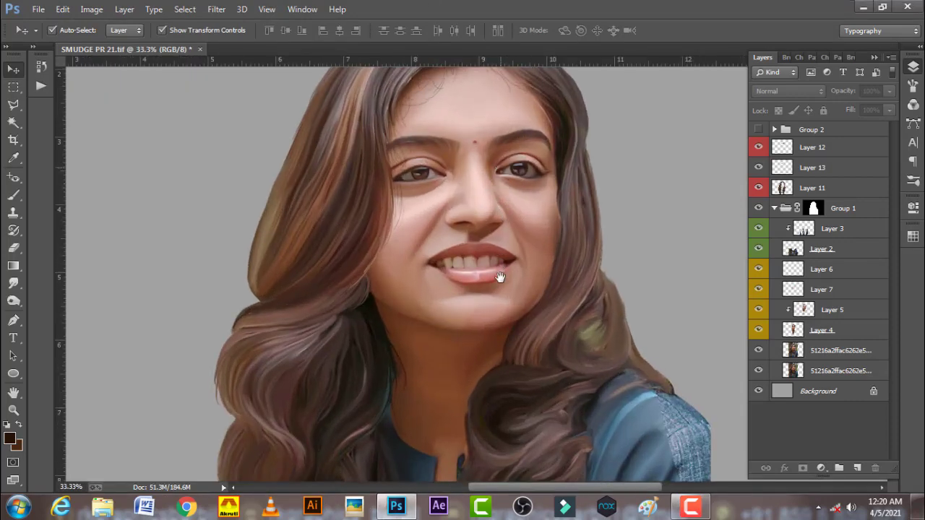
left_click(501, 275)
left_click(506, 272)
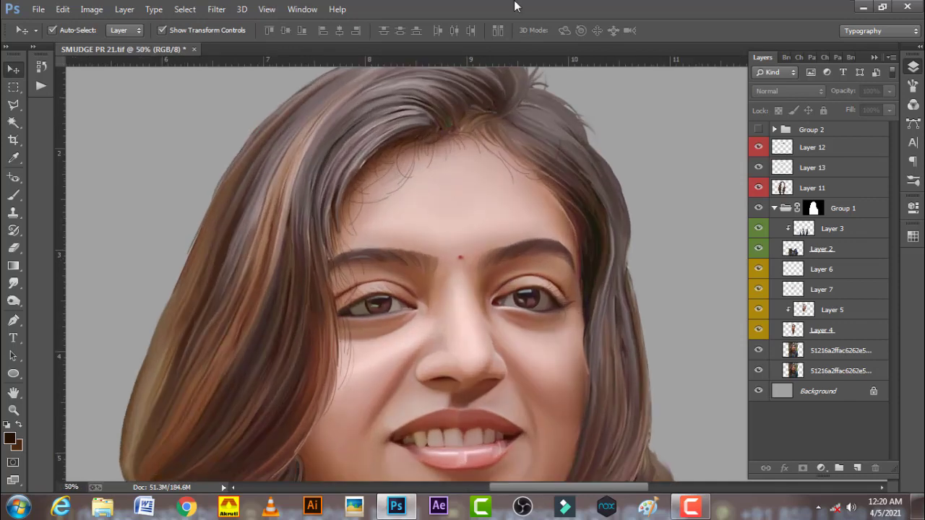
left_click(501, 269)
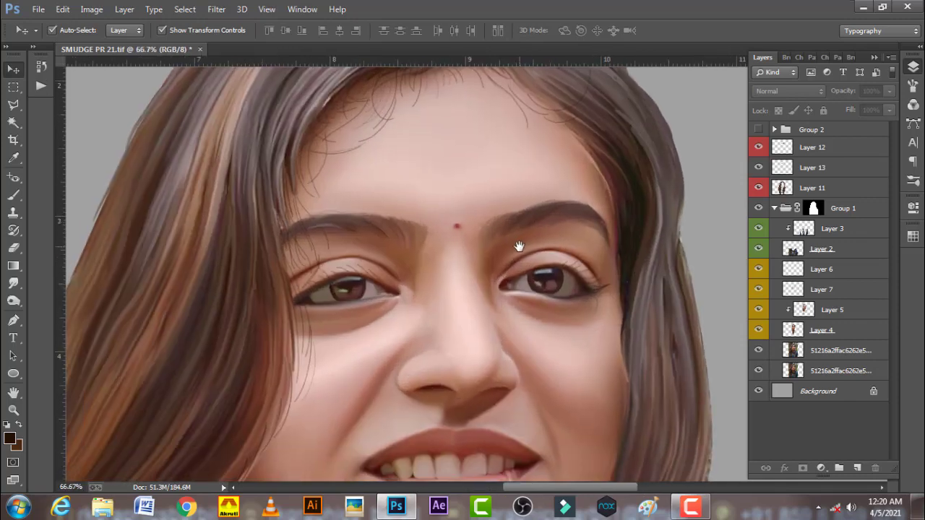
Step: Make Layer 12 active, compare eyebrows with it hidden and shown, and choose the Lasso Tool
left_click(832, 148)
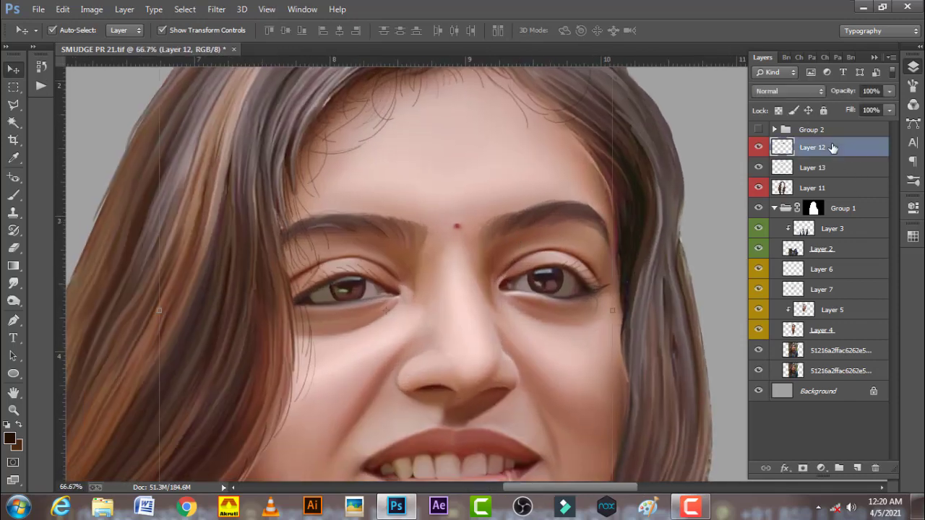
left_click(756, 149)
left_click(756, 147)
left_click(758, 149)
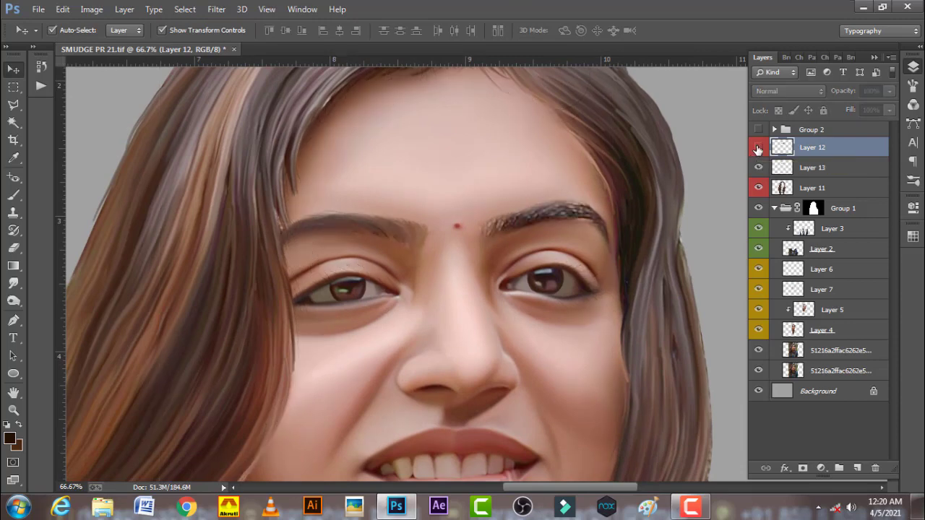
left_click(758, 149)
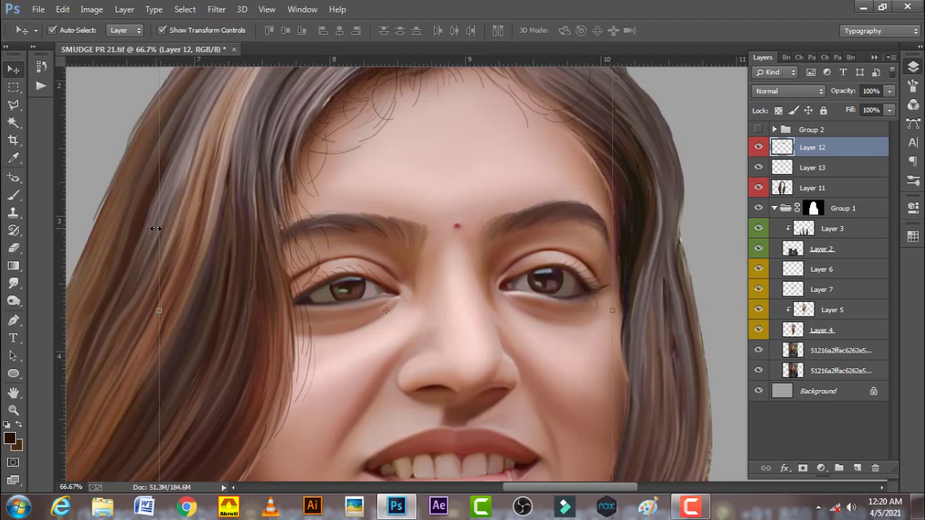
left_click(13, 104)
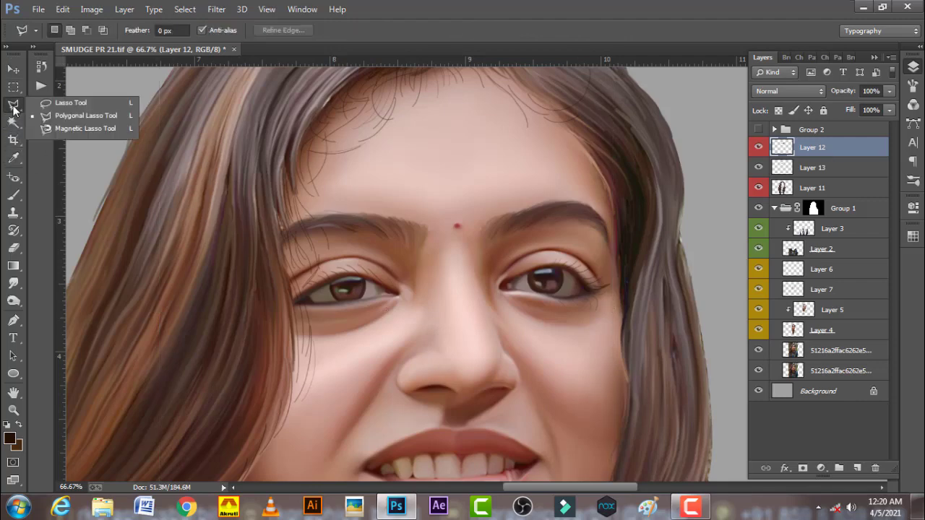
left_click(55, 105)
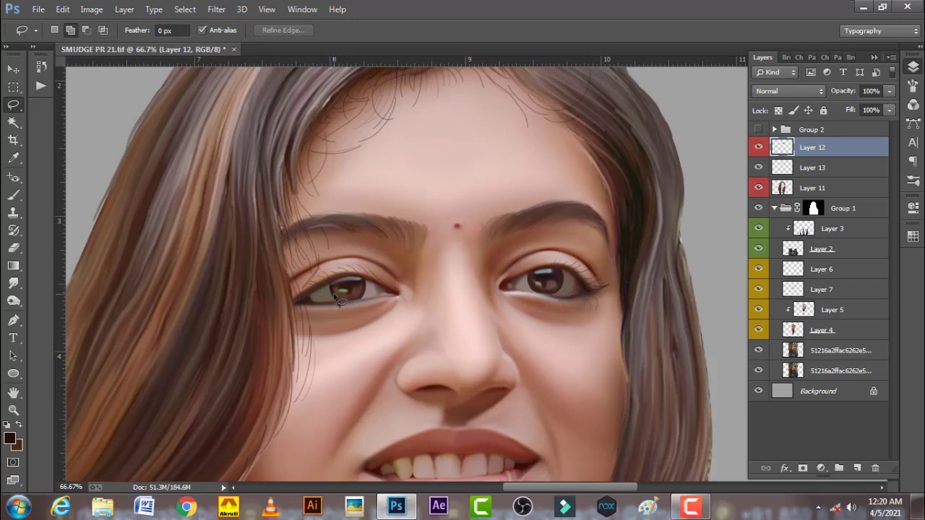
Step: Lasso both eyes, deselect, and add a new empty Layer 14 above Layer 12
mouse_move(334, 290)
left_mouse_down()
mouse_move(394, 258)
mouse_move(402, 303)
mouse_move(334, 290)
left_mouse_up()
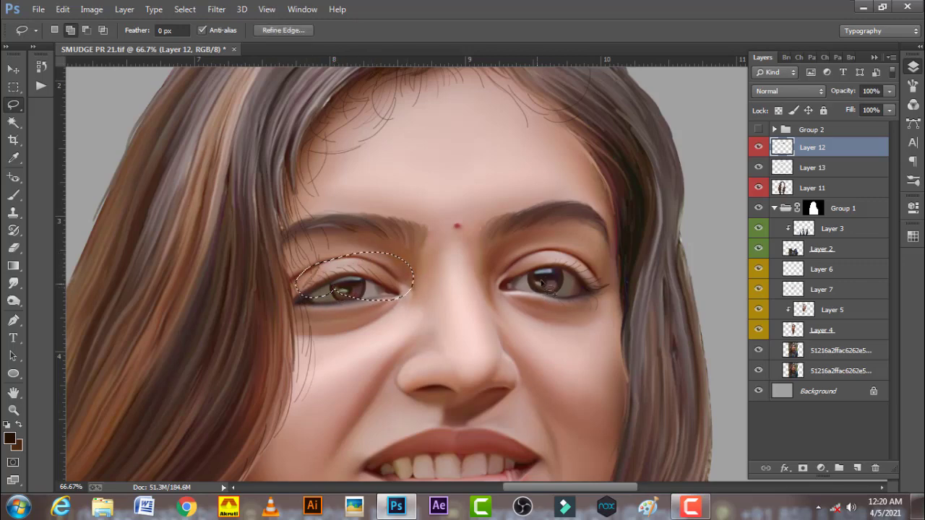
mouse_move(553, 277)
left_mouse_down()
mouse_move(613, 313)
mouse_move(561, 325)
mouse_move(551, 276)
left_mouse_up()
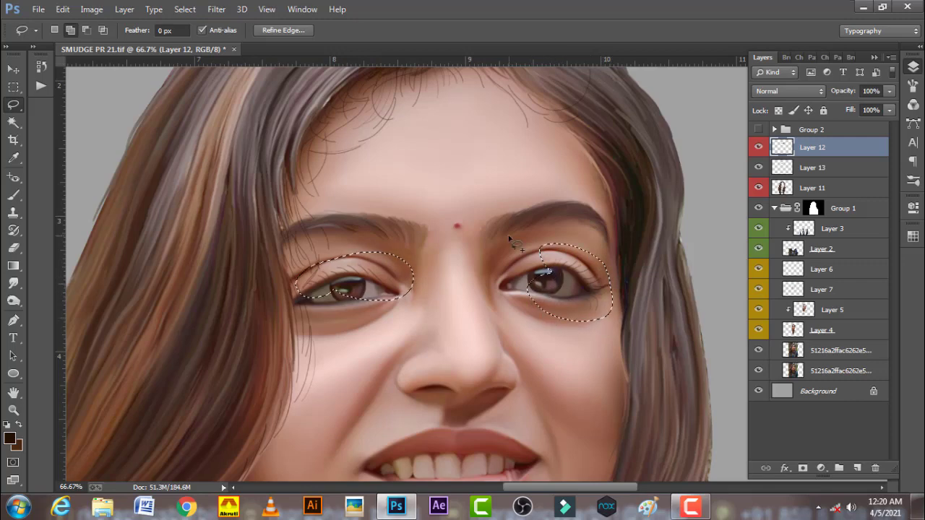
key("ctrl+d")
key("ctrl+shift+alt+n")
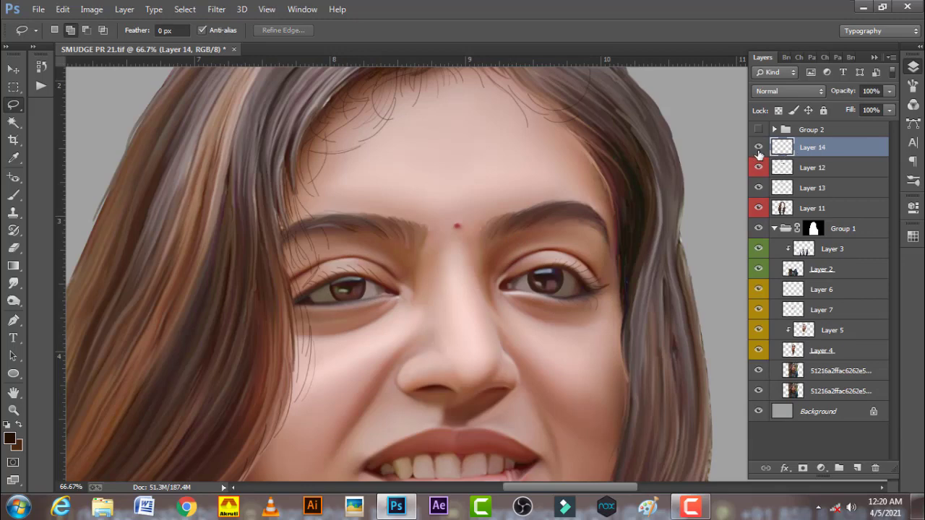
left_click(758, 150)
left_click(758, 149)
Step: Set a Gaussian Blur with a radius of 1.5 pixels on Layer 14
left_click(219, 11)
mouse_move(296, 171)
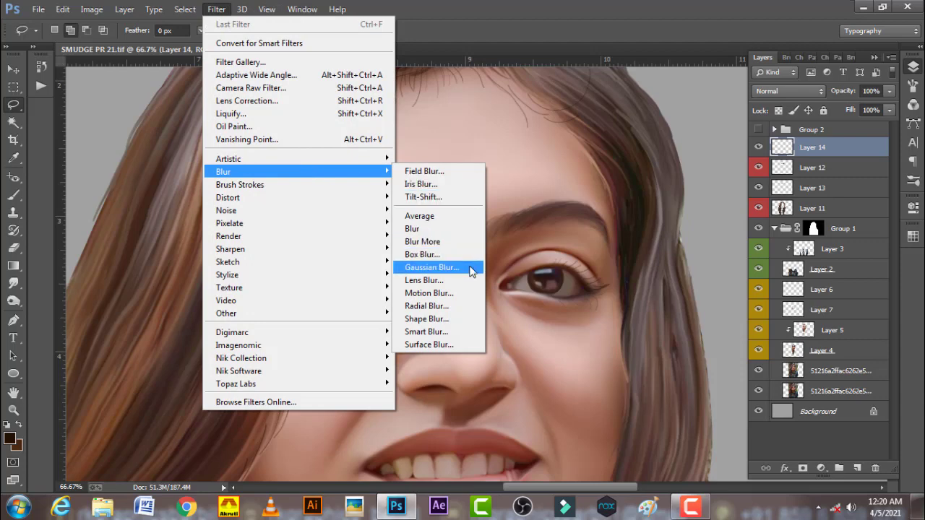
left_click(472, 268)
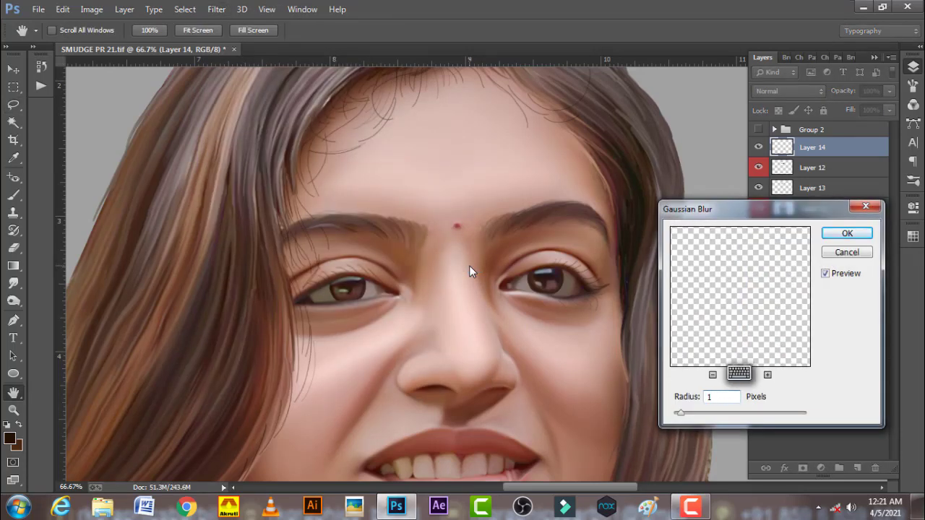
double_click(727, 396)
type("2")
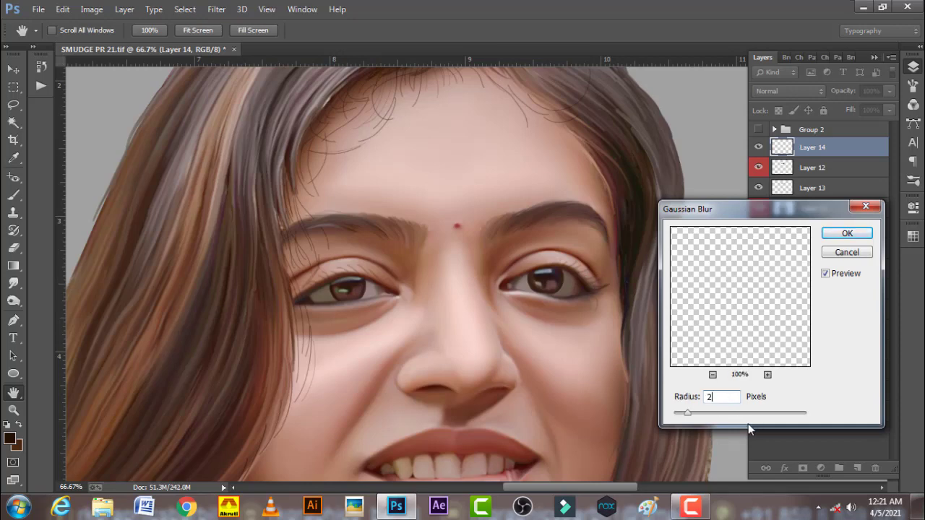
key("BackSpace")
type("1.")
type("5")
Step: Apply the 1.5 px blur, zoom in on the bindi, and add new Layer 15
left_click(844, 233)
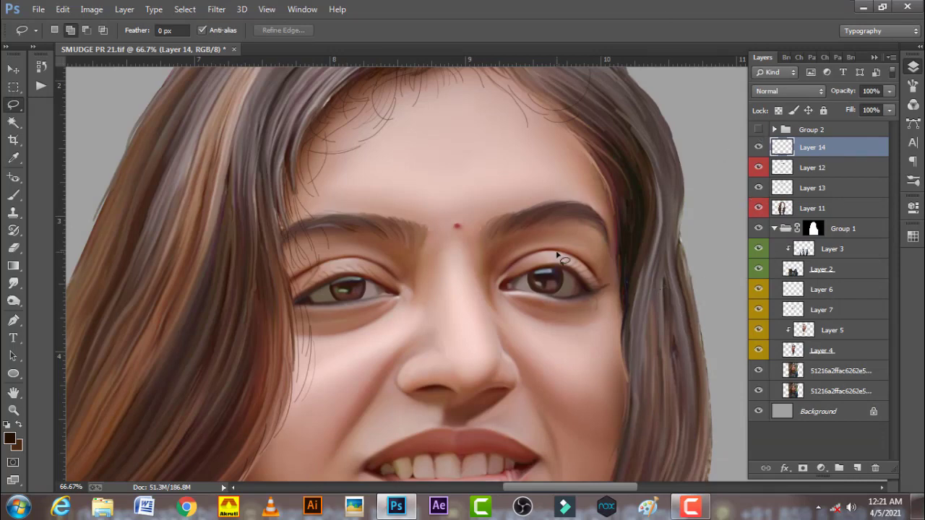
scroll(535, 268, "down", 1)
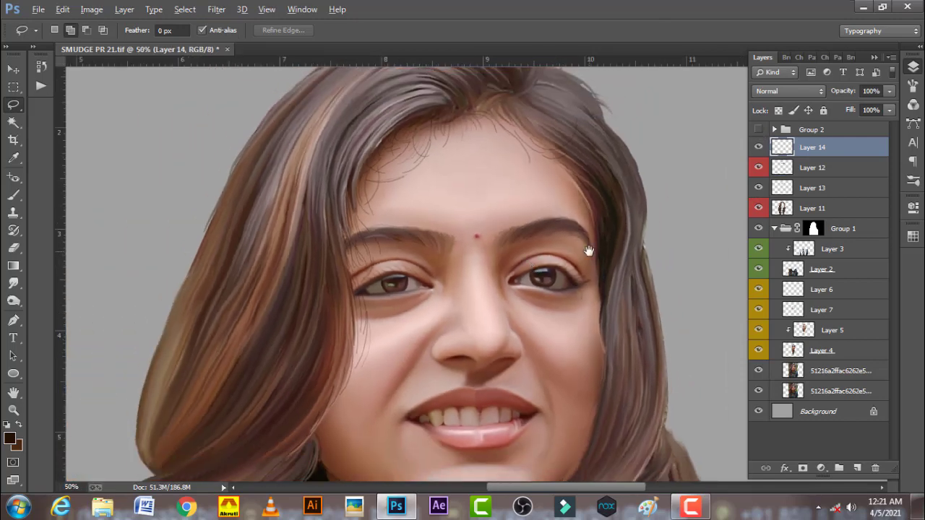
scroll(478, 238, "up", 1)
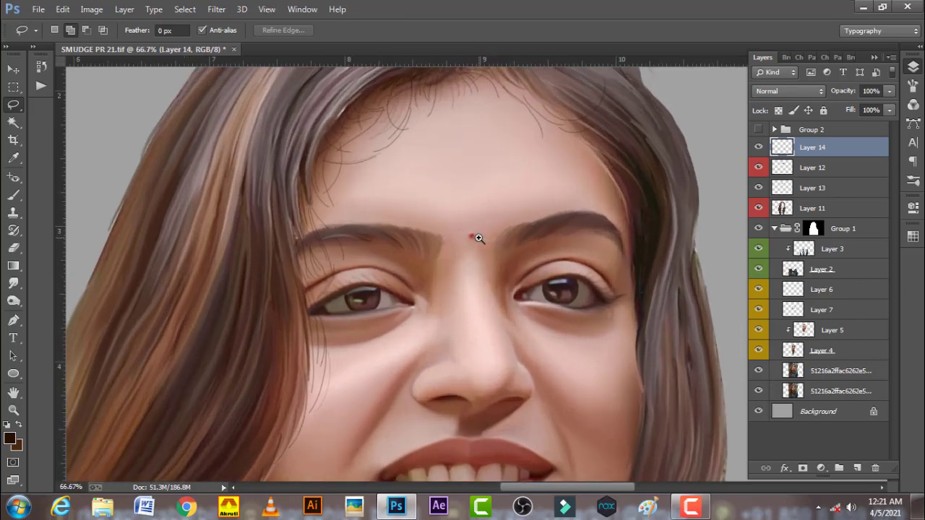
scroll(478, 238, "up", 1)
scroll(478, 238, "up", 1)
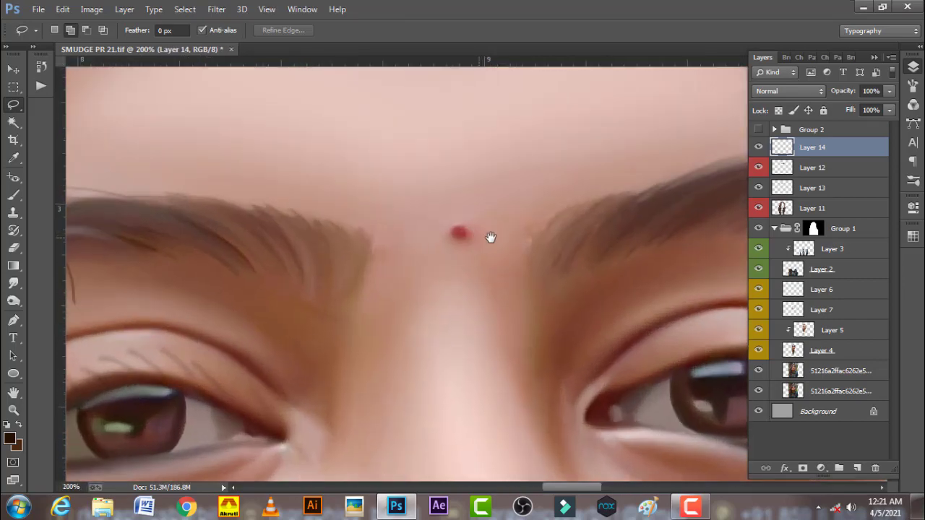
scroll(458, 258, "up", 1)
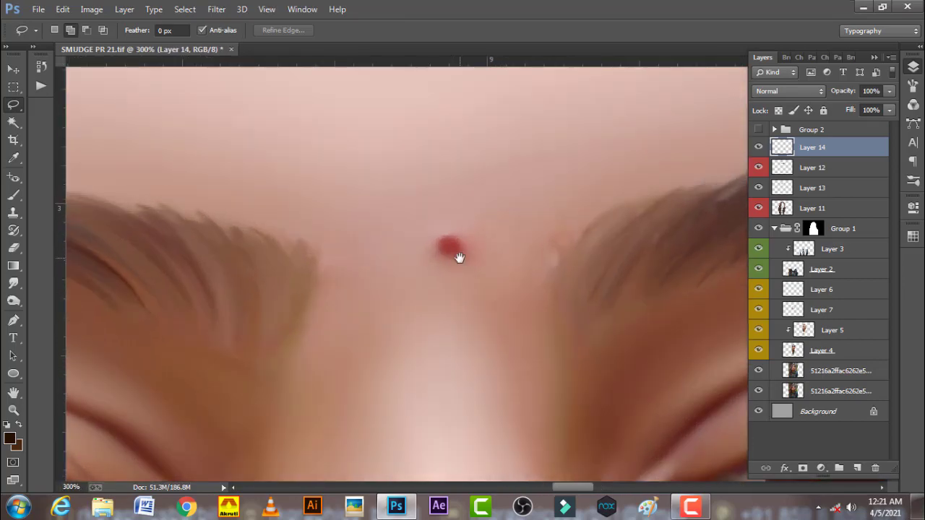
left_click(855, 469)
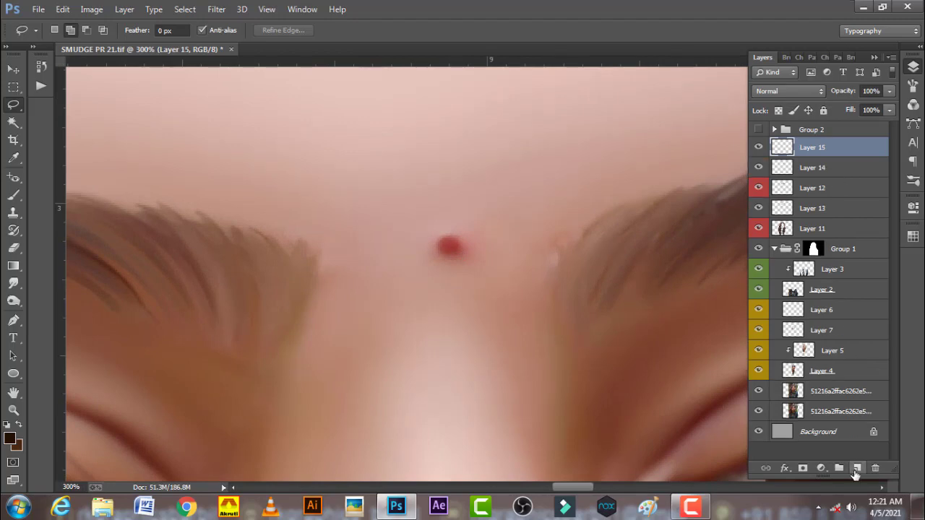
Step: Switch to the Brush tool with the 60 px hard round preset
left_click(15, 197)
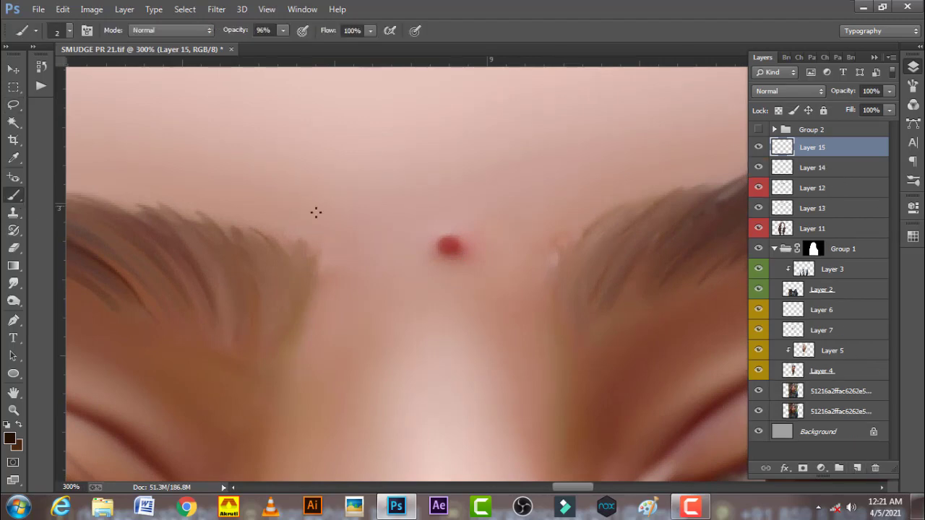
right_click(415, 206)
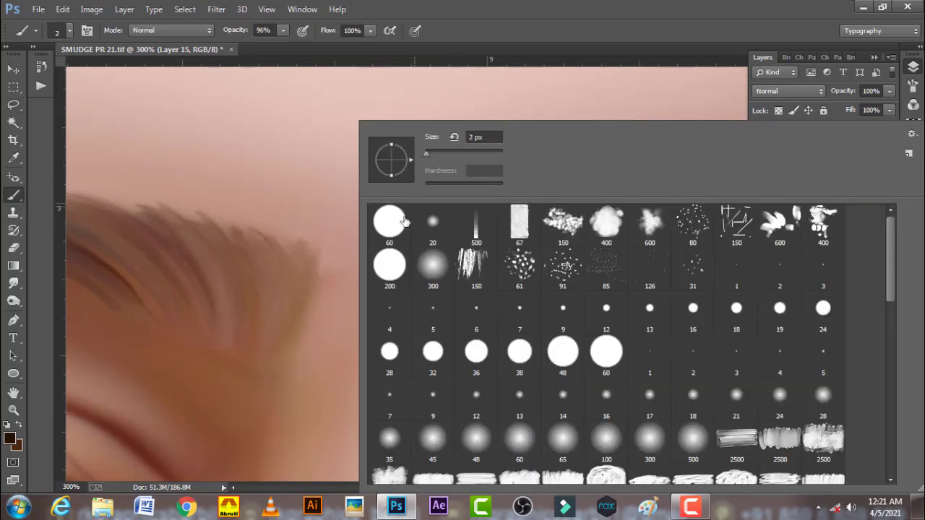
left_click(390, 232)
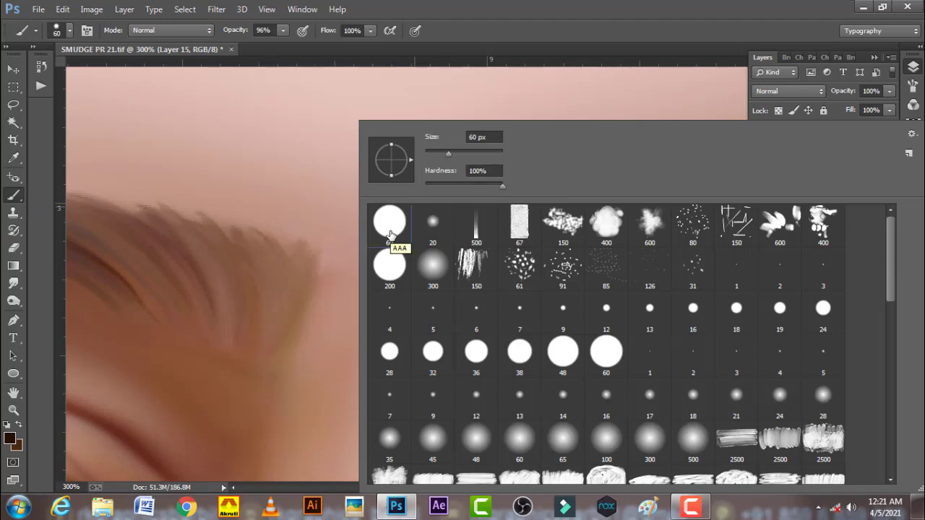
left_click(603, 27)
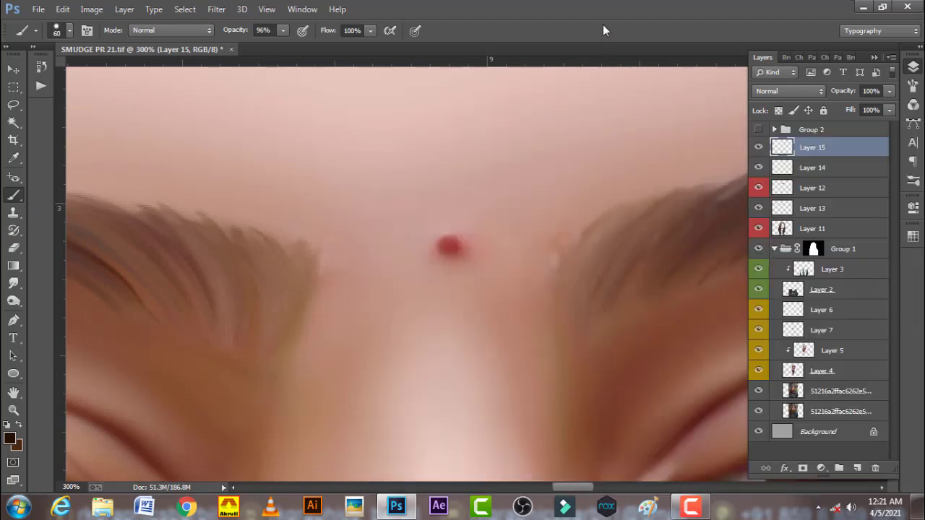
Step: Sample the bindi's red as foreground, shrink the brush, and paint over the bindi
left_click(11, 439)
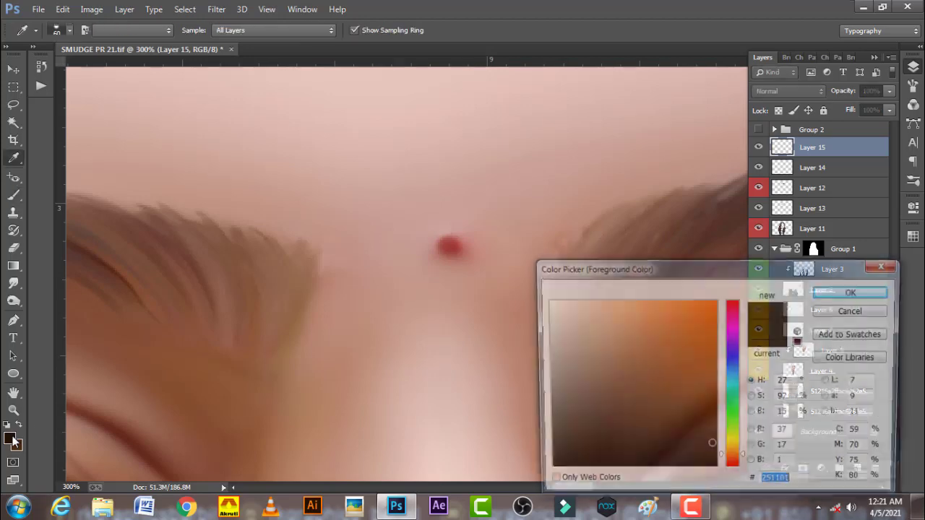
left_click(456, 238)
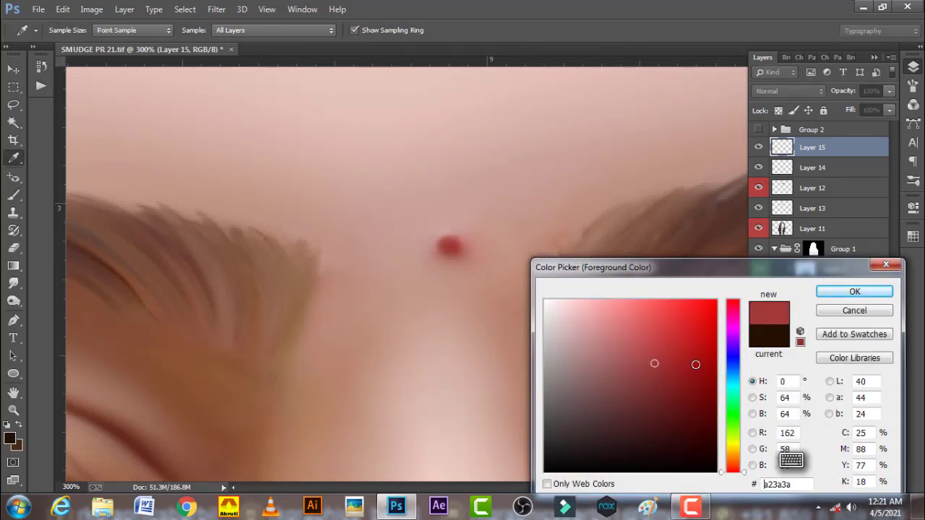
left_click(852, 291)
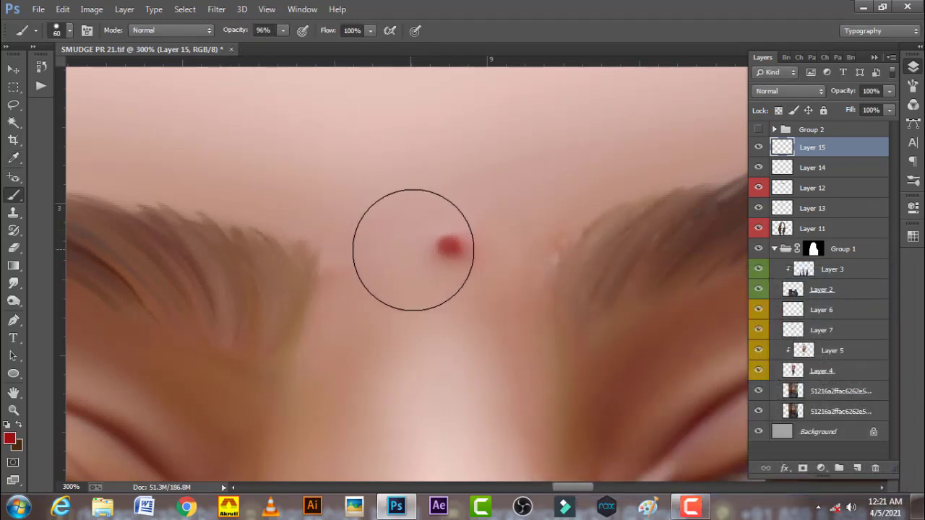
key("bracketleft")
key("bracketleft")
key("bracketleft")
key("bracketleft")
key("bracketleft")
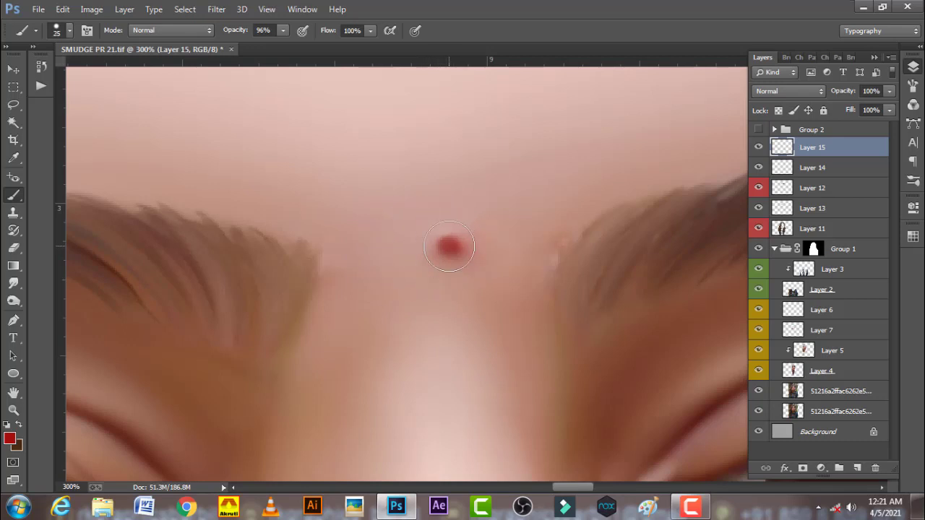
key("bracketleft")
key("bracketleft")
key("bracketleft")
left_click(447, 246)
Step: Turn off Shape Dynamics, Transfer and Spacing, then dab a solid red dot on the bindi
left_click(912, 92)
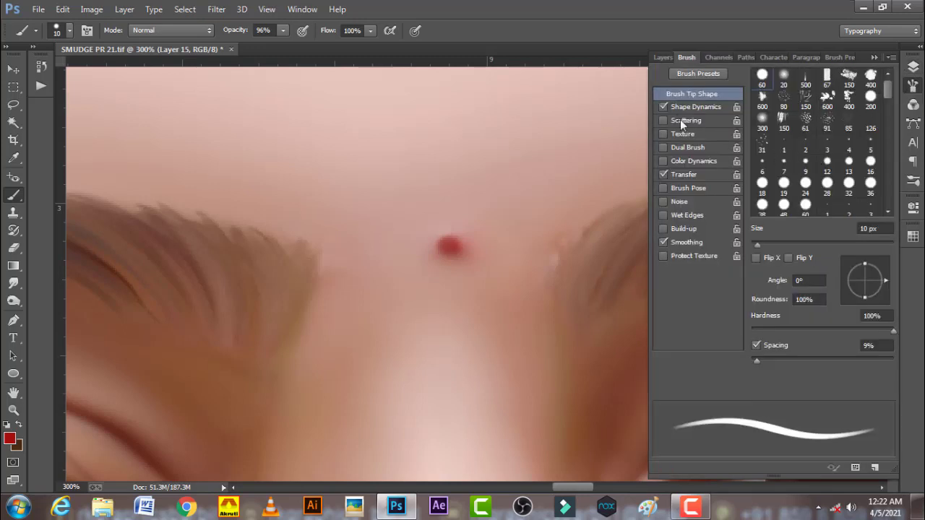
left_click(664, 107)
left_click(664, 174)
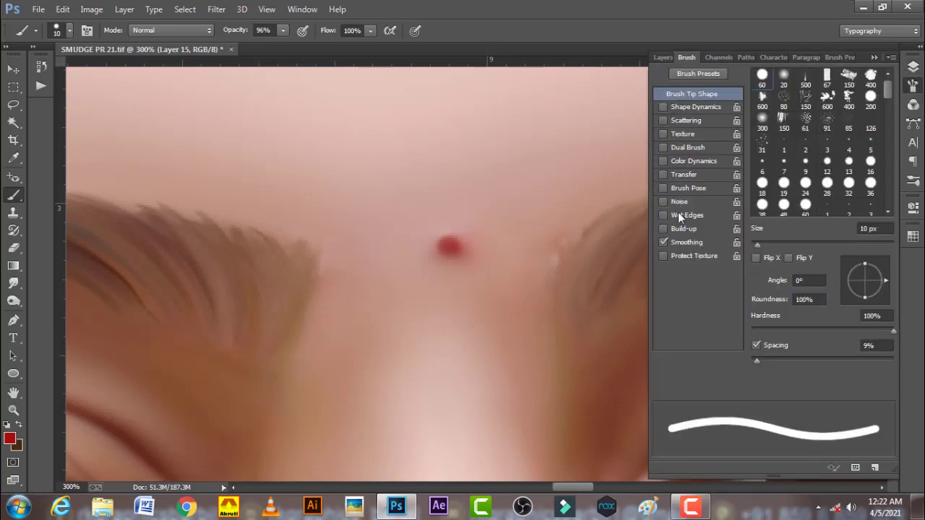
left_click(755, 344)
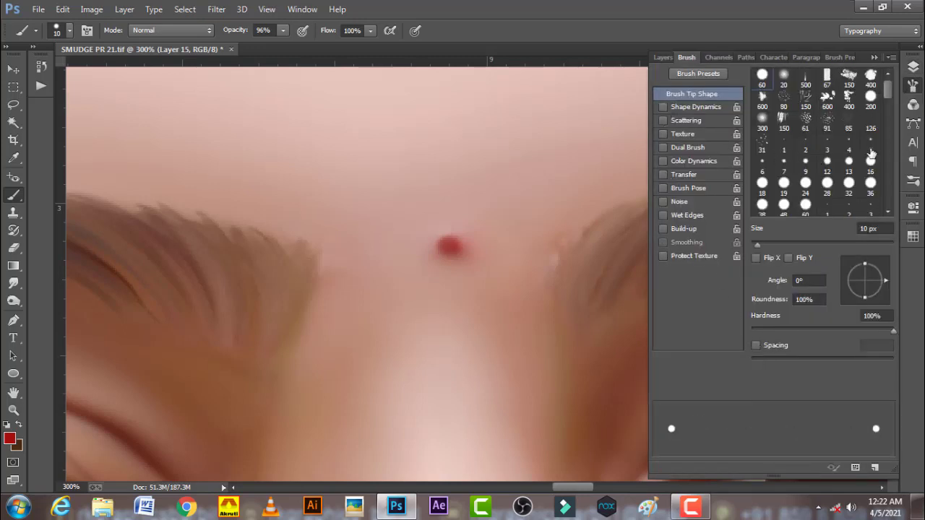
left_click(913, 66)
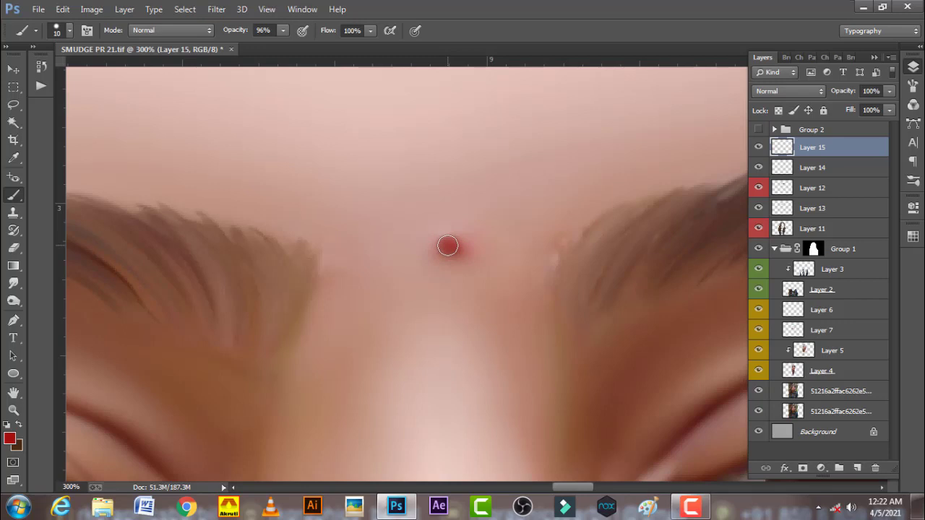
left_click(448, 247)
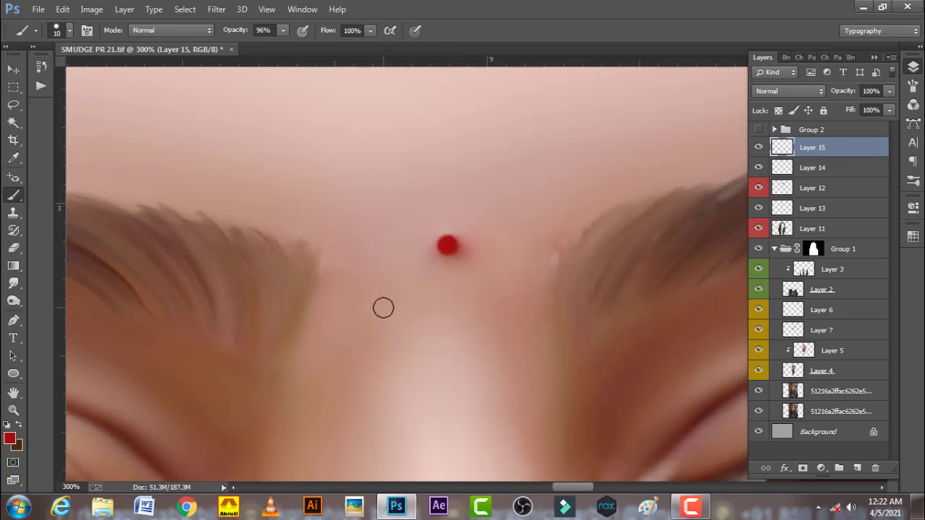
Step: Hide Layer 15, select Layer 5, and set up the Smudge tool with a 300 px soft tip without Spacing
left_click(758, 147)
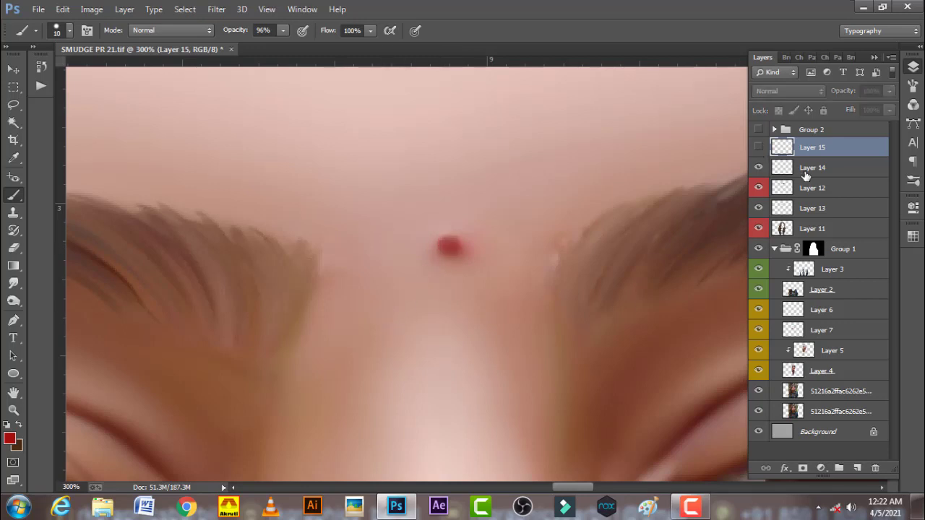
left_click(828, 353)
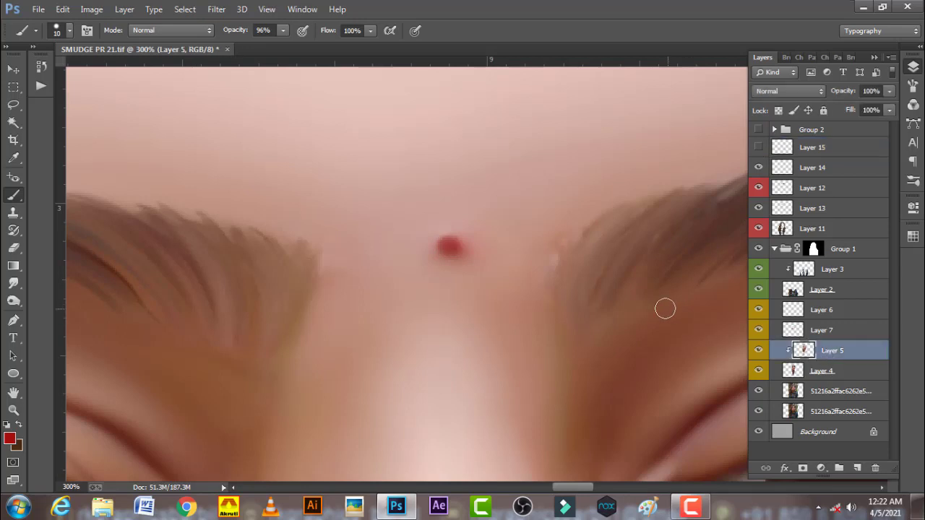
left_click(14, 284)
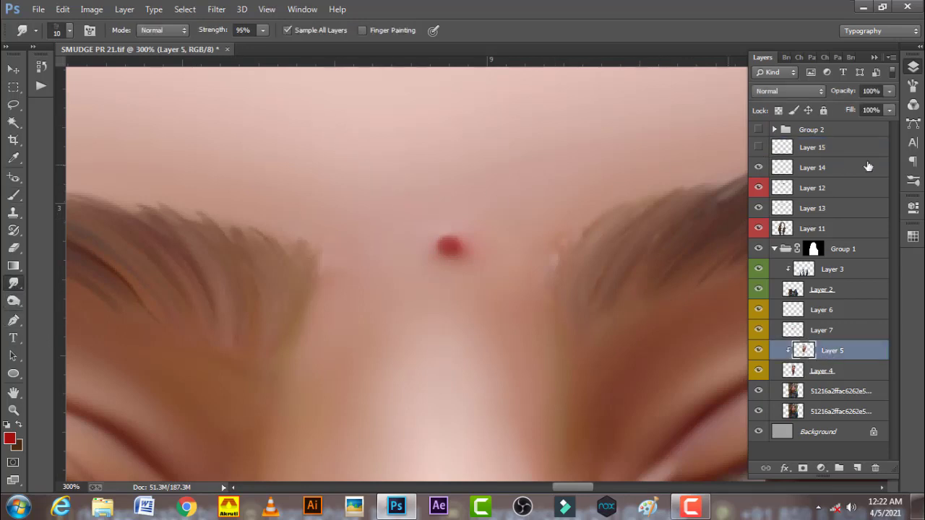
left_click(912, 85)
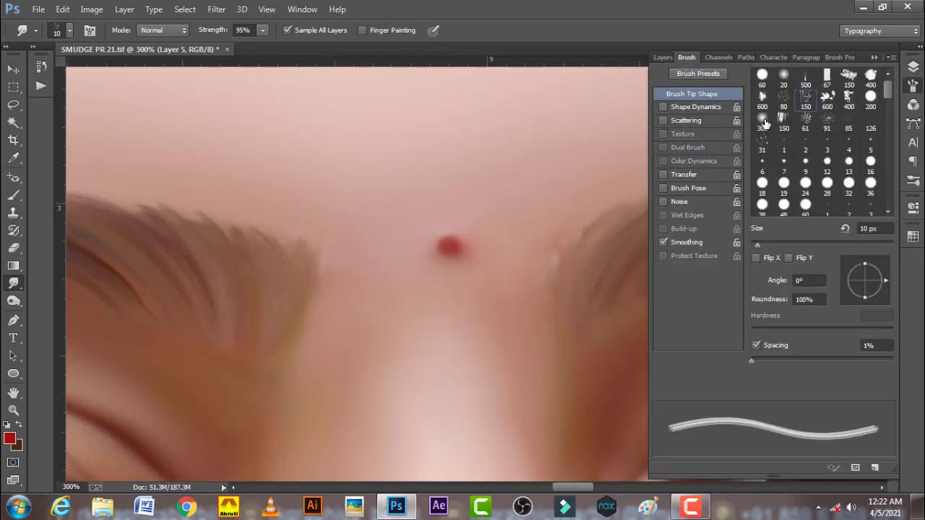
left_click(763, 121)
left_click(756, 345)
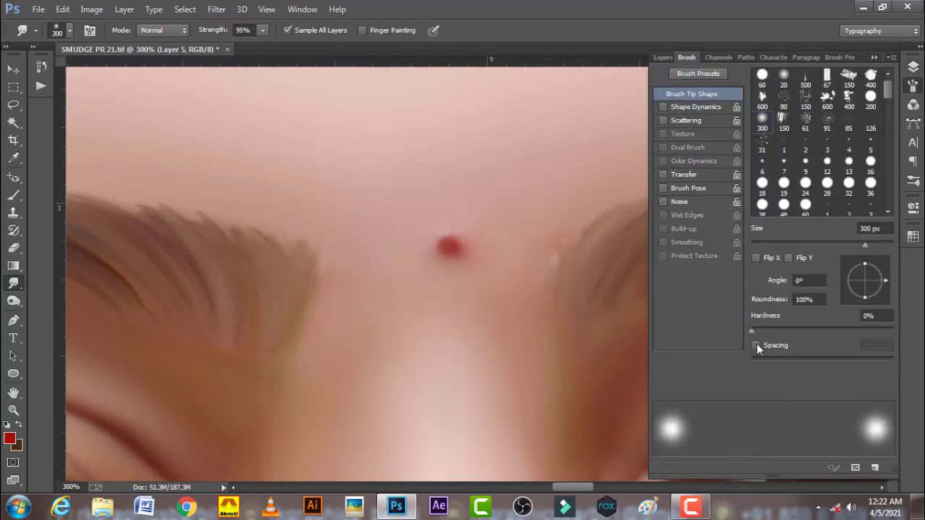
left_click(913, 67)
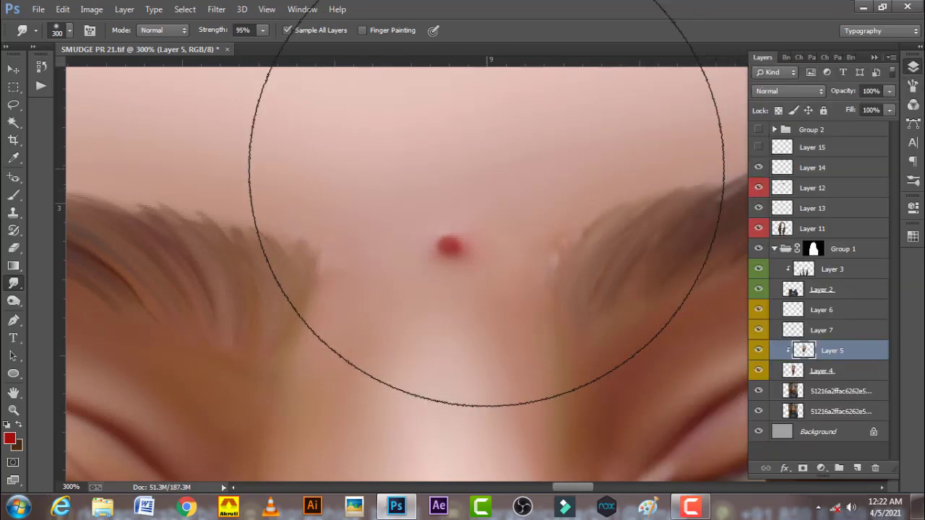
Step: Shrink the smudge brush to a tiny size and smudge away the faint red spot on the forehead
key("bracketleft")
key("bracketleft")
key("bracketleft")
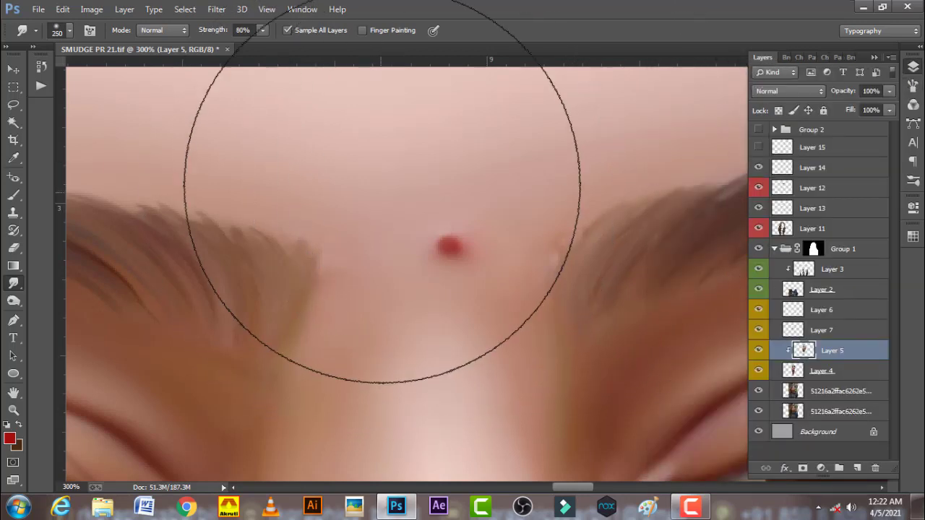
key("bracketleft")
key("bracketleft")
key("bracketleft")
key("bracketleft")
key("bracketleft")
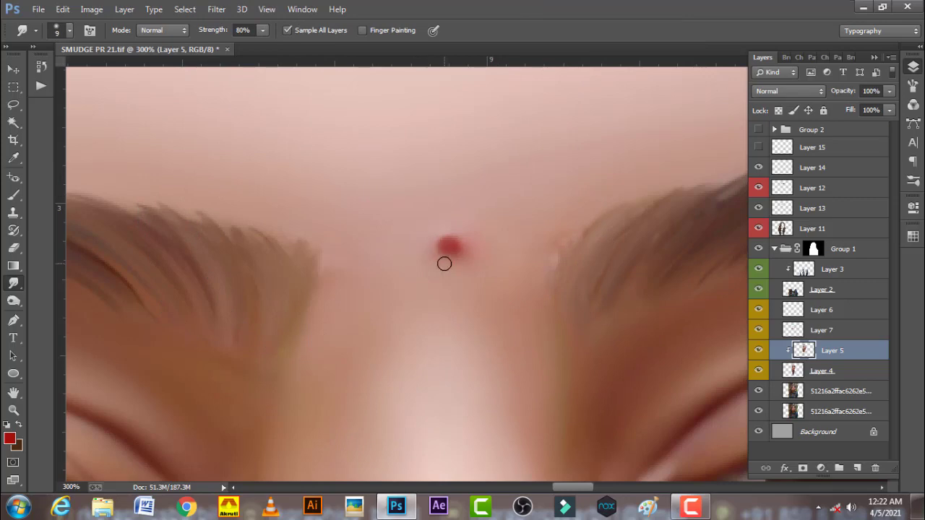
mouse_move(442, 263)
left_mouse_down()
mouse_move(453, 225)
mouse_move(442, 248)
mouse_move(458, 255)
mouse_move(433, 252)
left_mouse_up()
key("bracketright")
key("bracketright")
key("bracketleft")
key("bracketleft")
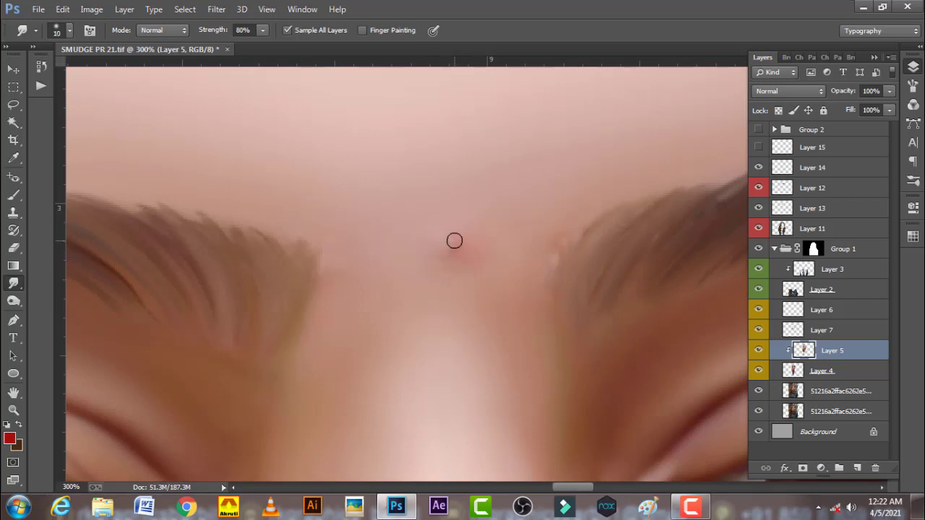
key("bracketright")
key("bracketright")
key("bracketright")
key("bracketright")
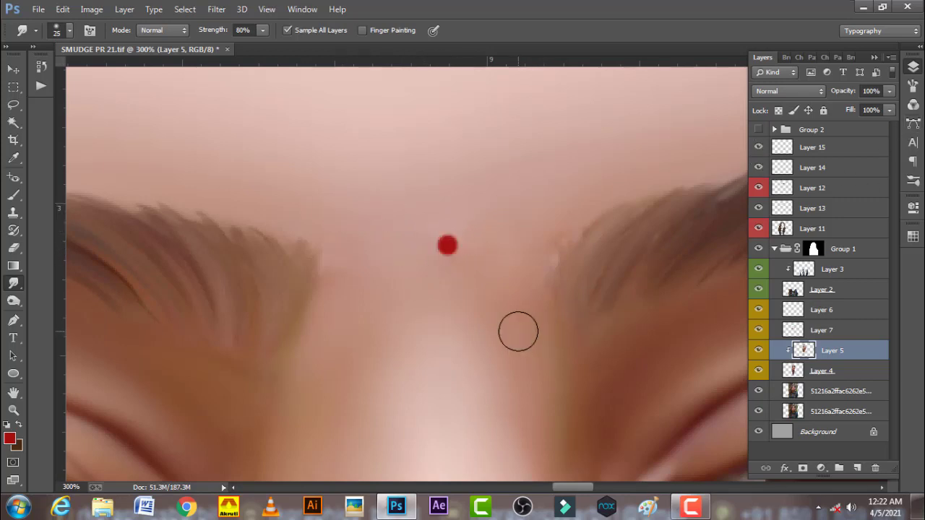
Step: Zoom out to the whole portrait, then add an empty Layer 16 above Layer 15
left_click(511, 316, "ctrl+alt")
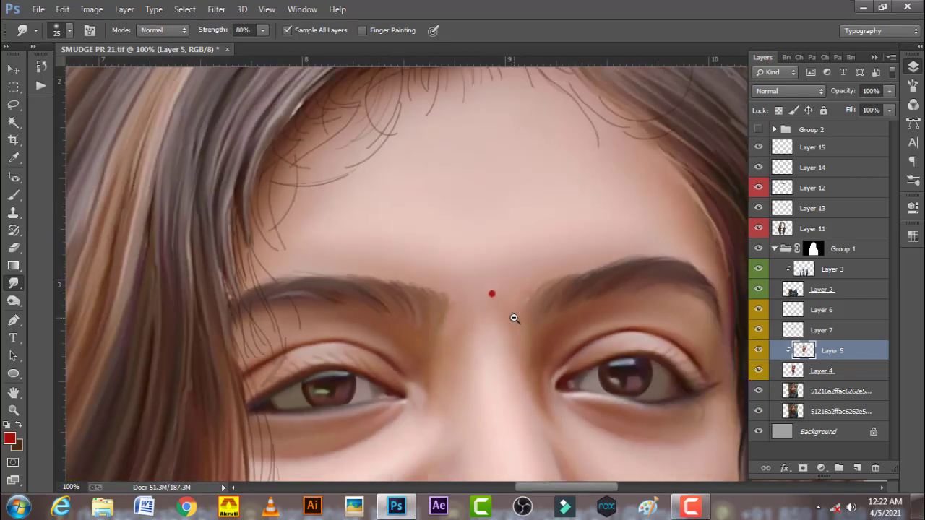
left_click(513, 317, "ctrl+alt")
left_click_drag(553, 299, 526, 320)
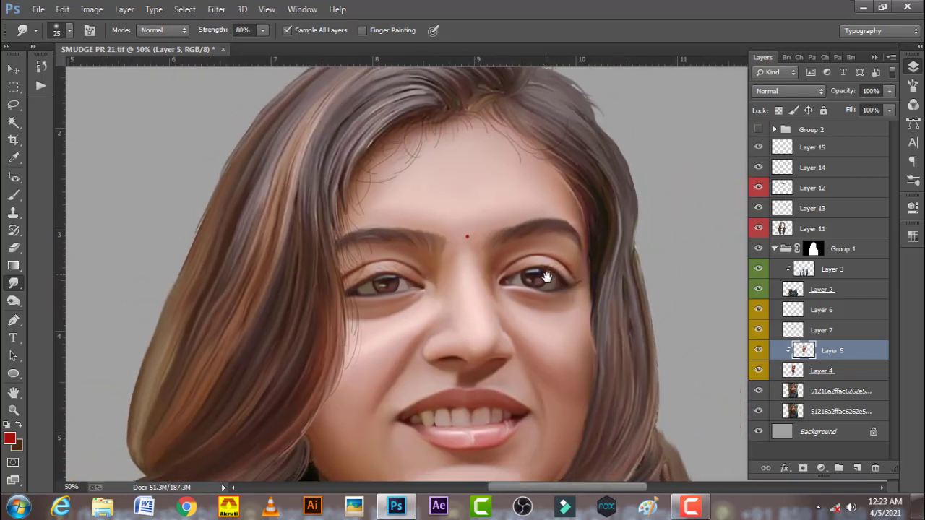
left_click(528, 322, "ctrl+alt")
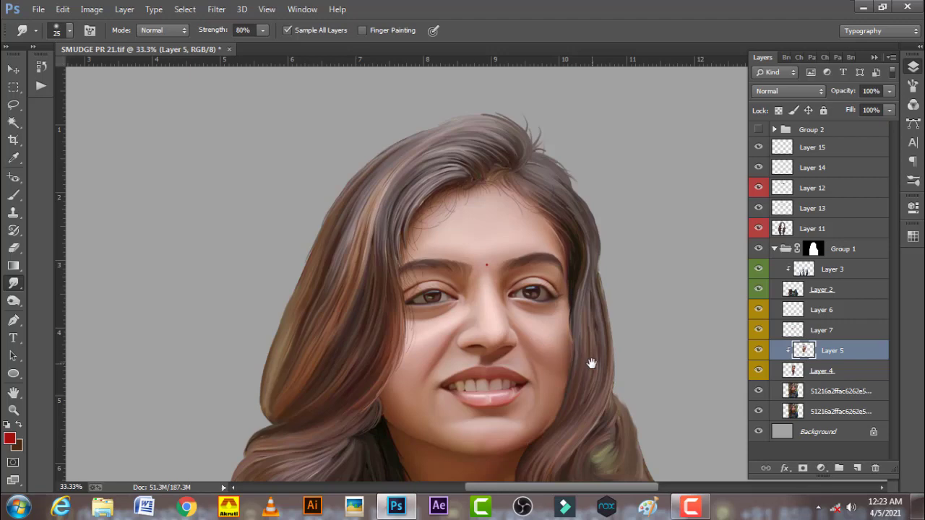
left_click_drag(553, 275, 543, 283)
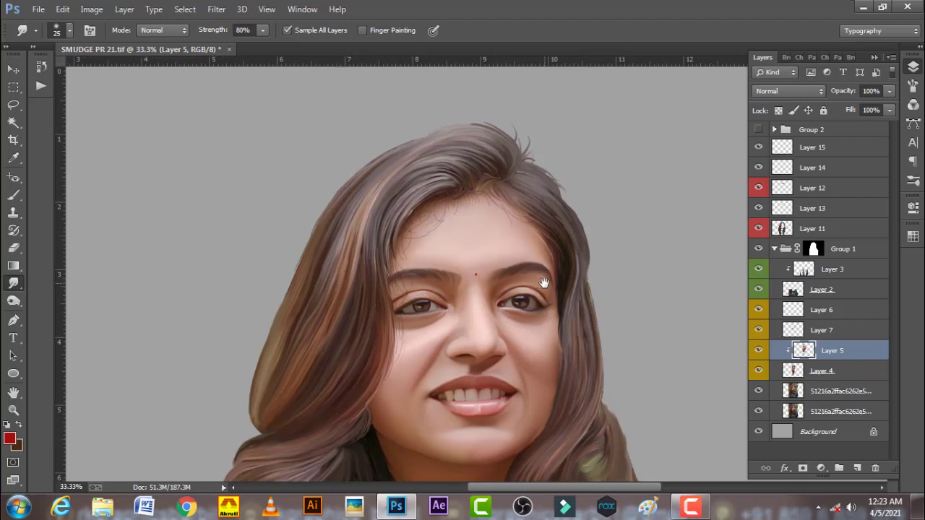
left_click(558, 331, "ctrl+alt")
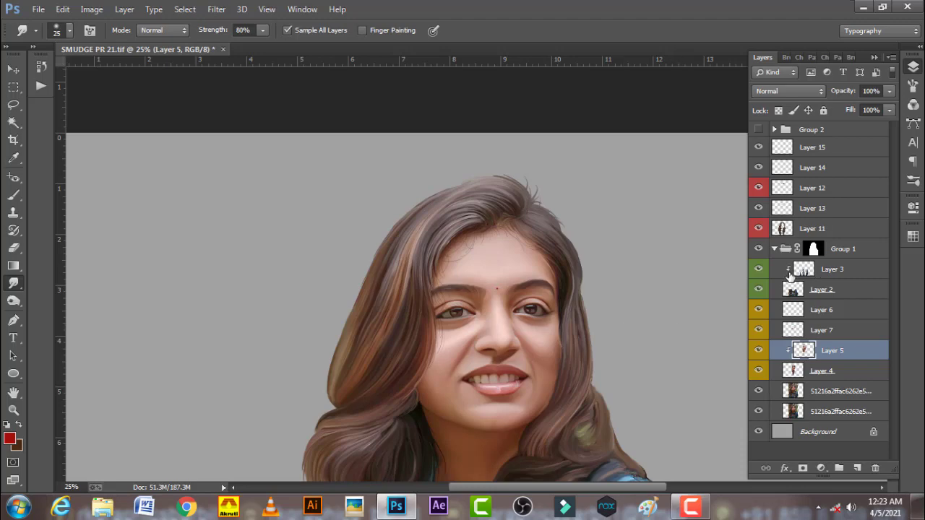
left_click(775, 249)
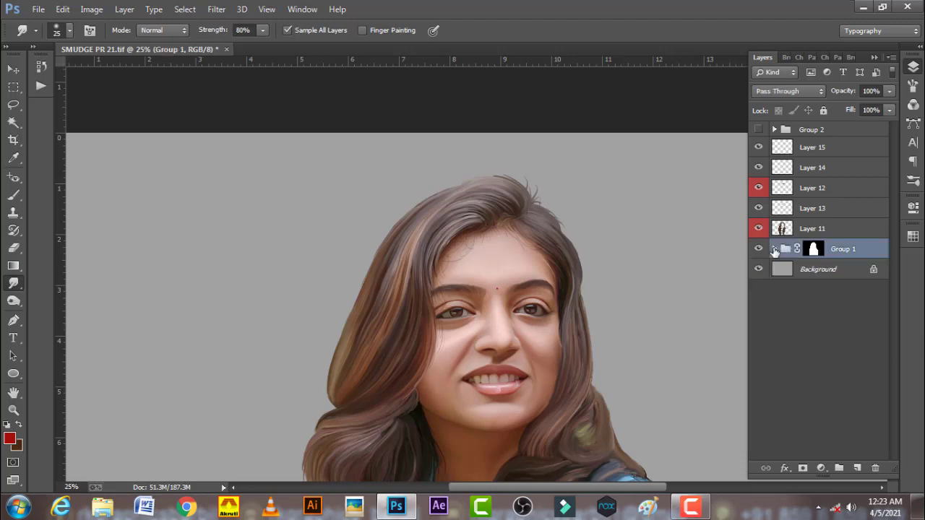
left_click(775, 248)
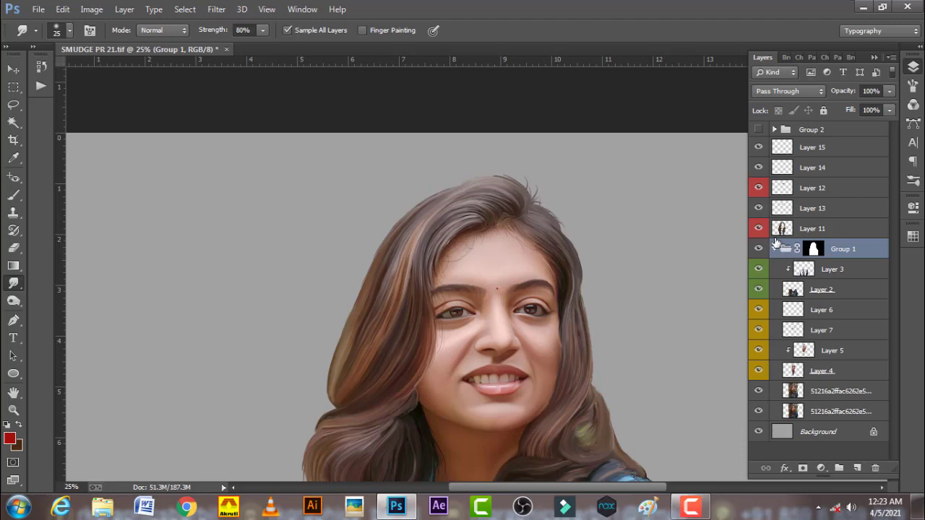
left_click(842, 151)
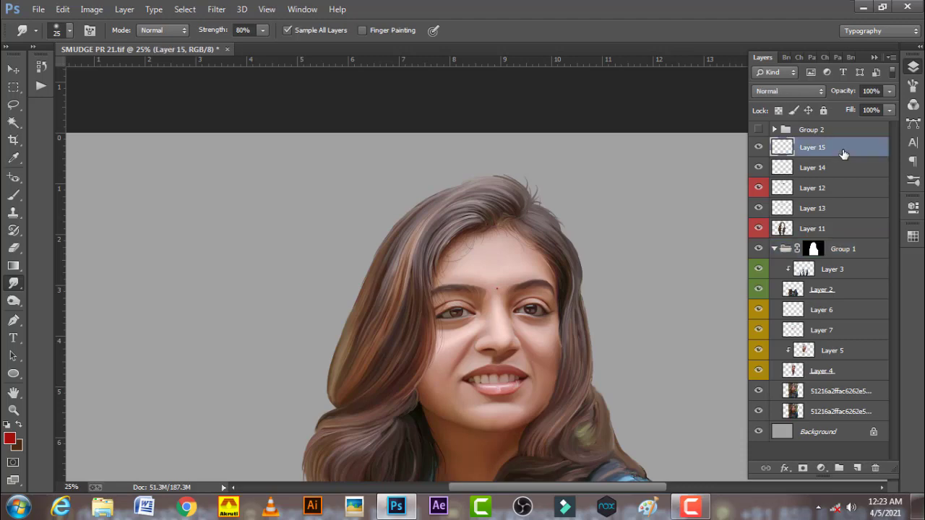
left_click(857, 468)
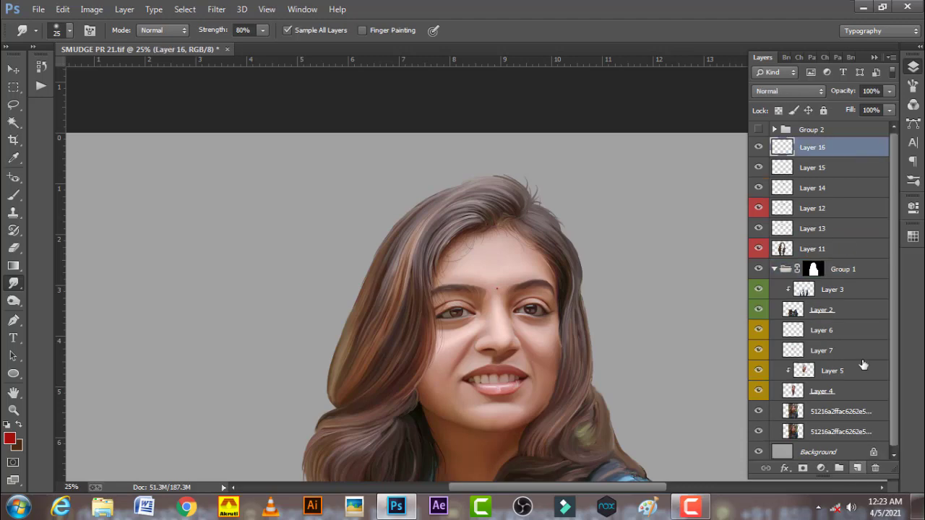
Step: Give Layer 16 a yellow colour label and rename it STROKE
right_click(814, 153)
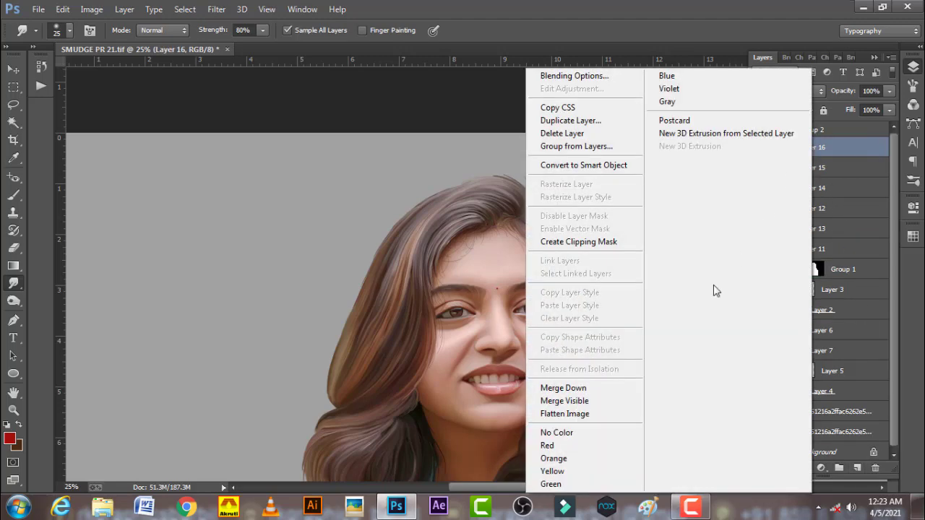
left_click(623, 471)
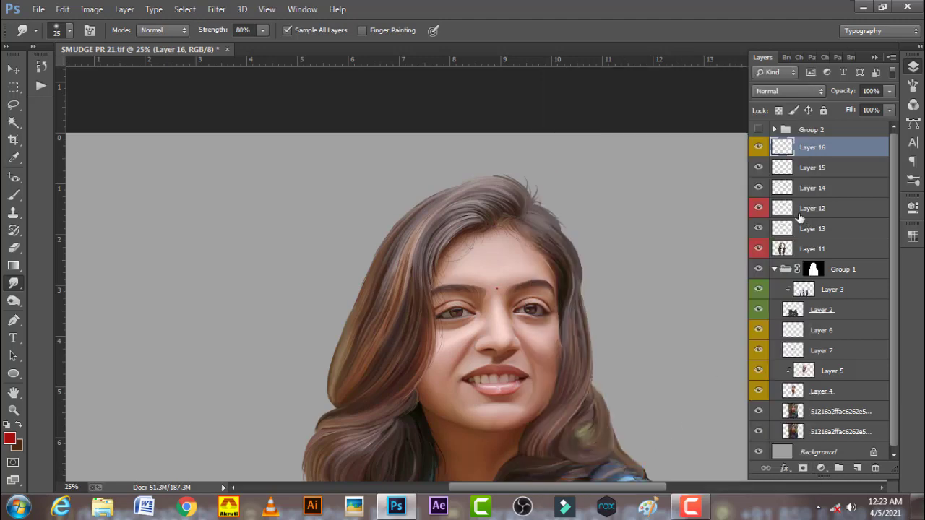
double_click(813, 148)
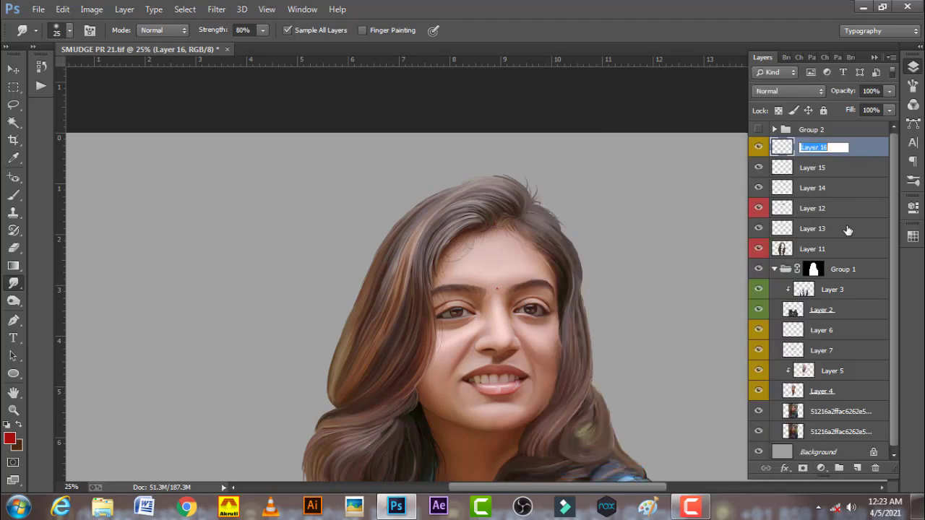
type("STROKE")
left_click(874, 150)
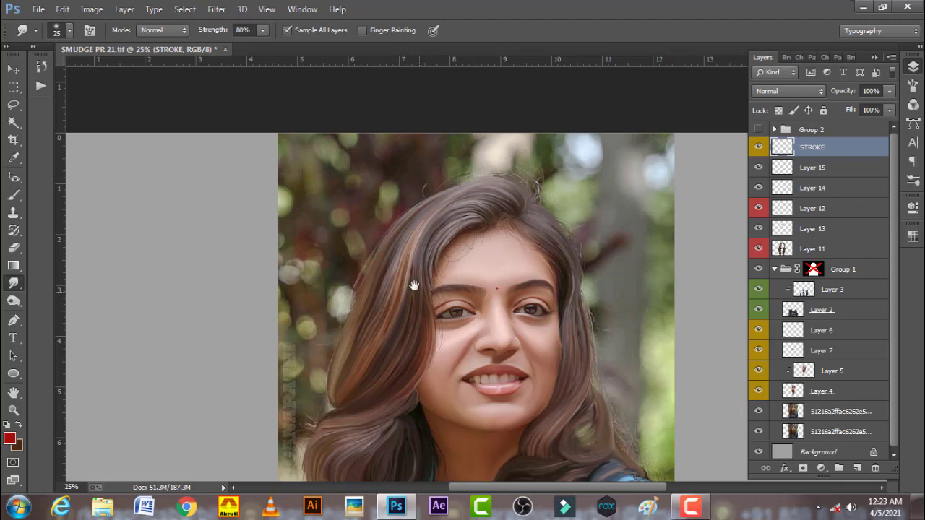
scroll(411, 249, "up", 1)
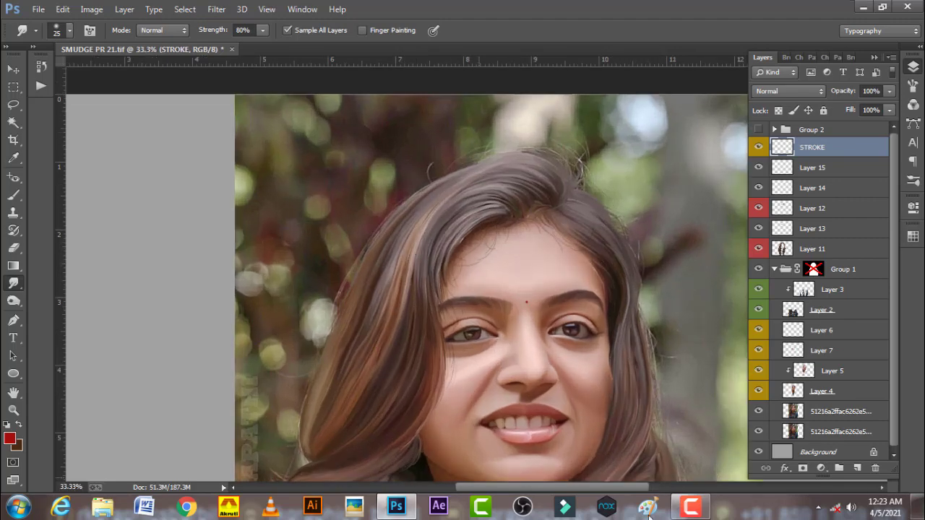
Step: Place a few test Pen path points at the hairline, then hide Layers 11 to 15
left_click(13, 320)
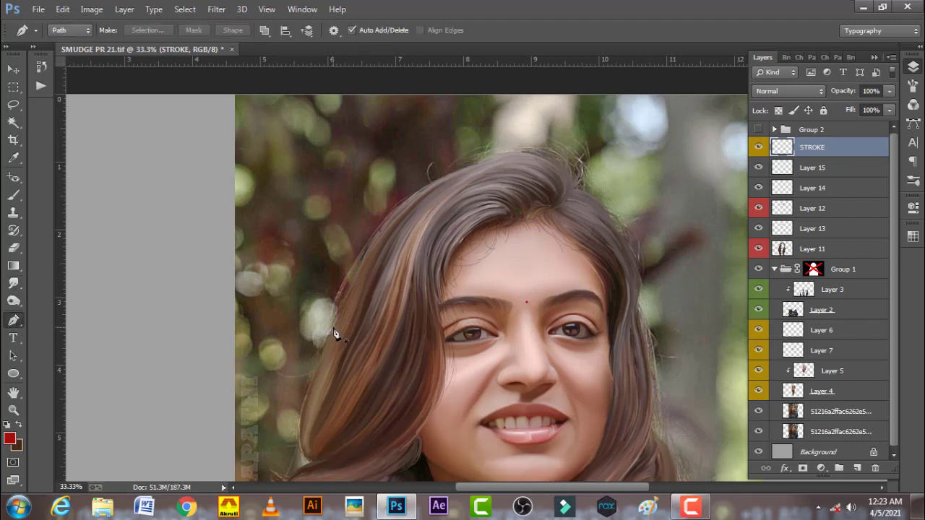
left_click(448, 191)
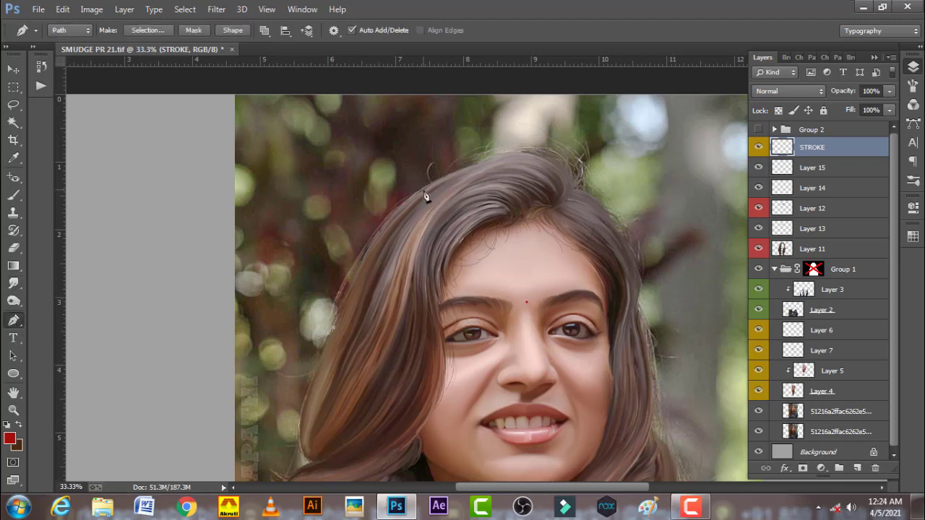
left_click_drag(418, 192, 504, 129)
left_click(458, 182, "ctrl")
left_click_drag(435, 163, 448, 203)
left_click_drag(405, 281, 426, 240)
left_click_drag(758, 253, 758, 166)
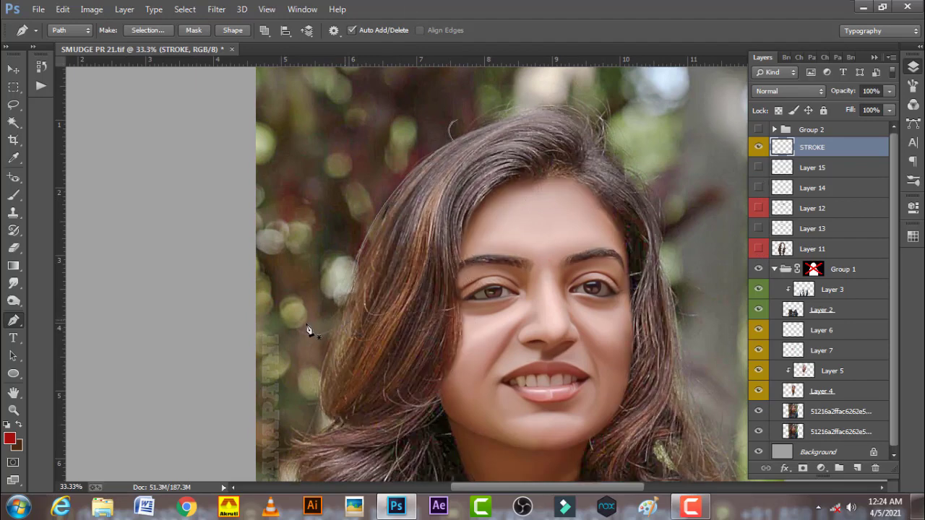
Step: Trace the first curved paths along loose strands on the left side of the hair
left_click_drag(293, 328, 266, 306)
scroll(355, 264, "down", 3)
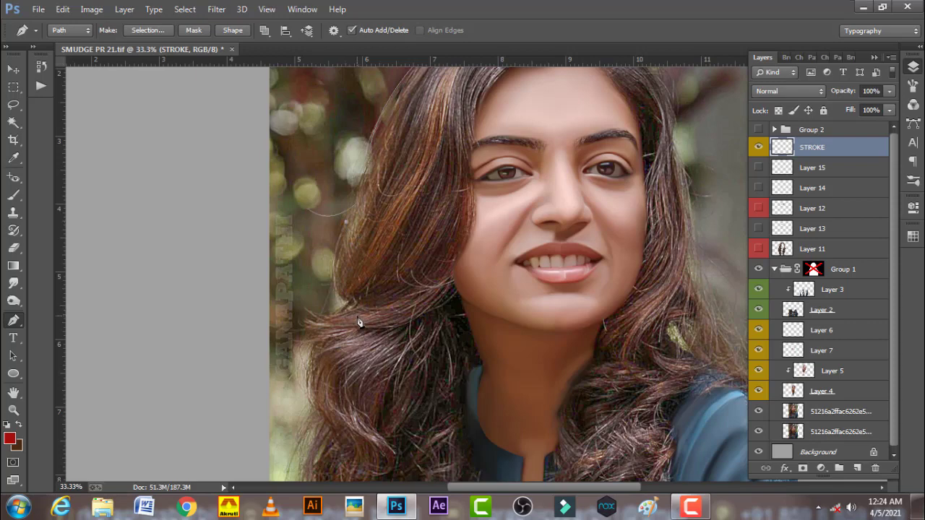
left_click_drag(357, 316, 408, 348)
key("Escape")
key("Escape")
left_click(301, 313)
left_click_drag(316, 332, 339, 332)
left_click(280, 336)
left_click_drag(354, 329, 397, 305)
key("Return")
Step: Pan toward the shoulders, discard misplaced points, and bend a new path along a strand
left_click_drag(398, 351, 398, 247)
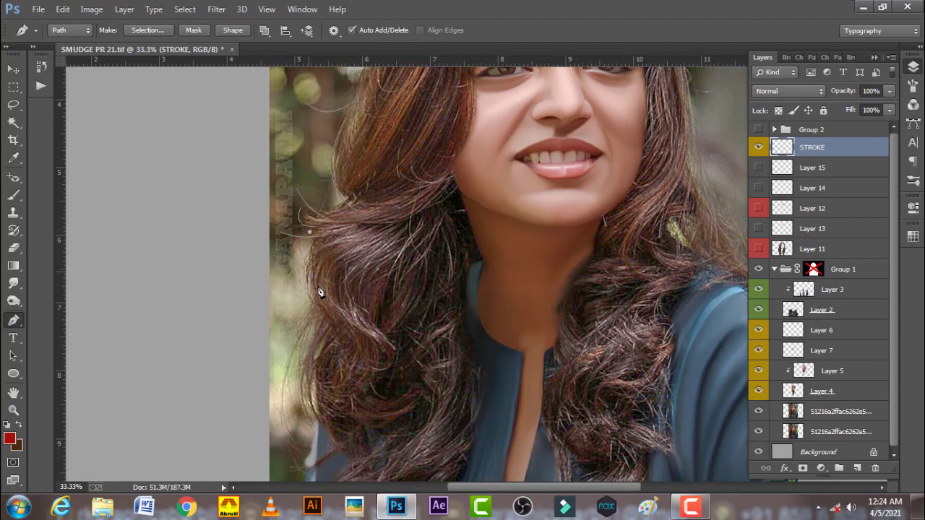
left_click(310, 232)
key("Delete")
left_click_drag(282, 295, 279, 337)
key("Delete")
left_click_drag(369, 312, 373, 315)
key("Escape")
mouse_move(306, 369)
left_mouse_down()
mouse_move(327, 402)
mouse_move(357, 279)
left_mouse_up()
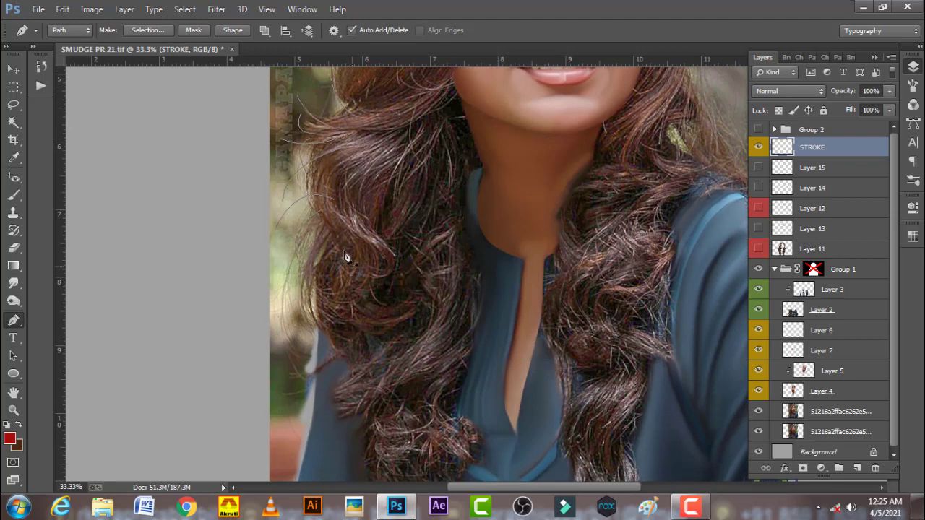
Step: Draw curved paths from the tops of left strands down, plus one flaring out
left_click(319, 216)
left_click_drag(314, 358, 388, 393)
key("Escape")
left_click_drag(270, 309, 246, 304)
key("Escape")
left_click(327, 223)
left_click_drag(318, 339, 359, 385)
key("Escape")
Step: Trace more curved paths along the lower left strands, then pan further down the hair
left_click(335, 228)
left_click_drag(323, 334, 365, 361)
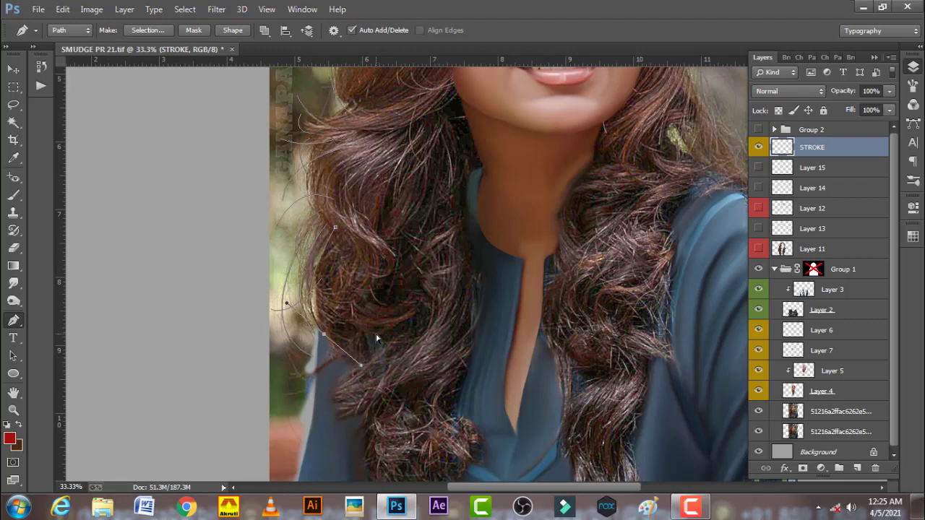
key("Escape")
left_click(354, 338)
left_click_drag(290, 381, 261, 391)
left_click_drag(309, 286, 337, 339)
left_click_drag(382, 398, 382, 337)
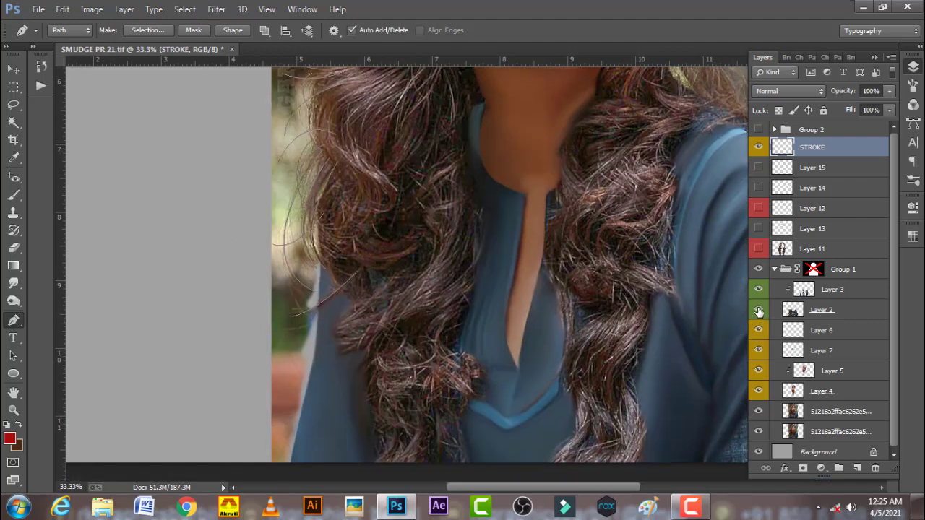
Step: Hide Layer 2's painted blue shirt and trace a strand path over the shirt
left_click(758, 310)
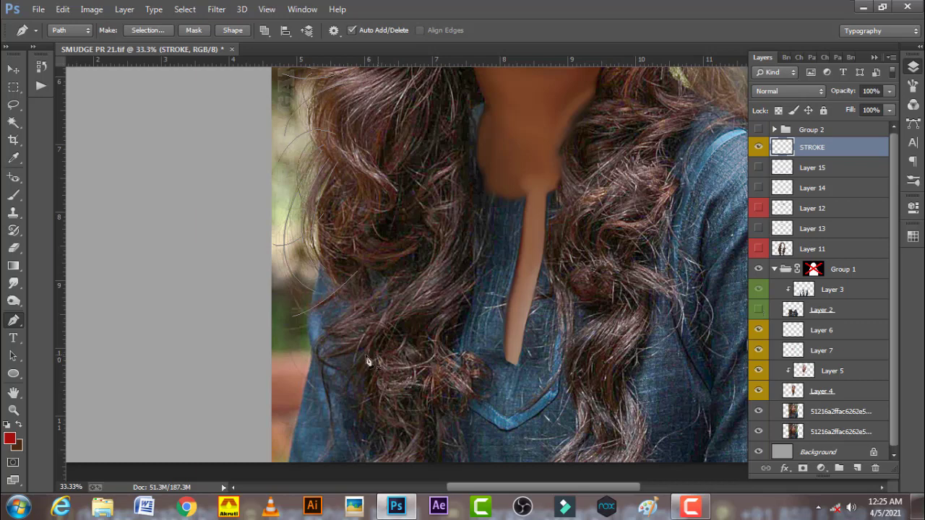
left_click(283, 260)
left_click_drag(293, 311, 345, 338)
key("Escape")
left_click_drag(318, 390, 363, 424)
Step: Reframe on the hair crown and trace curved strand paths down the right hair edge
left_click_drag(541, 393, 530, 434)
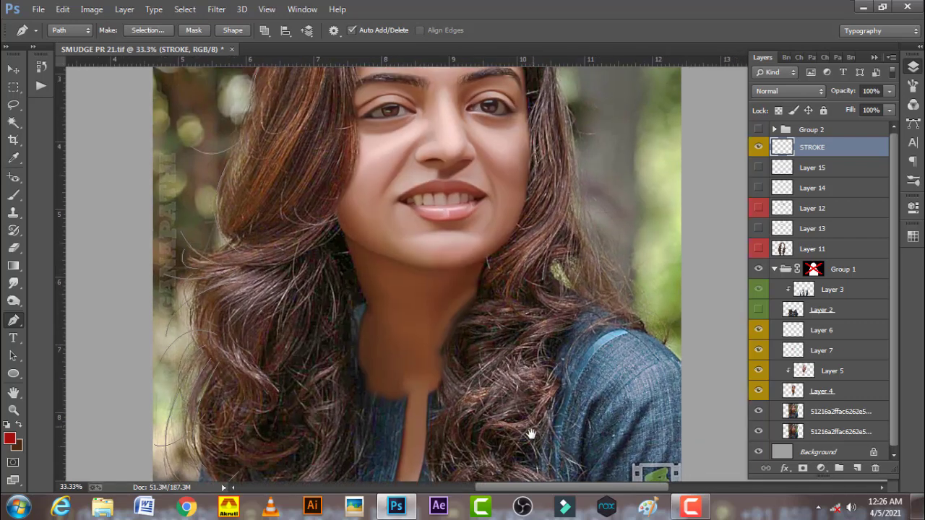
left_click_drag(541, 302, 535, 372)
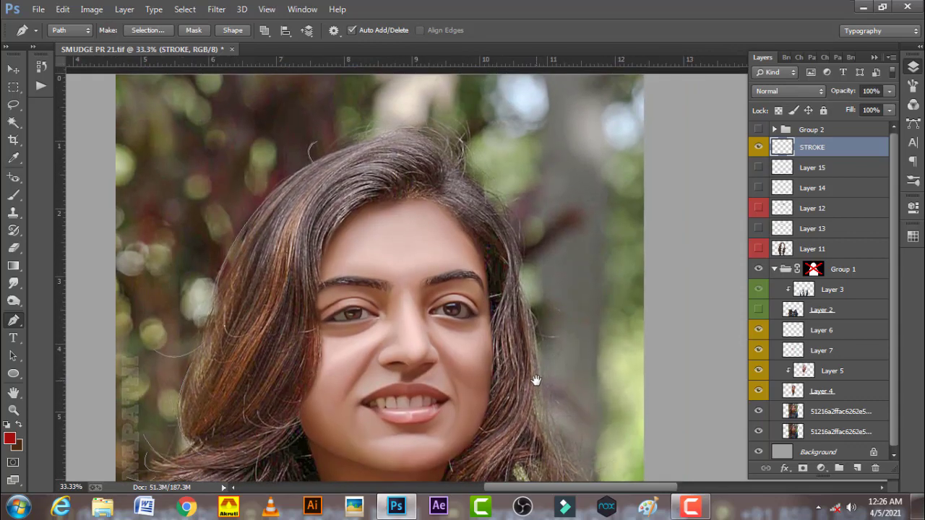
left_click_drag(448, 218, 431, 239)
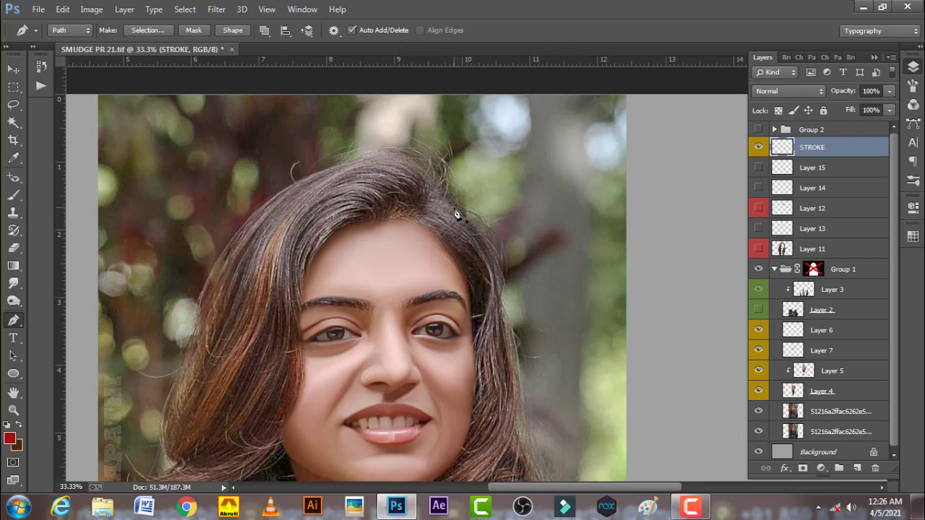
left_click_drag(490, 246, 490, 287)
key("Return")
left_click(500, 258)
left_click(475, 233)
left_click_drag(506, 284, 493, 328)
key("Return")
Step: Add further curved strand paths along the right side of the hair
left_click_drag(516, 355, 503, 374)
left_click(548, 341, "ctrl")
left_click(503, 345)
left_click(531, 391, "ctrl")
left_click(514, 375)
left_click_drag(563, 339, 555, 340)
Step: Bring the lower face into view and trace a strand down toward the shoulder
left_click_drag(547, 386, 502, 262)
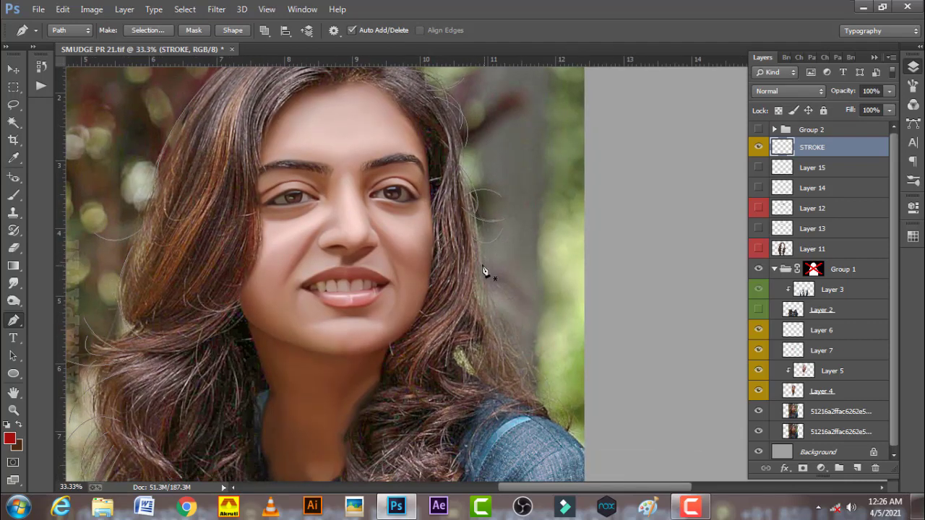
left_click(466, 242)
left_click_drag(519, 336, 510, 352)
key("ctrl+z")
left_click_drag(553, 407, 551, 442)
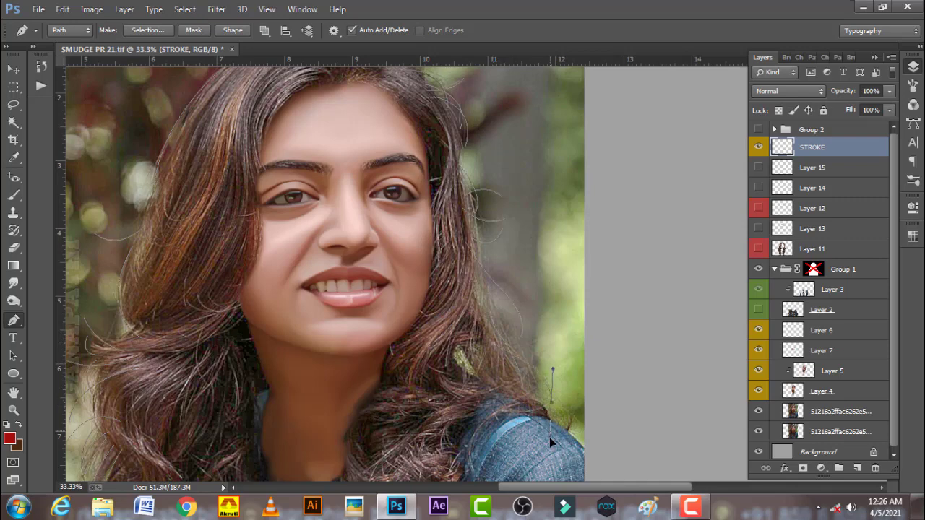
Step: Draw strand paths along the shoulder edge, then add a segment near the upper hair
left_click(555, 341)
left_click_drag(493, 358, 464, 352)
key("Return")
left_click_drag(564, 391, 585, 355)
key("ctrl+z")
left_click_drag(583, 431, 588, 463)
left_click_drag(532, 183, 547, 268)
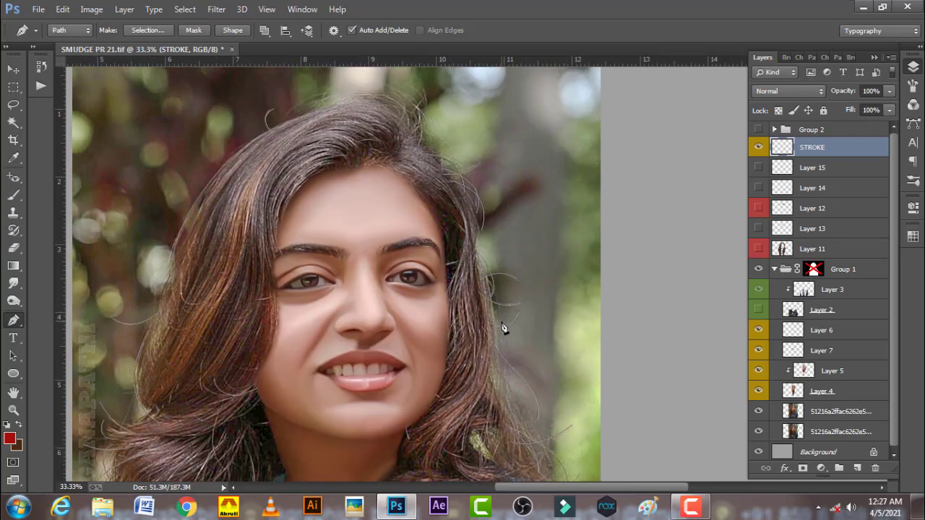
left_click(497, 349)
left_click_drag(433, 214, 472, 323)
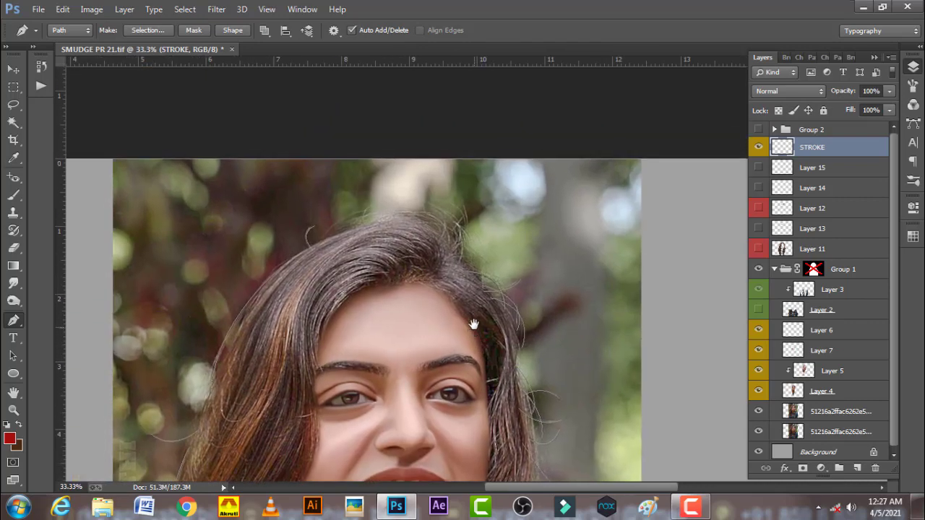
Step: At 50% zoom, draw a curved strand path across the top of the crown
scroll(405, 249, "up", 1)
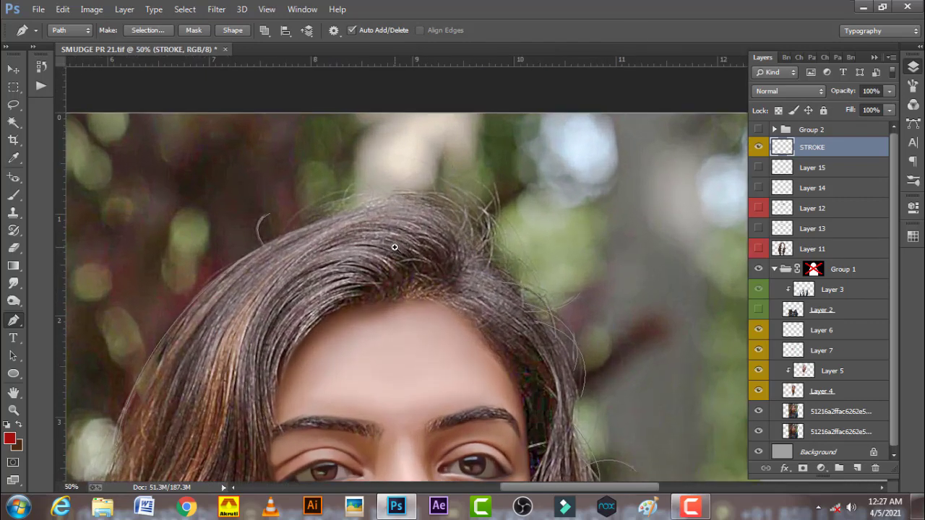
left_click(285, 227)
left_click_drag(390, 195, 451, 219)
key("Return")
left_click(368, 167)
key("ctrl+z")
key("ctrl+z")
key("ctrl+shift+z")
Step: Add a strand path curving from the crown down the right side of the hair
left_click(456, 228)
left_click(397, 185)
mouse_move(461, 233)
left_mouse_down()
mouse_move(444, 327)
mouse_move(460, 323)
left_mouse_up()
key("Escape")
Step: Draw two more strand paths right of the crown, one curved and one straight
left_click(471, 177)
left_click_drag(492, 245, 475, 304)
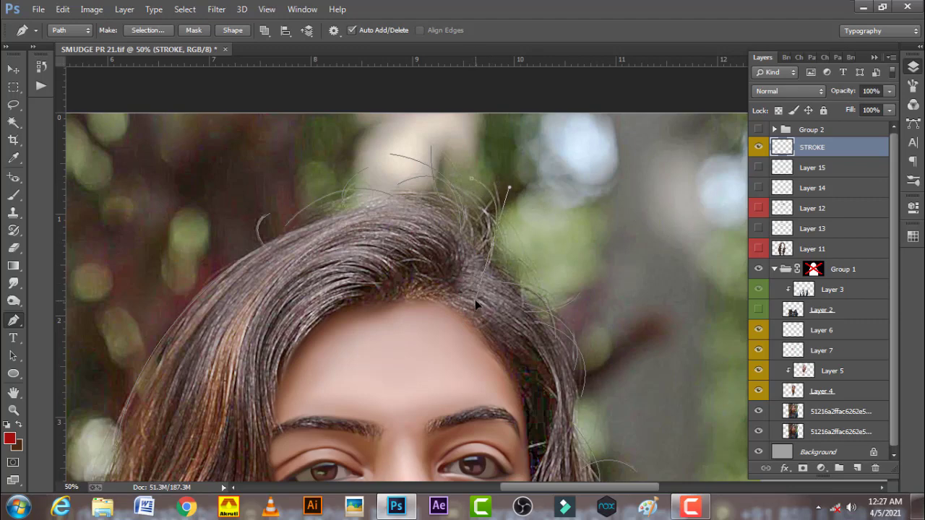
left_click_drag(509, 187, 492, 180)
left_click(461, 263)
key("Return")
left_click(504, 214)
left_click(447, 300)
key("Return")
key("Return")
key("Return")
Step: Add a strand path looping out right of the hair, then show Layer 11 again
left_click(502, 215)
left_click(583, 261)
left_click(502, 276)
left_click_drag(567, 325, 569, 358)
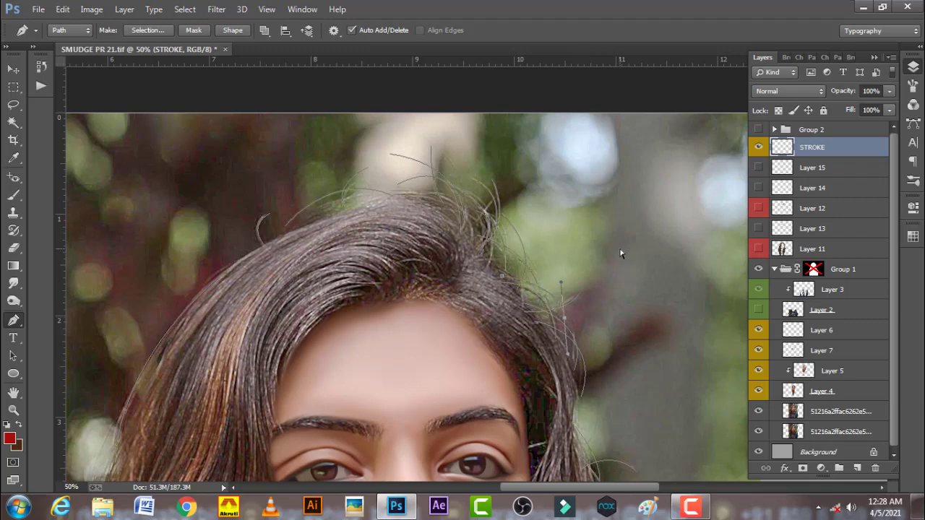
key("Return")
left_click(758, 248)
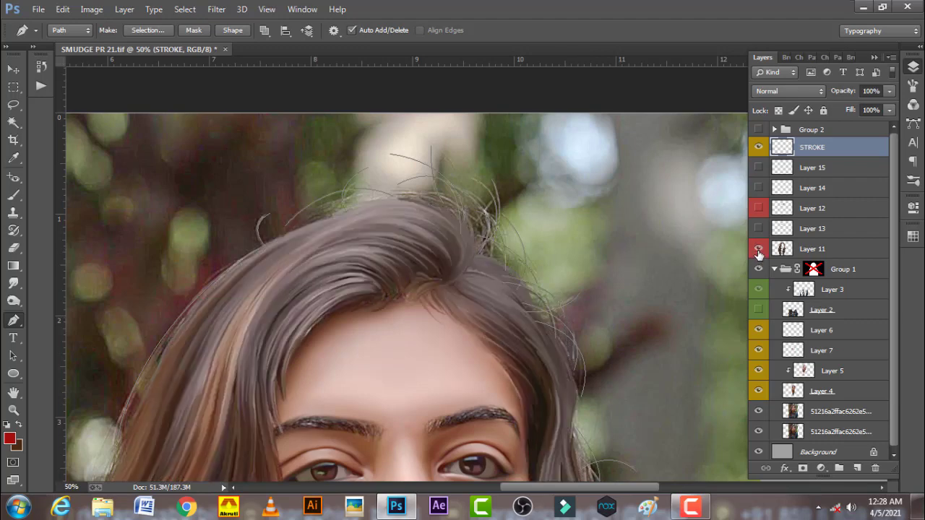
Step: Turn Layers 12–15 and Layer 2 back on and re-enable the Group 1 mask
left_click_drag(759, 228, 758, 168)
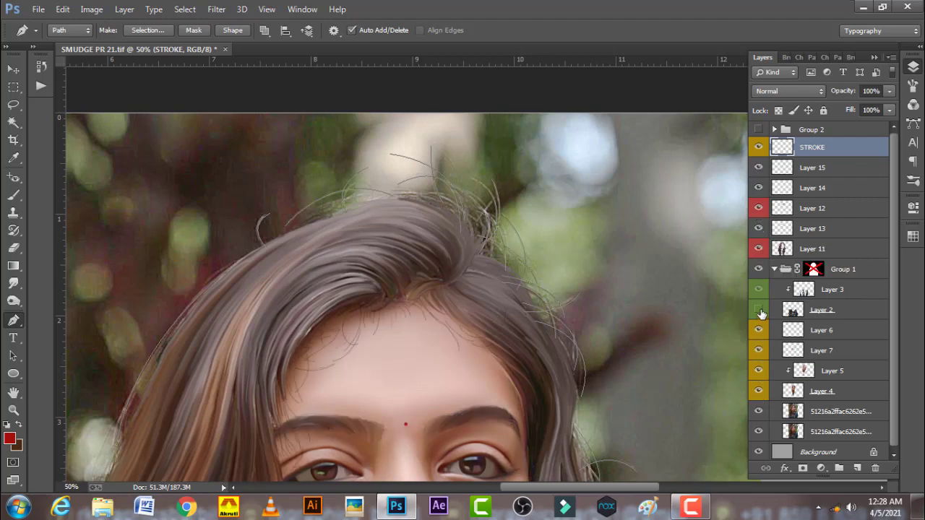
left_click(759, 310)
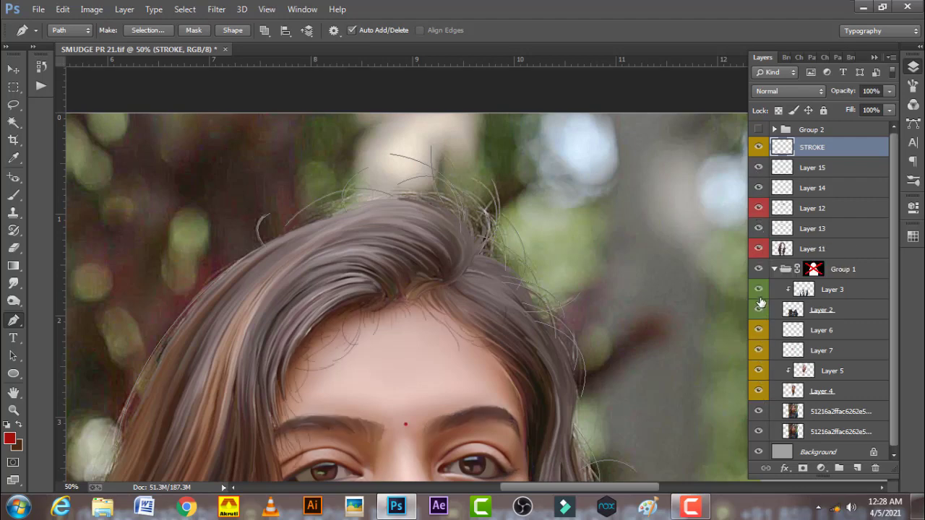
left_click(814, 269, "shift")
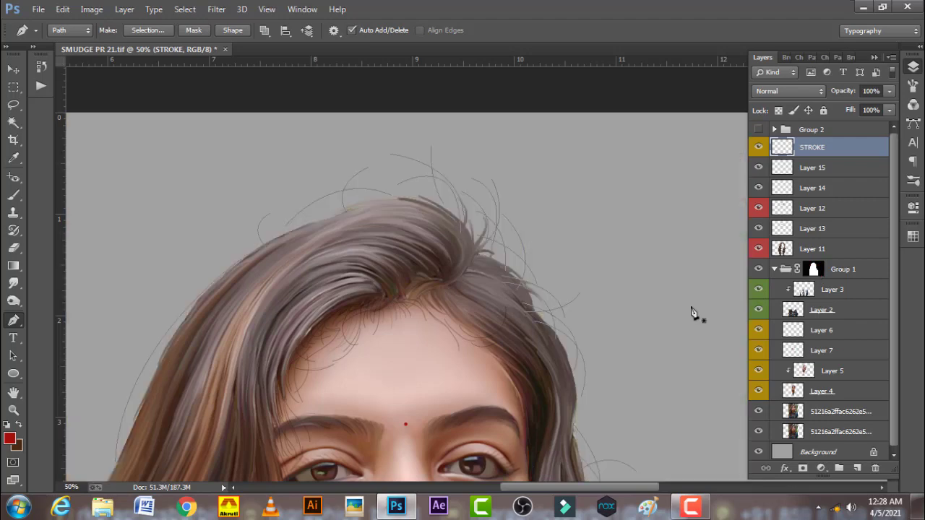
Step: Zoom out to 16.67% and marquee-select all the strand path anchors
left_click(526, 325, "alt")
left_click(542, 401, "alt")
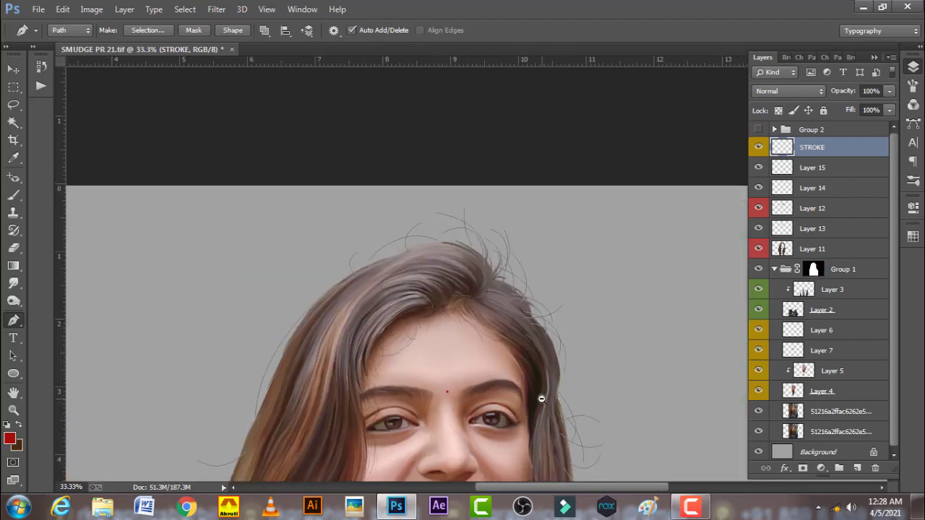
left_click_drag(534, 368, 528, 303)
left_click(528, 303, "alt")
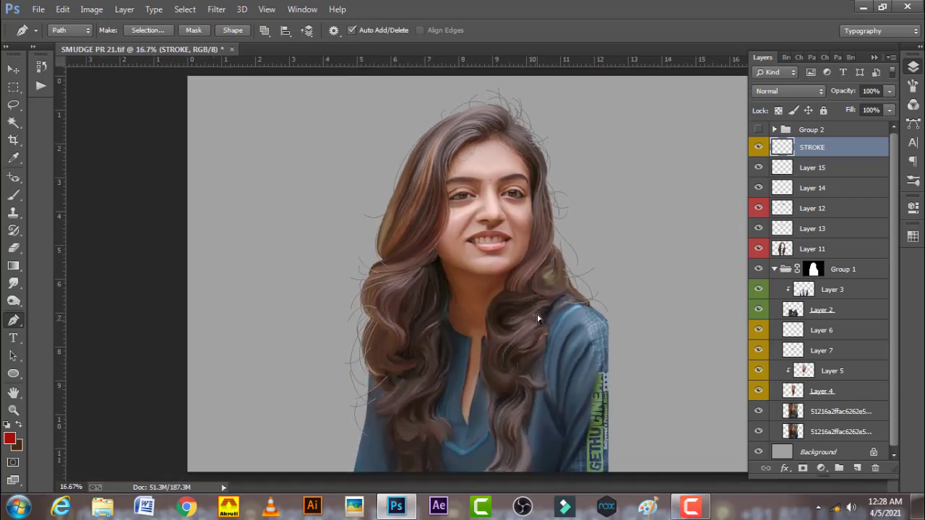
mouse_move(271, 80)
left_mouse_down()
mouse_move(664, 357)
mouse_move(691, 459)
left_mouse_up()
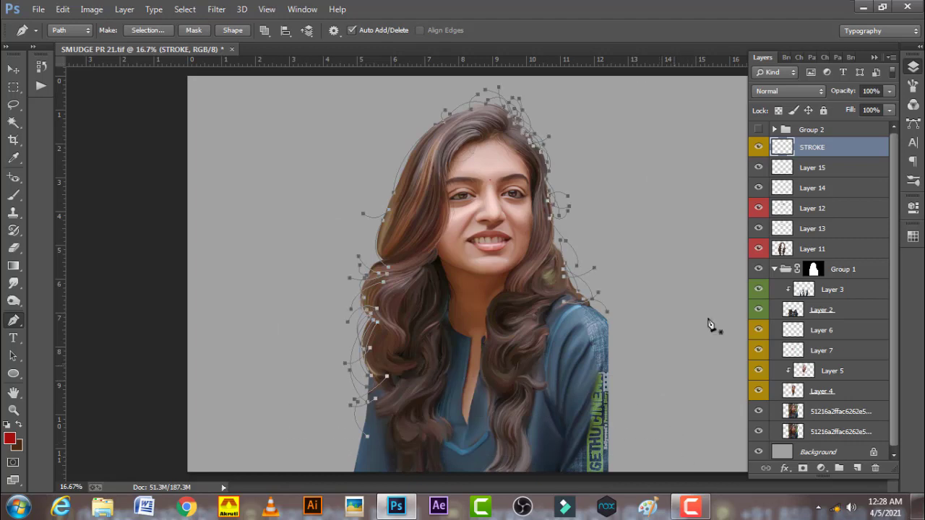
Step: Set the foreground colour to near-white pale pink #feeeeb
left_click(9, 438)
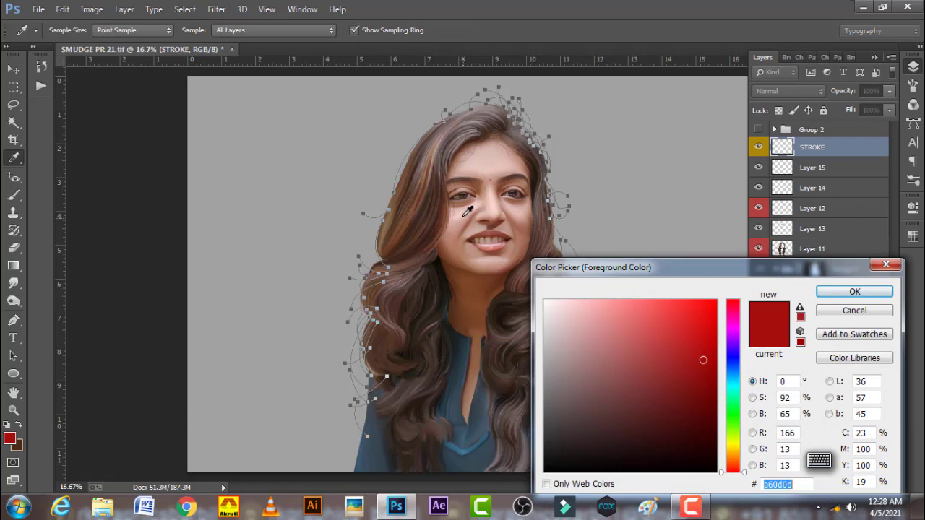
left_click(464, 211)
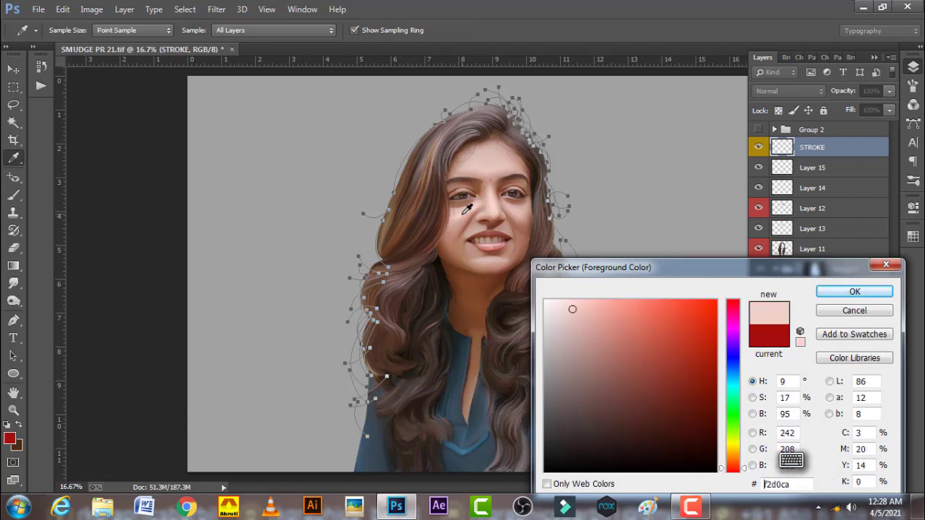
left_click(568, 299)
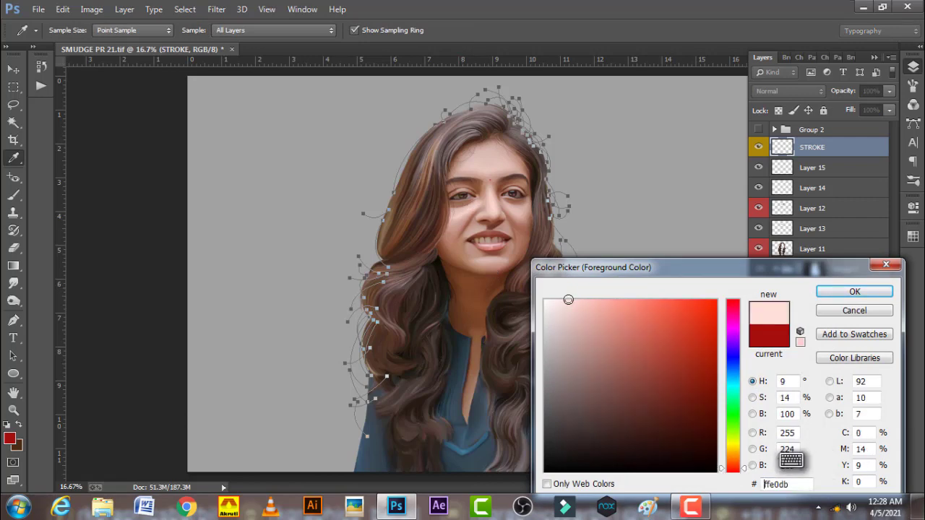
left_click(557, 300)
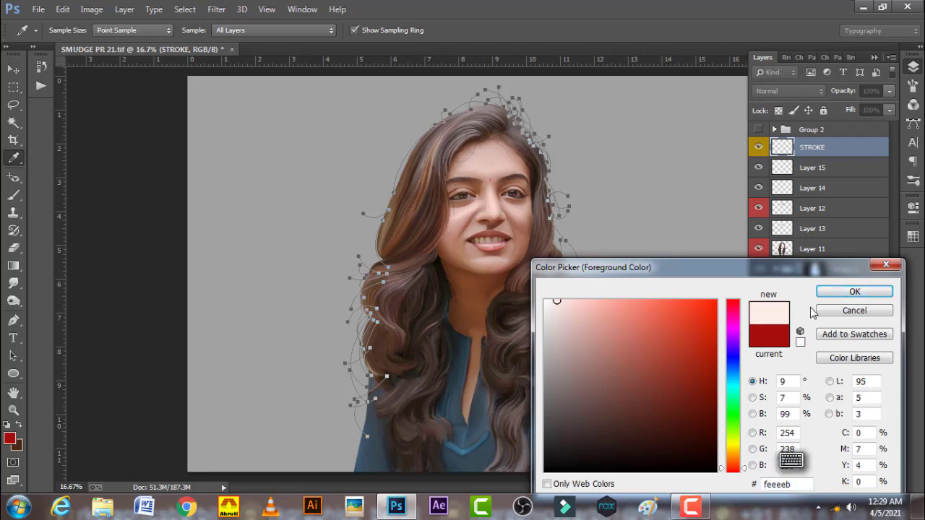
left_click(845, 293)
Step: Switch to the Brush tool with a 5 px size
left_click(13, 195)
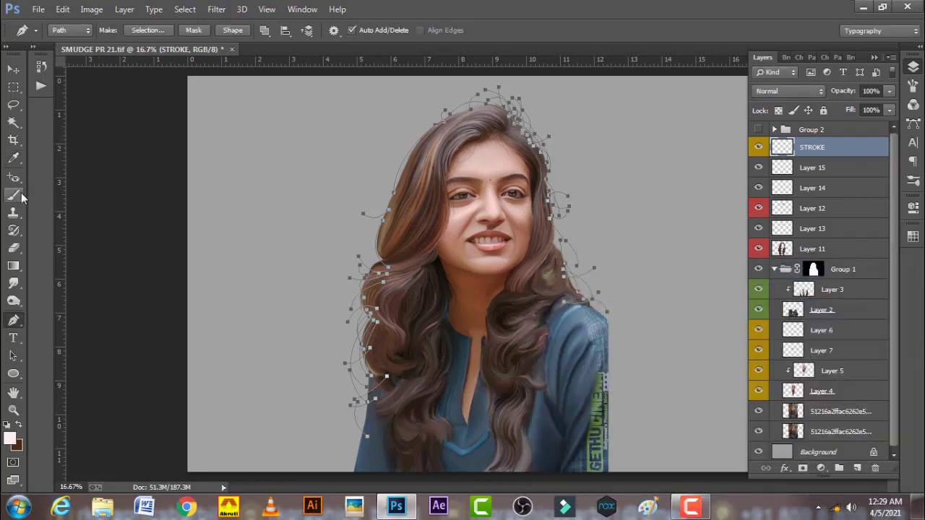
right_click(313, 196)
left_click(443, 137)
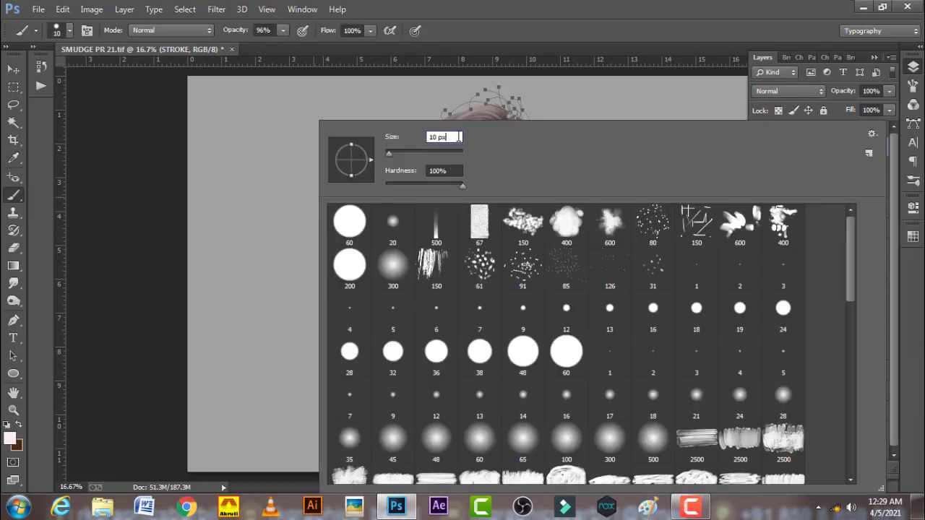
type("5")
key("Return")
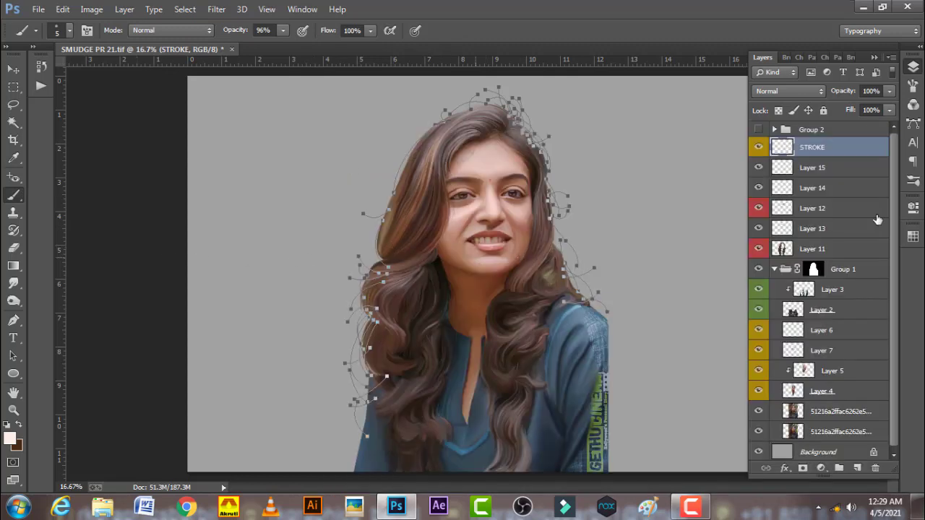
Step: Enable Spacing and Pen Pressure Transfer in the Brush Settings panel
left_click(913, 85)
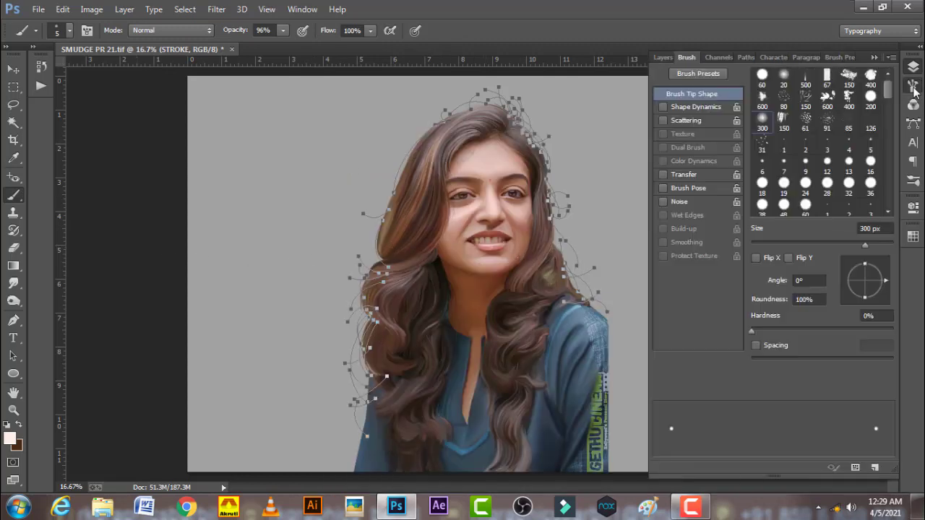
left_click(756, 346)
left_click(708, 175)
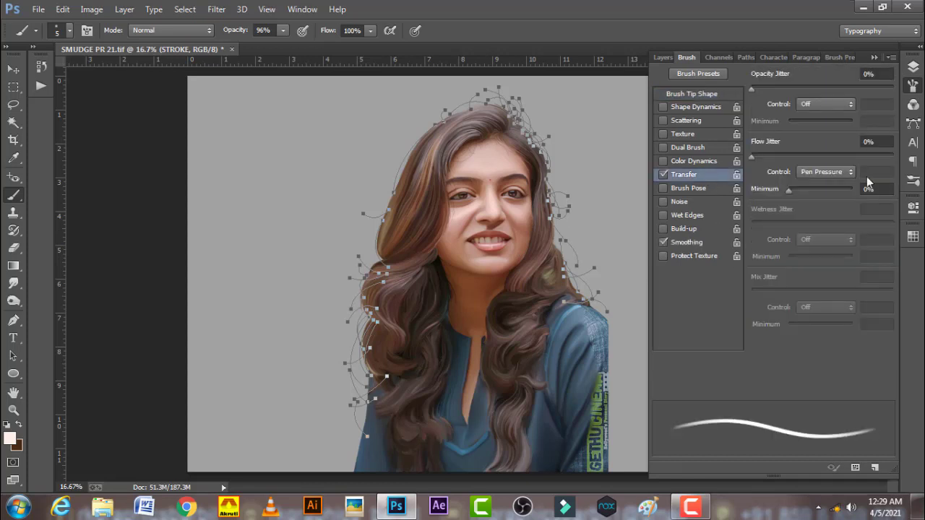
left_click(913, 67)
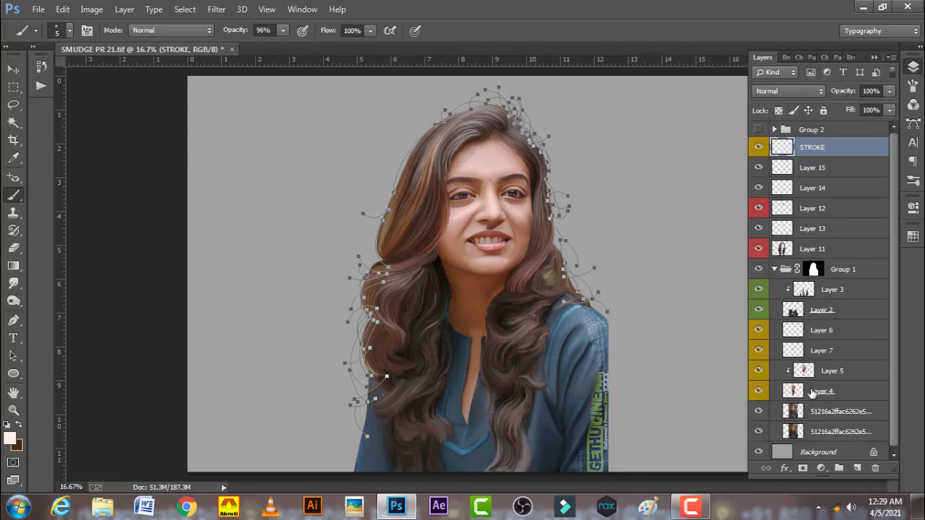
Step: Stroke the selected strand paths with the pale 5 px brush
key("p")
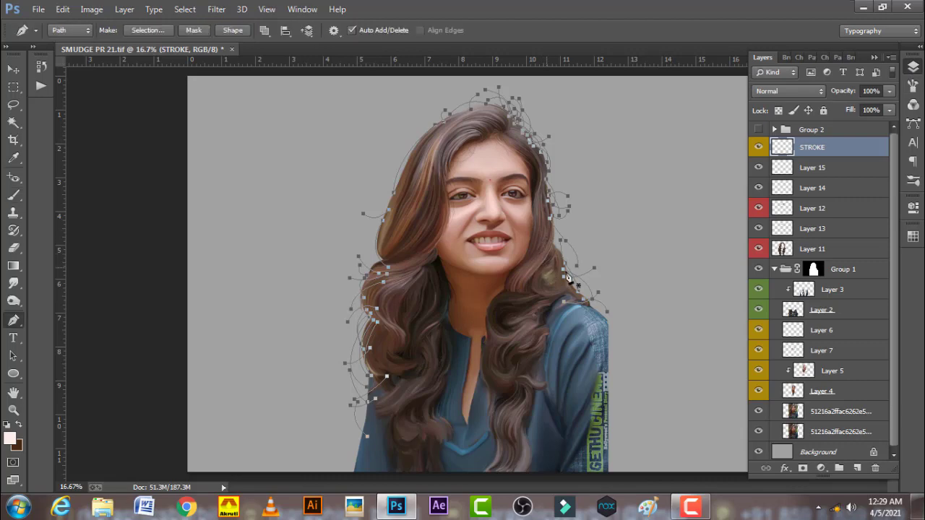
right_click(608, 218)
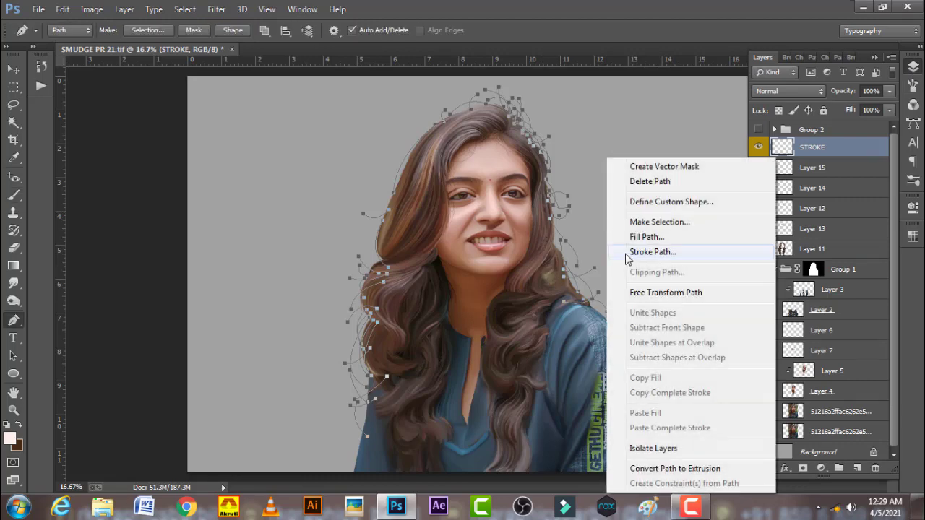
left_click(625, 255)
left_click(648, 182)
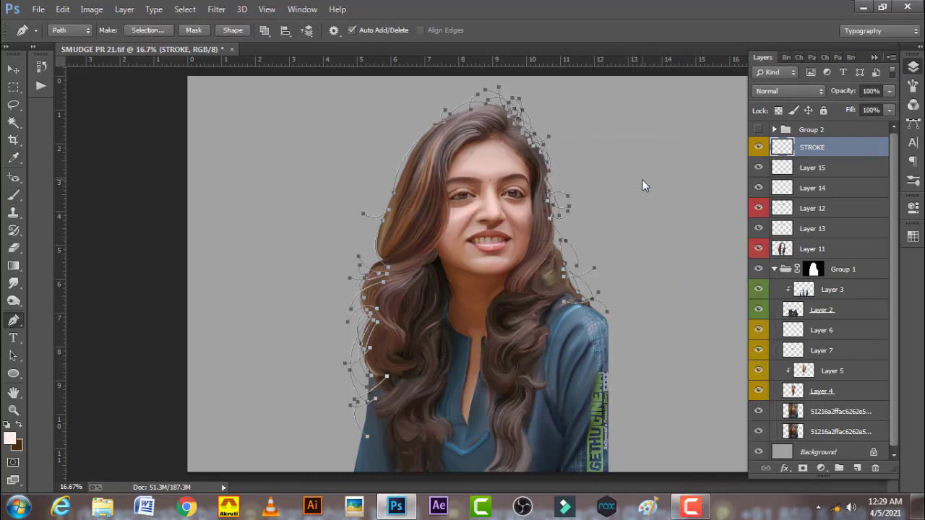
Step: Delete the work path, then step backward to restore it
right_click(620, 176)
left_click(643, 182)
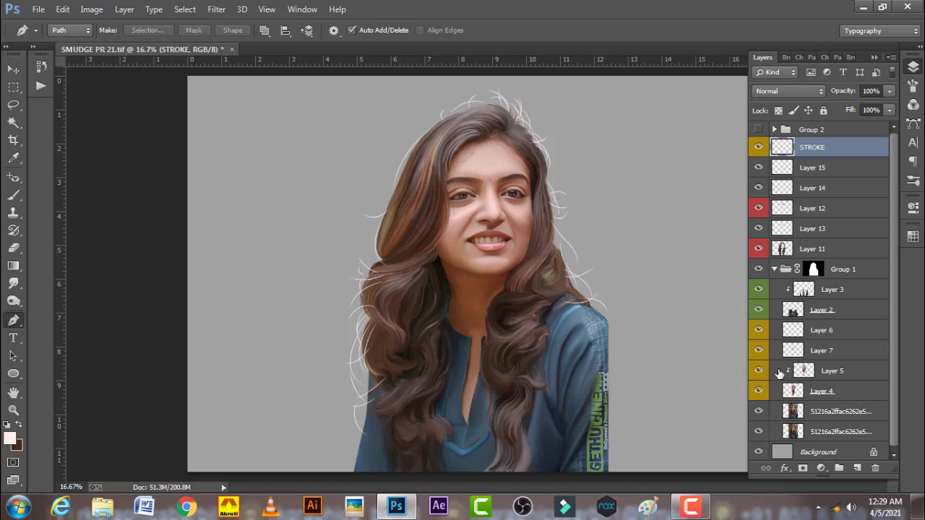
left_click(62, 8)
left_click(83, 33)
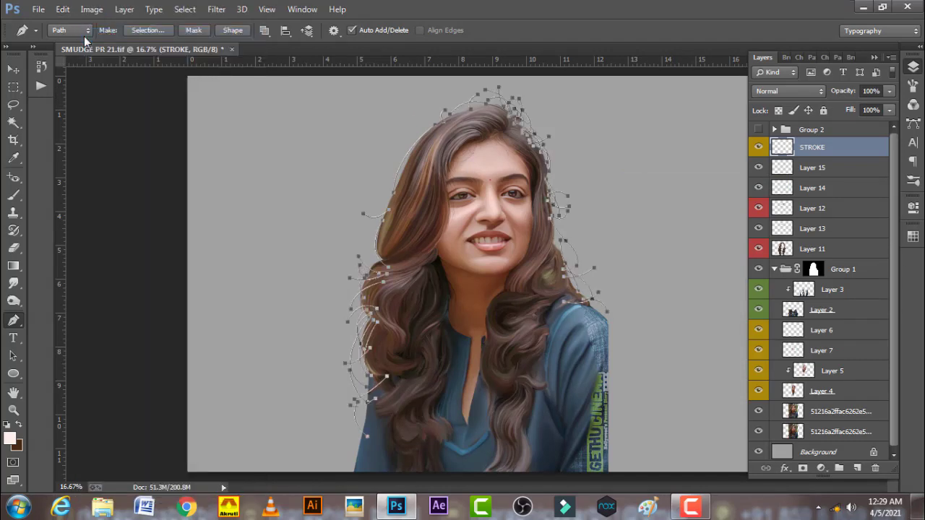
Step: Step back once more and reselect all the strand paths
left_click(63, 8)
left_click(88, 34)
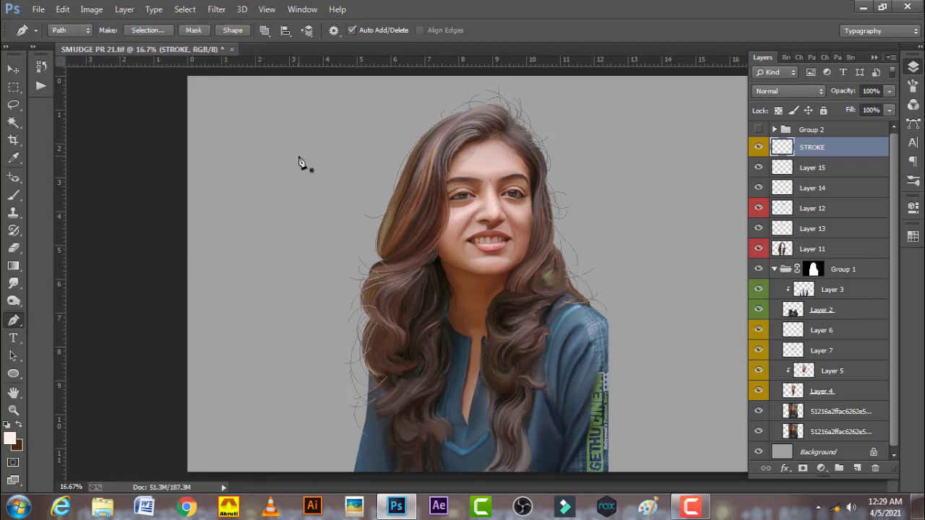
mouse_move(266, 79)
left_mouse_down()
mouse_move(659, 422)
mouse_move(673, 463)
left_mouse_up()
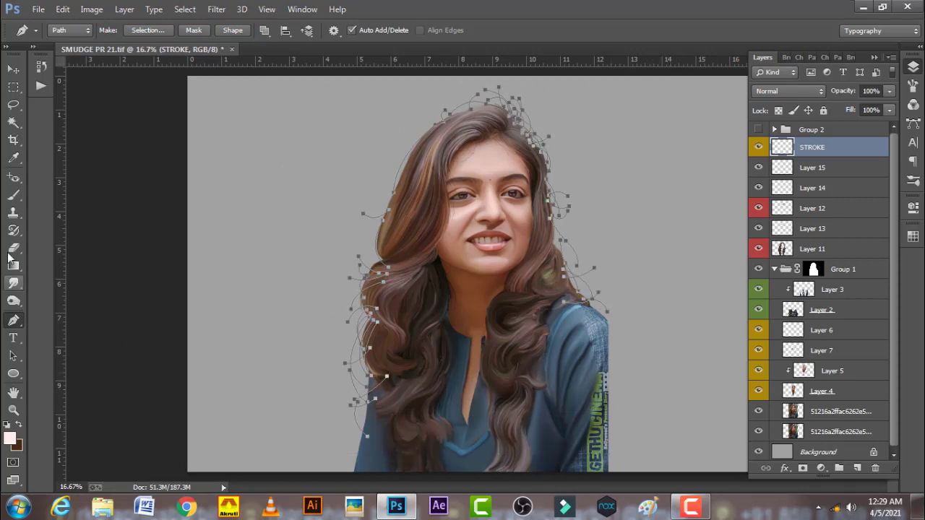
Step: Set the brush to 100% opacity, 3 px, with a brown foreground sampled from the hair
left_click(12, 197)
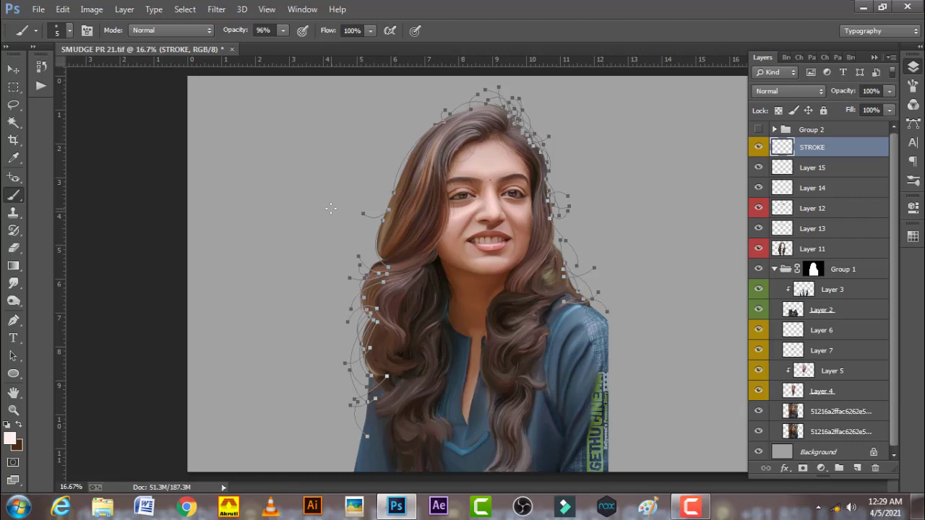
left_click_drag(236, 32, 248, 31)
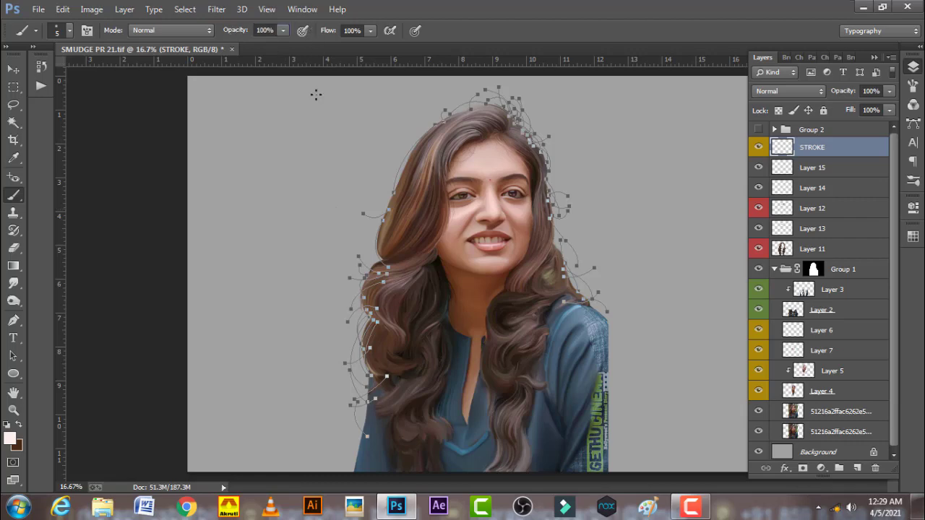
right_click(285, 154)
left_click(416, 137)
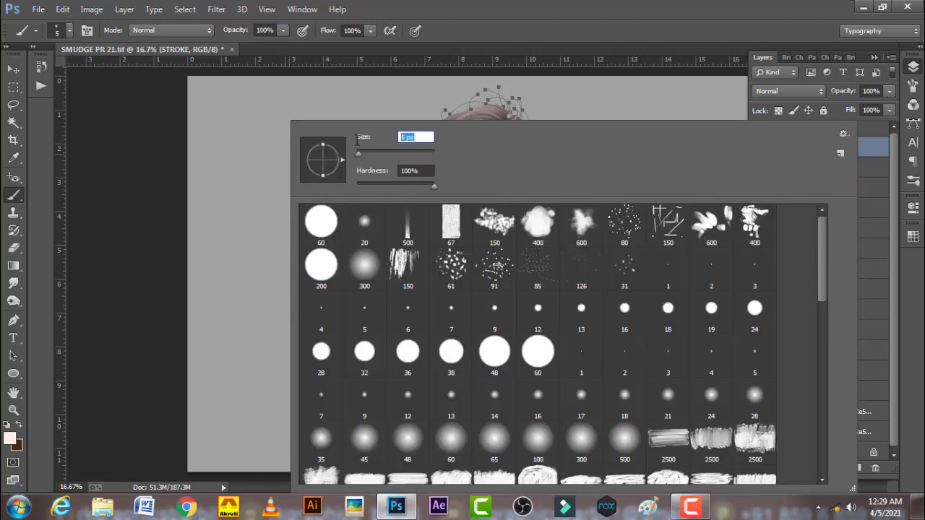
type("3")
key("Return")
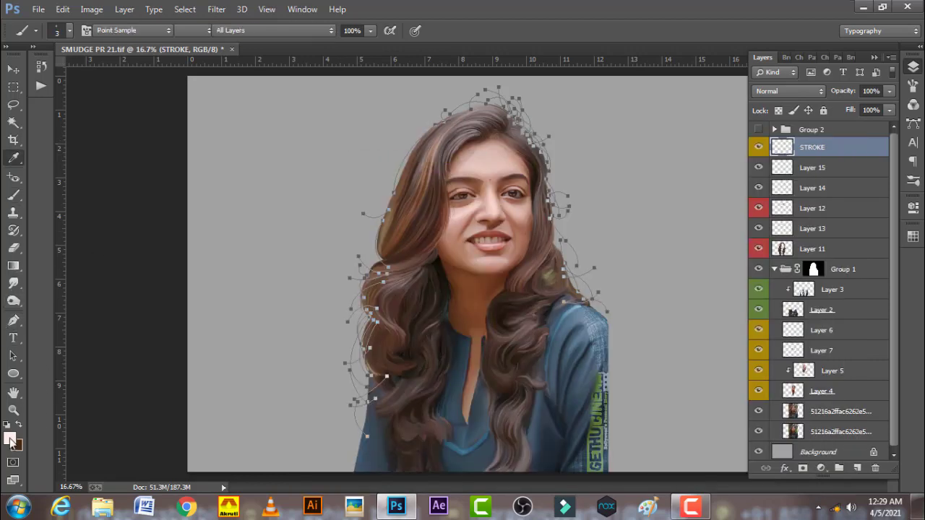
left_click(10, 438)
left_click(387, 229)
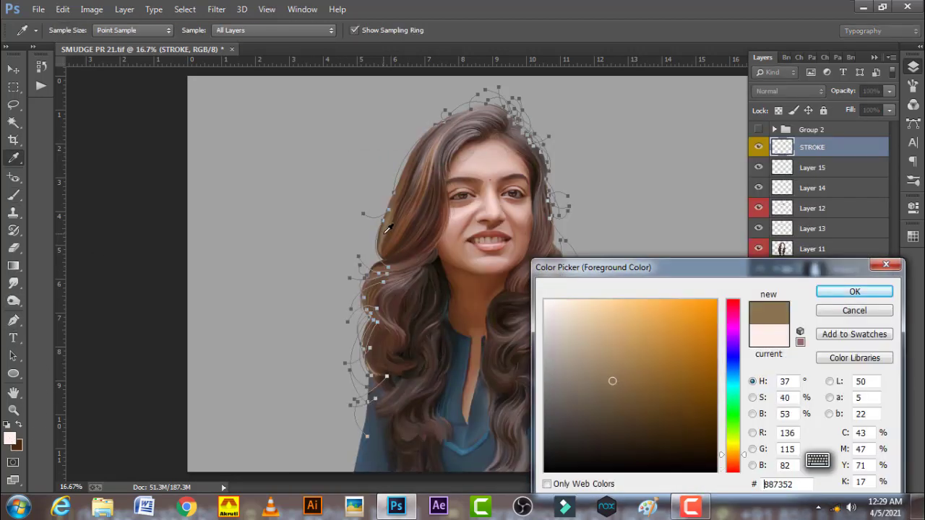
left_click(882, 291)
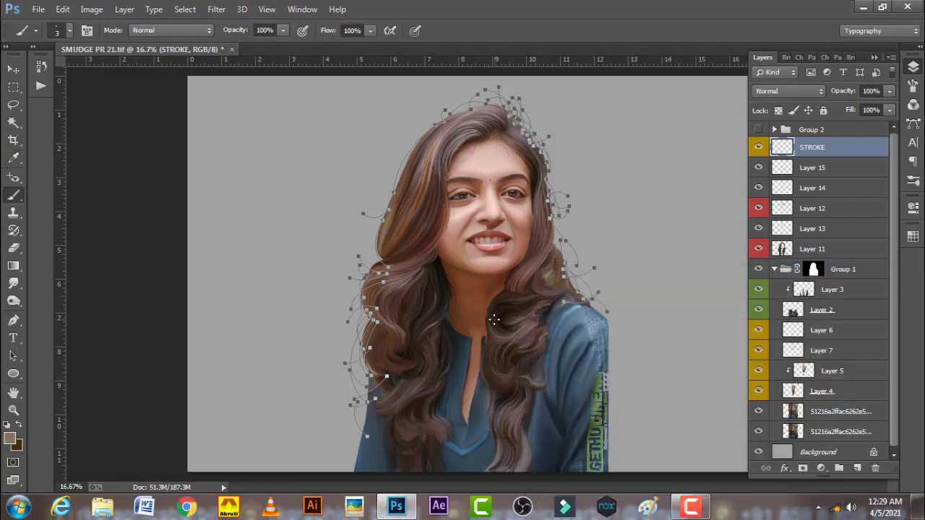
Step: Stroke the strand paths onto STROKE with the brown brush, then delete the path
key("p")
right_click(494, 319)
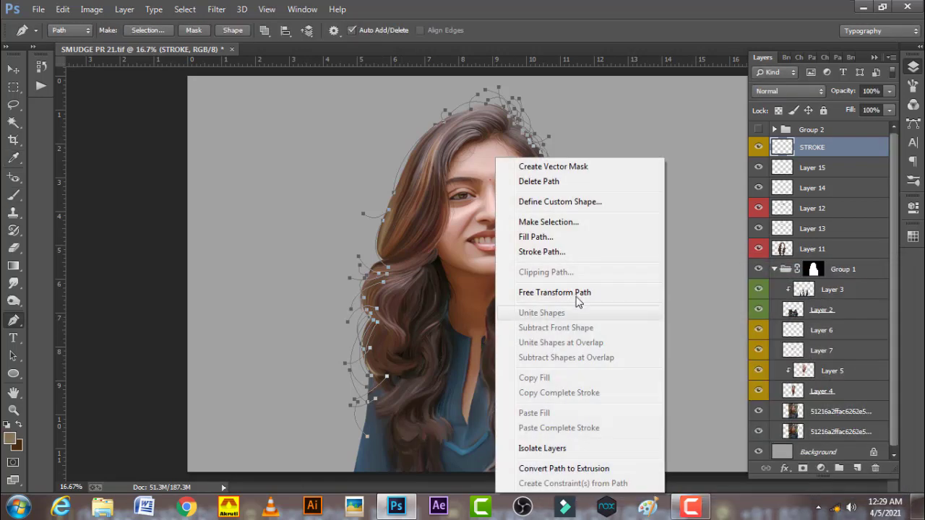
left_click(577, 258)
left_click(648, 183)
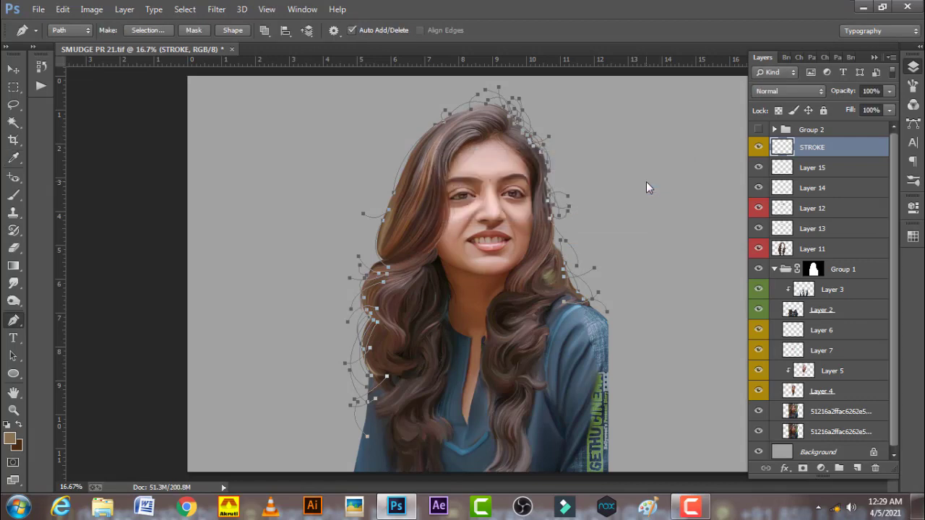
right_click(608, 183)
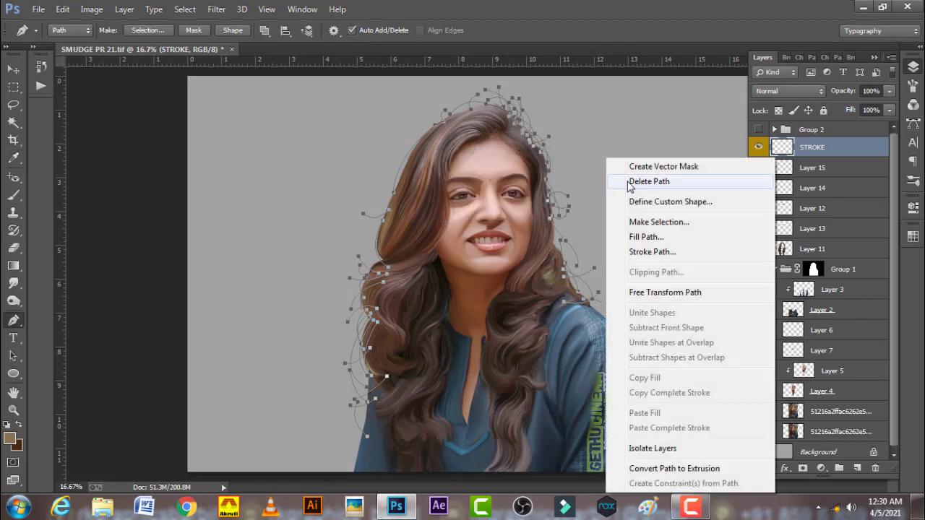
left_click(628, 182)
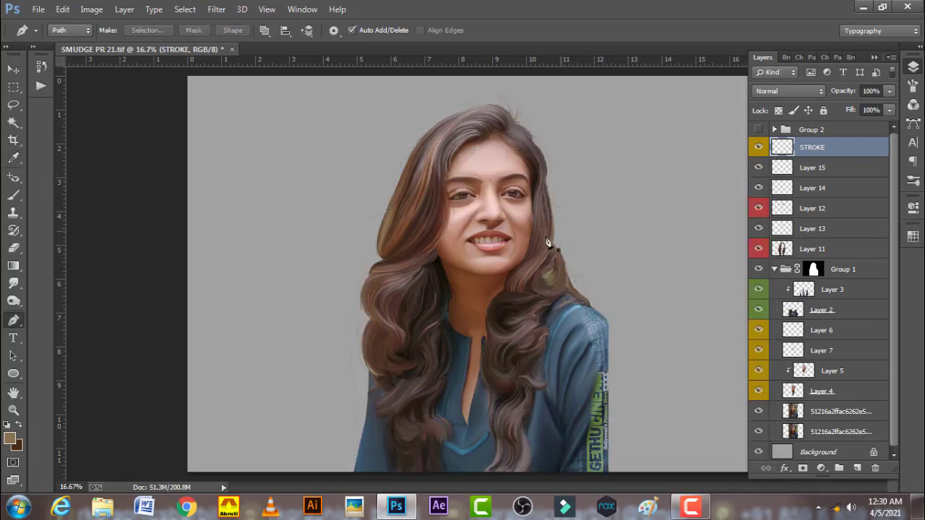
Step: Open STROKE's Layer Style with Color Overlay and try several overlay colours
left_click(784, 468)
key("Escape")
double_click(792, 367)
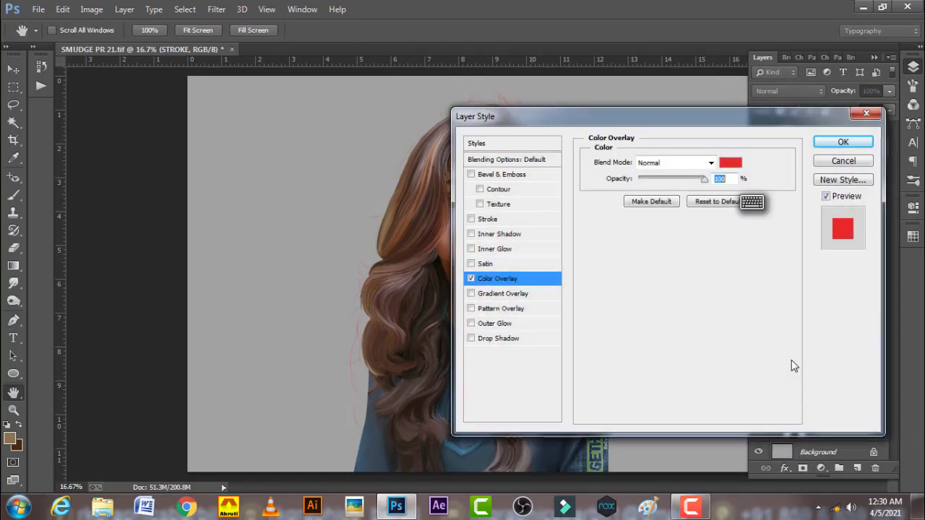
left_click_drag(568, 120, 775, 155)
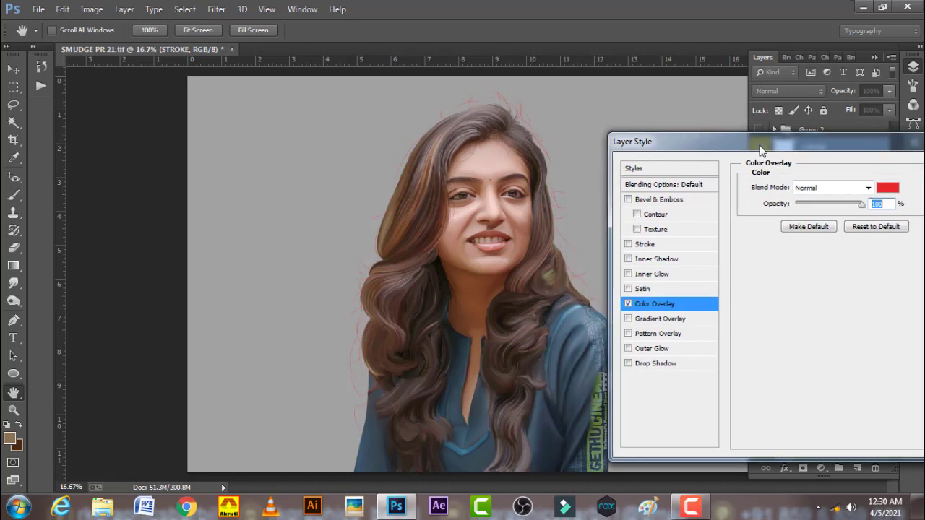
left_click(889, 188)
left_click_drag(627, 272, 745, 225)
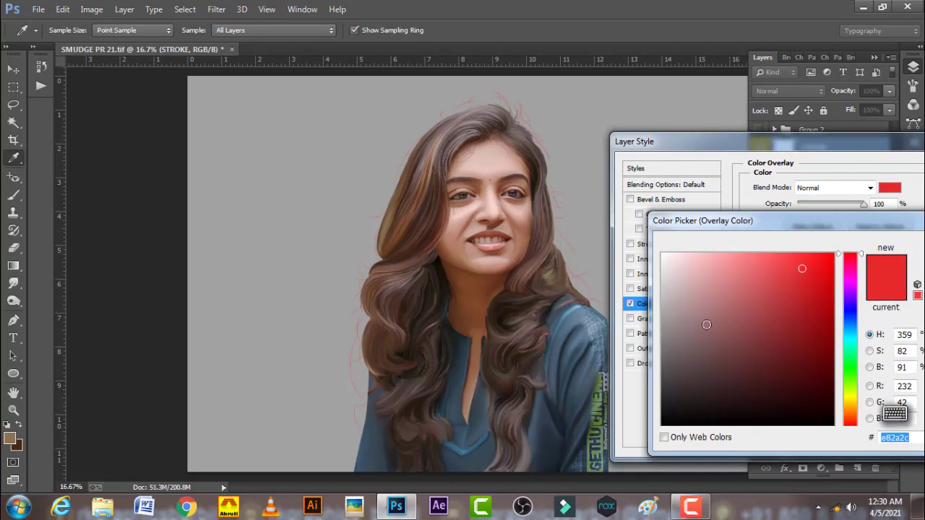
left_click(701, 336)
left_click(673, 294)
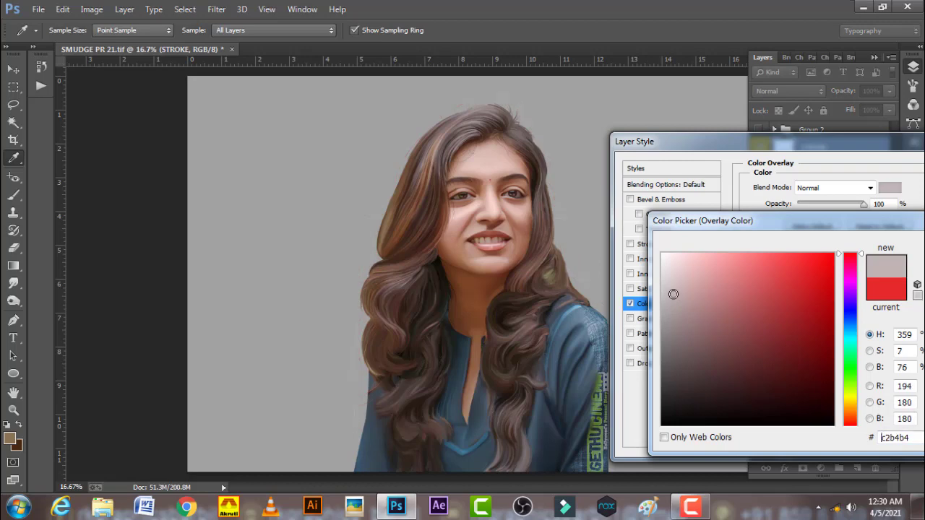
left_click(672, 272)
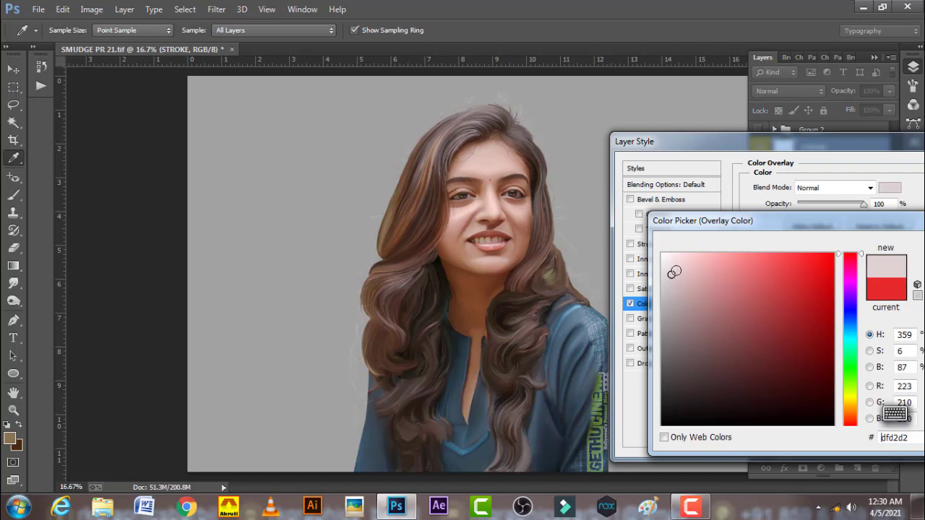
left_click(676, 270)
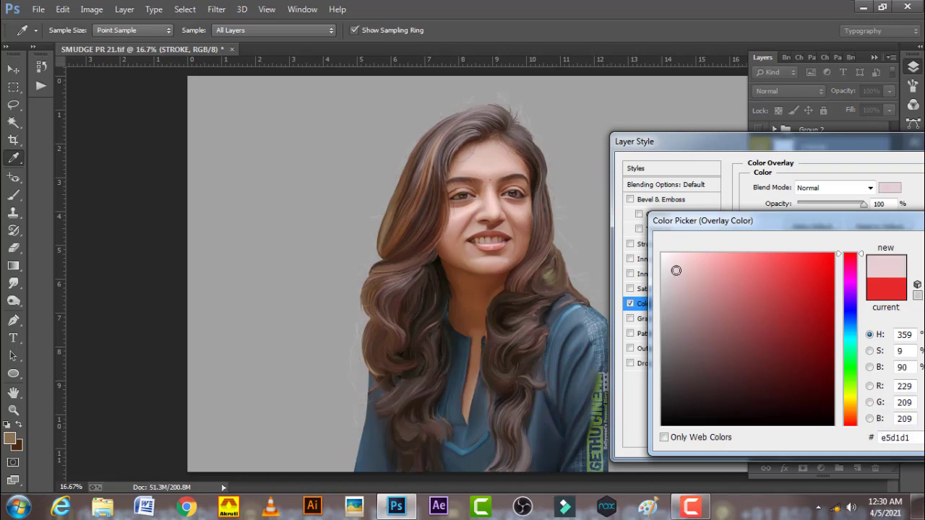
left_click(504, 309)
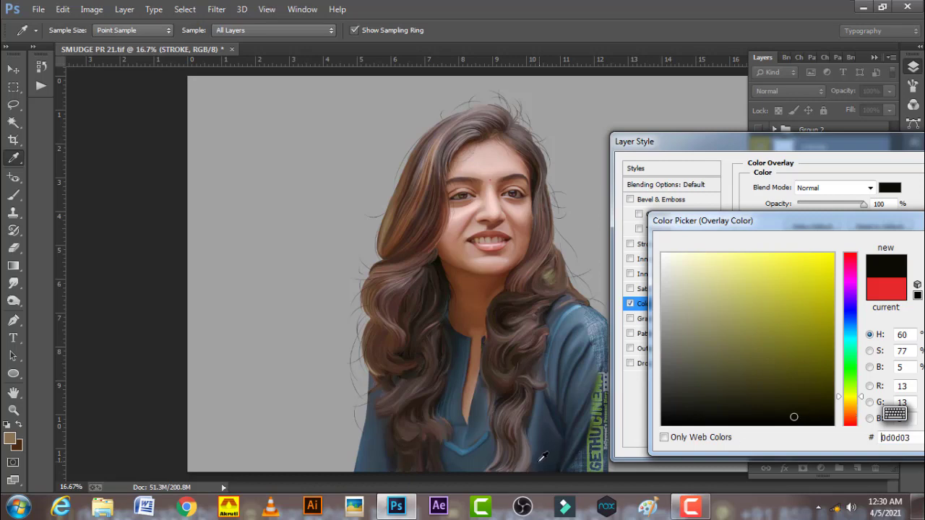
Step: Sample the dark hair colour #493e37 for the overlay and apply it
left_click(470, 410)
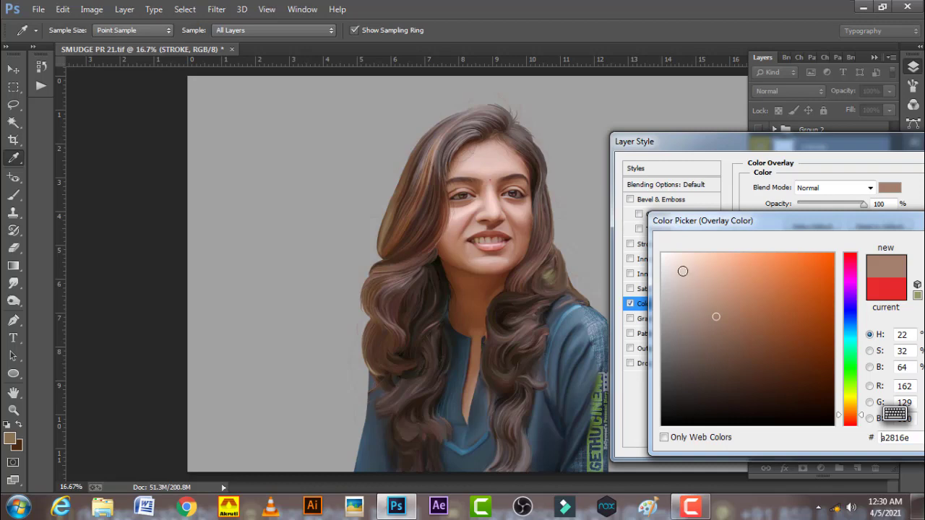
left_click(662, 292)
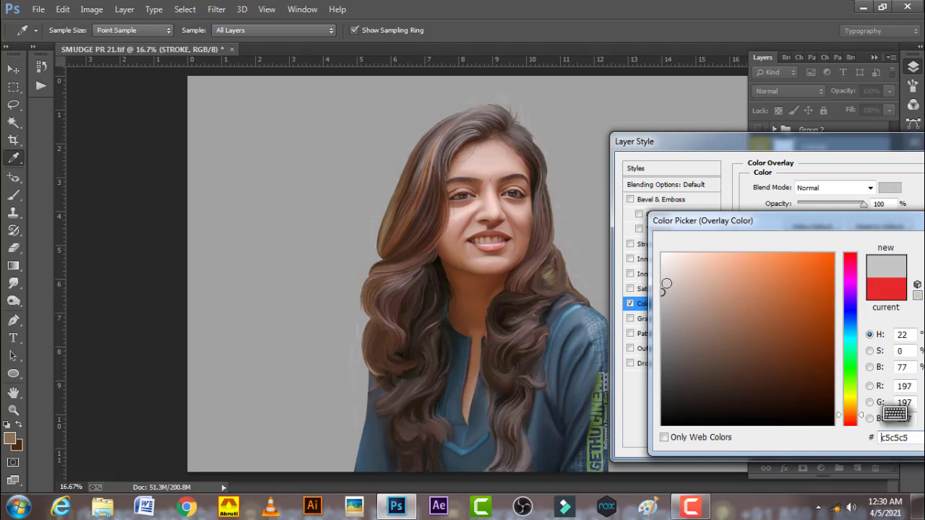
left_click_drag(666, 279, 651, 284)
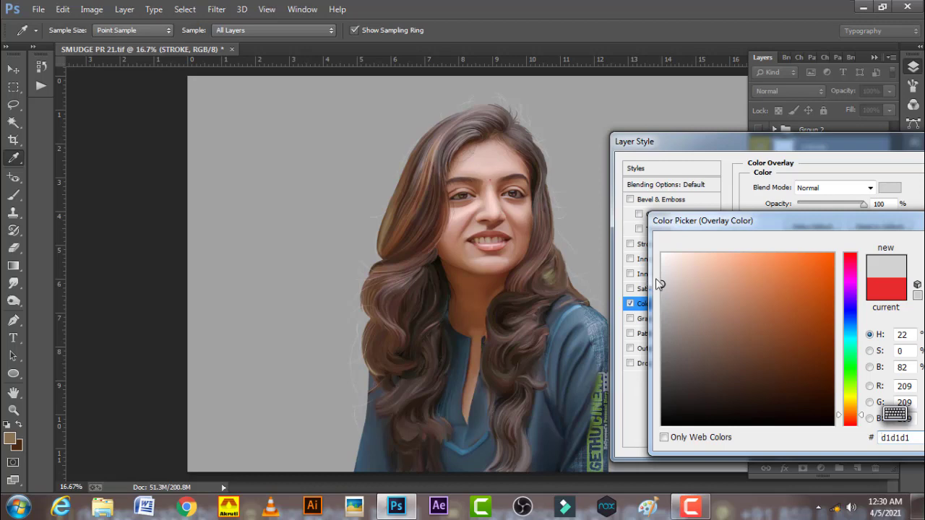
left_click(664, 268)
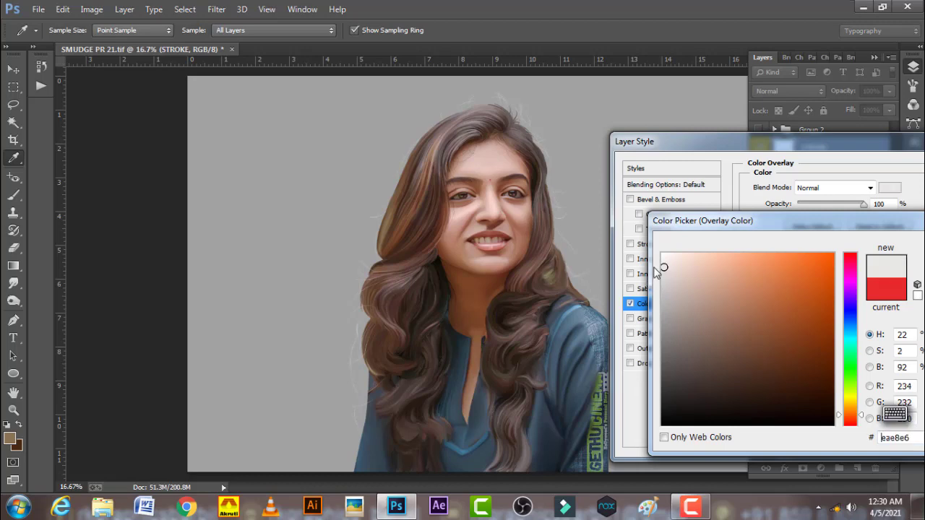
left_click(388, 229)
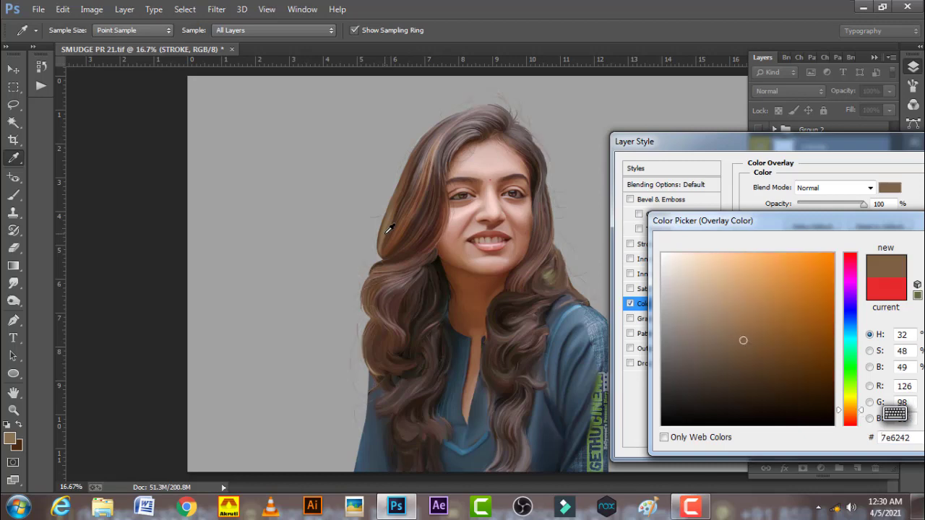
left_click(497, 213)
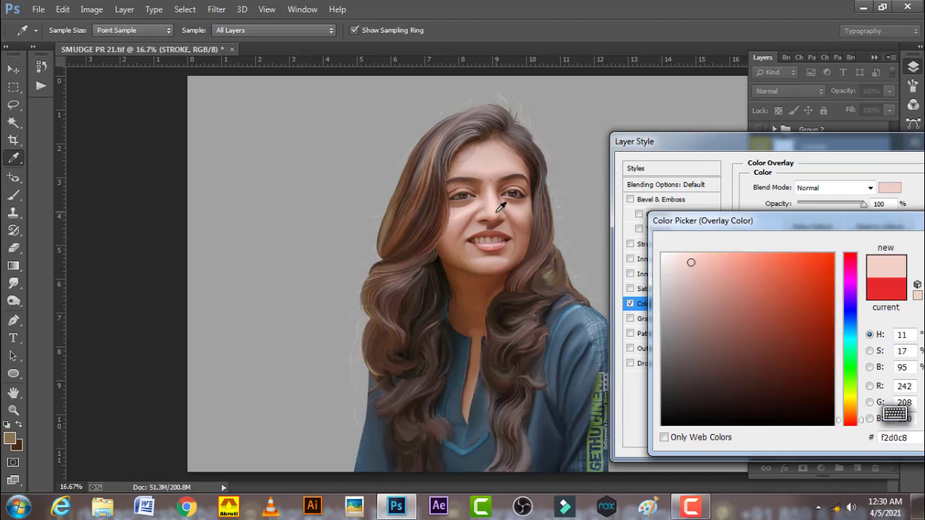
left_click(542, 152)
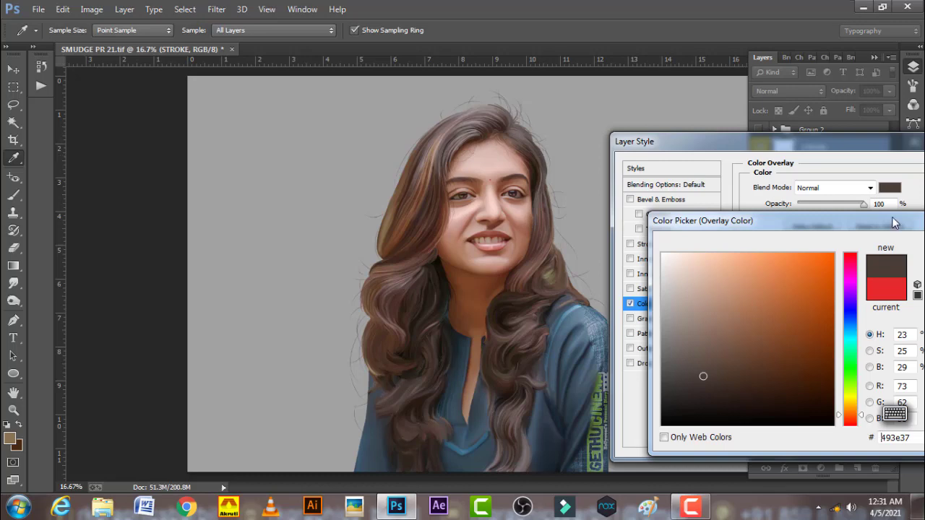
left_click_drag(873, 222, 779, 197)
left_click(877, 221)
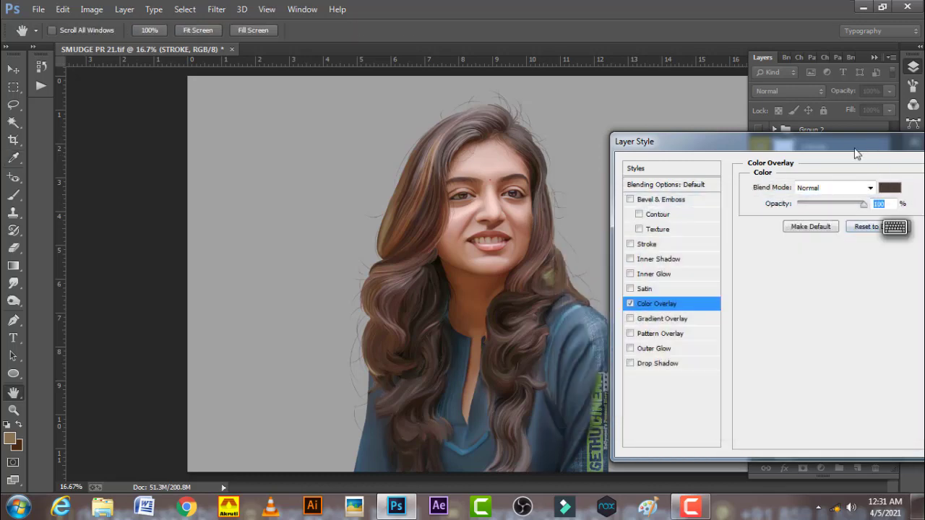
left_click_drag(871, 146, 811, 159)
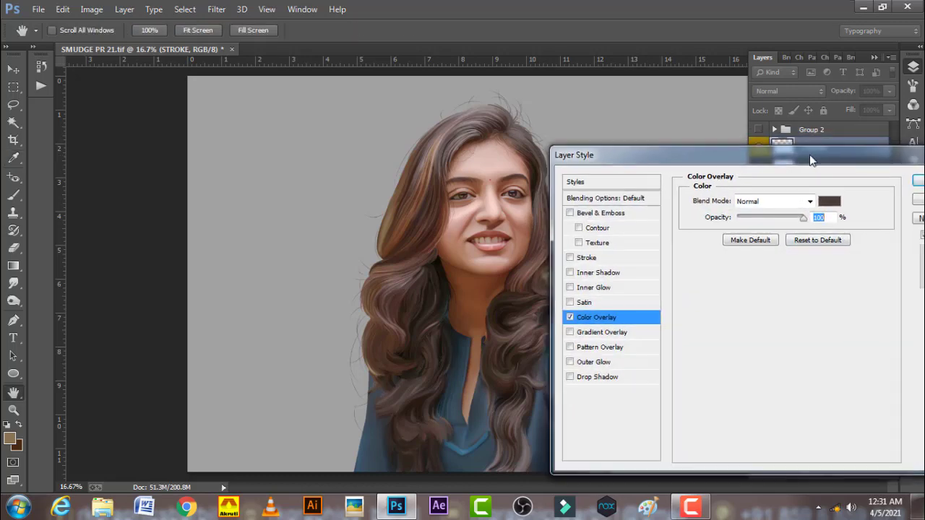
left_click(918, 181)
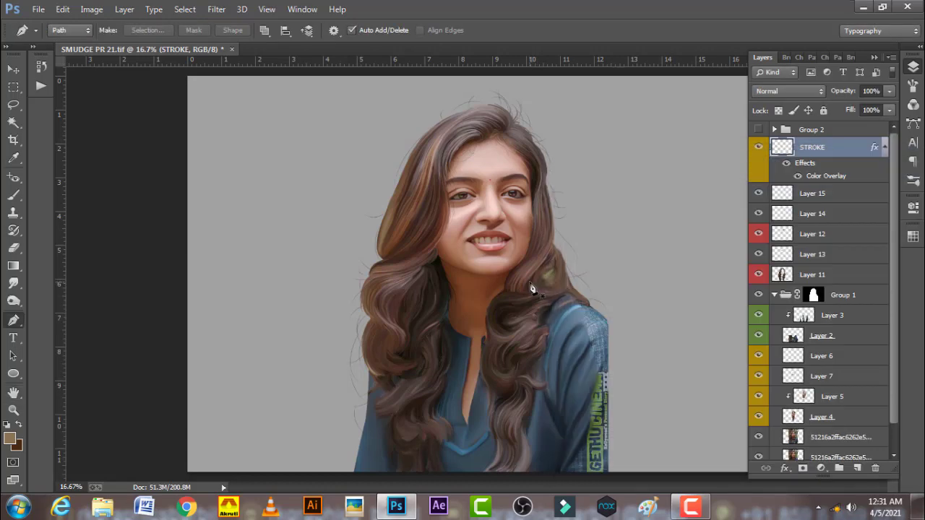
Step: Zoom to 50% on the face, hide the grey background, and add Layer 16
left_click(515, 238, "ctrl")
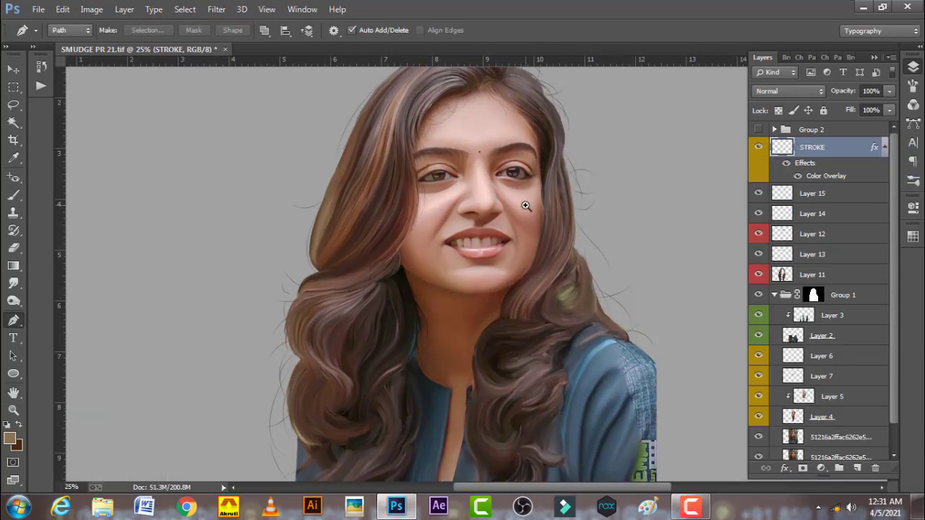
left_click(525, 206, "ctrl")
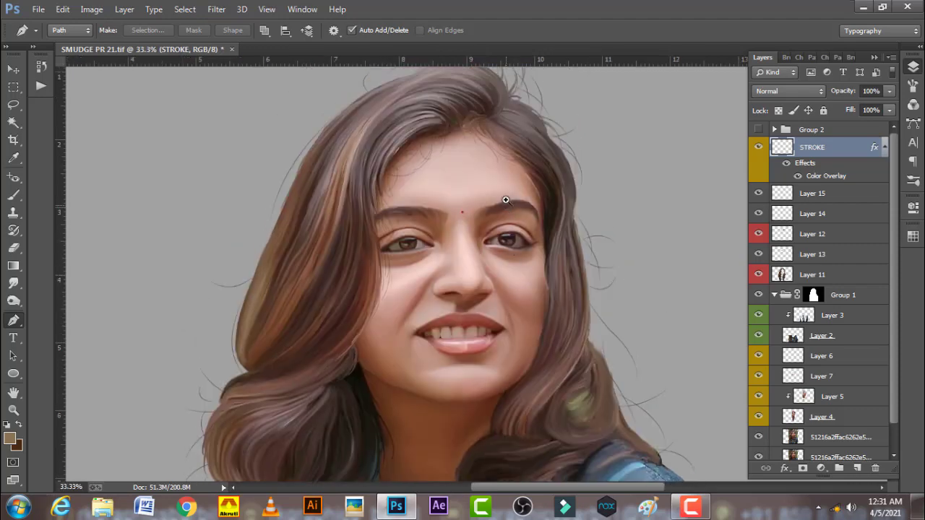
left_click(506, 200, "ctrl")
scroll(507, 285, "up", 2)
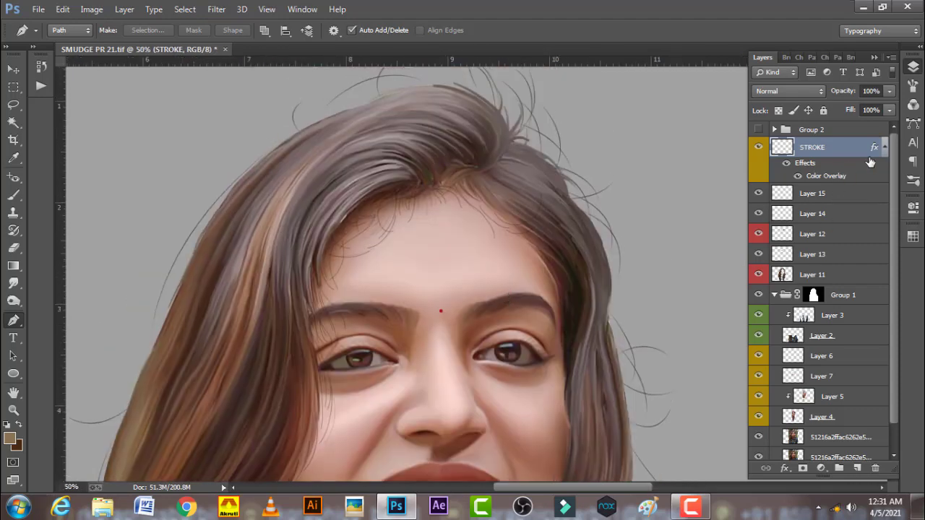
left_click(884, 147)
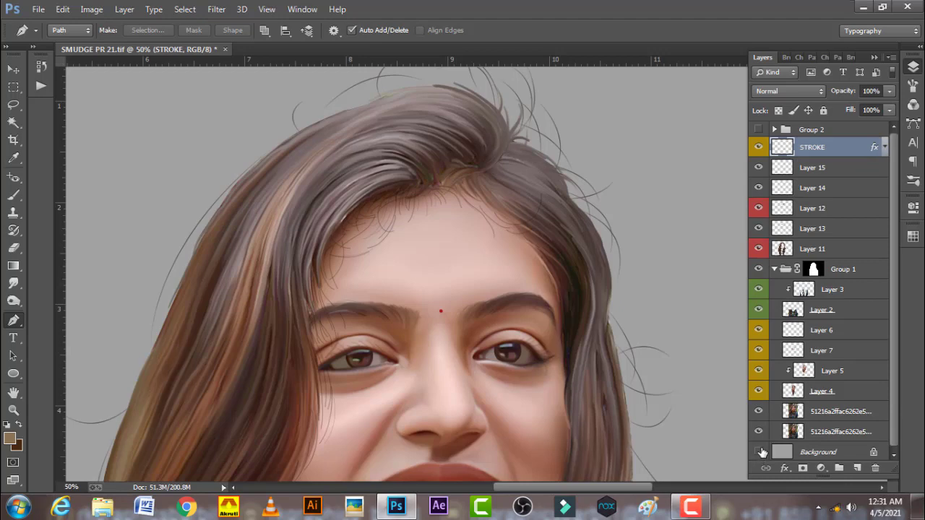
left_click(759, 452)
left_click(857, 468)
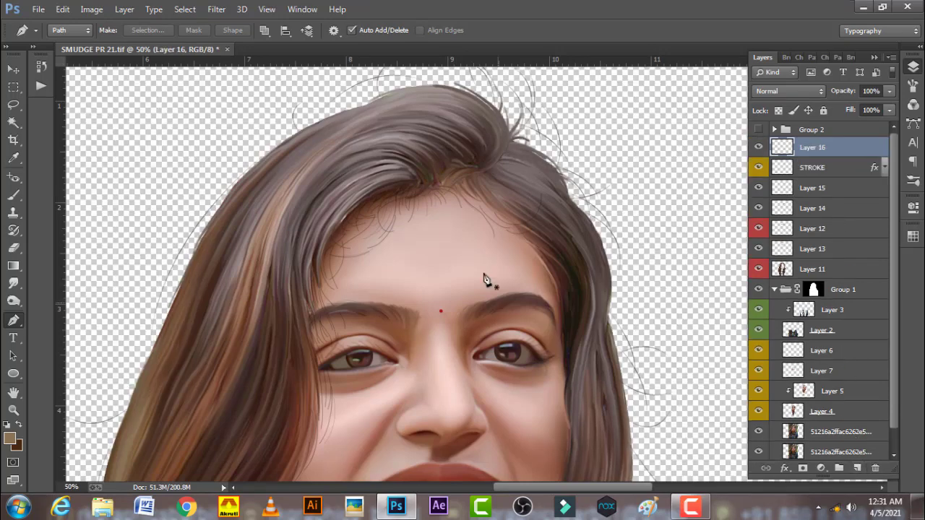
Step: Choose the Smudge tool with the 400 px bristle tip at 1% spacing
left_click(13, 284)
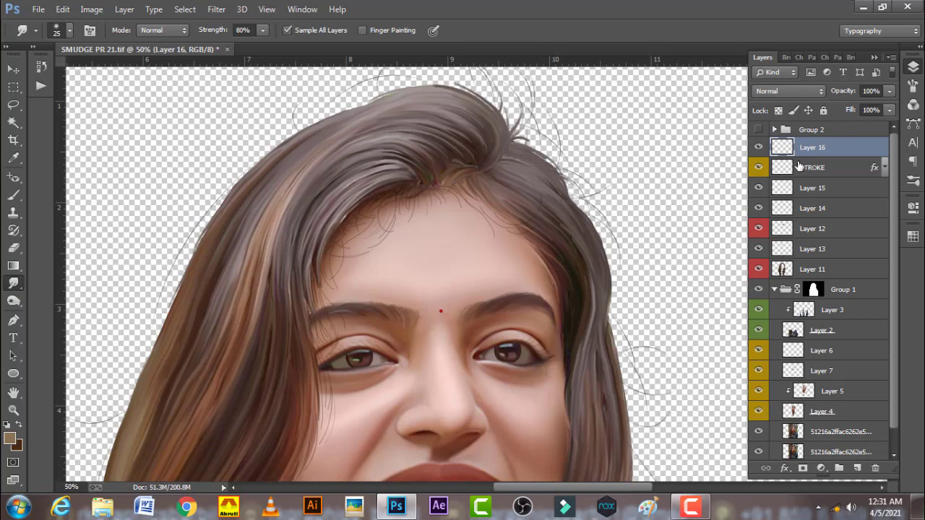
left_click(912, 84)
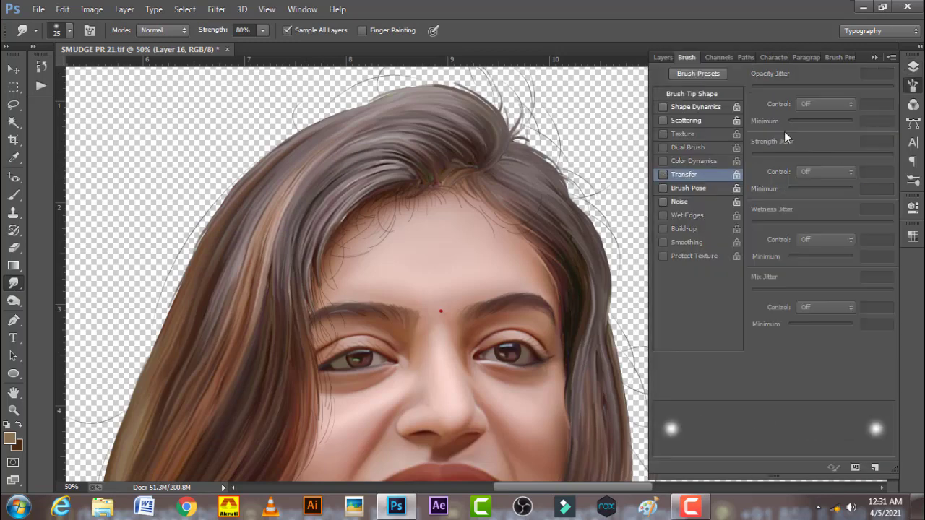
left_click(714, 93)
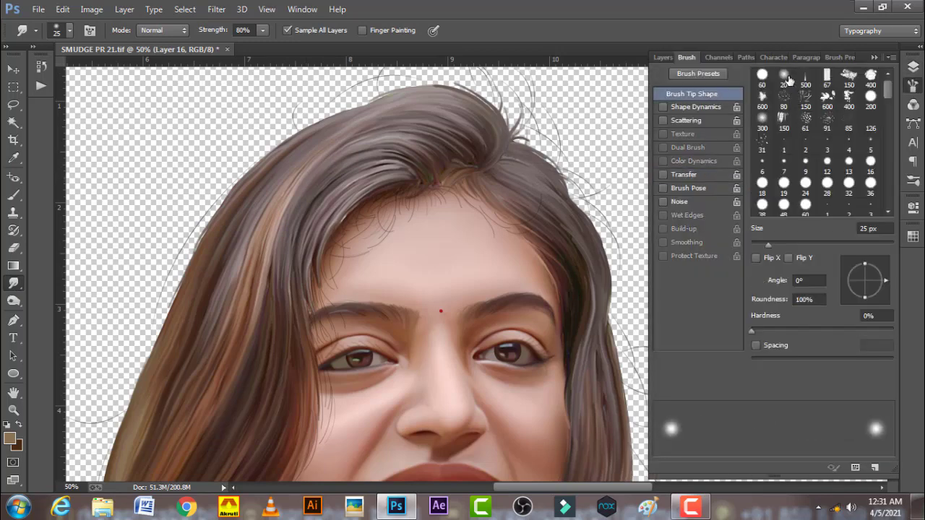
left_click(786, 78)
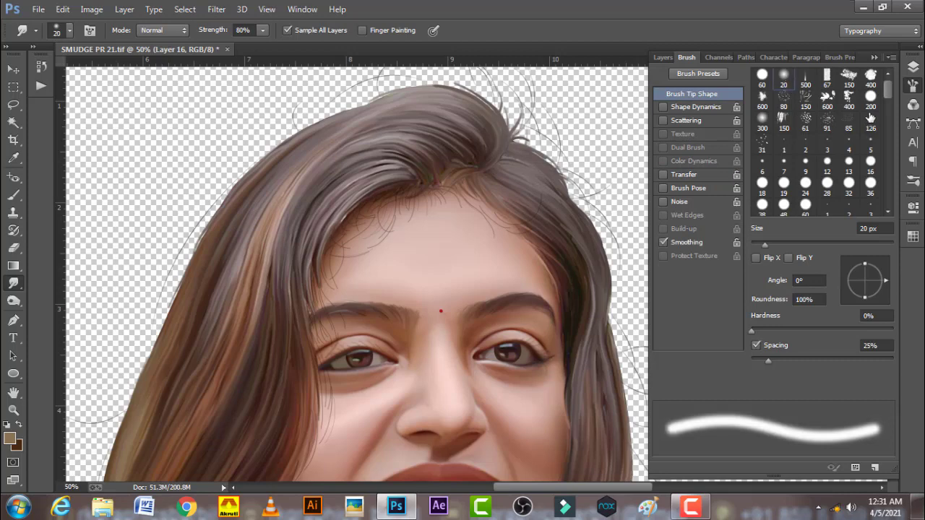
left_click(850, 98)
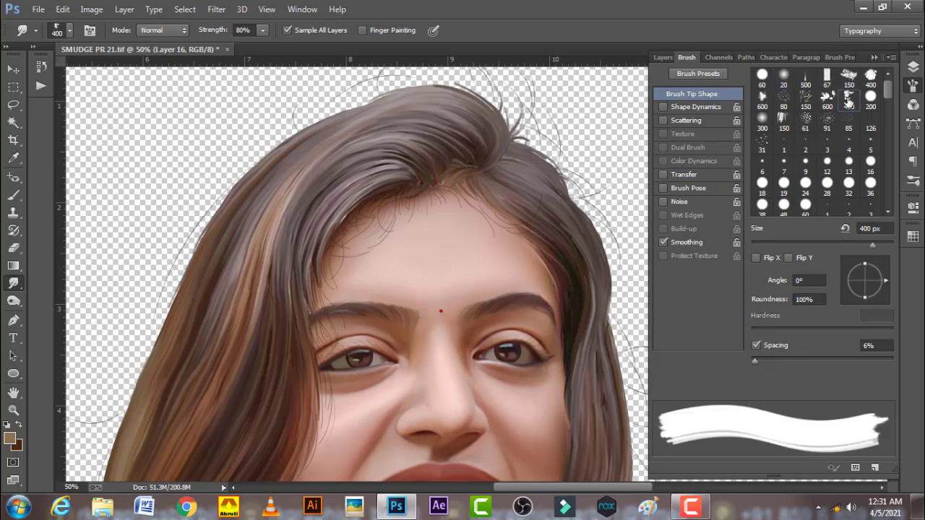
left_click_drag(757, 359, 749, 360)
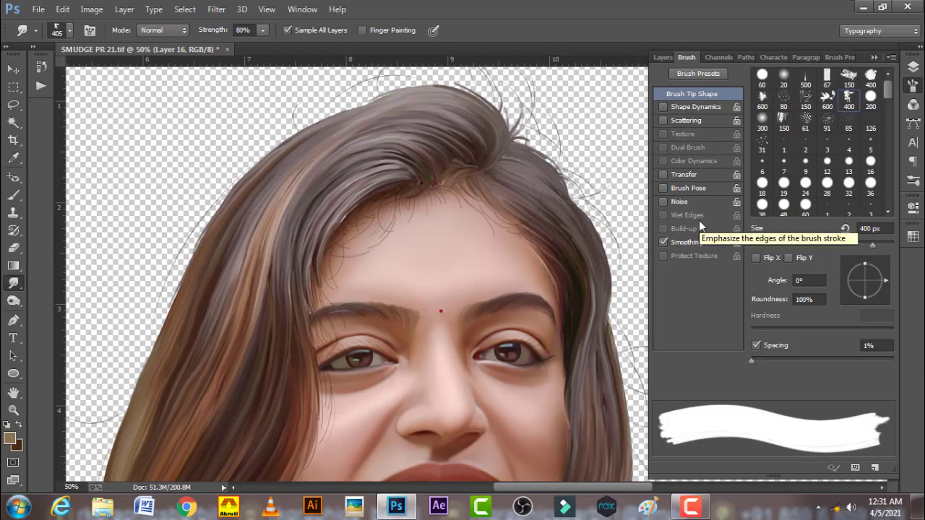
Step: Close Brush Settings, tilt the canvas view, and shrink the smudge brush
left_click(913, 67)
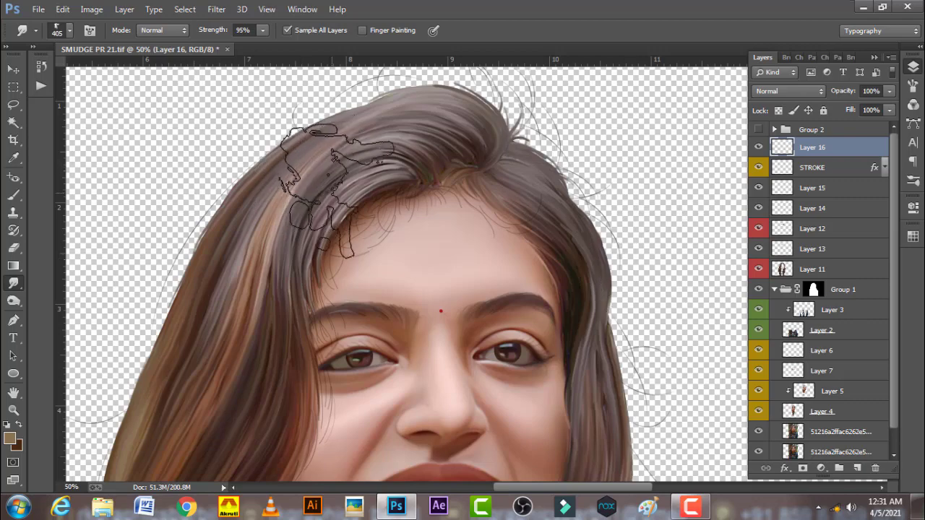
key("r")
mouse_move(351, 185)
left_mouse_down()
mouse_move(332, 223)
mouse_move(397, 212)
mouse_move(342, 271)
left_mouse_up()
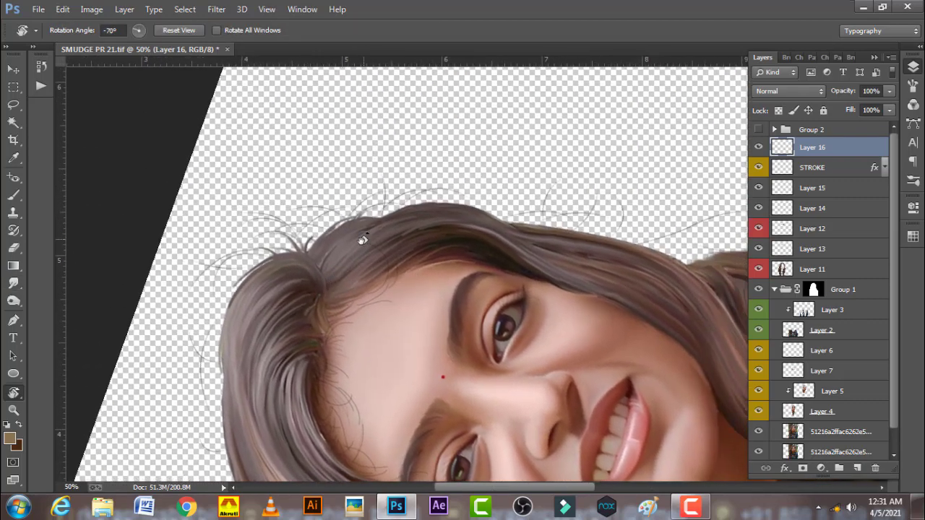
left_click(12, 285)
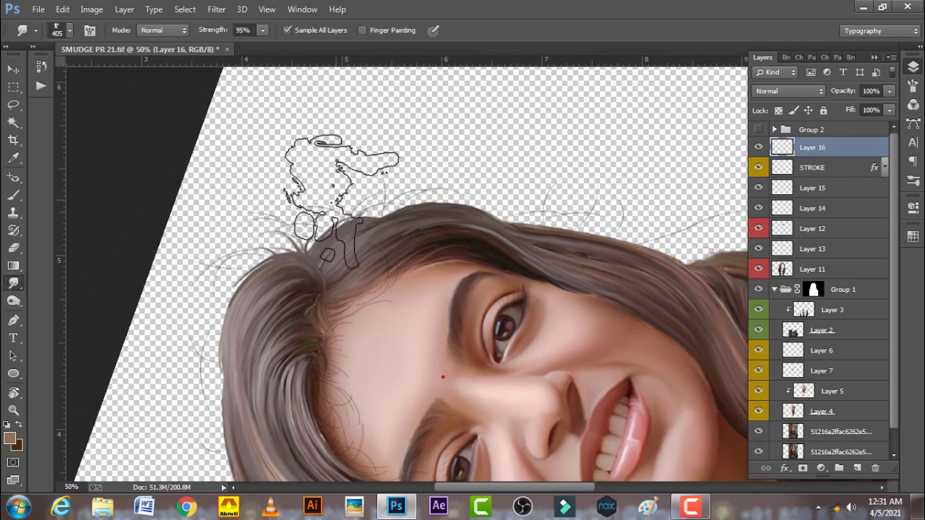
key("[")
key("[")
key("[")
key("[")
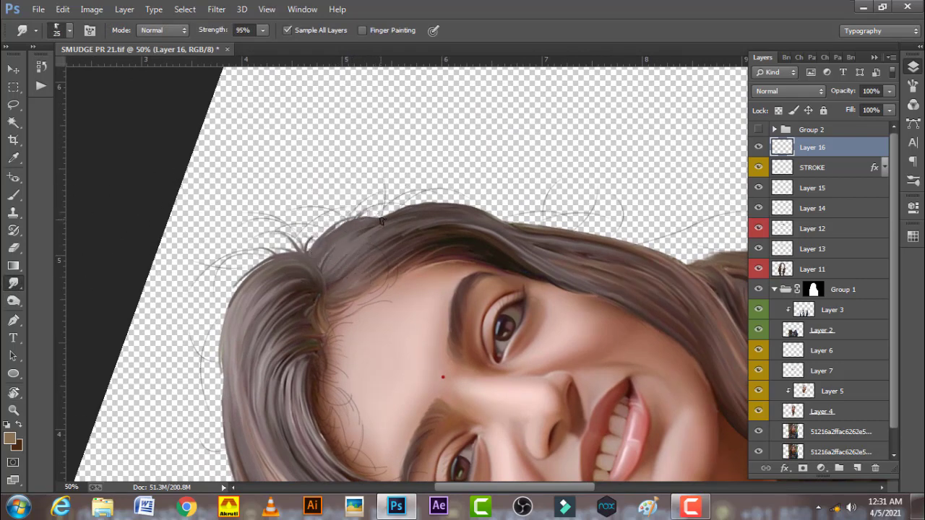
key("[")
key("[")
key("[")
Step: Smudge fine flyaway strands up out of the top hairline with a 10 px brush
mouse_move(383, 215)
left_mouse_down()
mouse_move(371, 195)
mouse_move(415, 209)
mouse_move(462, 186)
left_mouse_up()
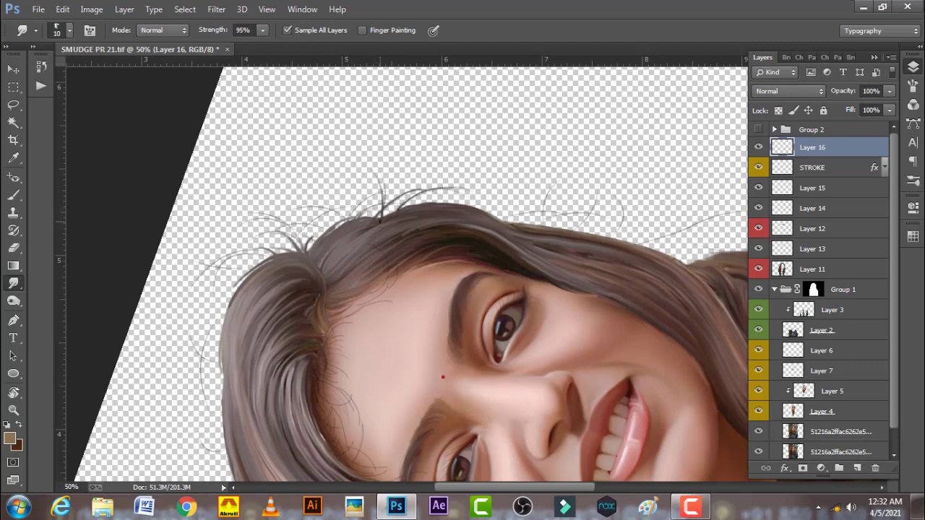
left_click_drag(379, 220, 464, 214)
key("bracketright")
key("bracketleft")
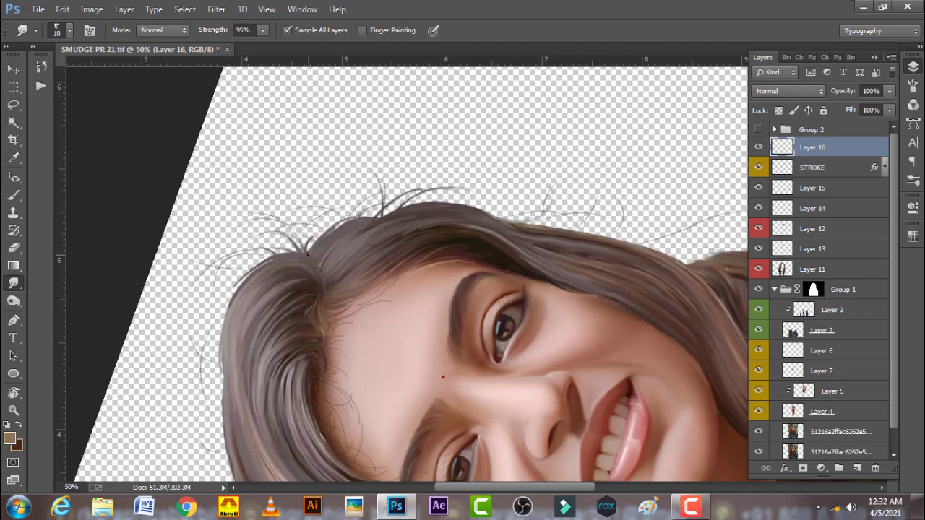
mouse_move(310, 250)
left_mouse_down()
mouse_move(369, 225)
mouse_move(269, 223)
left_mouse_up()
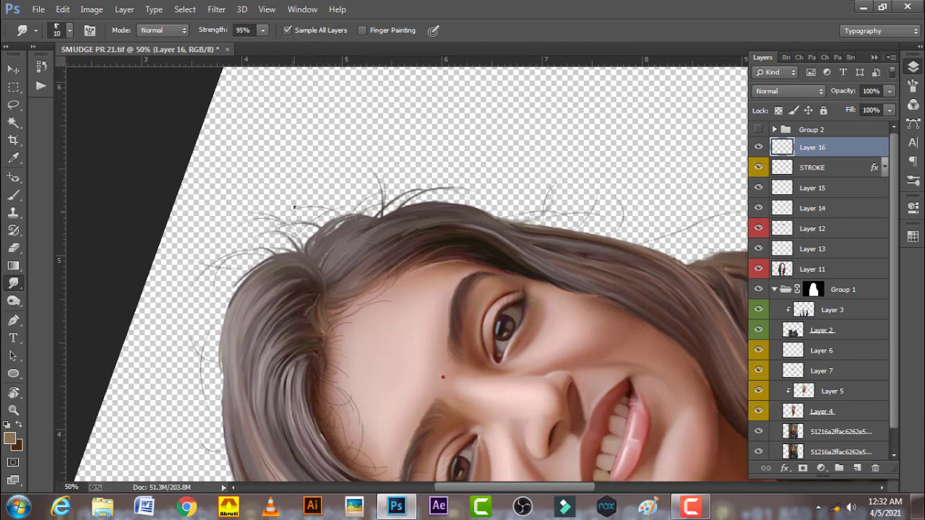
left_click_drag(327, 208, 293, 206)
mouse_move(302, 253)
left_mouse_down()
mouse_move(281, 241)
mouse_move(242, 250)
mouse_move(337, 211)
left_mouse_up()
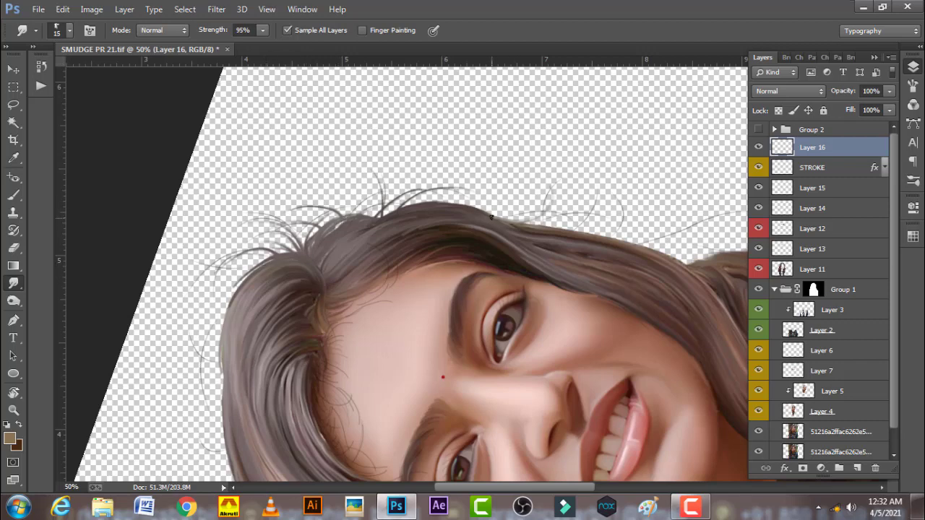
left_click_drag(539, 221, 551, 163)
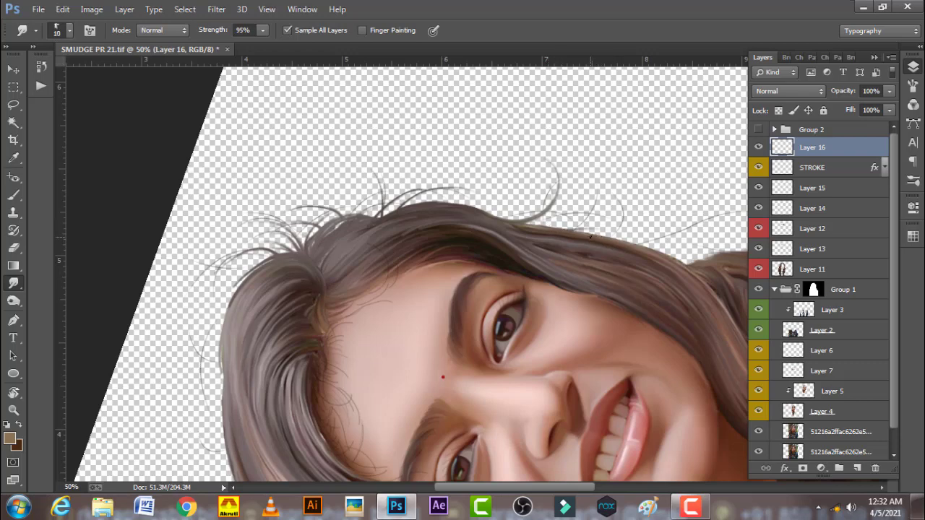
left_click_drag(605, 238, 621, 210)
Step: Rotate the view sideways and smudge two wisps outward from the hair edge
key("r")
left_click_drag(463, 289, 496, 265)
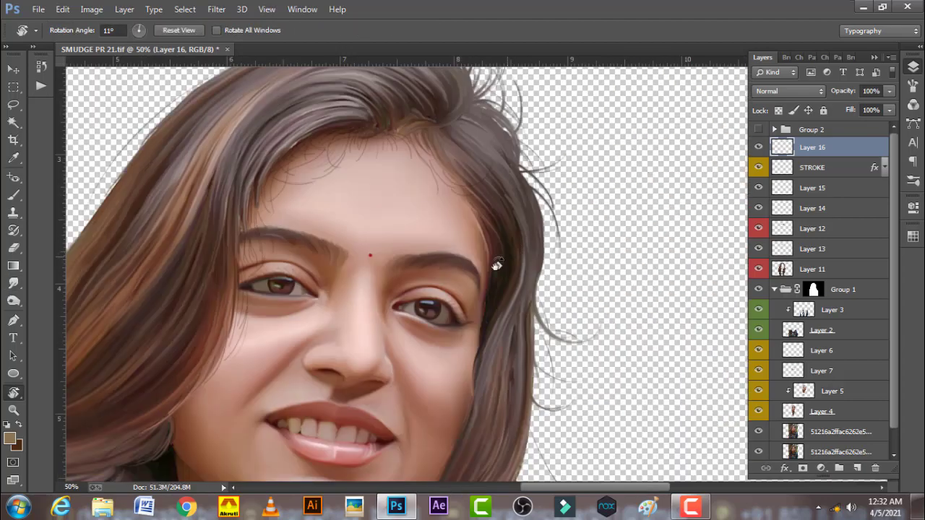
mouse_move(399, 244)
left_mouse_down()
mouse_move(578, 235)
mouse_move(366, 269)
left_mouse_up()
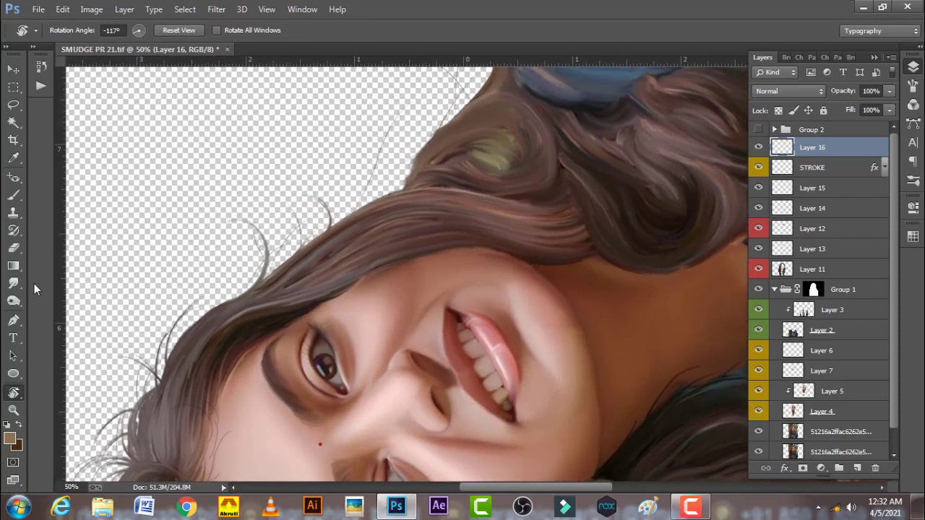
left_click(13, 283)
left_click_drag(338, 226, 370, 210)
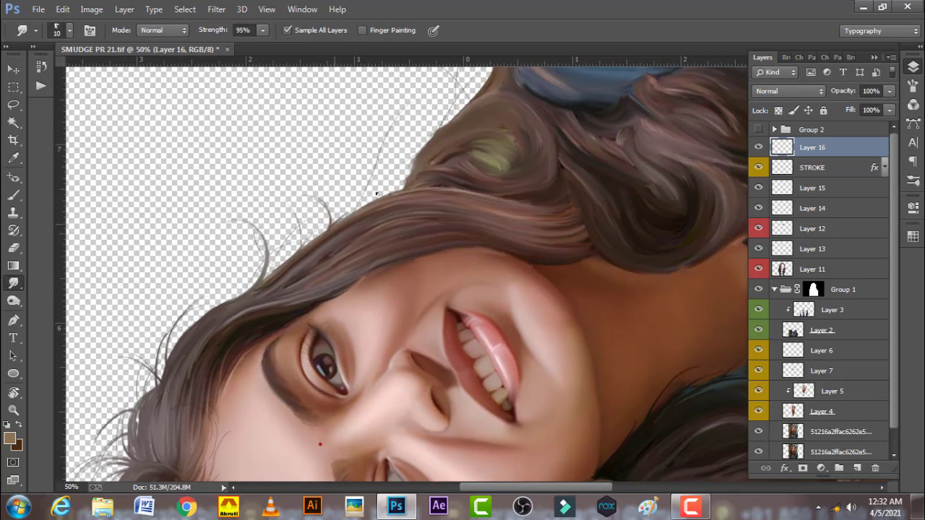
key("bracketright")
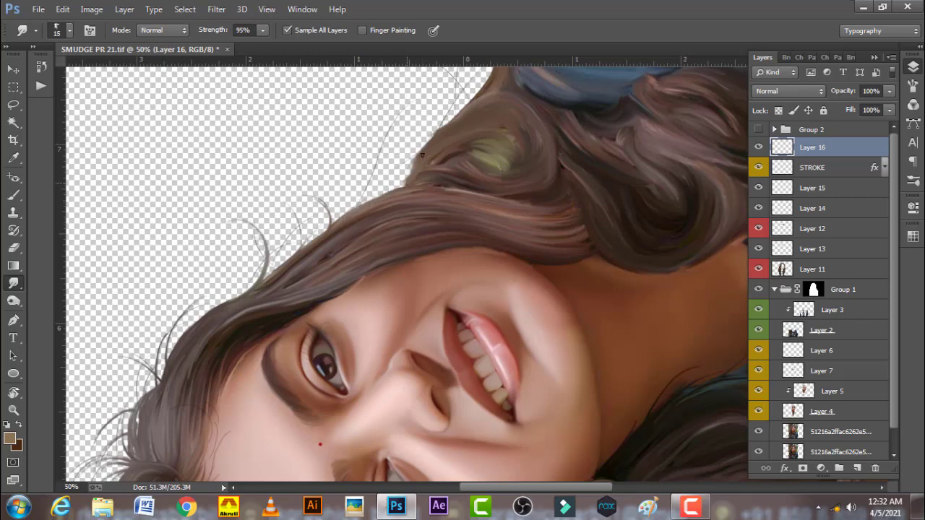
mouse_move(414, 183)
left_mouse_down()
mouse_move(405, 163)
mouse_move(506, 102)
mouse_move(461, 119)
left_mouse_up()
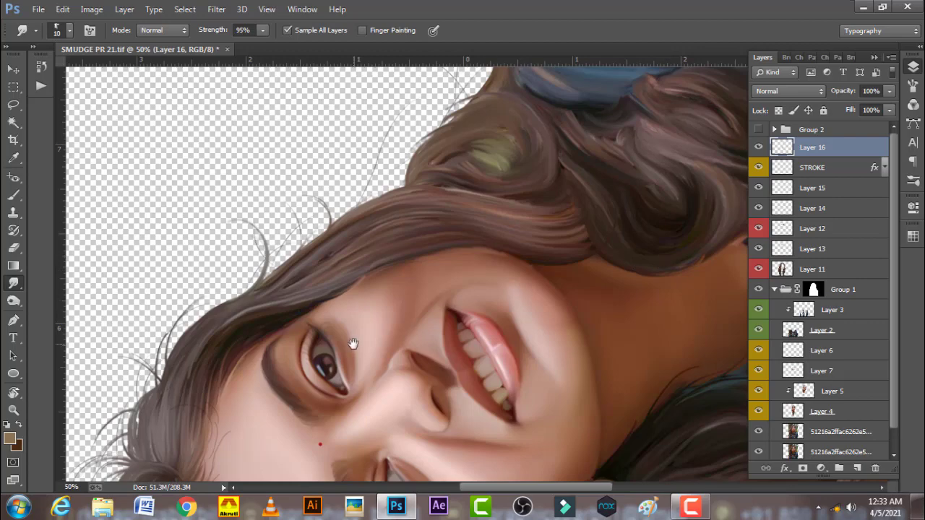
Step: Shift and rotate the view, then smudge more wisps outward from another hair edge
left_click_drag(353, 343, 433, 188)
key("r")
mouse_move(313, 257)
left_mouse_down()
mouse_move(399, 276)
mouse_move(295, 155)
left_mouse_up()
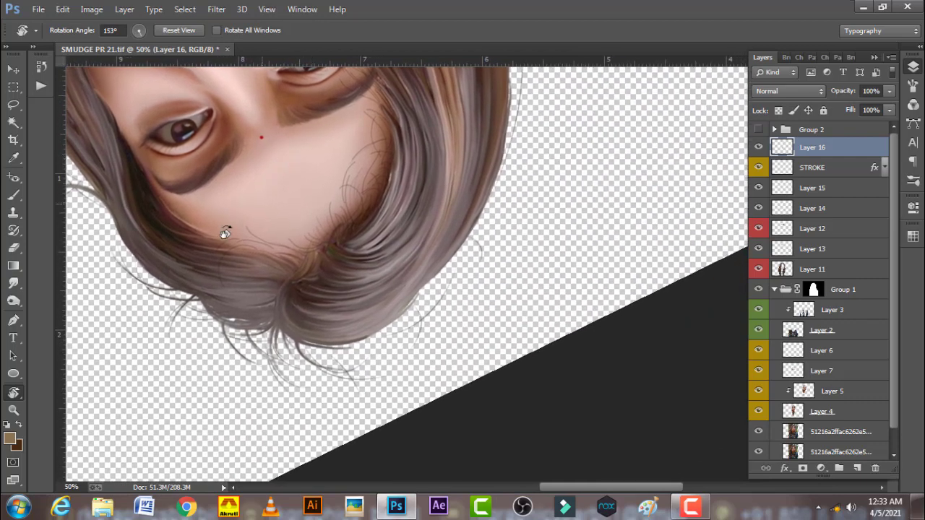
key("r")
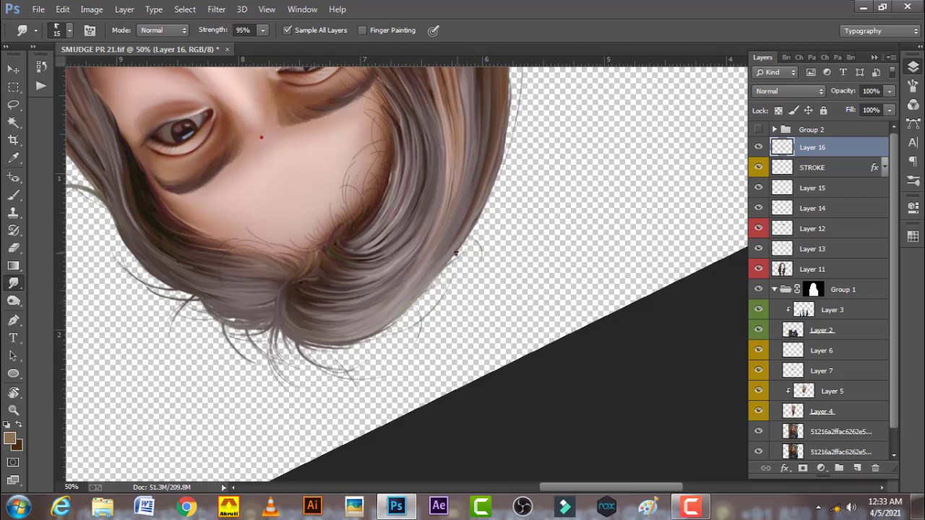
key("bracketright")
key("bracketleft")
left_click_drag(494, 190, 503, 151)
left_click_drag(492, 185, 498, 110)
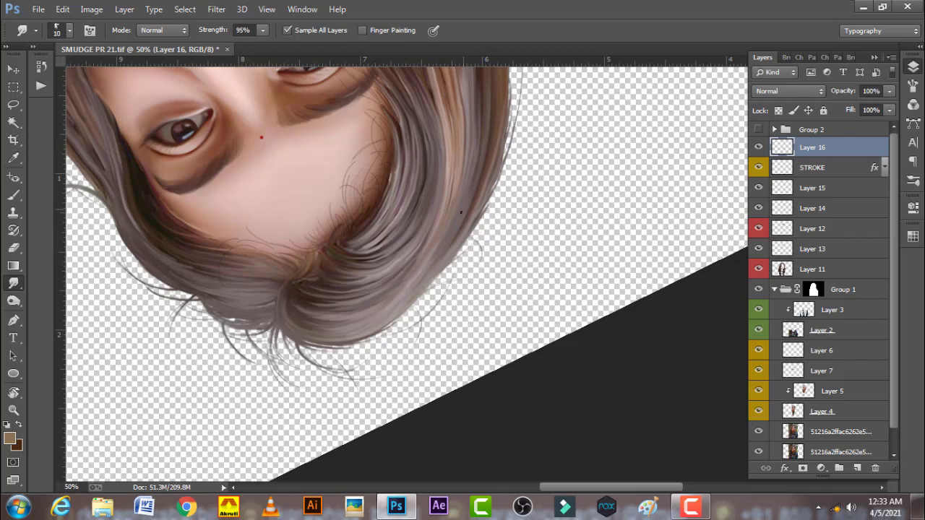
key("r")
left_click_drag(434, 281, 463, 197)
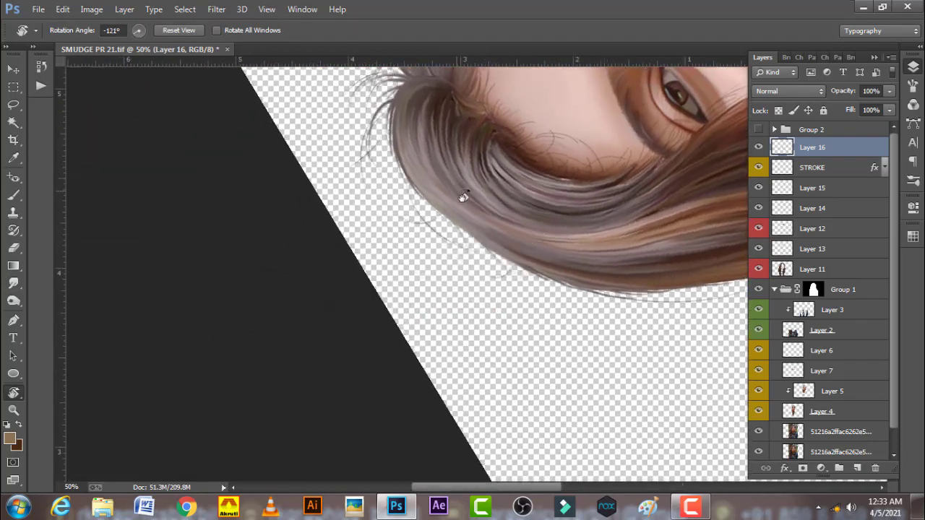
Step: Smudge the hair's bottom edge into soft strands on Layer 16
left_click_drag(589, 229, 323, 159)
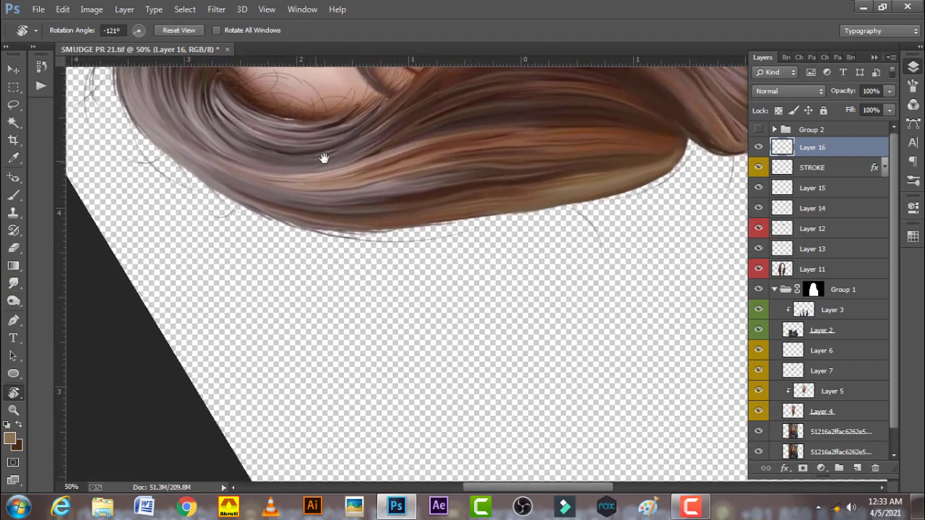
left_click(14, 284)
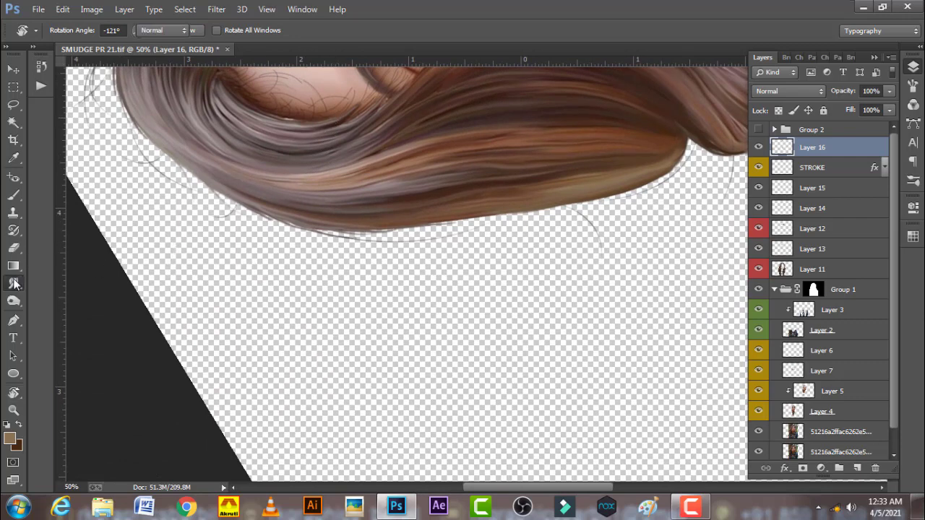
mouse_move(367, 231)
left_mouse_down()
mouse_move(464, 231)
mouse_move(581, 200)
left_mouse_up()
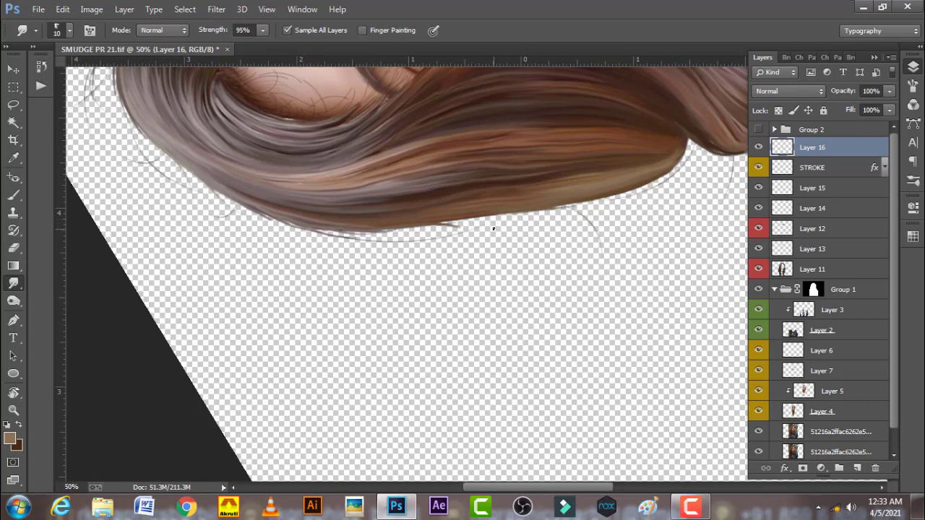
mouse_move(497, 214)
left_mouse_down()
mouse_move(618, 202)
mouse_move(604, 196)
mouse_move(672, 170)
mouse_move(686, 153)
mouse_move(496, 184)
mouse_move(567, 152)
mouse_move(600, 160)
mouse_move(655, 101)
mouse_move(658, 114)
mouse_move(356, 224)
left_mouse_up()
key("bracketright")
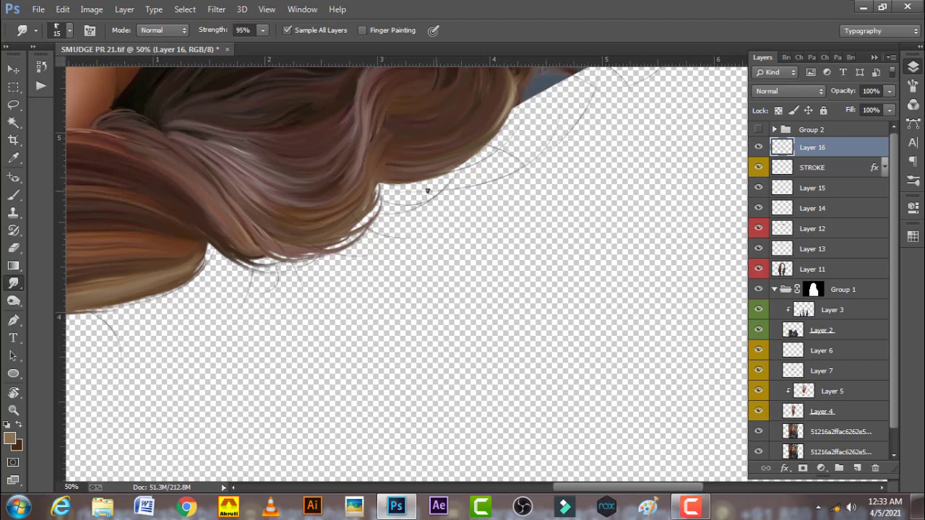
key("bracketleft")
Step: Streak thin strands upward through the hair along its edge
left_click_drag(373, 175, 407, 124)
mouse_move(367, 159)
left_mouse_down()
mouse_move(427, 126)
mouse_move(385, 101)
left_mouse_up()
mouse_move(377, 185)
left_mouse_down()
mouse_move(509, 131)
mouse_move(458, 161)
mouse_move(509, 90)
left_mouse_up()
key("bracketright")
key("bracketleft")
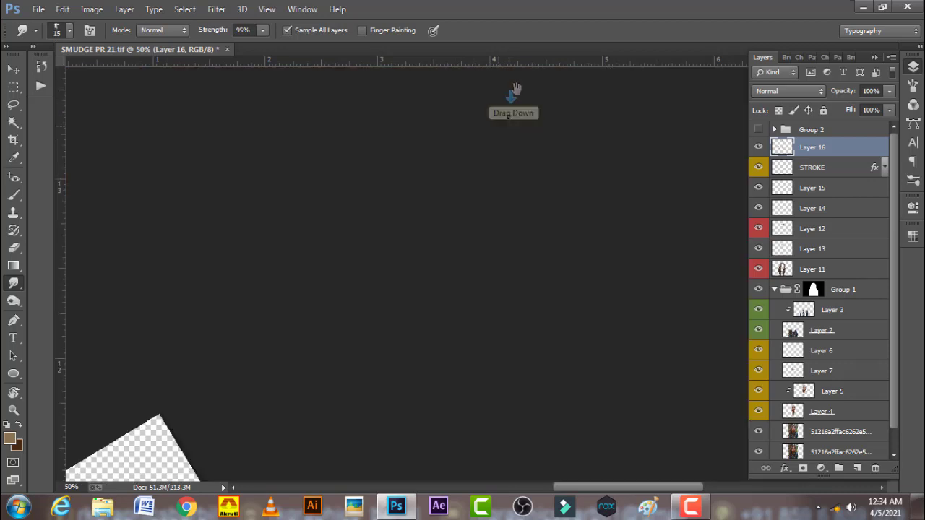
Step: Smudge dark and curved strands along the hair edge, plus a brighter highlight
scroll(510, 94, "up", 10)
mouse_move(264, 401)
left_mouse_down()
mouse_move(351, 239)
mouse_move(374, 308)
mouse_move(342, 218)
mouse_move(436, 310)
mouse_move(440, 330)
mouse_move(341, 140)
mouse_move(434, 256)
mouse_move(421, 151)
mouse_move(381, 245)
mouse_move(359, 244)
mouse_move(357, 203)
left_mouse_up()
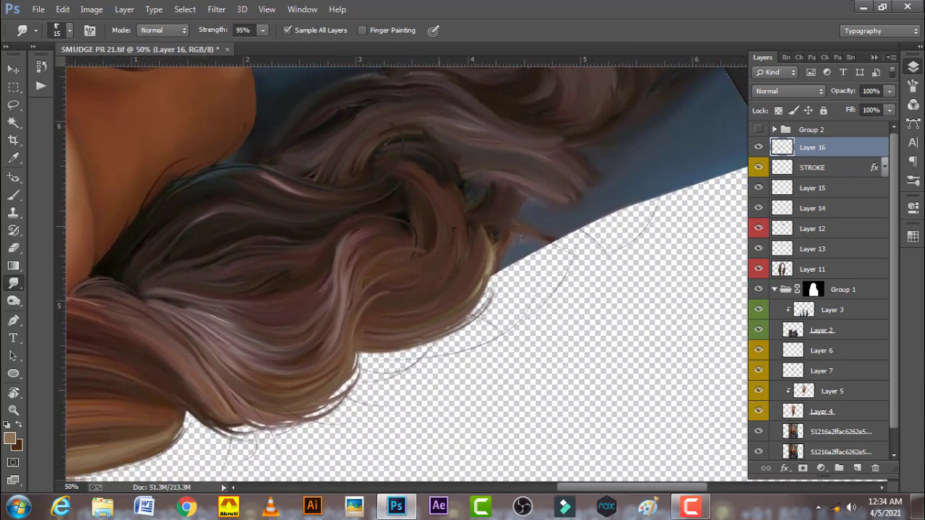
key("bracketright")
left_click_drag(519, 229, 507, 321)
key("bracketleft")
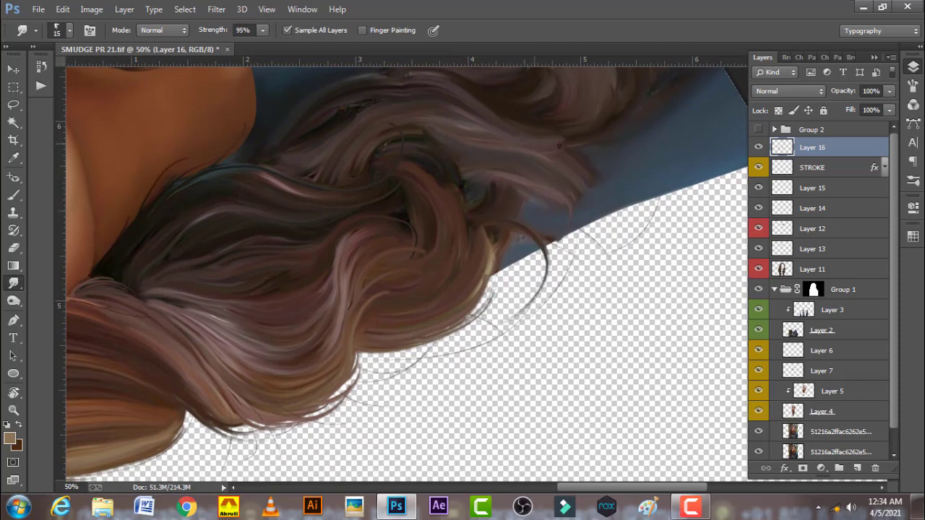
left_click_drag(559, 147, 495, 159)
scroll(429, 293, "up", 3)
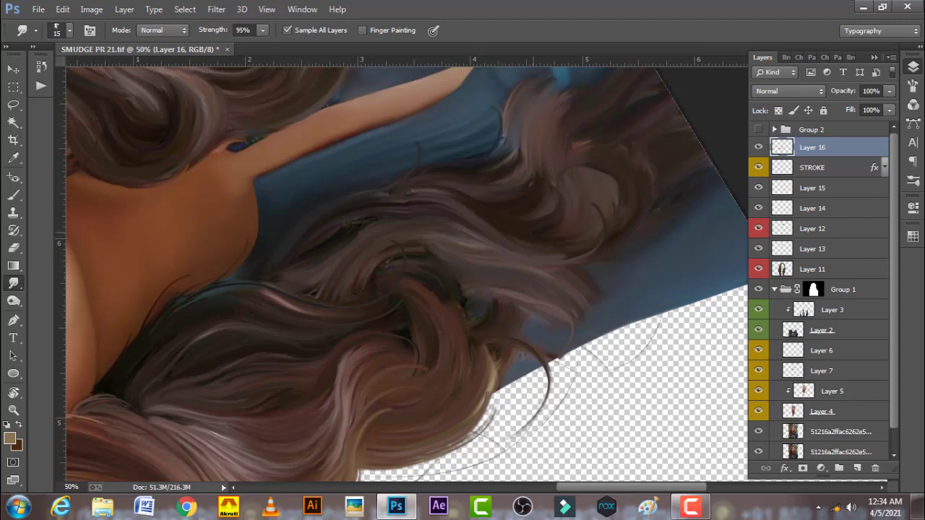
mouse_move(566, 211)
left_mouse_down()
mouse_move(552, 159)
mouse_move(516, 151)
mouse_move(452, 207)
left_mouse_up()
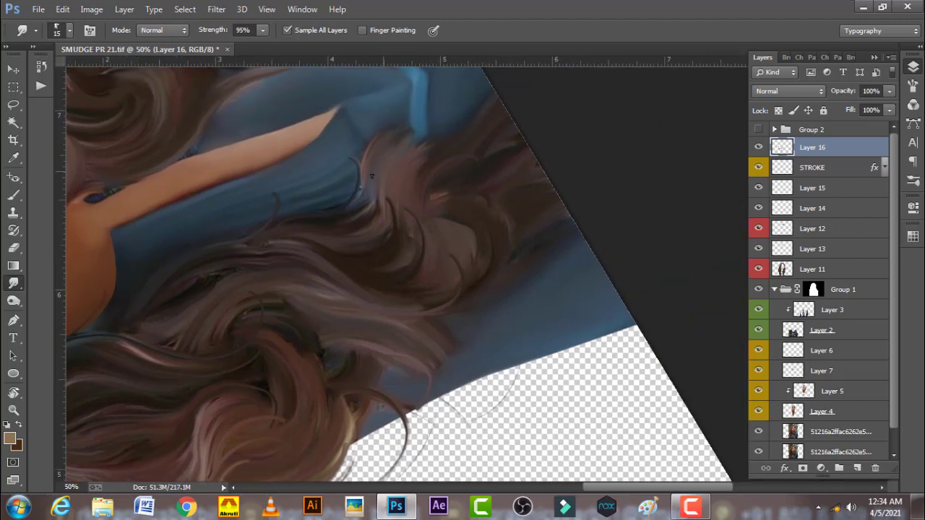
left_click_drag(394, 133, 454, 149)
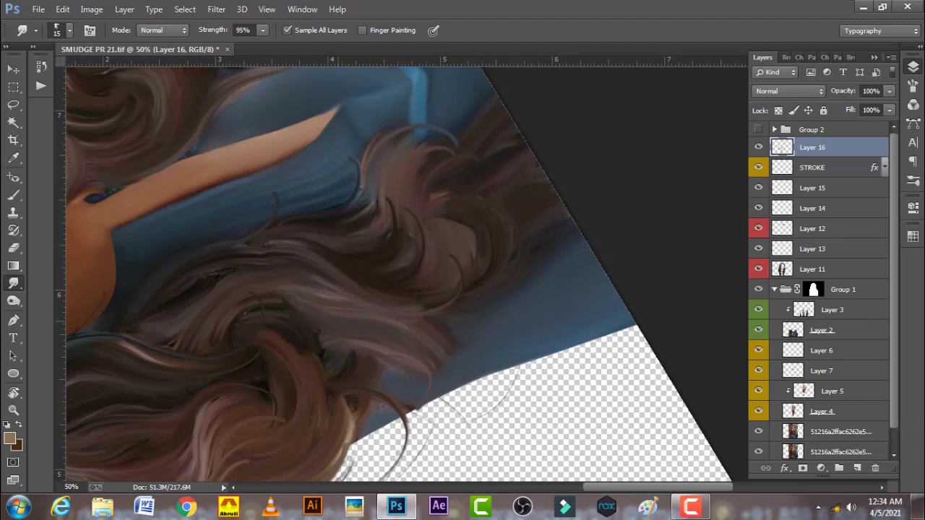
left_click_drag(311, 360, 268, 331)
Step: Rotate the view to about -104° and darken the hair edge along the shoulder
key("r")
mouse_move(265, 351)
left_mouse_down()
mouse_move(265, 285)
mouse_move(395, 303)
mouse_move(422, 353)
left_mouse_up()
left_click_drag(313, 300, 388, 320)
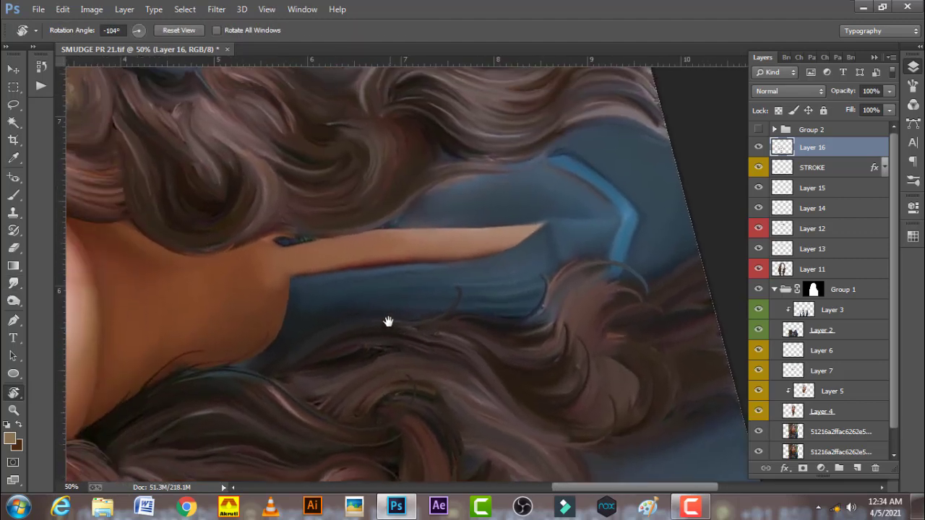
left_click(13, 283)
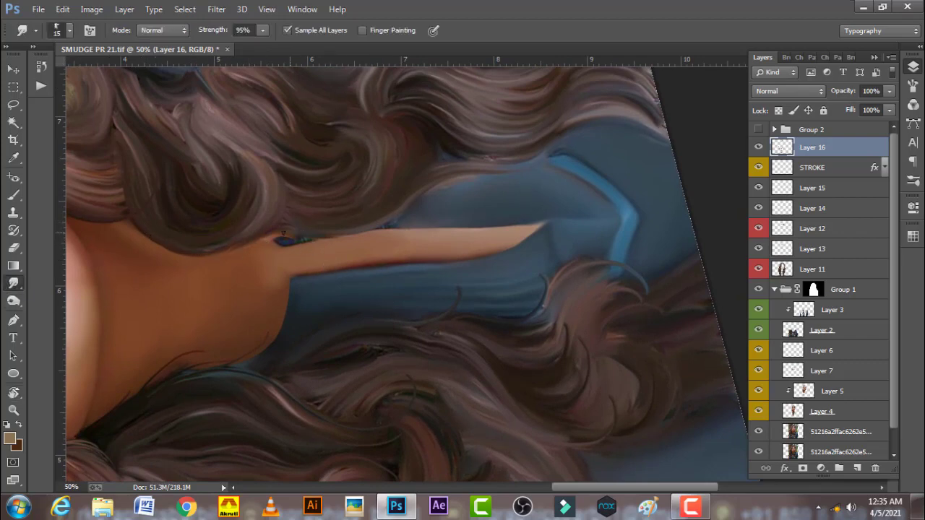
left_click_drag(316, 239, 319, 252)
mouse_move(486, 162)
left_mouse_down()
mouse_move(459, 154)
mouse_move(513, 160)
mouse_move(548, 152)
left_mouse_up()
key("bracketright")
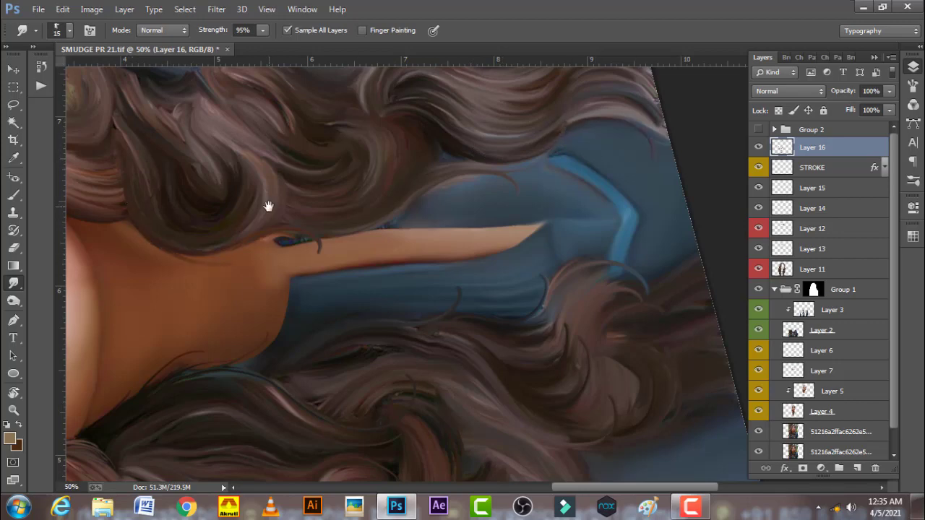
Step: Pull dark curved strands into the blue cloth with a size 20 brush, then reshape the edge at 15
left_click_drag(269, 207, 329, 359)
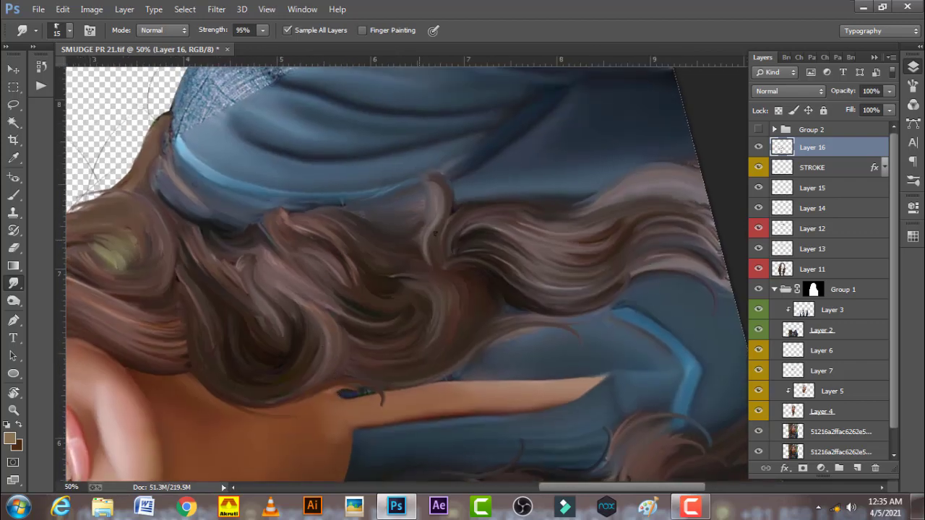
left_click_drag(448, 220, 554, 166)
left_click_drag(583, 195, 617, 174)
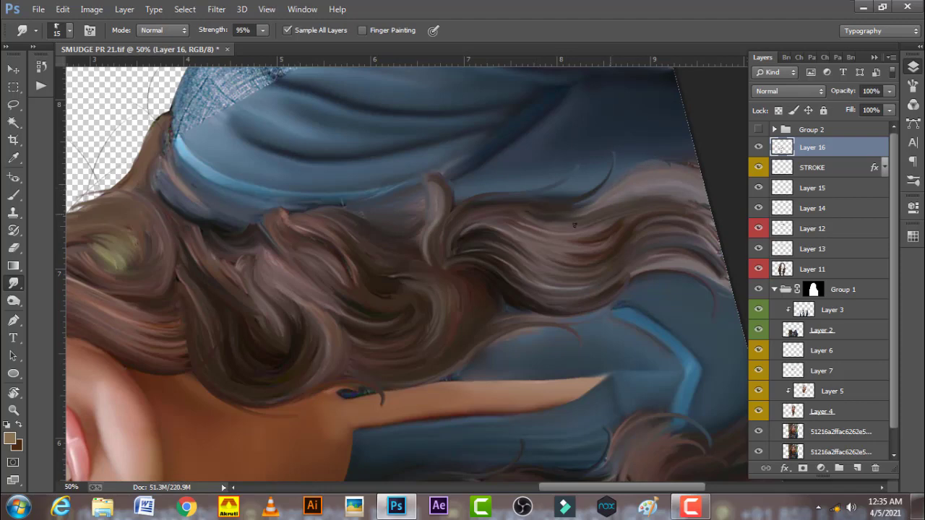
left_click_drag(447, 193, 402, 166)
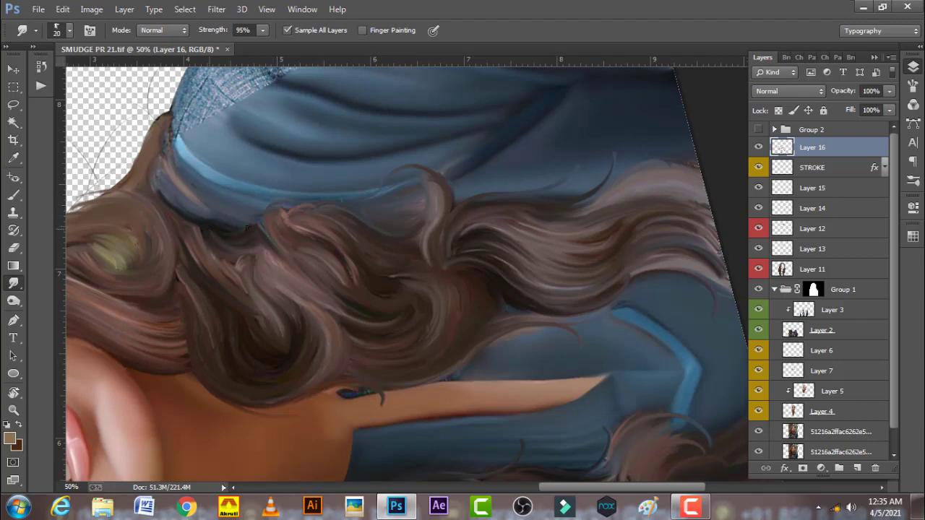
left_click_drag(254, 212, 228, 238)
key("bracketleft")
left_click_drag(170, 169, 162, 189)
left_click_drag(176, 153, 155, 190)
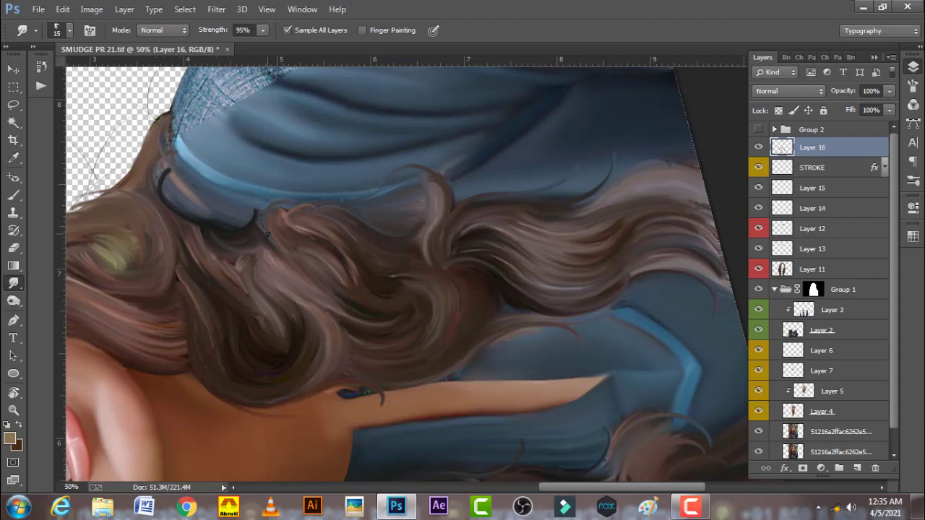
Step: Rotate the canvas view back upright to 0°
key("r")
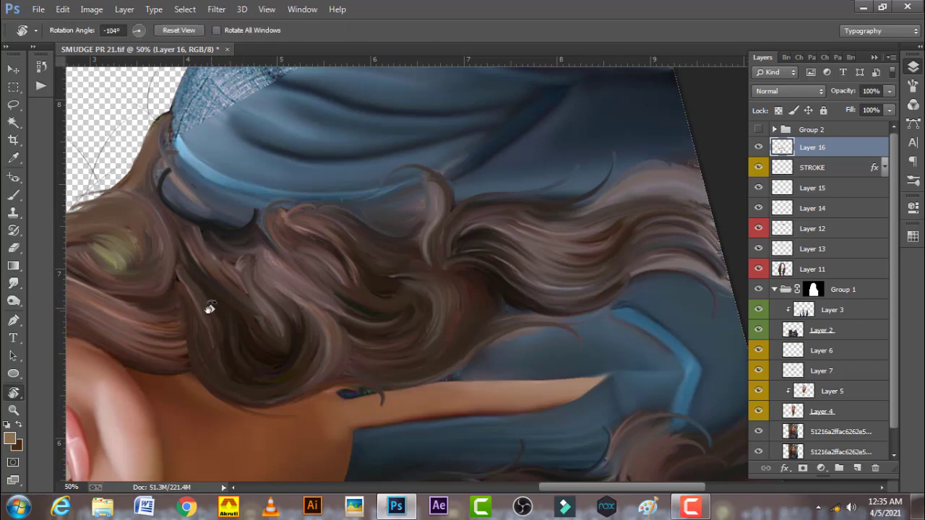
left_click_drag(207, 306, 407, 155)
left_click_drag(373, 287, 399, 392)
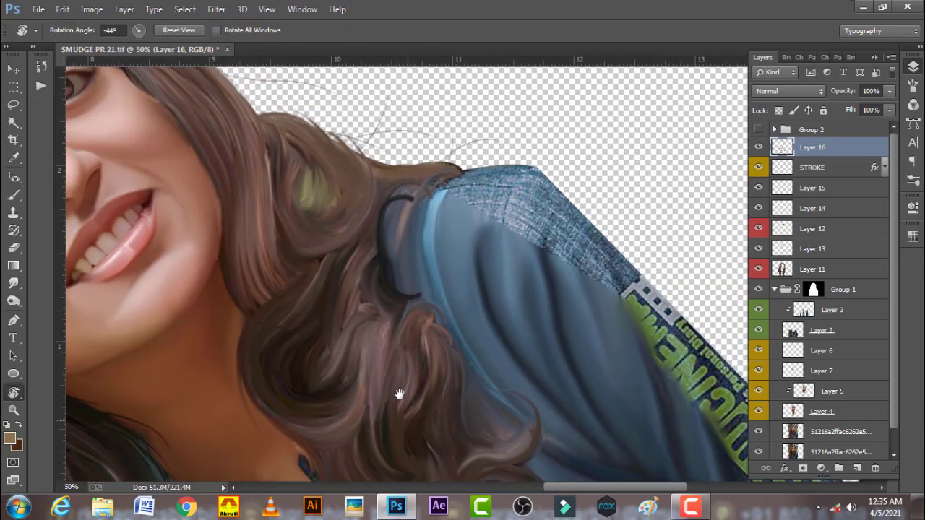
mouse_move(304, 323)
left_mouse_down()
mouse_move(313, 180)
mouse_move(371, 192)
mouse_move(289, 289)
left_mouse_up()
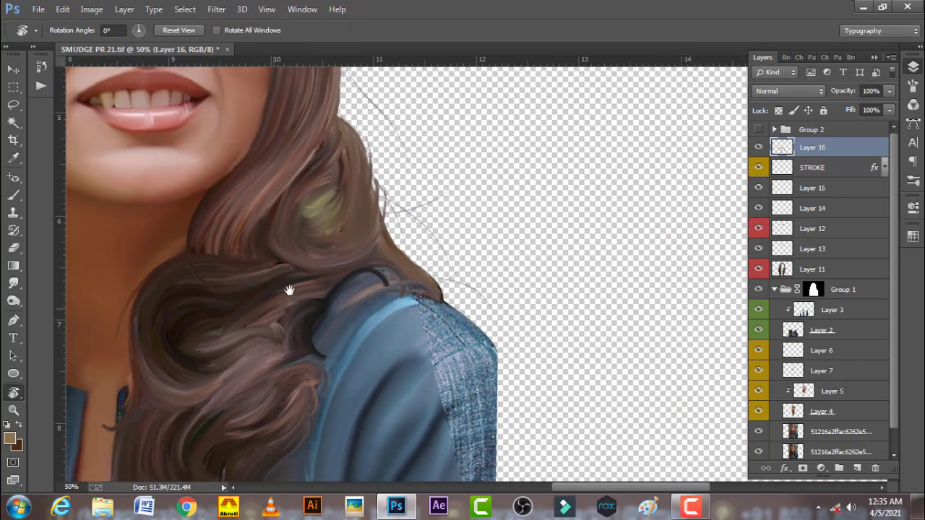
left_click(21, 284)
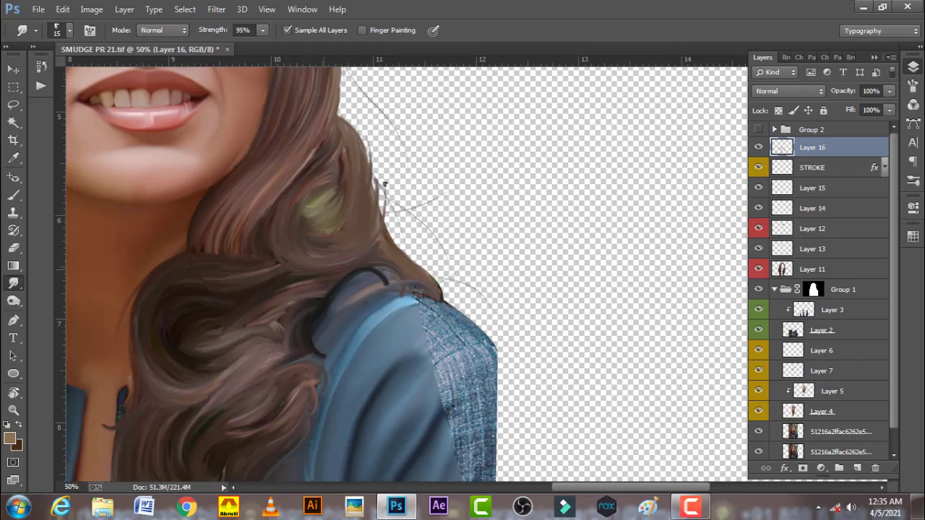
Step: Pull curled wisps outward over the shoulder at brush size 20, then zoom out to the face
left_click_drag(385, 185, 365, 190)
key("bracketright")
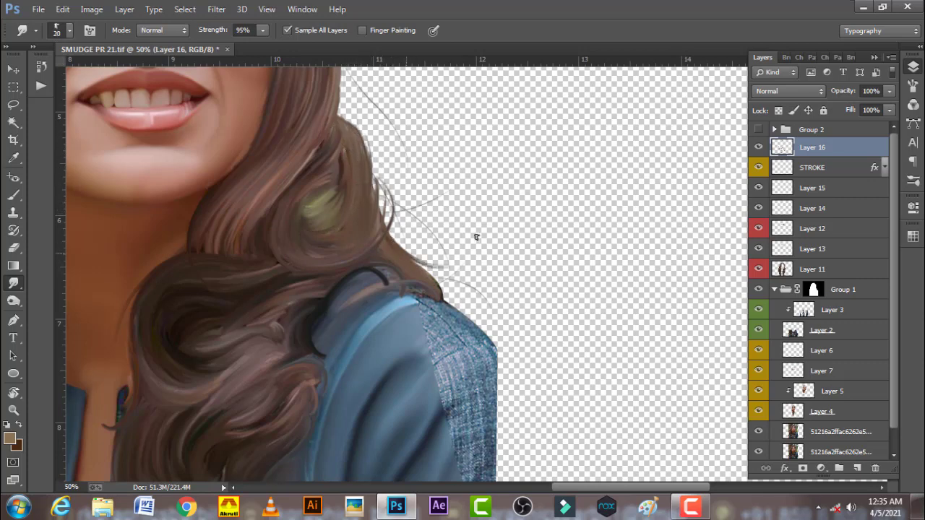
mouse_move(419, 268)
left_mouse_down()
mouse_move(443, 304)
mouse_move(402, 329)
left_mouse_up()
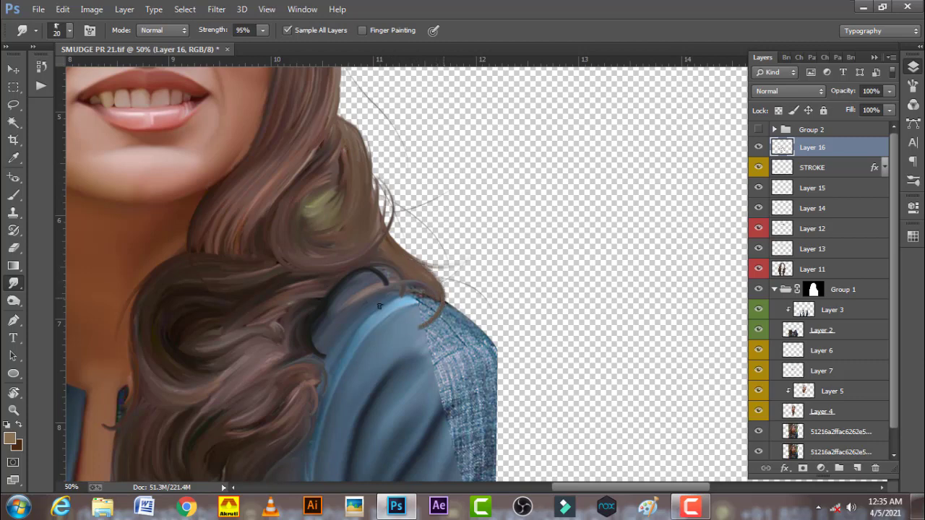
left_click_drag(398, 250, 489, 230)
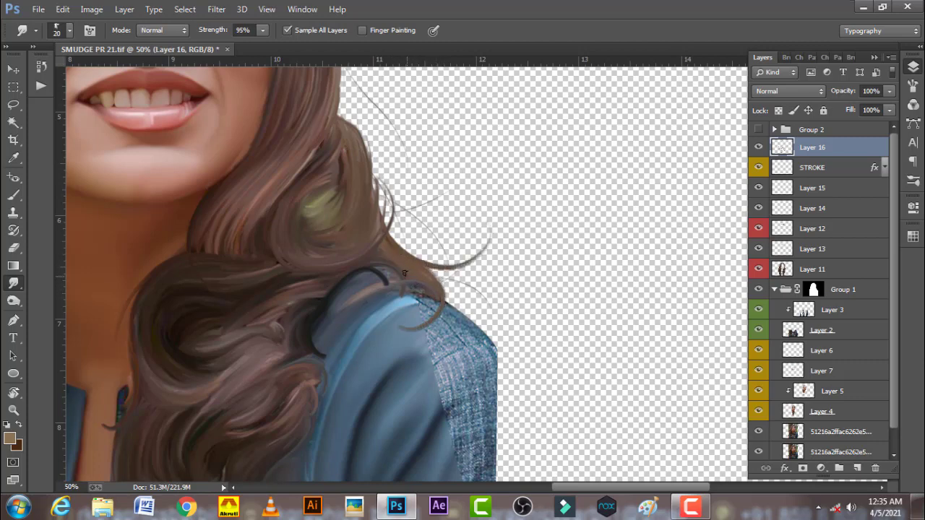
key("bracketleft")
key("ctrl+minus")
key("ctrl+minus")
left_click_drag(383, 233, 459, 333)
key("r")
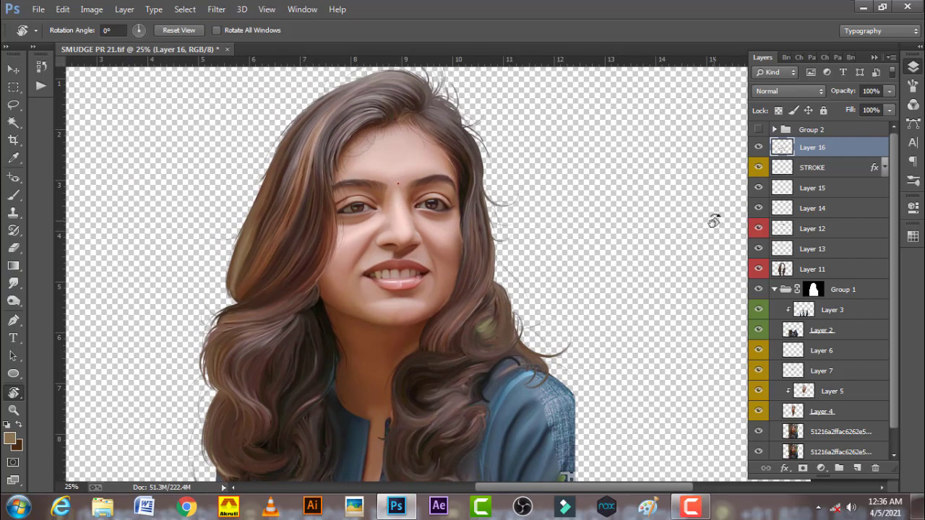
Step: Hide the STROKE layer, show the grey Background, and zoom out to the full portrait
left_click(759, 167)
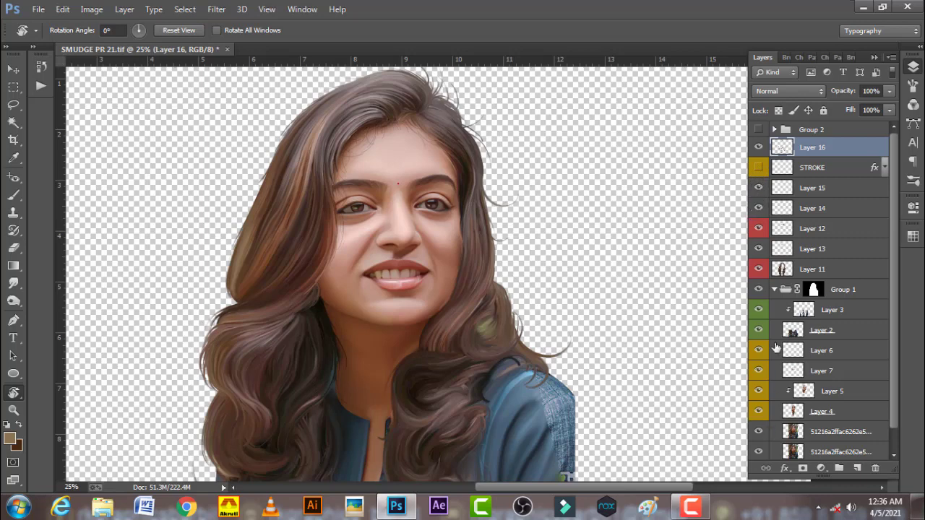
scroll(824, 388, "down", 1)
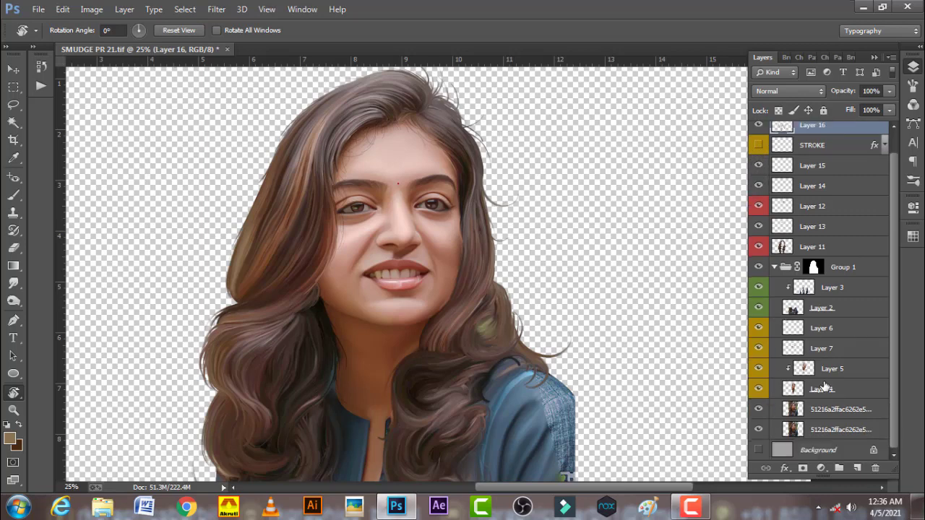
left_click(758, 451)
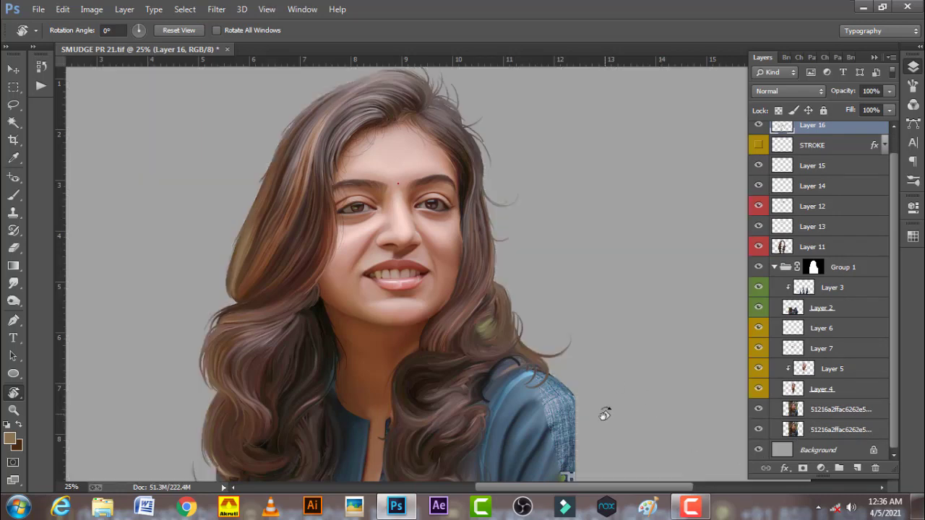
left_click_drag(486, 415, 520, 330)
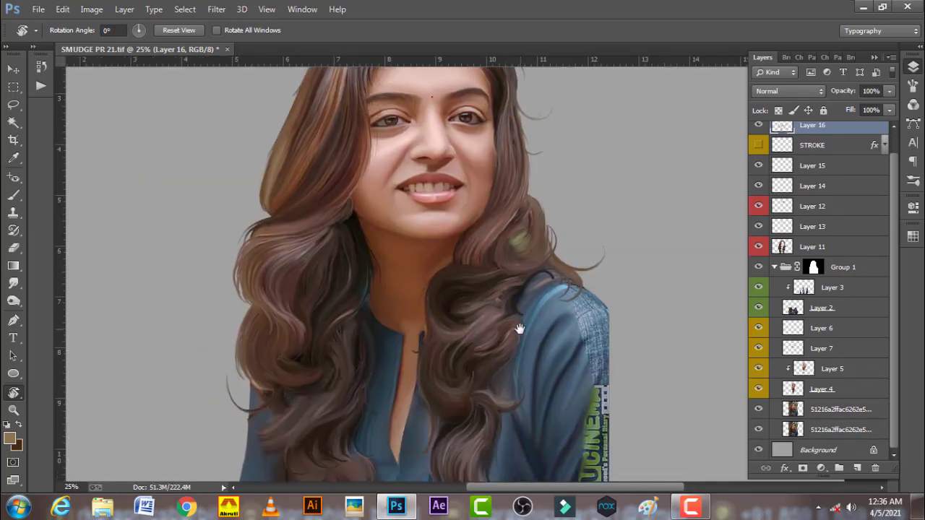
key("ctrl+minus")
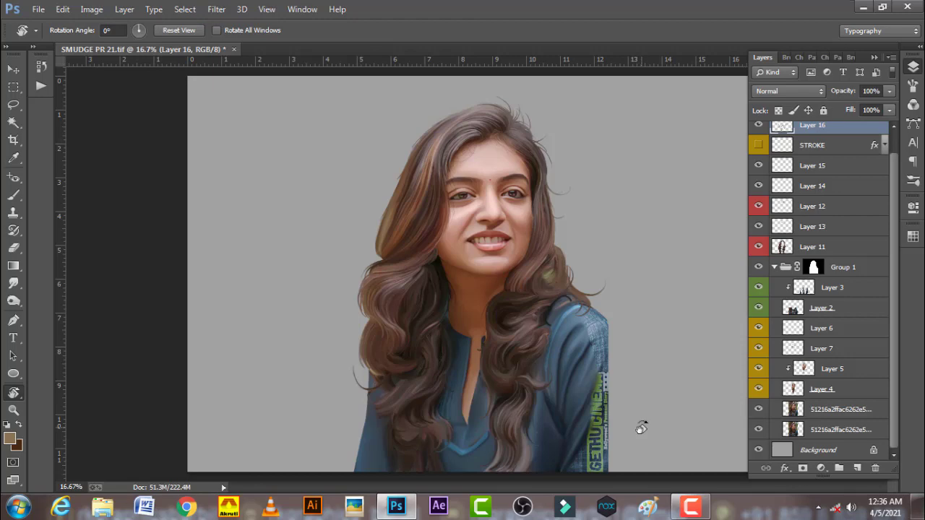
Step: Drag the pastel painted texture from its tab into the portrait as a new layer
left_click(690, 506)
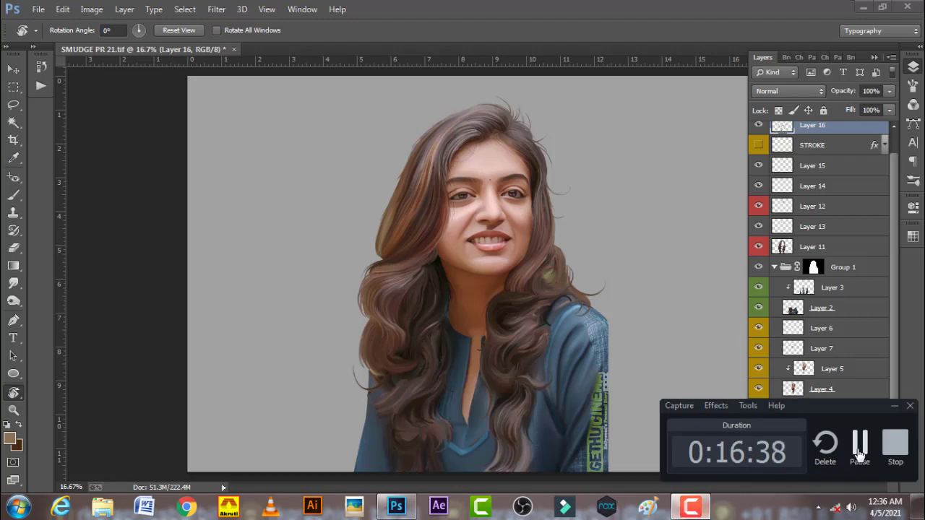
left_click(859, 453)
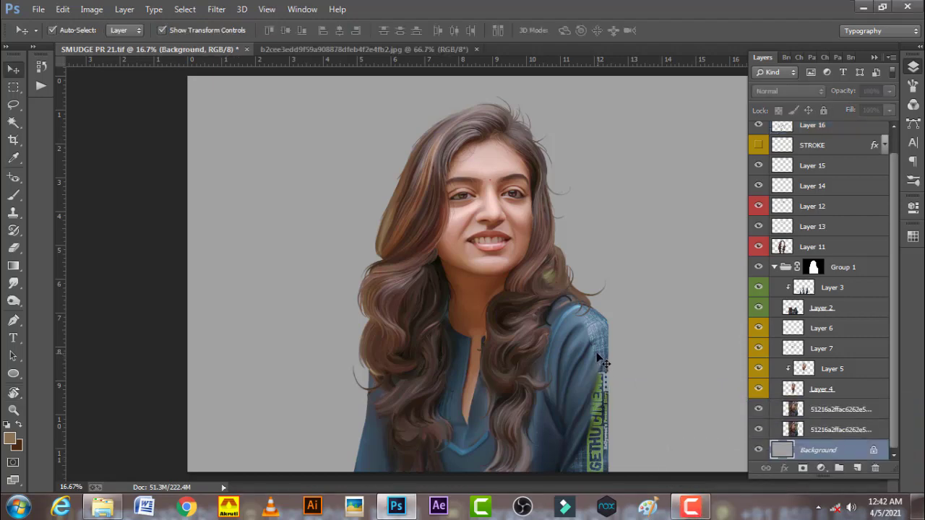
left_click(388, 50)
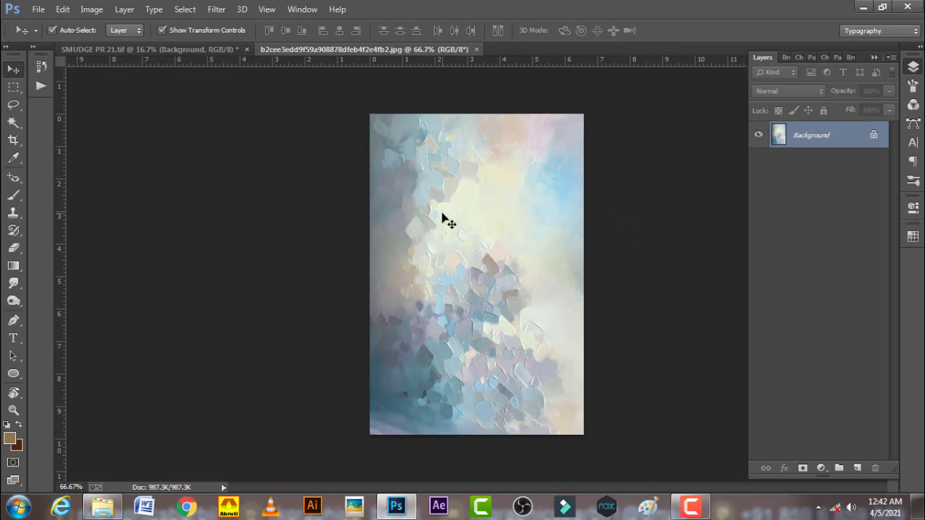
left_click_drag(443, 215, 230, 55)
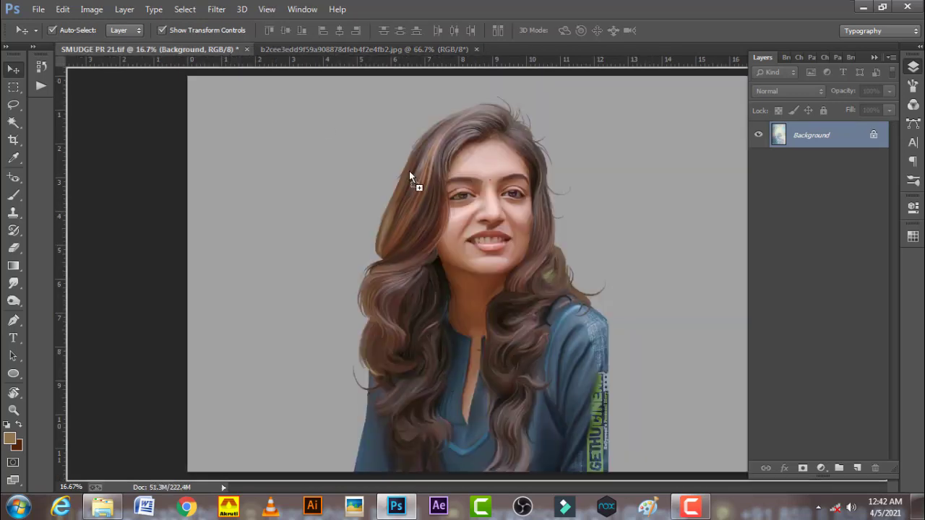
left_click_drag(231, 56, 409, 171)
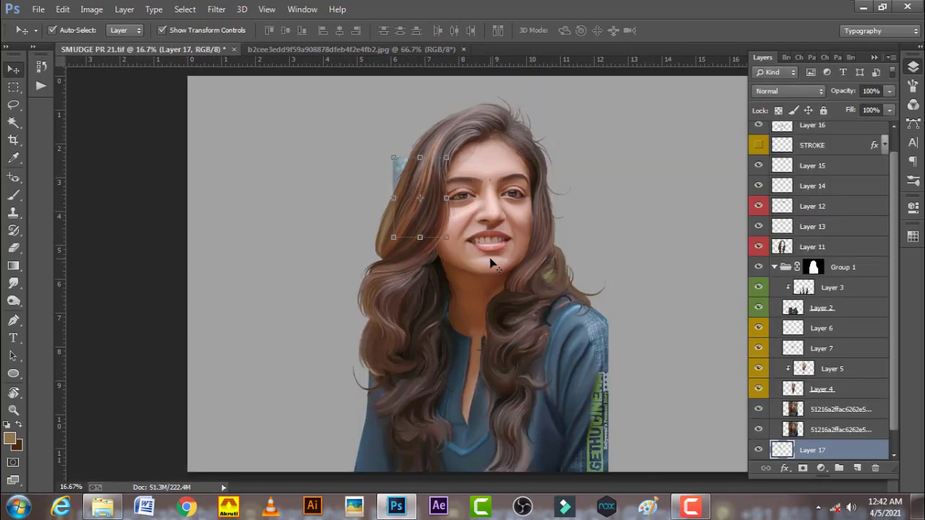
Step: Scale the texture to about 519% to fill the canvas height, then nudge it left
left_click_drag(448, 239, 527, 325)
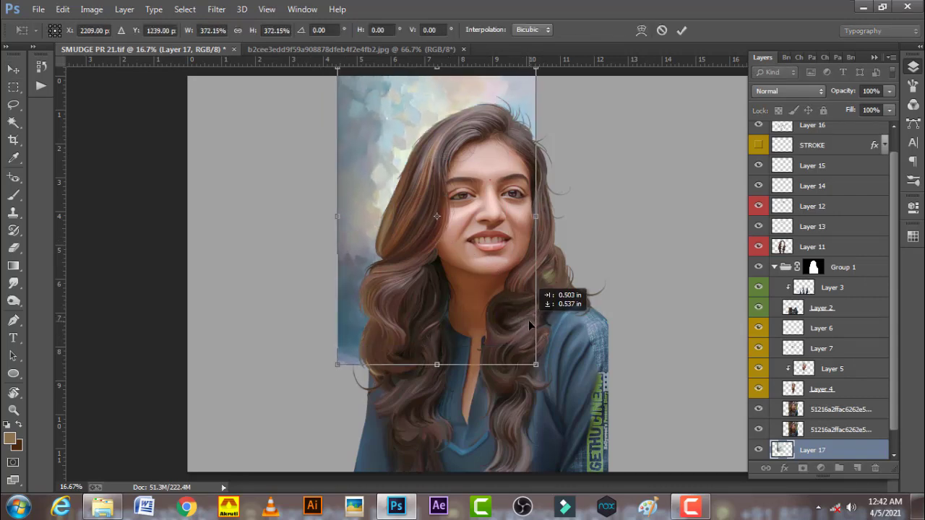
mouse_move(532, 359)
left_mouse_down()
mouse_move(581, 410)
mouse_move(612, 466)
left_mouse_up()
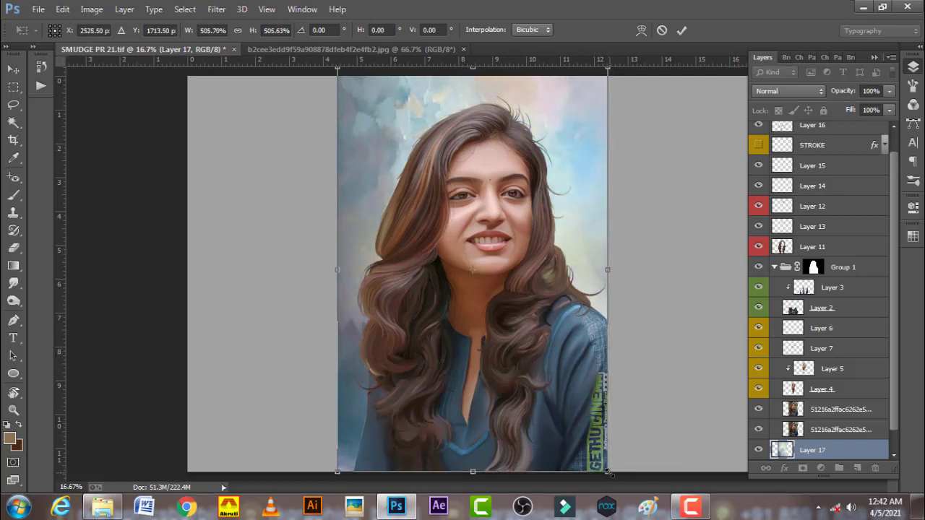
mouse_move(612, 466)
left_mouse_down()
mouse_move(645, 486)
mouse_move(634, 465)
left_mouse_up()
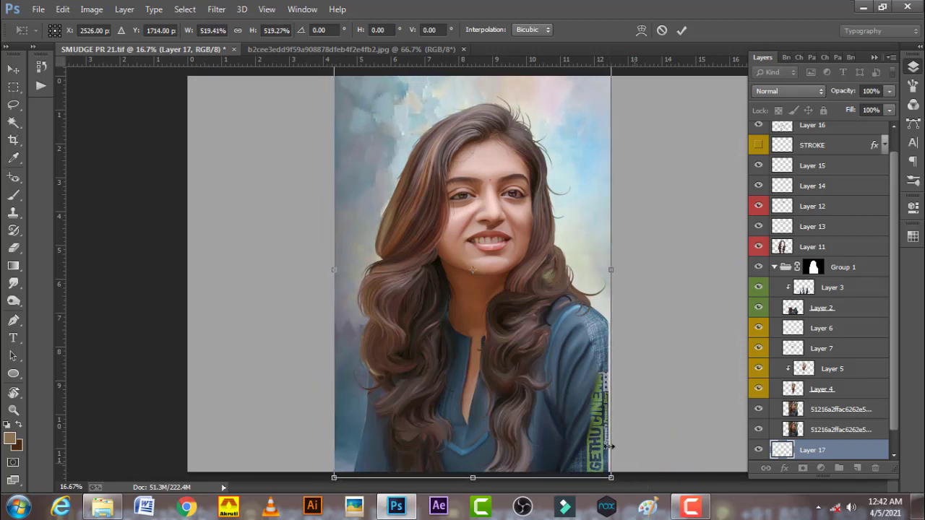
key("Return")
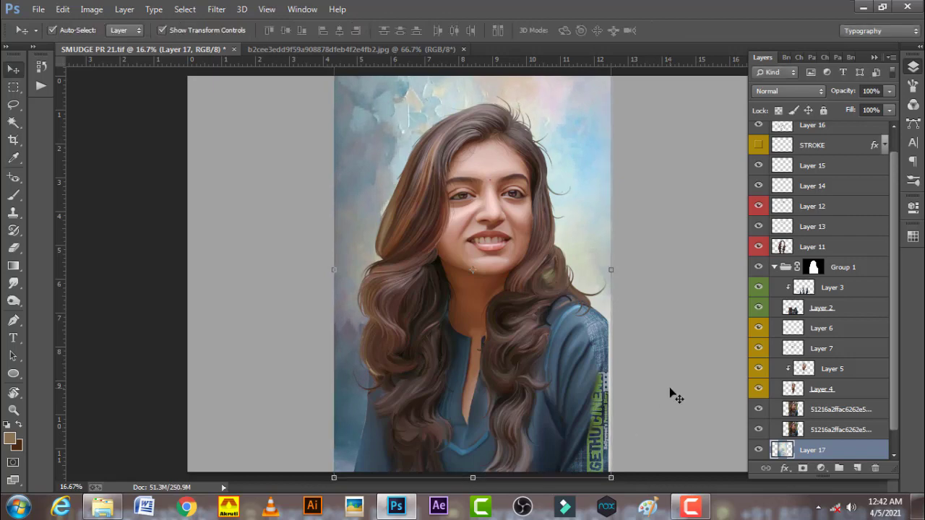
key("shift+Left")
key("shift+Left")
key("shift+Left")
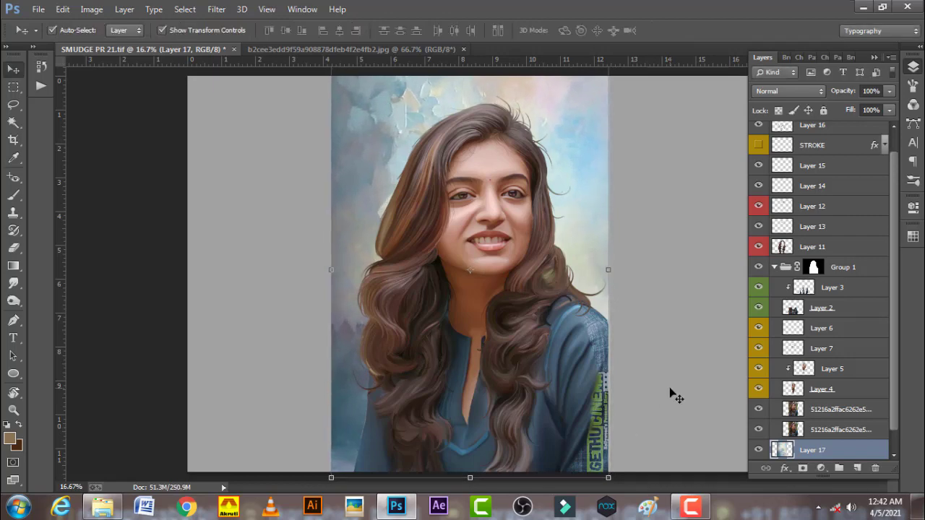
key("shift+Left")
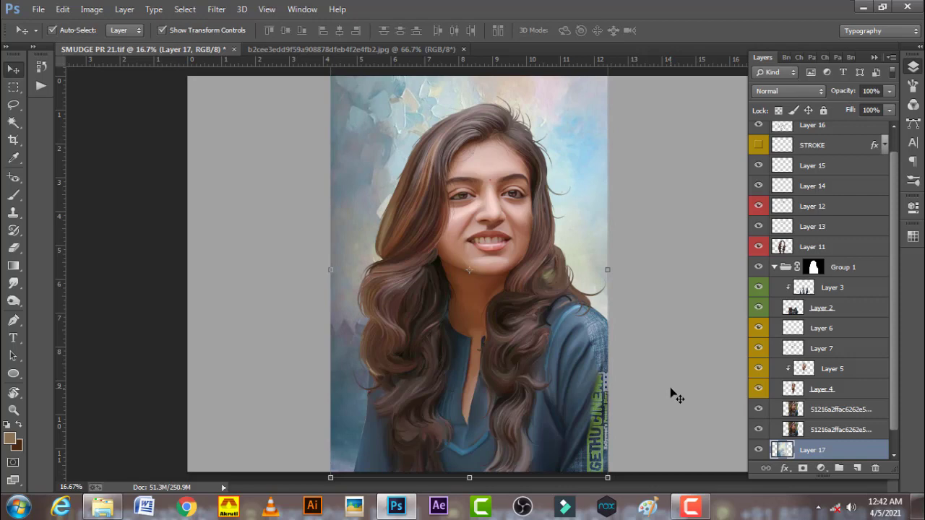
Step: Crop the canvas in to the texture's left and right edges, reducing the document to 24.4M
key("c")
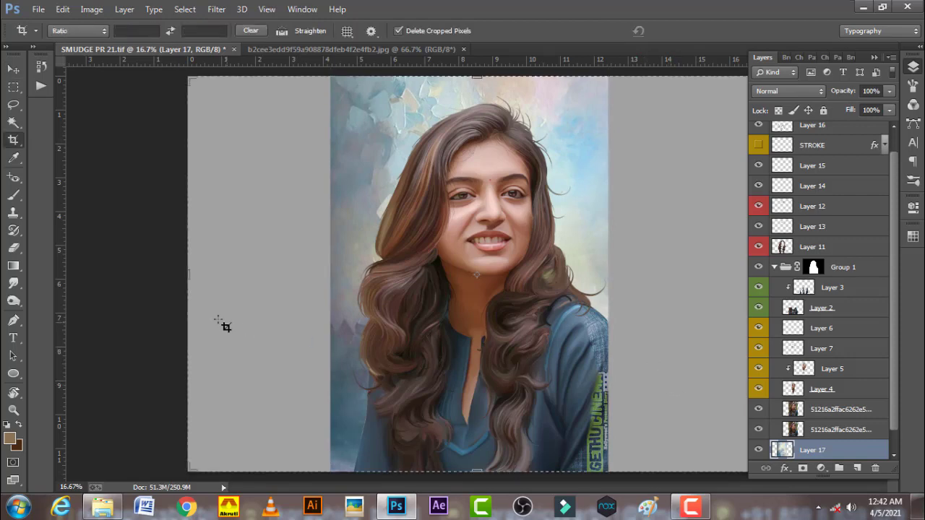
left_click(186, 277)
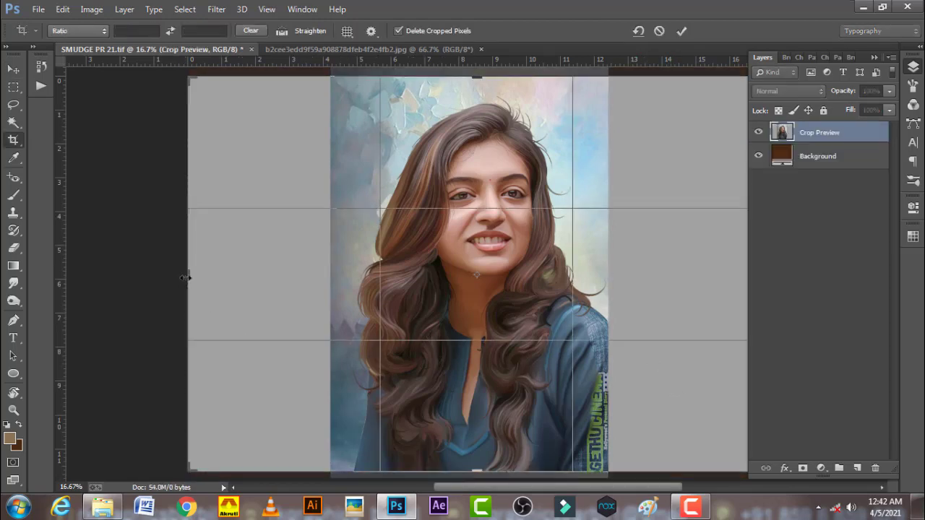
left_click_drag(186, 278, 326, 298)
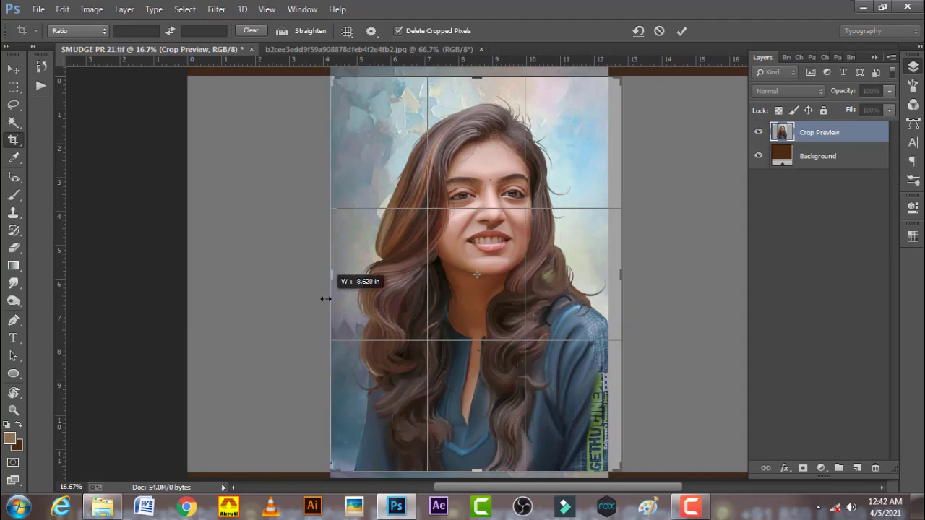
left_click(607, 286, "ctrl")
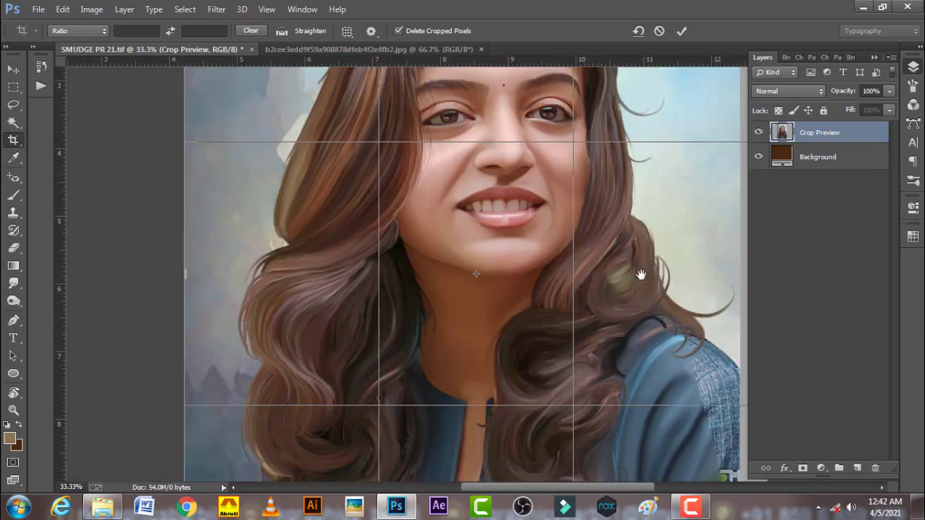
left_click_drag(640, 275, 490, 275)
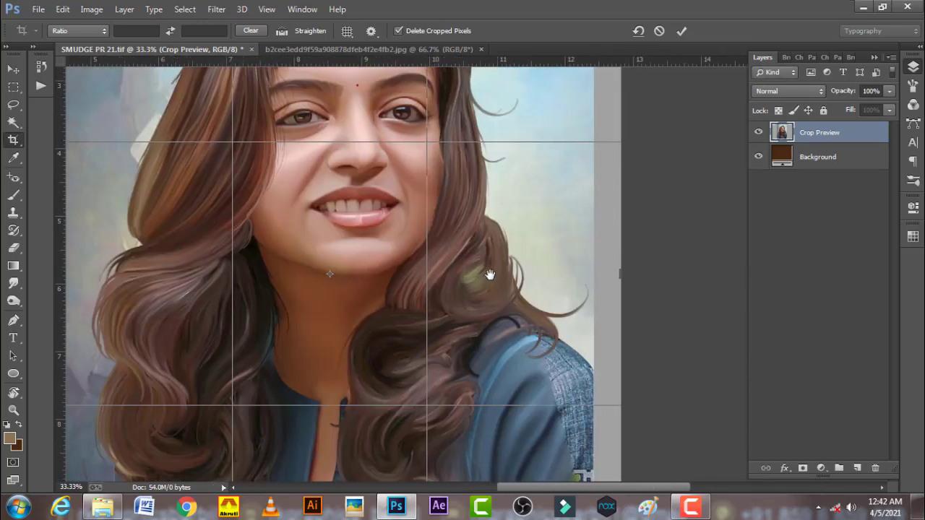
left_click(616, 275, "ctrl")
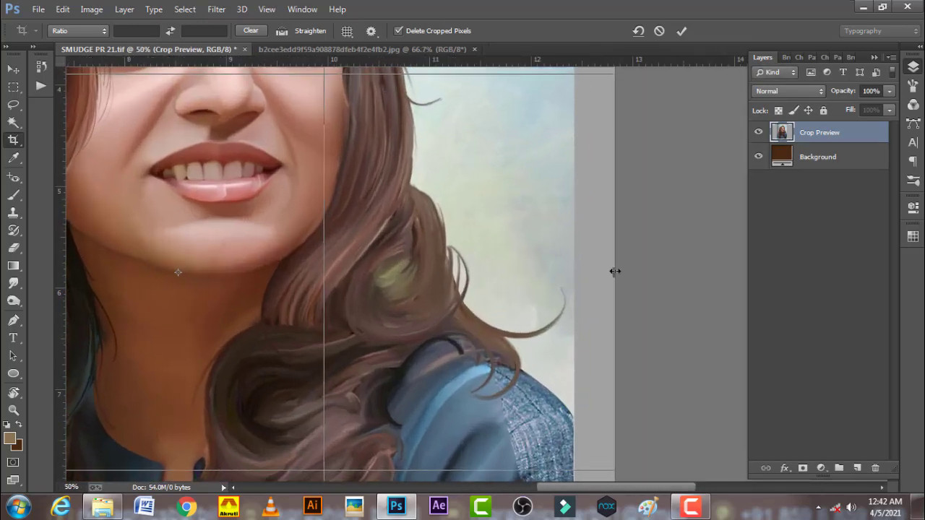
left_click_drag(614, 271, 591, 273)
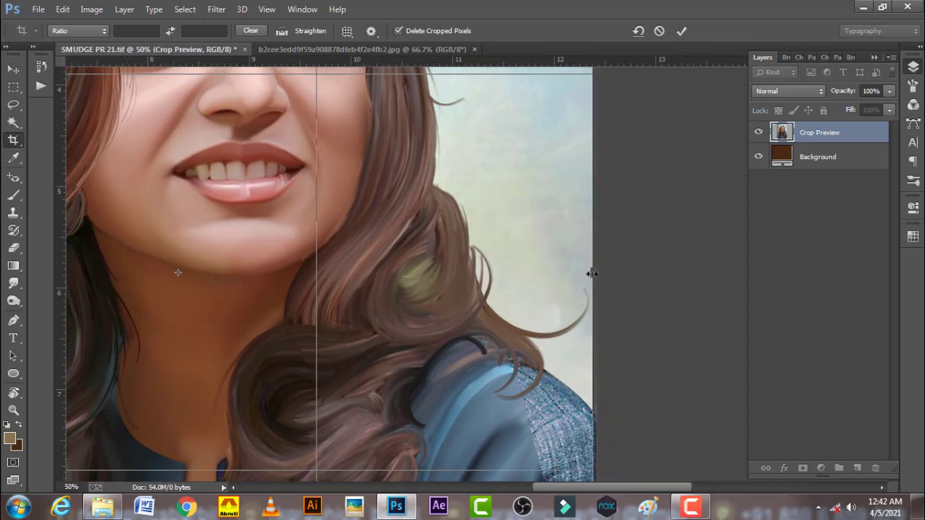
left_click_drag(489, 268, 569, 275)
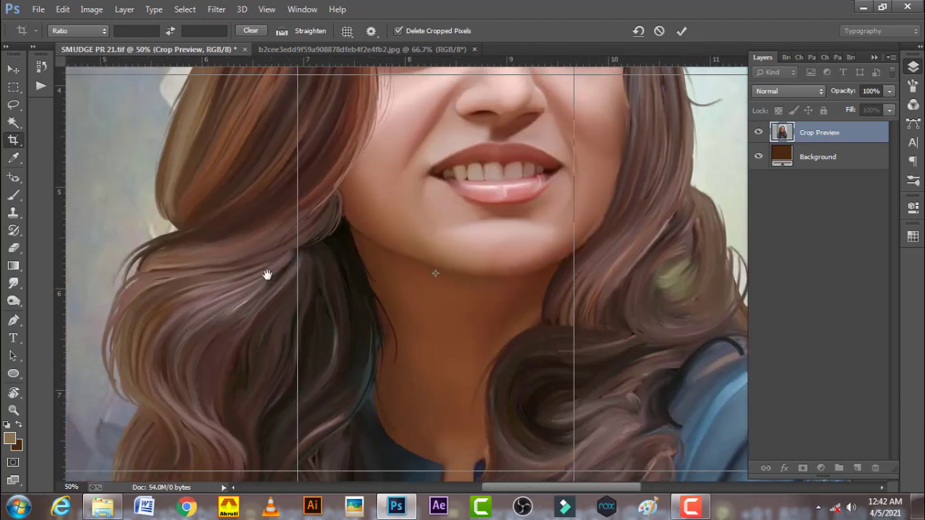
left_click_drag(268, 270, 425, 186)
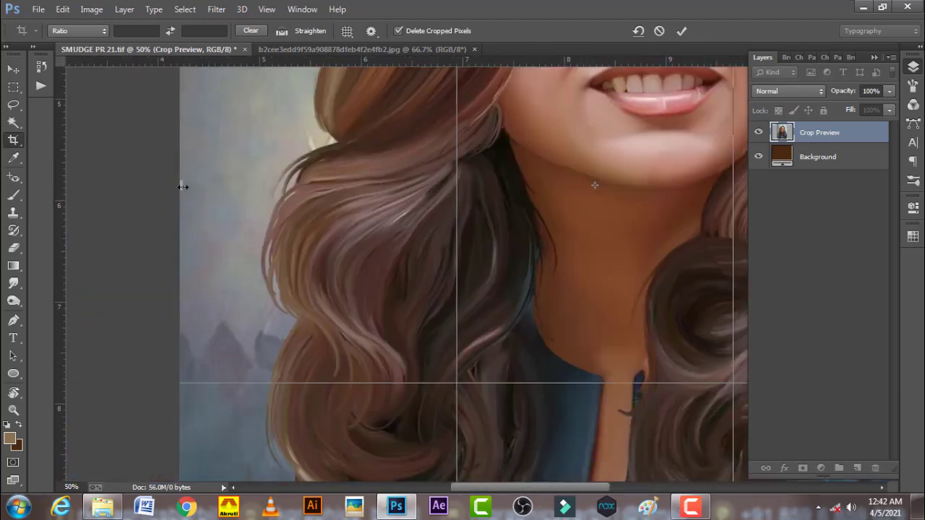
left_click_drag(185, 187, 188, 187)
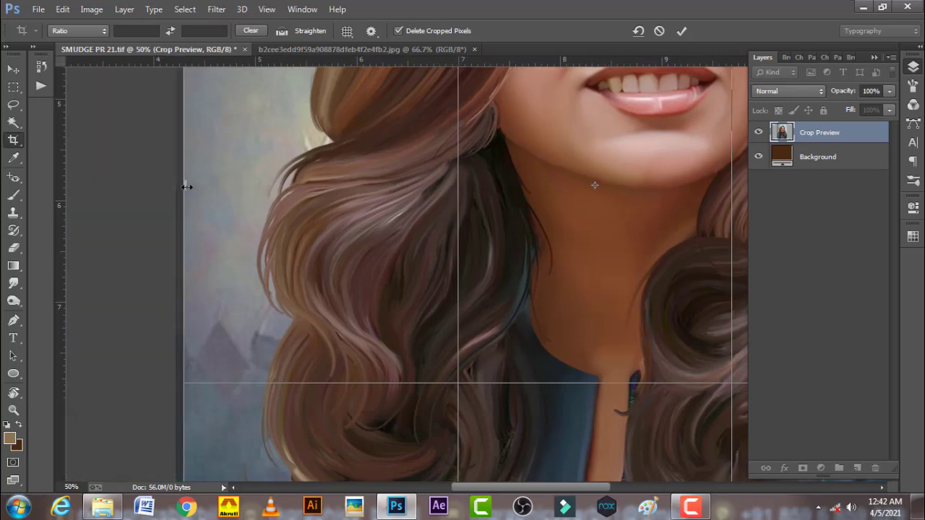
left_click(683, 31)
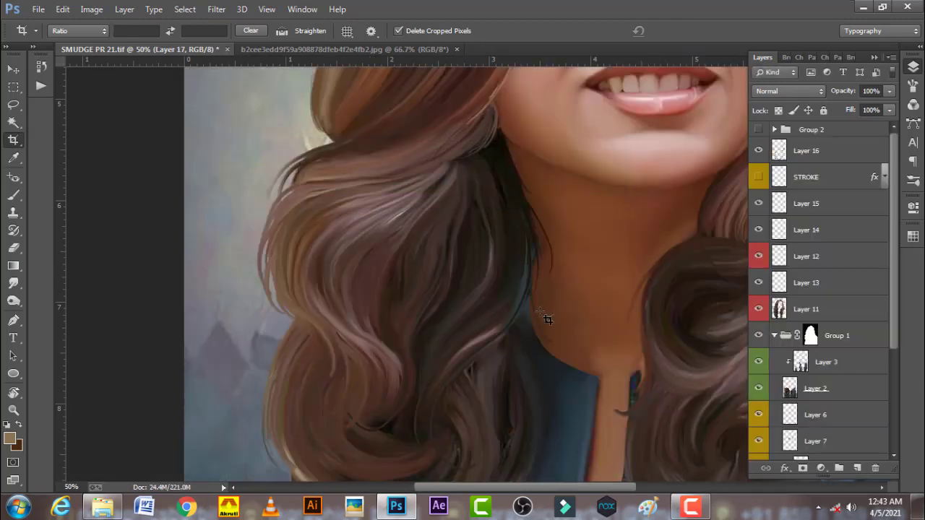
Step: Collapse Group 1 and delete the STROKE layer and the old Group 2
scroll(543, 315, "down", 1)
scroll(540, 313, "down", 1)
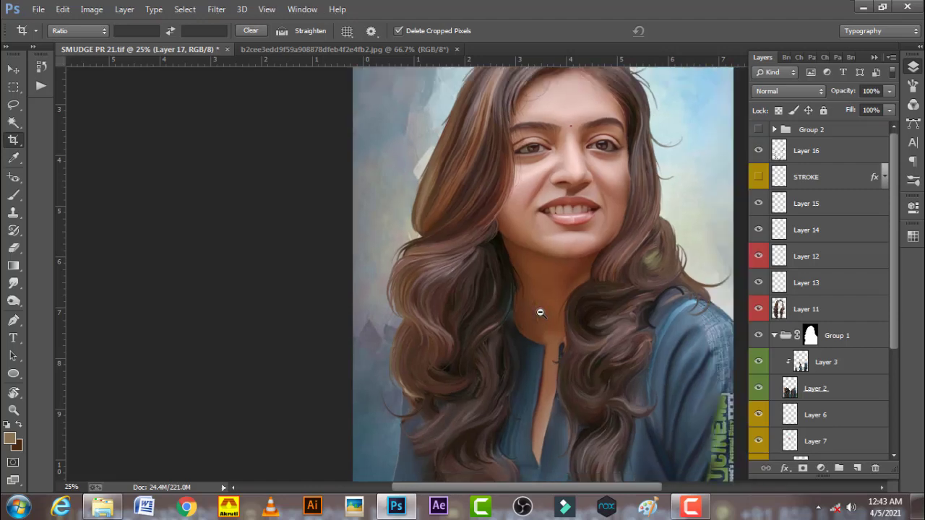
scroll(538, 310, "down", 1)
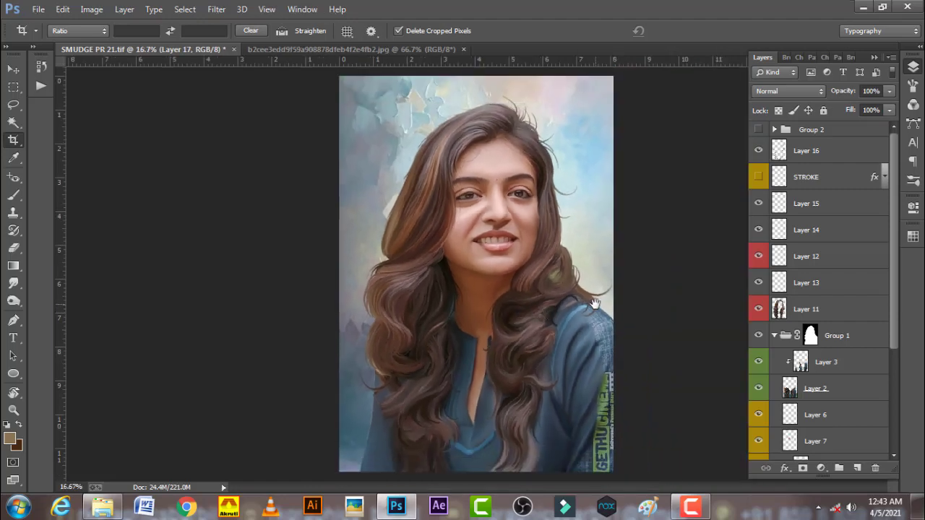
left_click(775, 337)
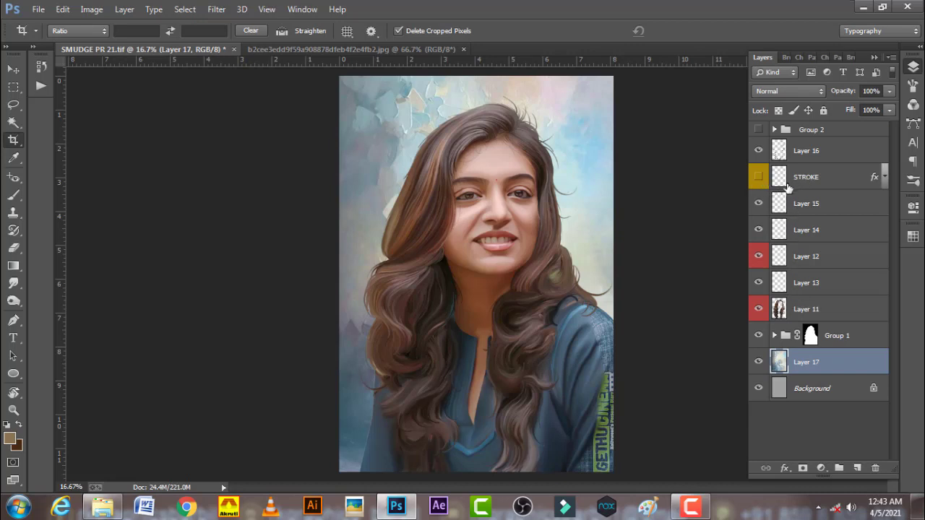
left_click(758, 177)
left_click(758, 177)
left_click(806, 182)
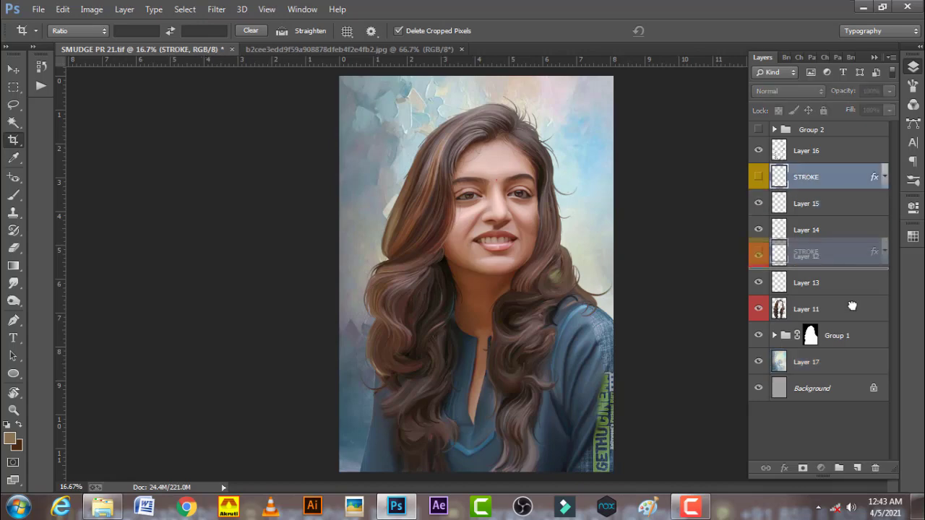
left_click_drag(836, 187, 875, 468)
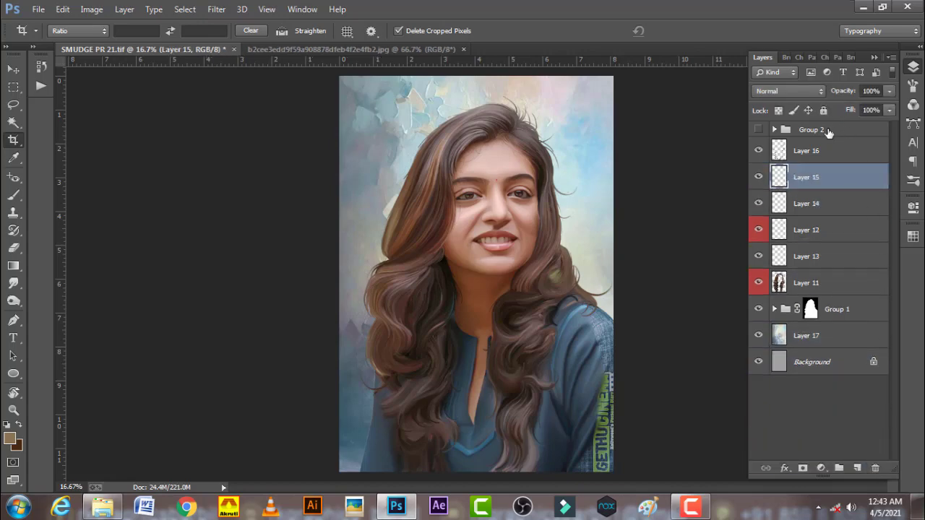
left_click(819, 133)
left_click_drag(818, 134, 875, 468)
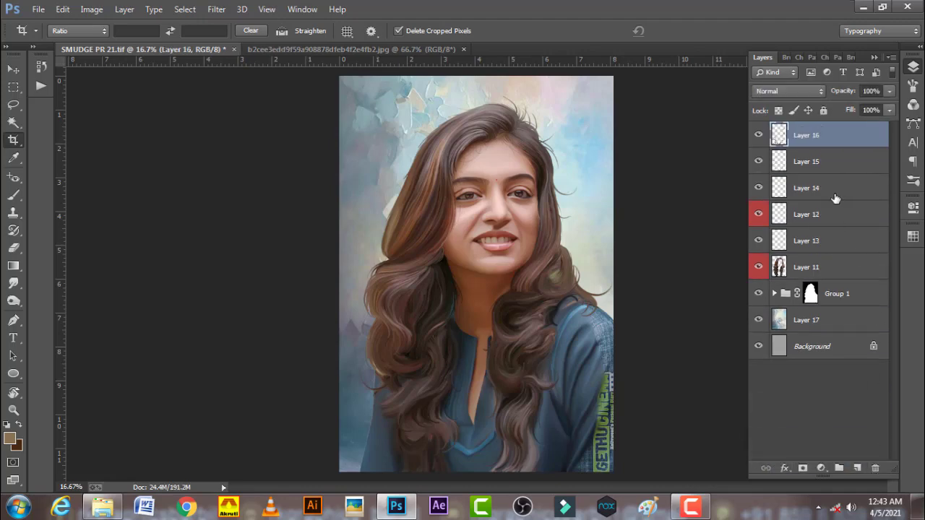
Step: Hide the texture and Background, group the portrait layers, and stamp a merged Layer 18
left_click_drag(758, 320, 764, 350)
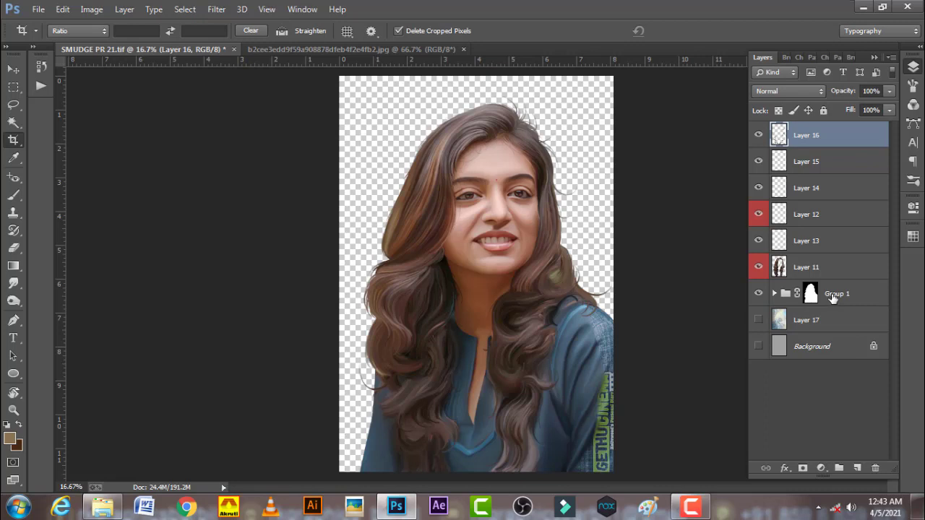
left_click(832, 298, "shift")
key("ctrl+g")
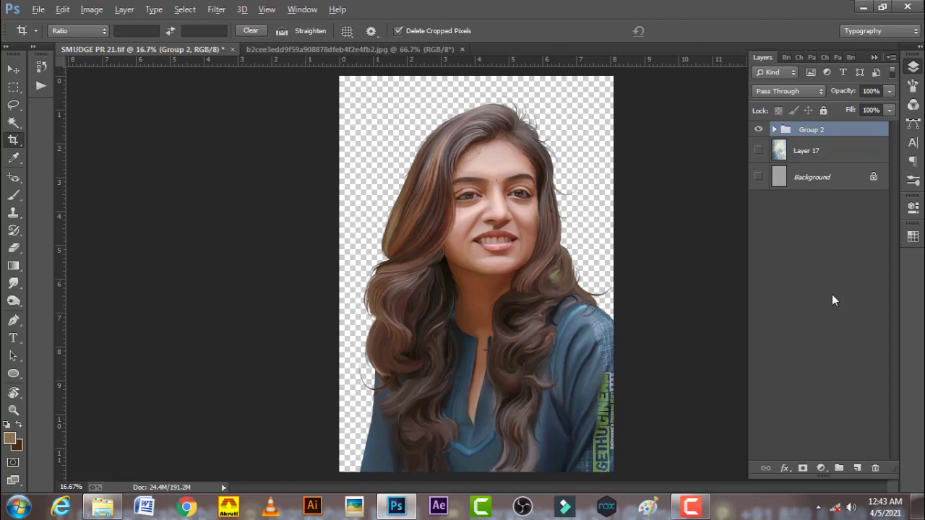
key("ctrl+shift+alt+e")
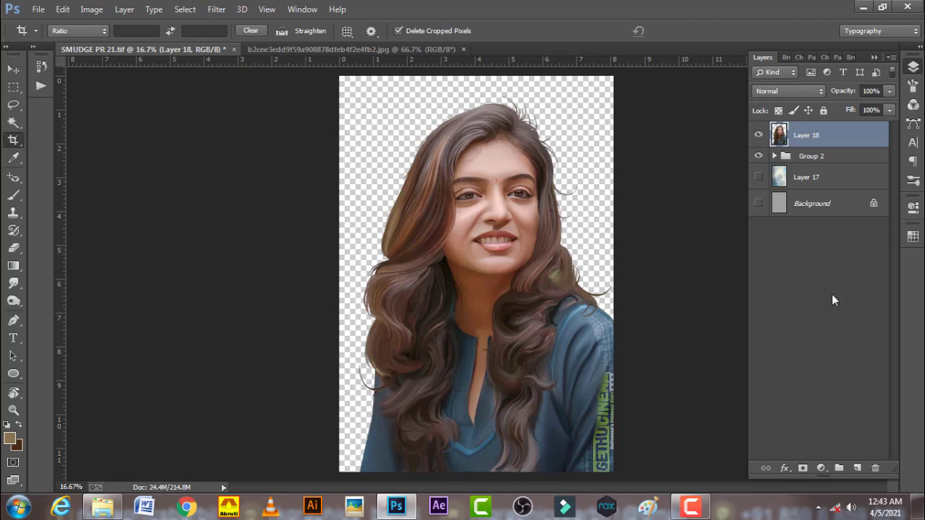
Step: Hide Group 2, show Layer 17 and Background, and merge Layer 17 down into Background
left_click(758, 156)
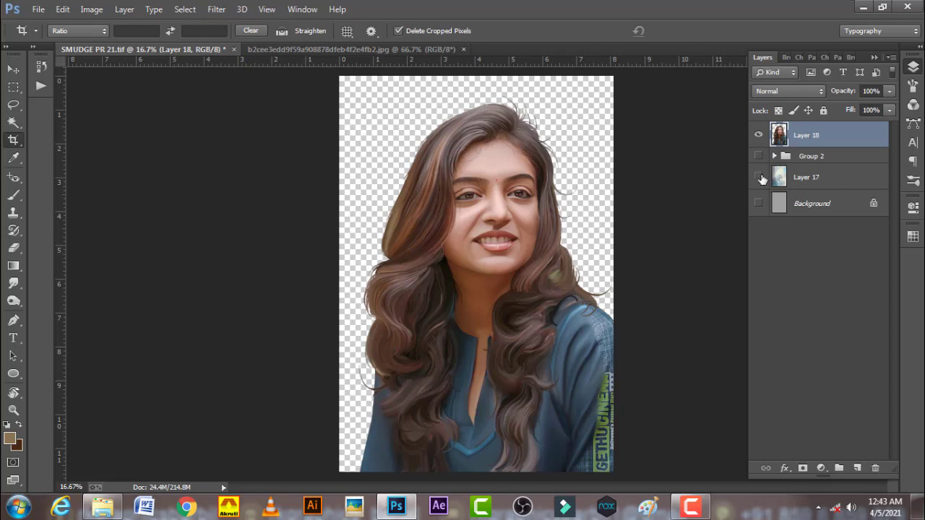
left_click(760, 178)
left_click(758, 203)
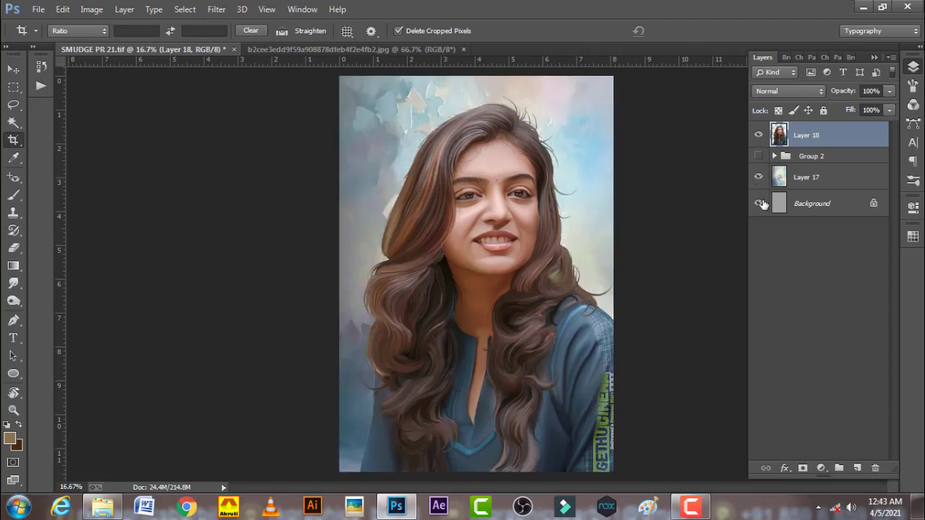
left_click(808, 179)
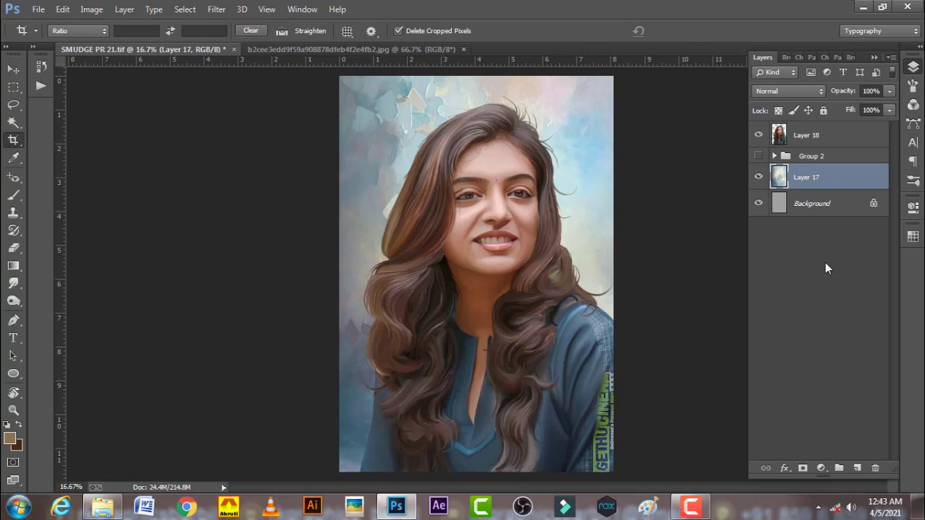
key("ctrl+e")
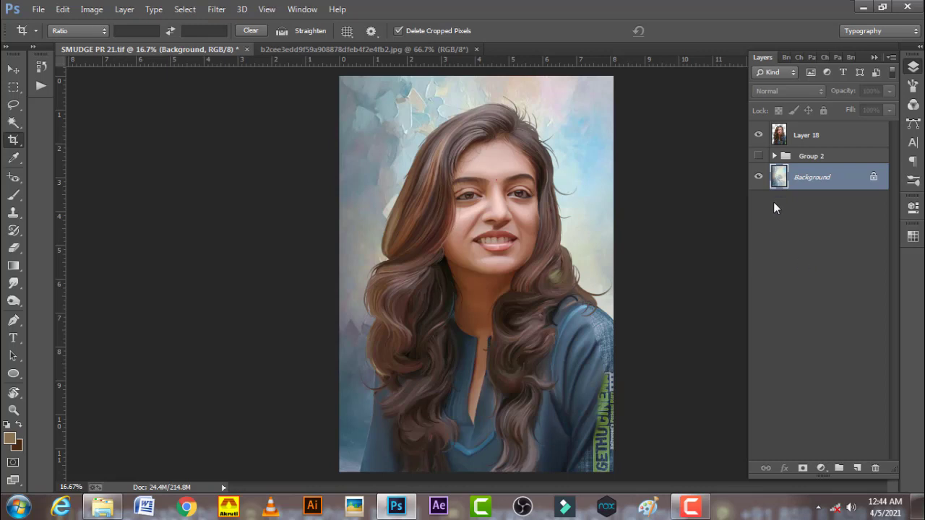
Step: Select the Smudge tool and set its brush size to 50, toggling Layer 18's visibility
left_click(759, 135)
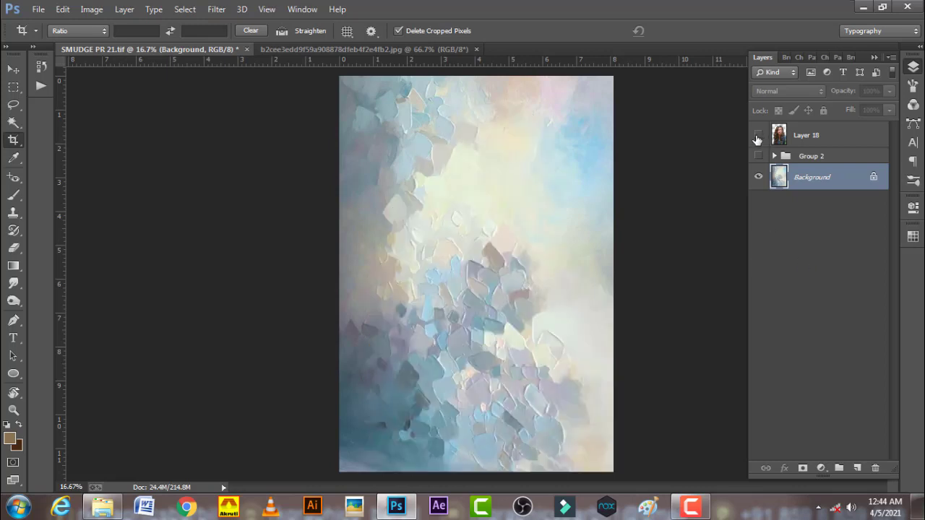
left_click(13, 283)
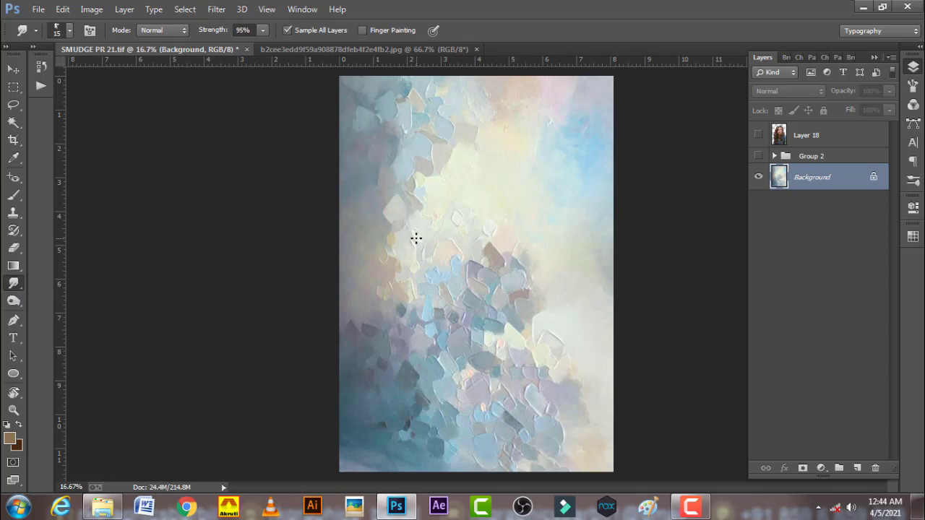
key("bracketright")
key("bracketright")
key("bracketright")
key("bracketright")
key("bracketright")
key("bracketright")
key("bracketright")
key("bracketright")
key("bracketright")
key("bracketright")
key("bracketright")
key("bracketright")
key("bracketleft")
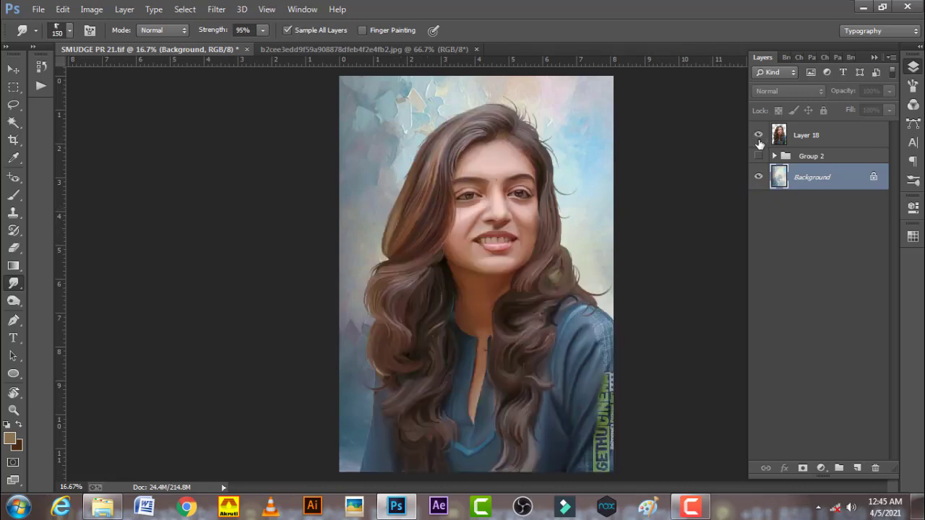
left_click(758, 135)
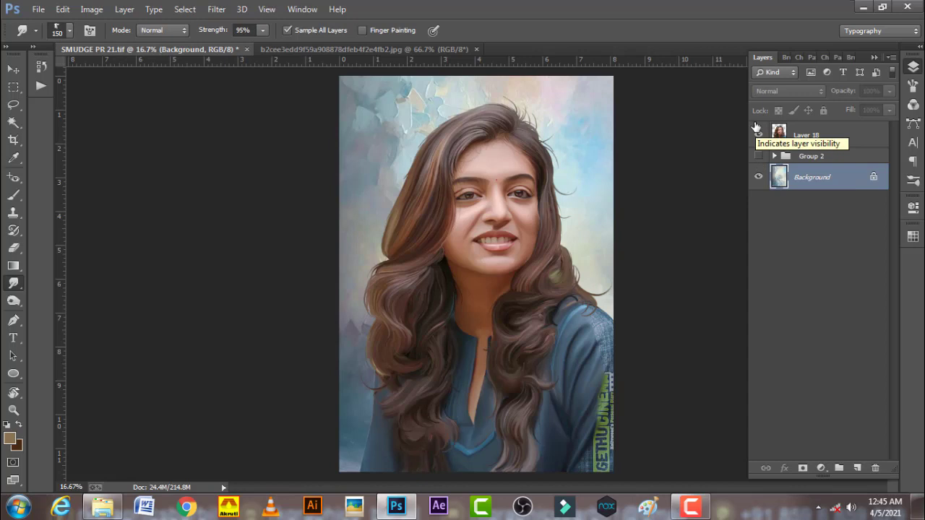
Step: Duplicate the Background, move the copy to the top of the stack, and add a layer mask
key("ctrl")
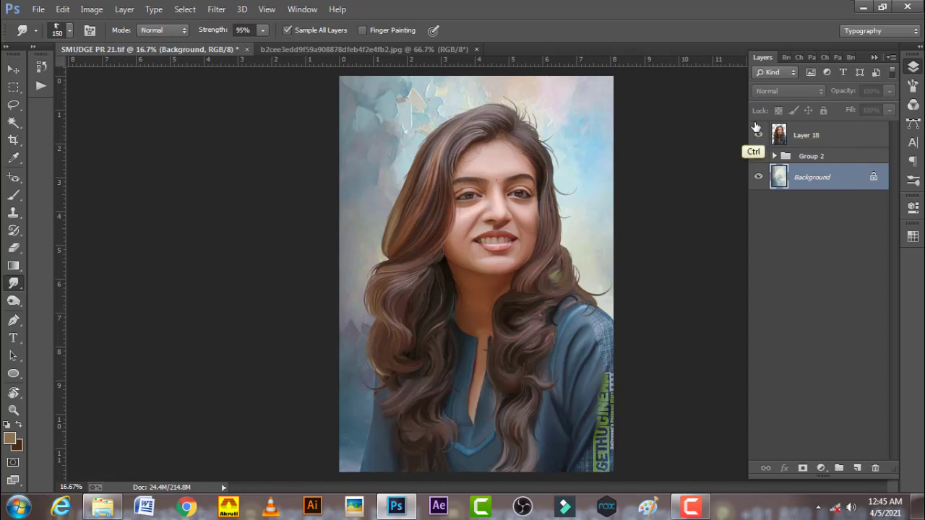
key("ctrl+j")
key("ctrl+bracketright")
key("ctrl+bracketright")
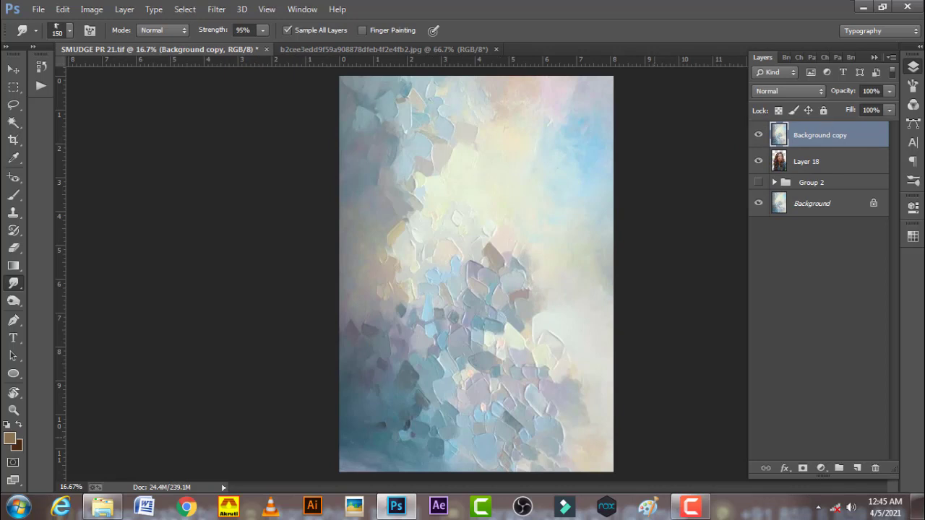
left_click(802, 468)
left_click(16, 196)
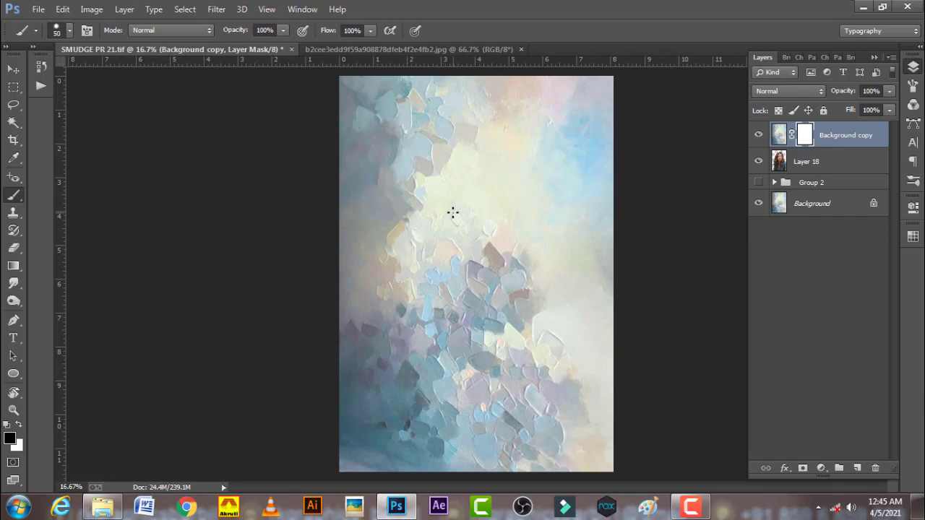
Step: Set a soft 1100 px brush with Transfer and Spacing off and Hardness 0%
key("bracketright")
key("bracketright")
key("bracketright")
left_click(911, 92)
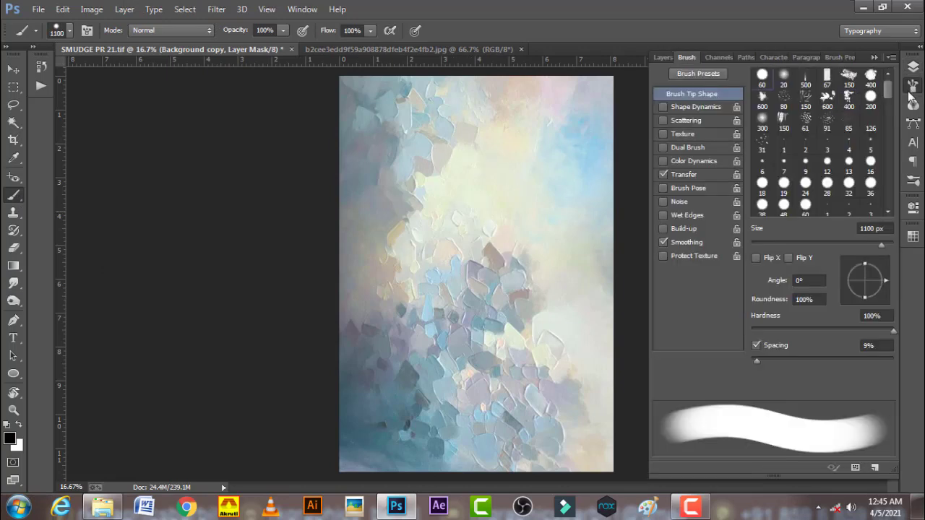
left_click(663, 174)
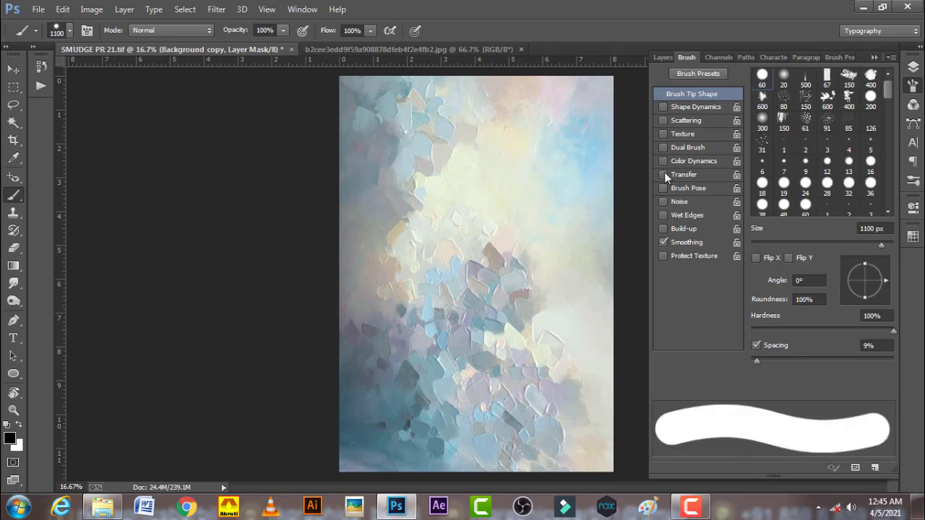
left_click(752, 331)
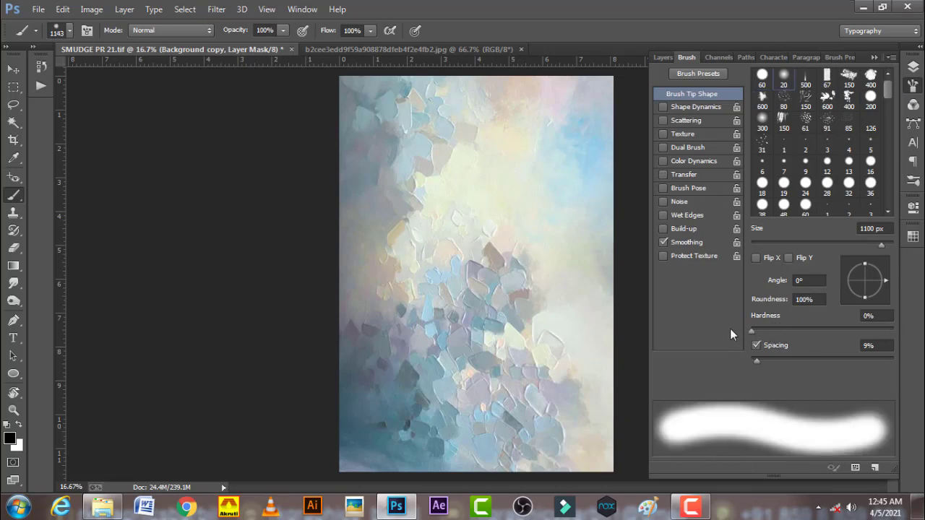
left_click(755, 344)
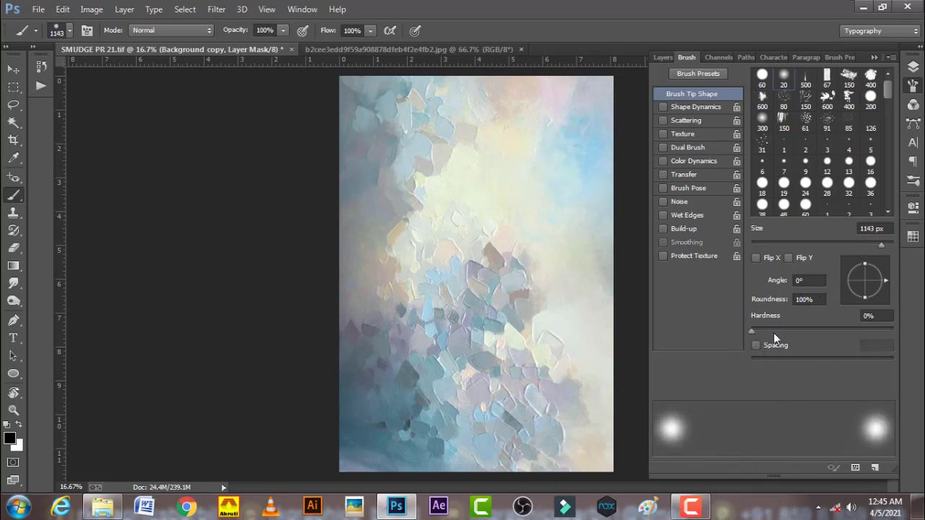
left_click(913, 66)
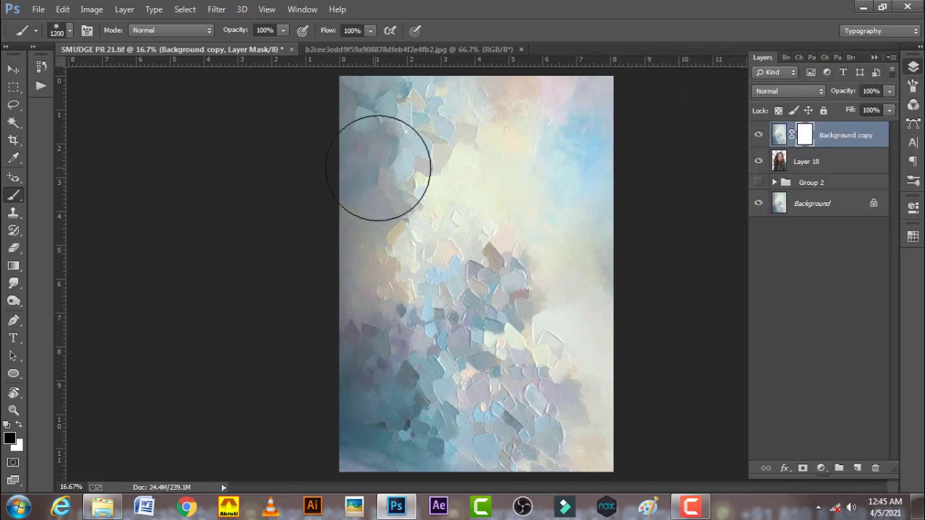
Step: Enlarge the brush toward 1700 px and paint black on the mask to reveal the face
key("bracketright")
key("bracketright")
key("bracketright")
key("bracketright")
key("bracketright")
key("bracketright")
key("bracketright")
key("bracketright")
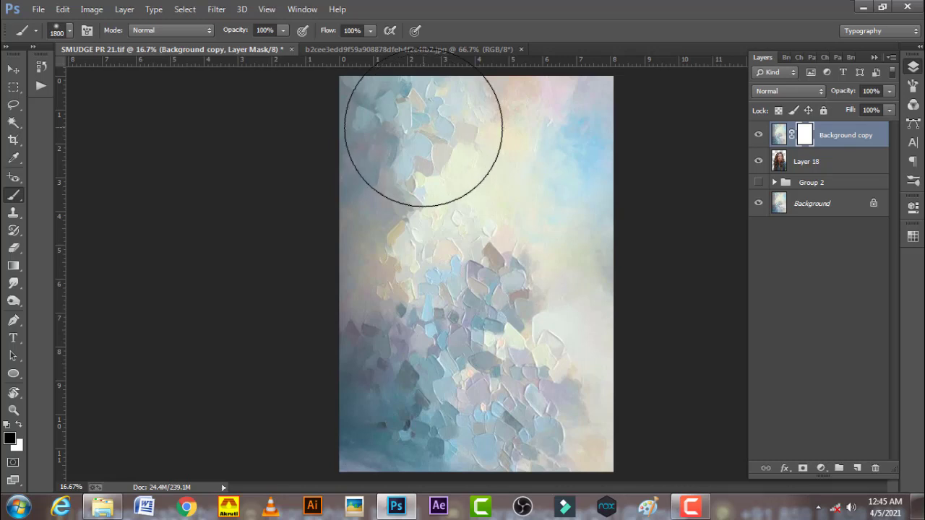
mouse_move(422, 130)
left_mouse_down()
mouse_move(423, 172)
mouse_move(452, 212)
mouse_move(460, 299)
mouse_move(434, 306)
mouse_move(495, 333)
mouse_move(519, 306)
mouse_move(506, 207)
mouse_move(489, 163)
mouse_move(504, 188)
mouse_move(496, 140)
mouse_move(434, 254)
mouse_move(500, 284)
left_mouse_up()
key("bracketright")
key("bracketleft")
key("bracketleft")
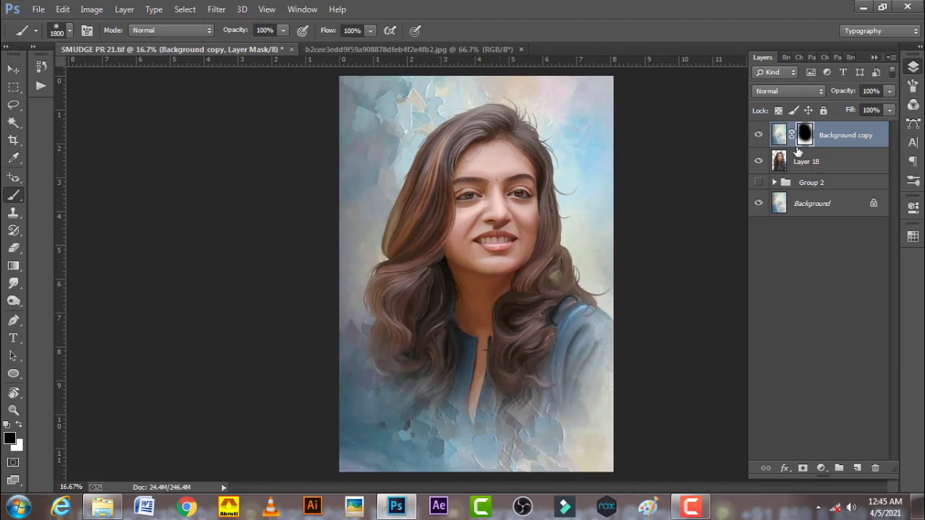
Step: Mask out the texture across the top corners while viewing the mask on its own
left_click(804, 134, "alt")
mouse_move(440, 164)
left_mouse_down()
mouse_move(382, 135)
mouse_move(526, 113)
mouse_move(569, 136)
mouse_move(492, 182)
mouse_move(376, 165)
mouse_move(434, 222)
mouse_move(516, 238)
mouse_move(479, 227)
mouse_move(427, 230)
mouse_move(388, 201)
mouse_move(491, 212)
mouse_move(496, 231)
mouse_move(468, 255)
left_mouse_up()
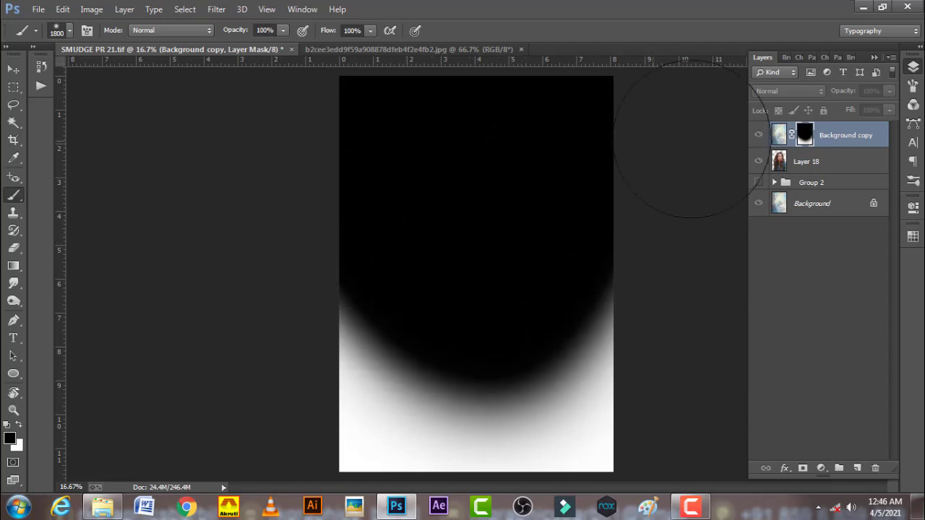
left_click(805, 134, "alt")
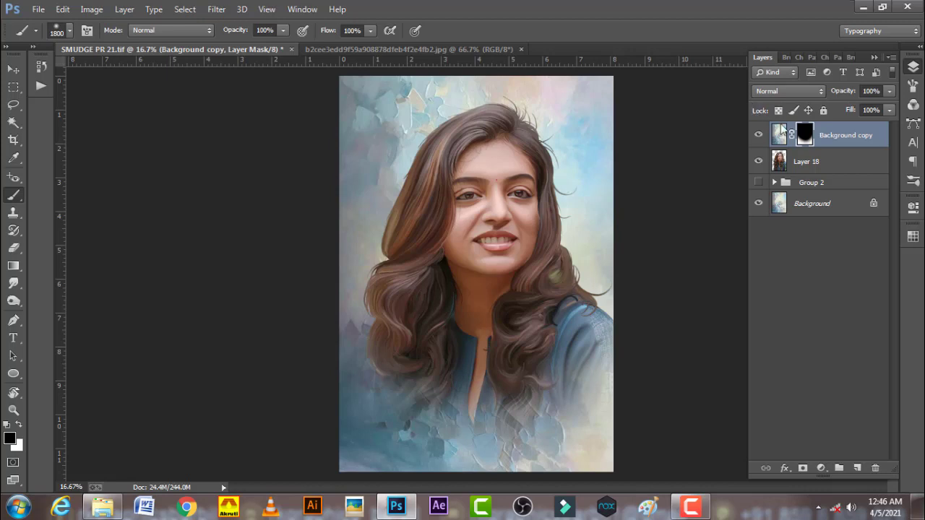
left_click_drag(805, 134, 860, 470)
Step: Stamp all visible layers into Layer 19 and pick Texturizer in the Filter Gallery's Texture category
key("ctrl+shift+alt+e")
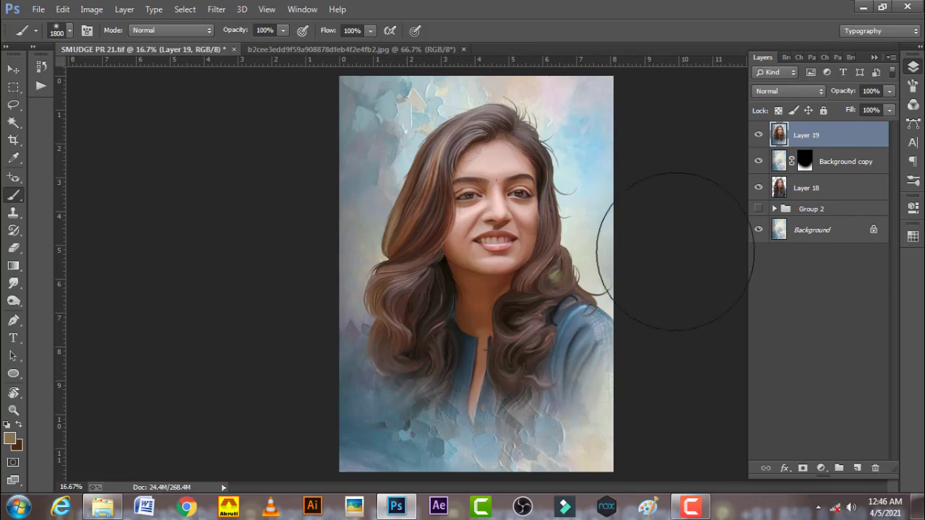
left_click(217, 10)
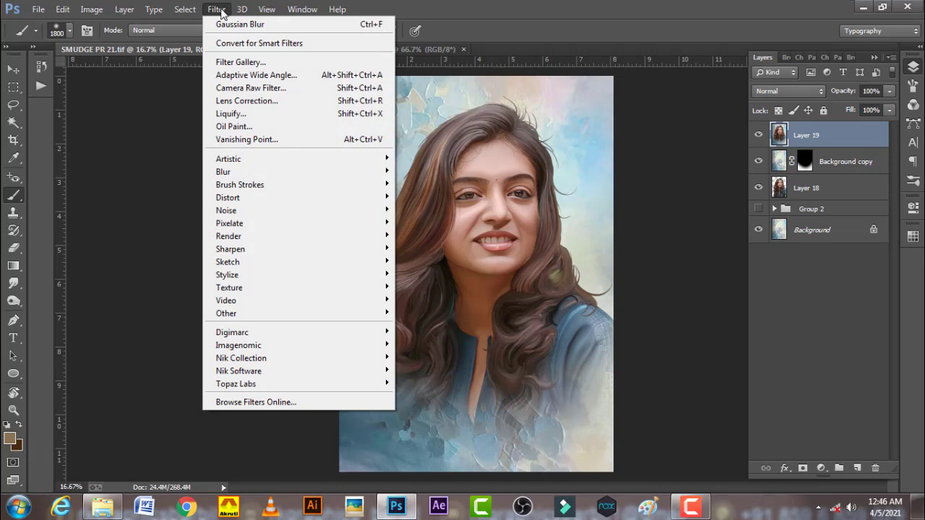
left_click(233, 65)
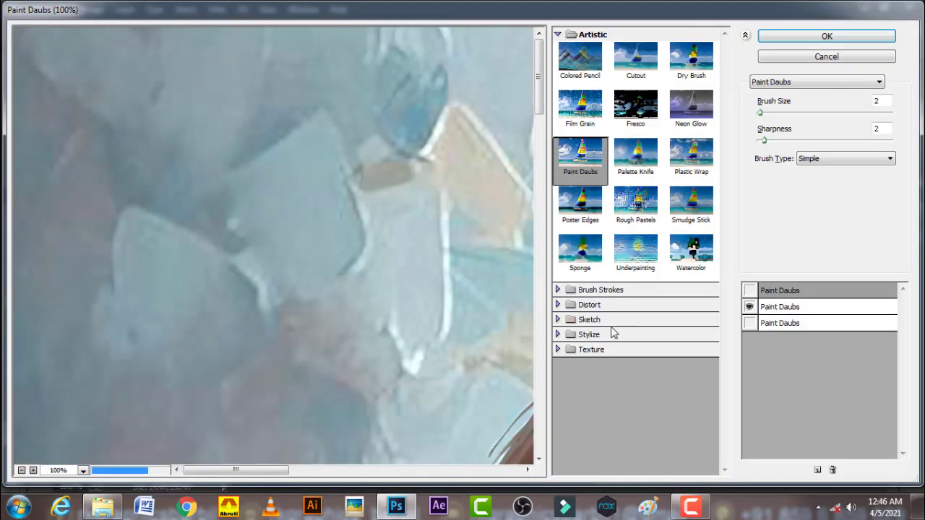
left_click(558, 351)
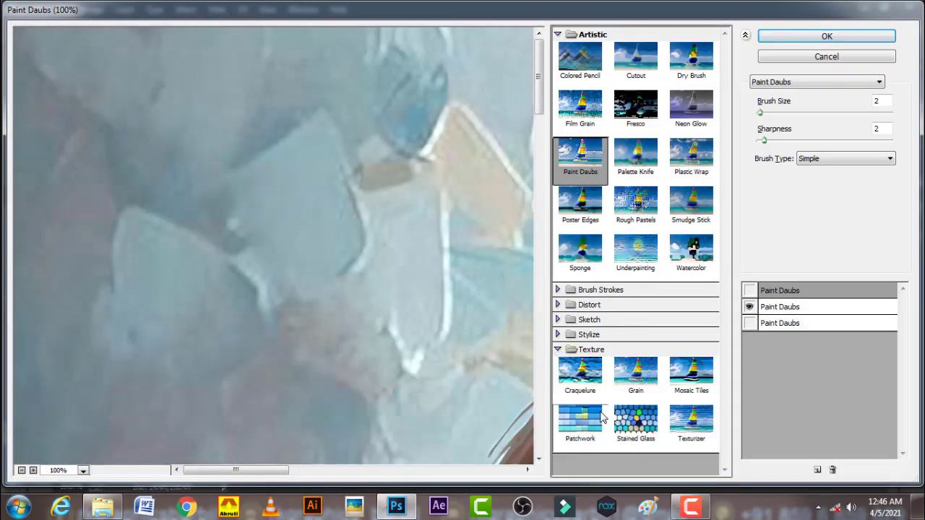
left_click(690, 427)
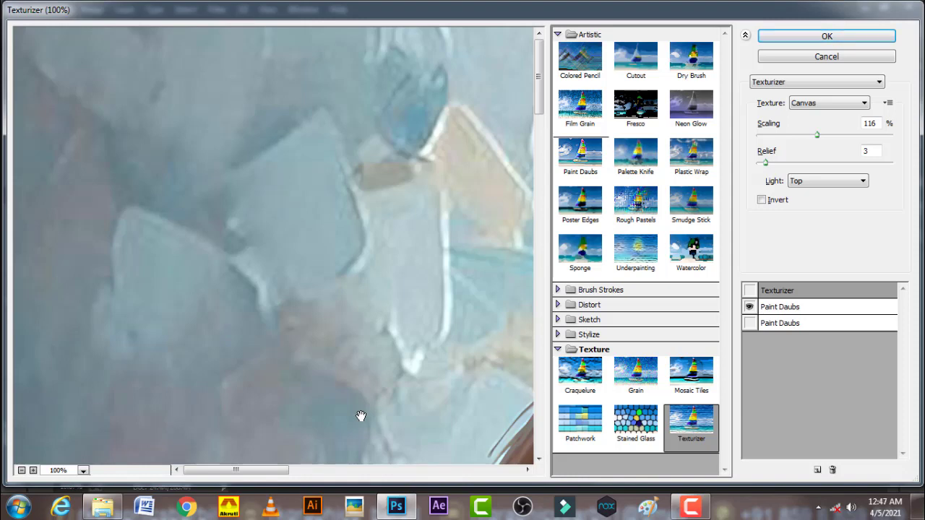
Step: Try a Sandstone texture at relief 15 and scaling 65, then switch to Canvas
left_click(21, 471)
left_click(21, 470)
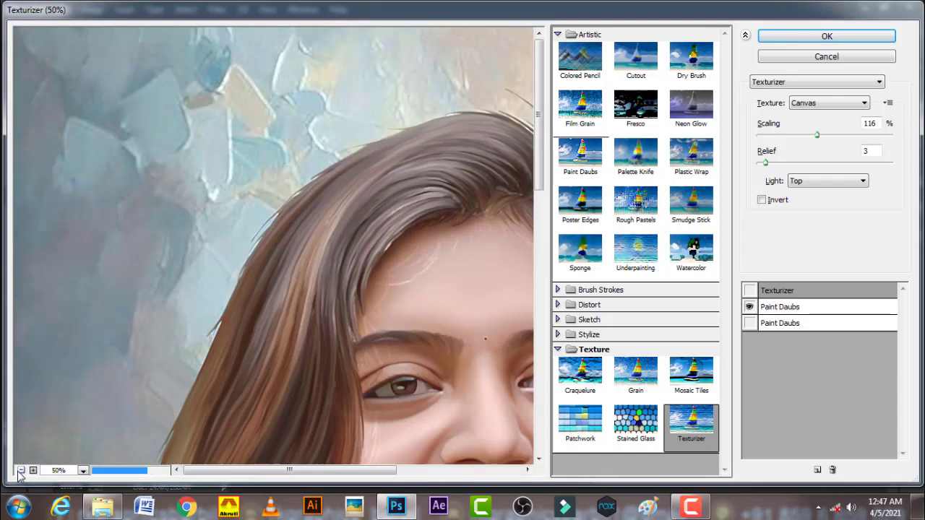
left_click(21, 470)
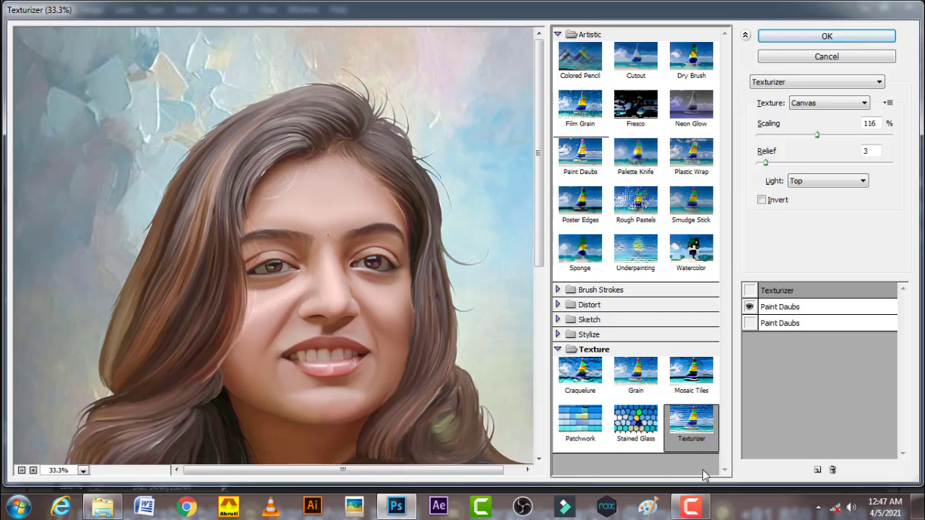
left_click(856, 104)
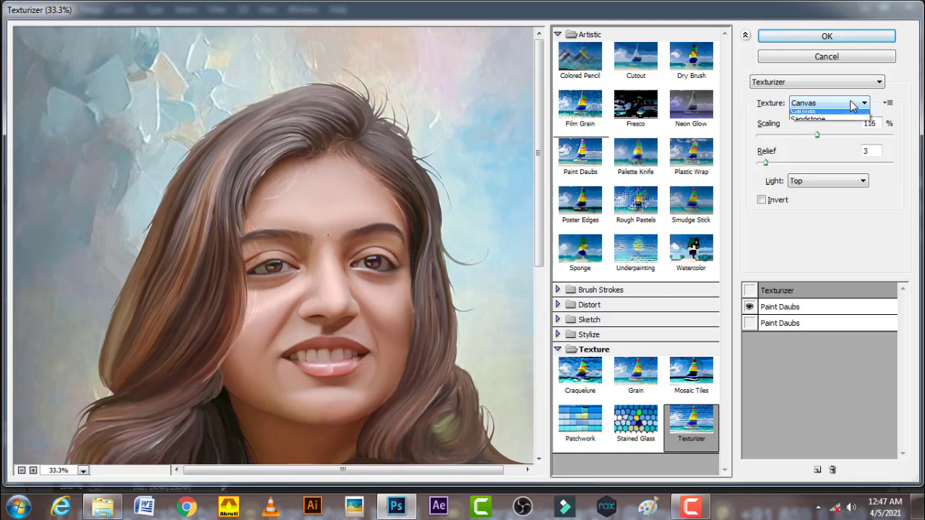
left_click(842, 142)
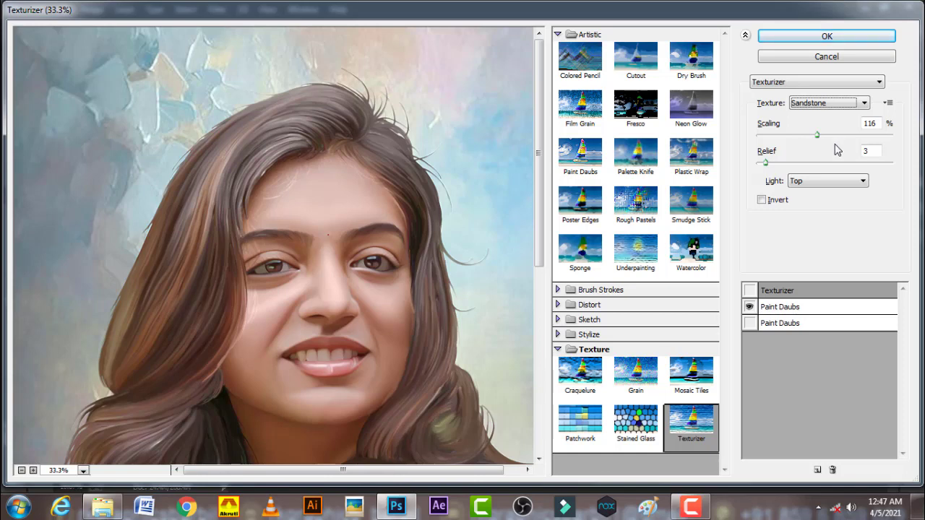
left_click(798, 163)
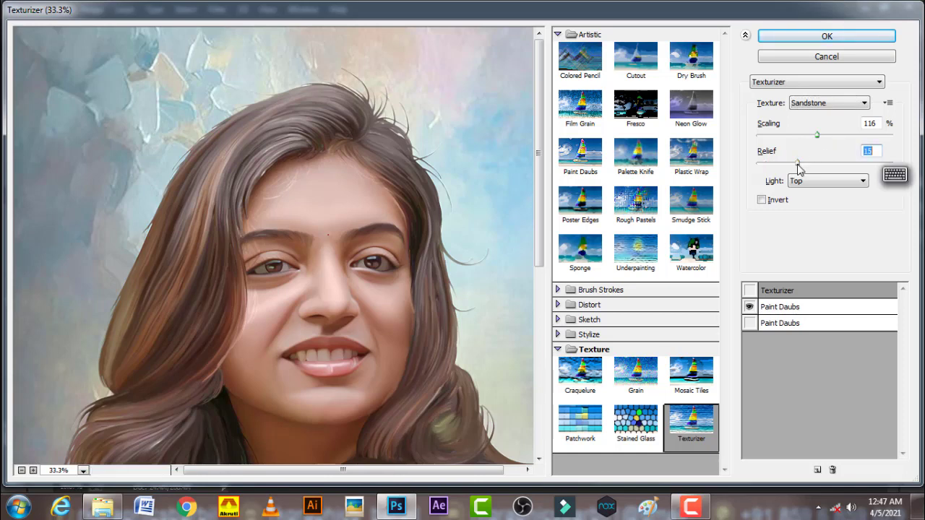
left_click(771, 136)
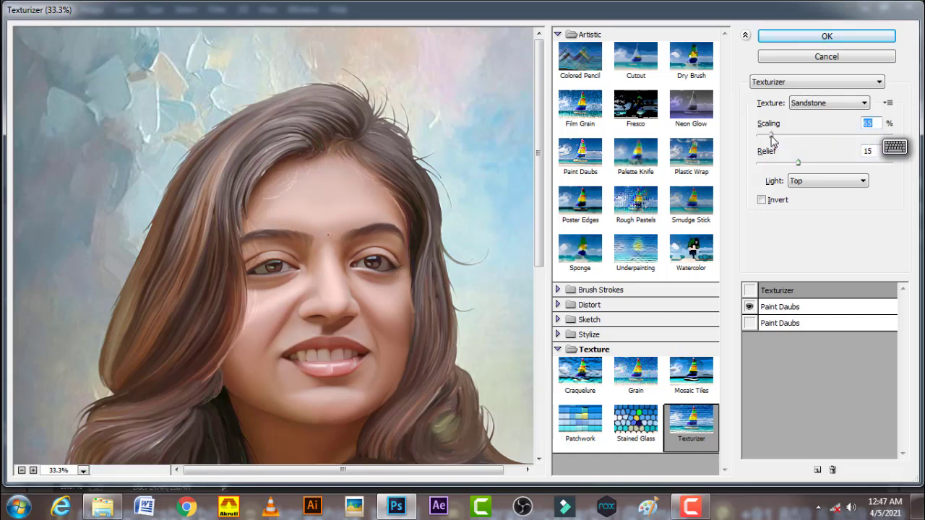
left_click(844, 105)
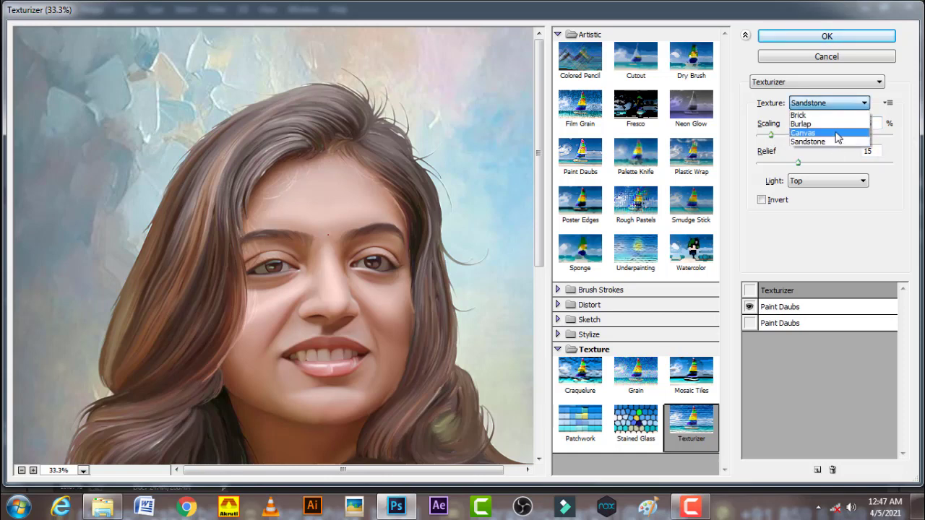
left_click(836, 137)
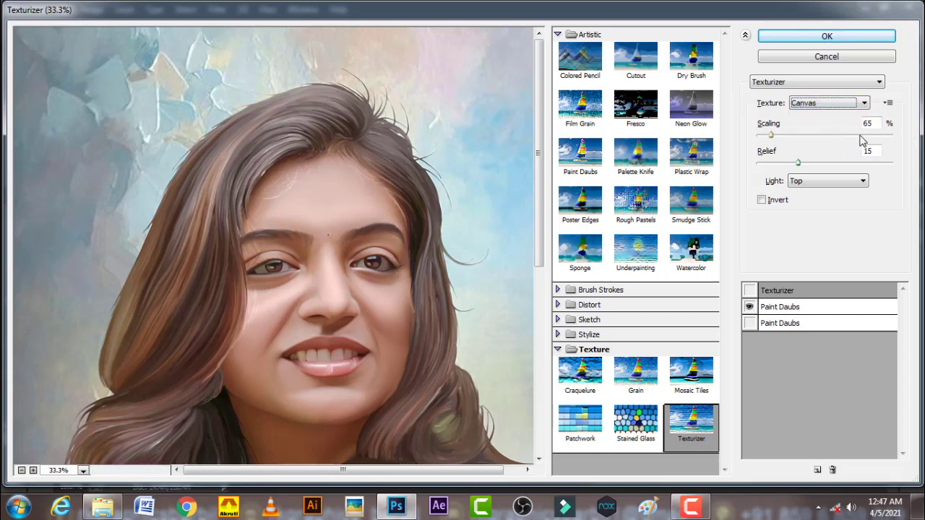
Step: Inspect the face at 100% preview, raise Canvas relief to 34, and apply the Texturizer
left_click(33, 470)
left_click(33, 471)
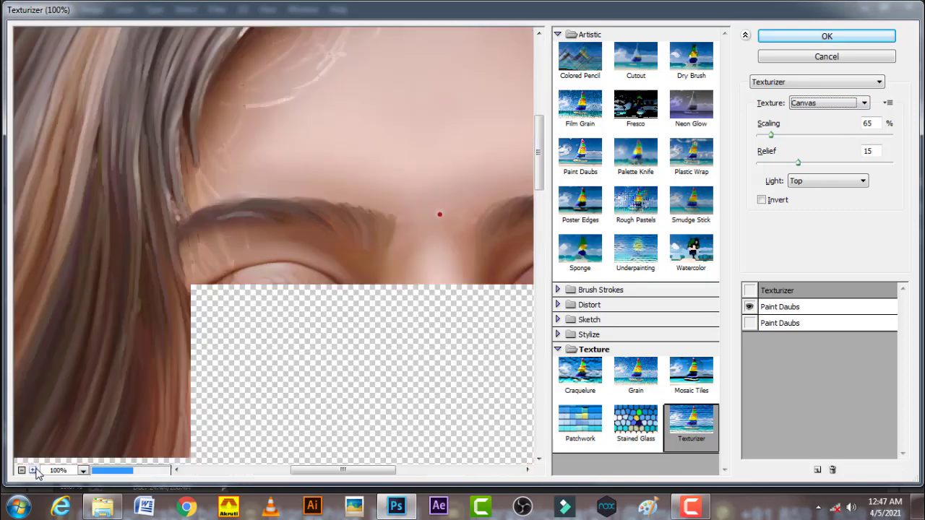
mouse_move(419, 297)
left_mouse_down()
mouse_move(392, 290)
mouse_move(313, 313)
mouse_move(315, 330)
left_mouse_up()
scroll(341, 290, "down", 2)
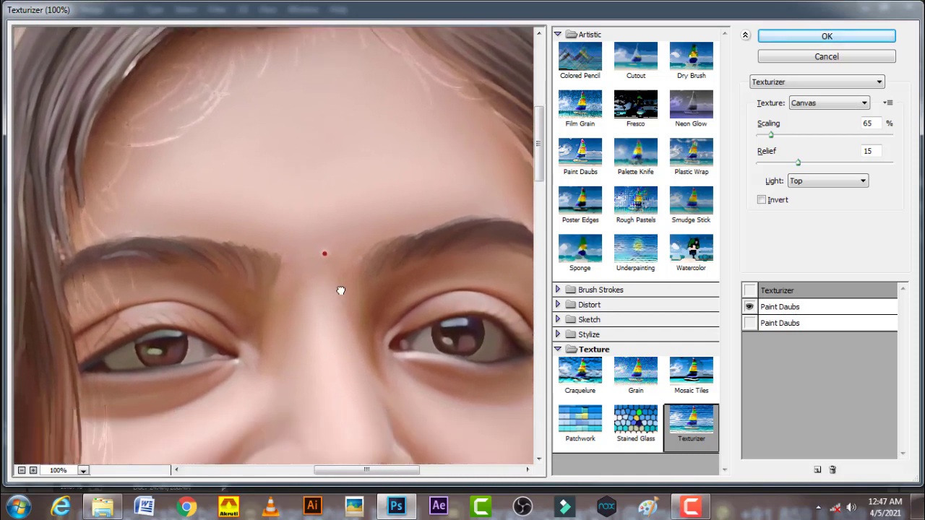
scroll(340, 268, "down", 4)
scroll(341, 282, "down", 1)
scroll(340, 291, "down", 2)
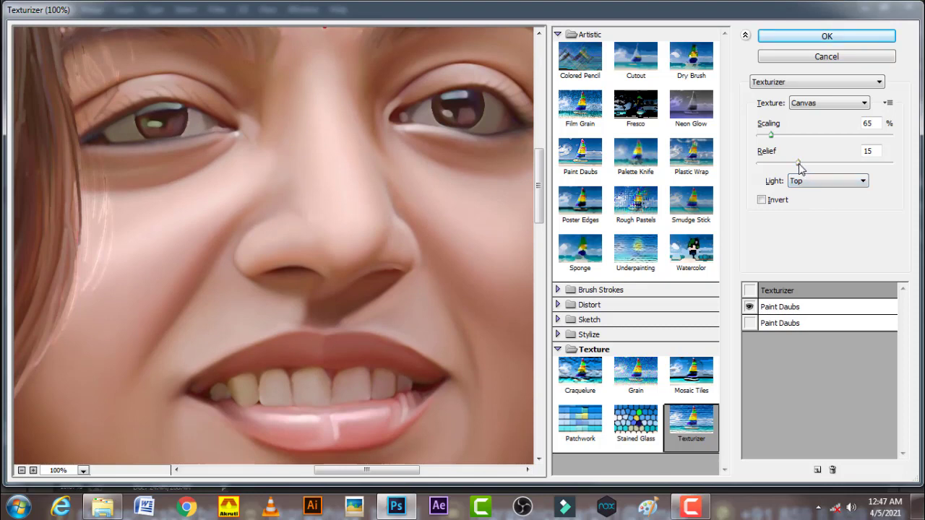
mouse_move(799, 164)
left_mouse_down()
mouse_move(856, 163)
mouse_move(760, 163)
mouse_move(826, 138)
left_mouse_up()
left_click(774, 138)
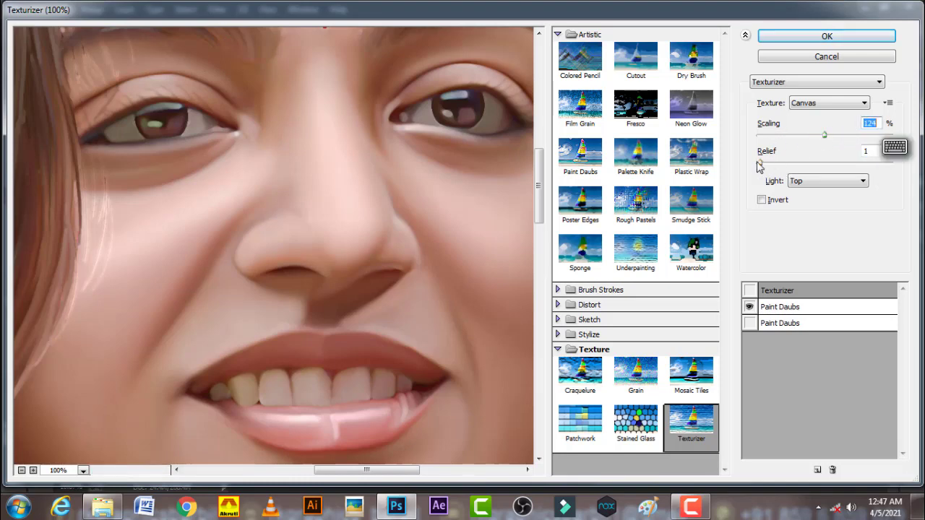
left_click_drag(760, 163, 886, 163)
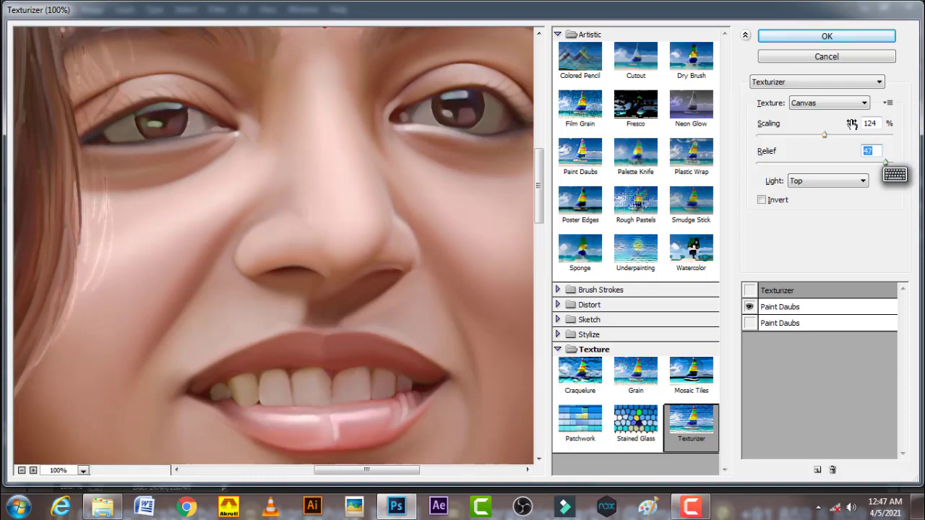
left_click(839, 58)
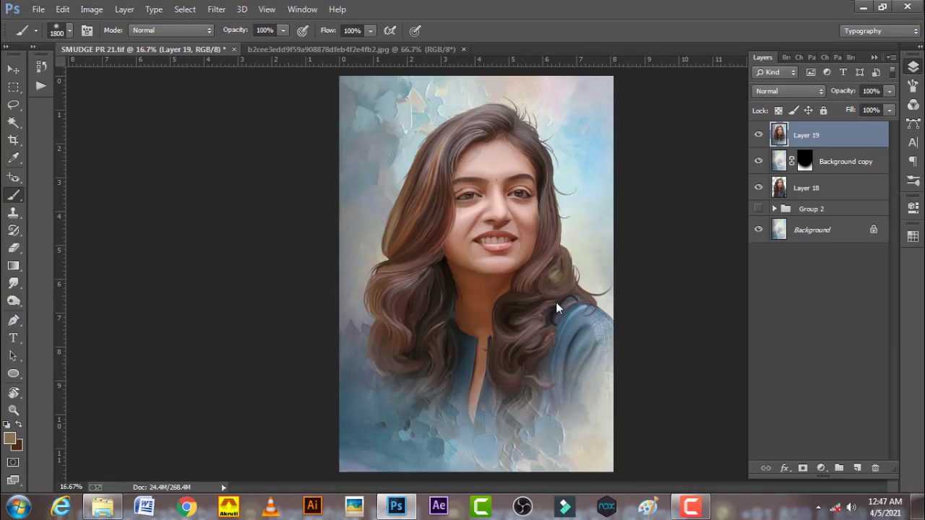
Step: Add Layer 20 above Layer 19 with its blend mode set to Overlay
left_click(691, 506)
left_click(861, 448)
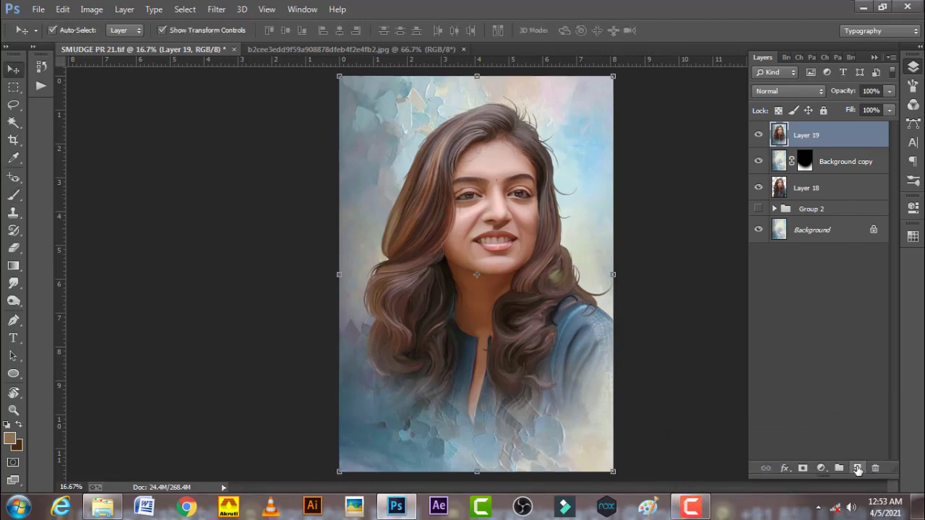
left_click(857, 469)
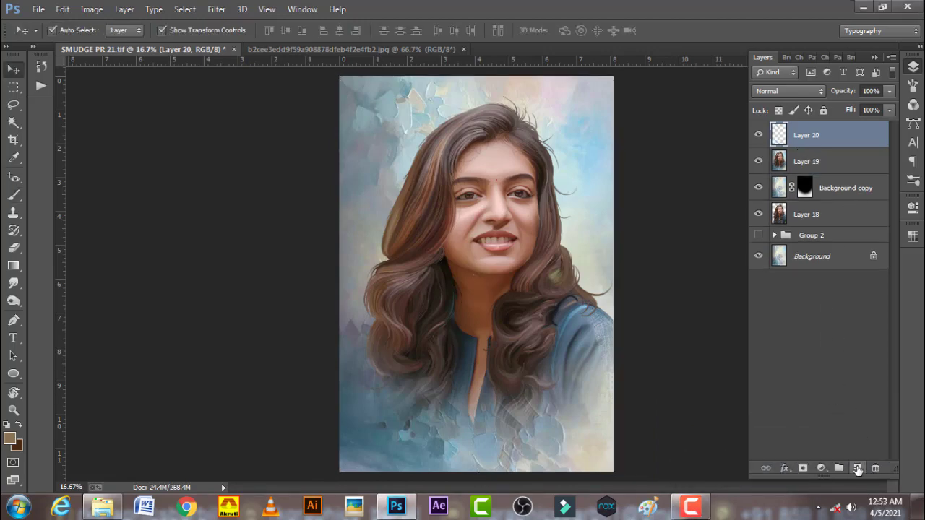
left_click(800, 91)
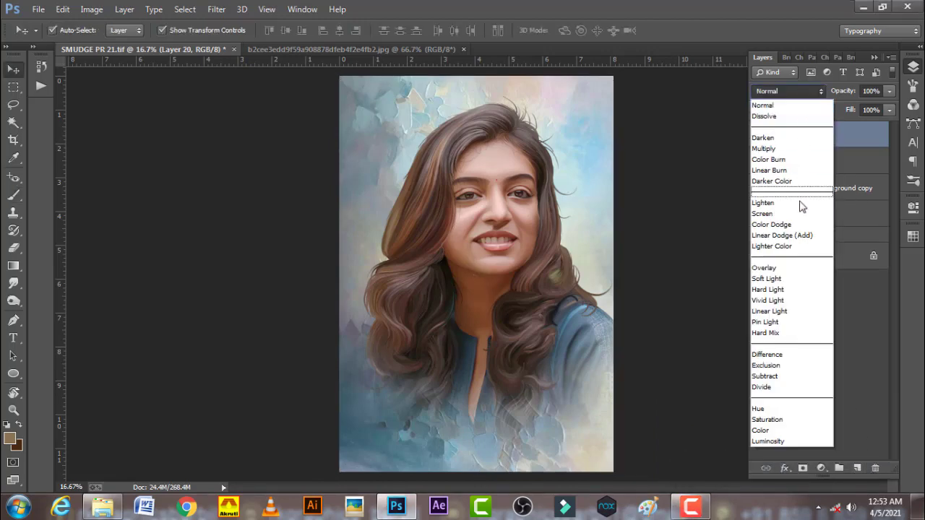
left_click(796, 268)
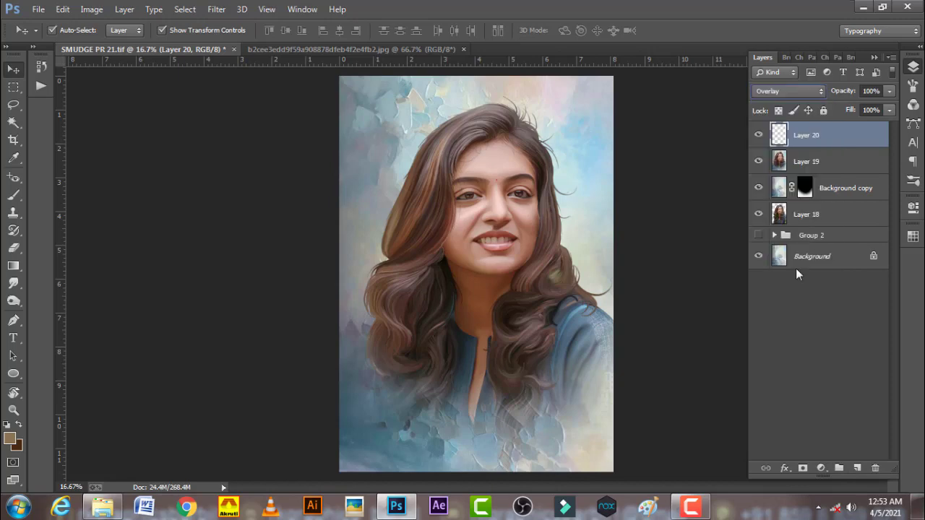
Step: Fill Layer 20 with 50% gray
left_click(844, 315)
left_click(818, 138)
key("i")
key("shift+F5")
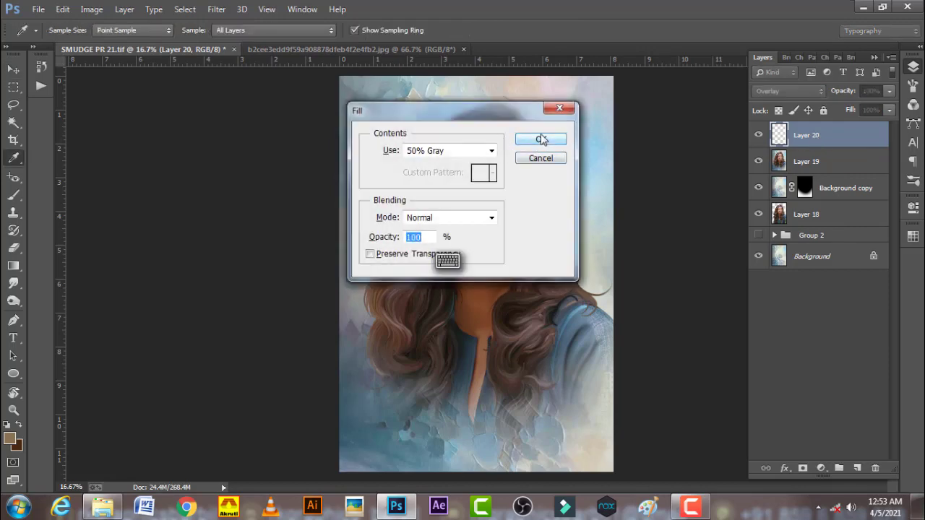
left_click(541, 139)
key("v")
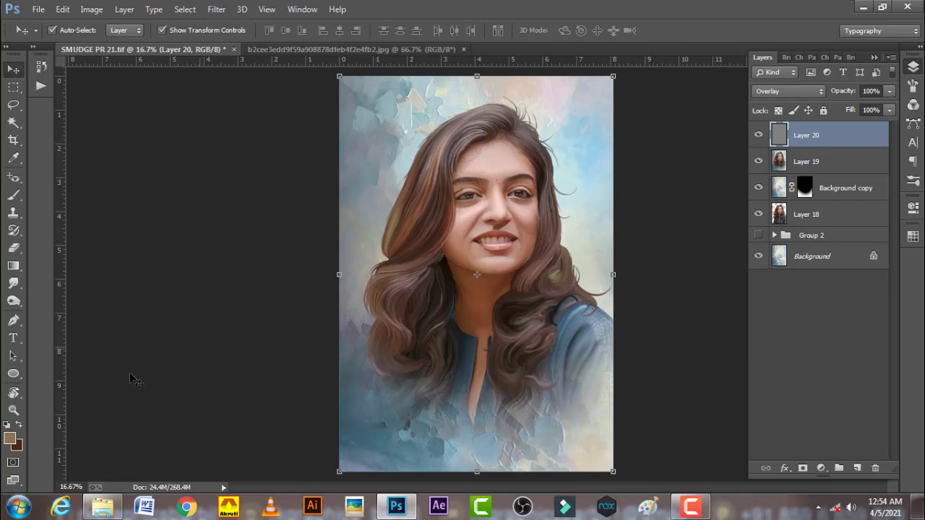
Step: Darken the left edge of the neck with a size-25 Burn brush
left_click(14, 301)
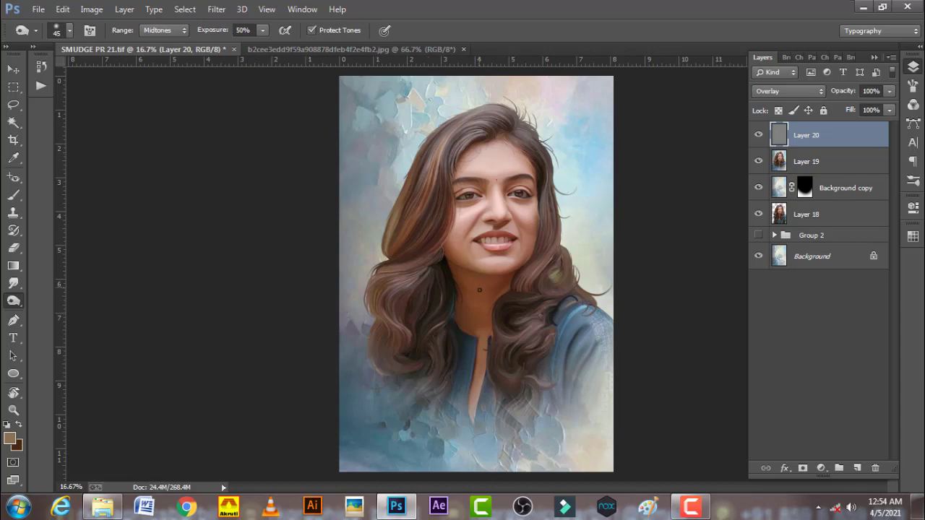
left_click(509, 341, "ctrl")
mouse_move(510, 341)
left_mouse_down()
mouse_move(537, 351)
mouse_move(427, 264)
mouse_move(397, 193)
mouse_move(364, 209)
left_mouse_up()
key("bracketleft")
key("bracketleft")
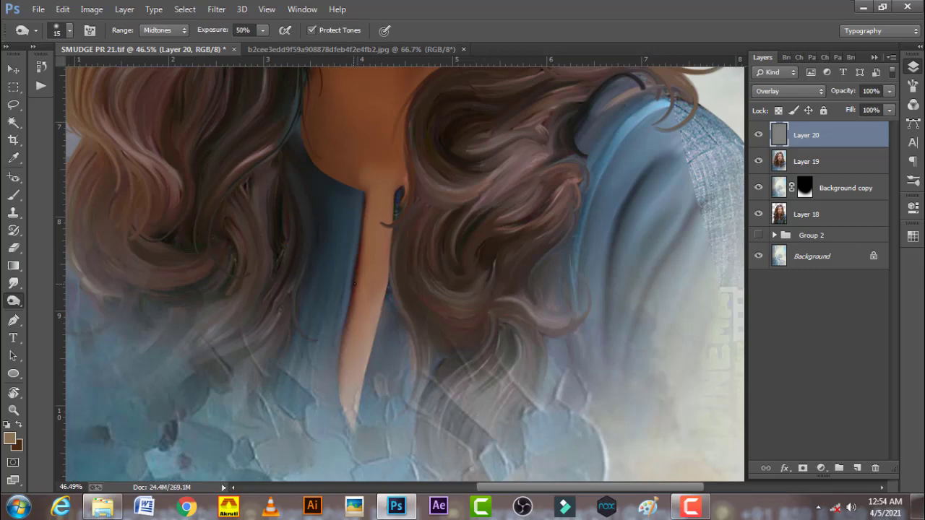
left_click_drag(354, 285, 339, 414)
Step: Pan and zoom in closer around the mouth, then rotate the canvas view
left_click_drag(386, 145, 400, 376)
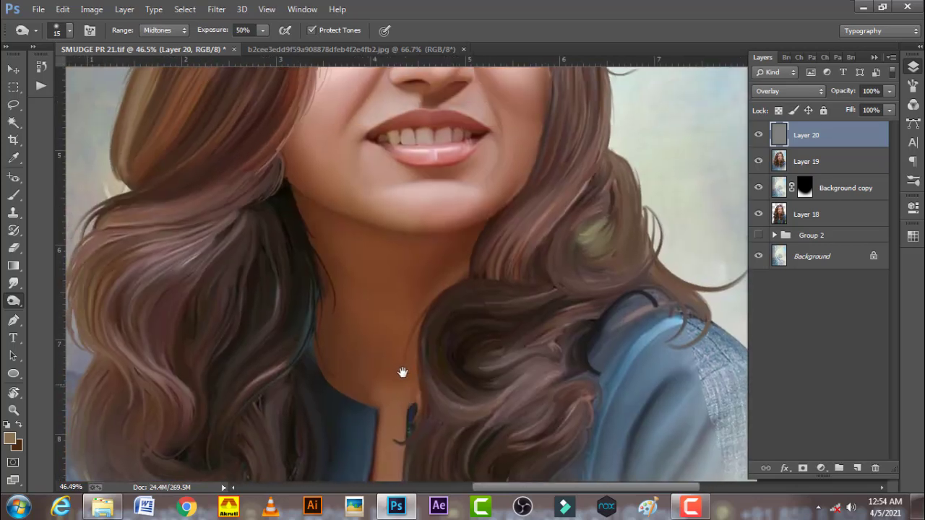
left_click_drag(413, 192, 398, 248)
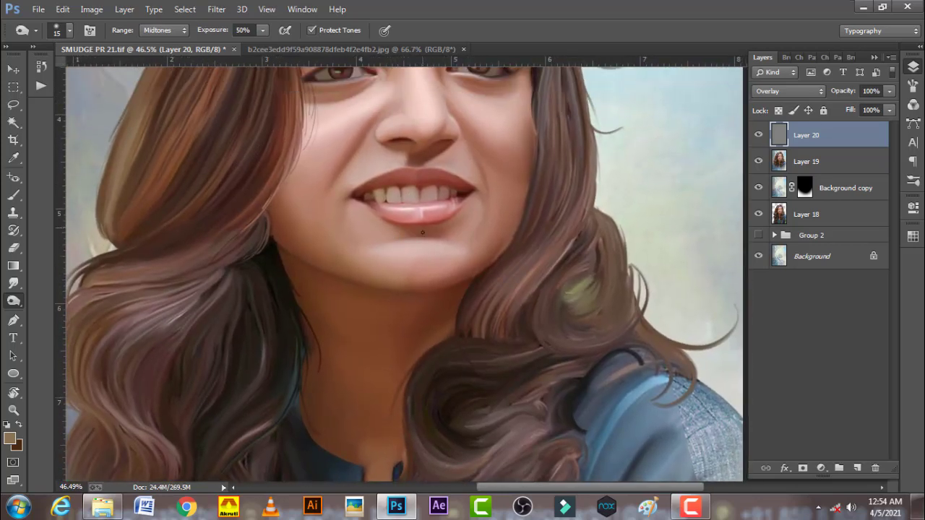
mouse_move(411, 214)
left_mouse_down()
mouse_move(441, 241)
mouse_move(404, 223)
mouse_move(364, 241)
mouse_move(376, 258)
left_mouse_up()
key("r")
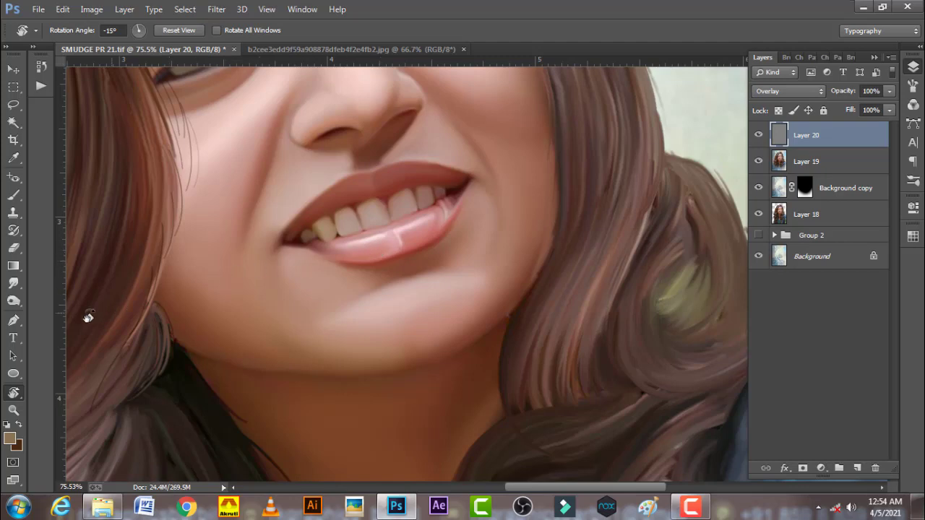
Step: Lighten the upper teeth, then the right part of the upper lip at 20% exposure
left_click(13, 301)
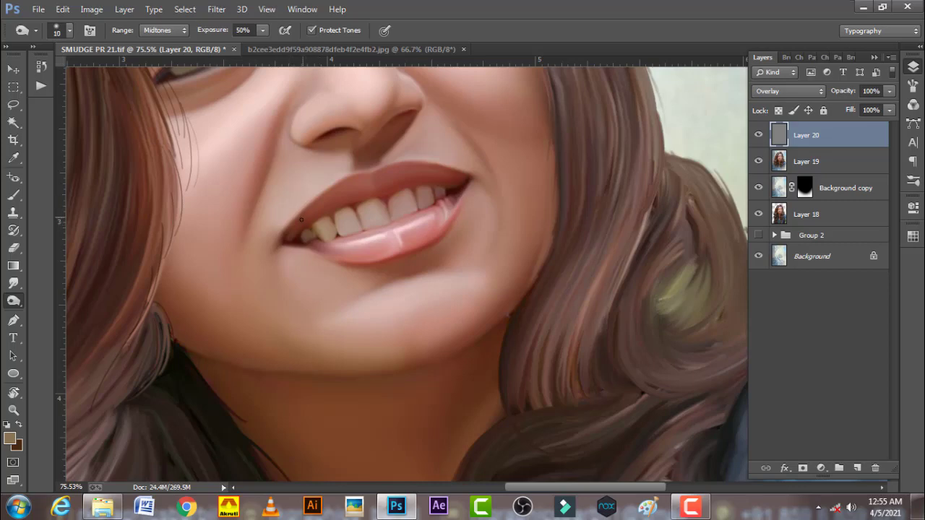
key("bracketleft")
key("bracketleft")
left_click_drag(359, 218, 382, 211)
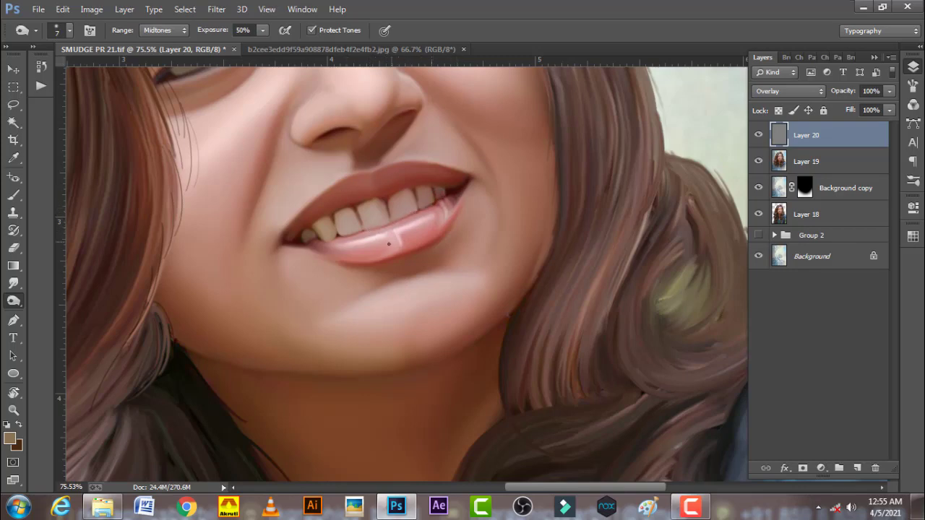
key("2")
key("bracketright")
left_click_drag(376, 173, 448, 170)
Step: Resize the brush between 30 and 15 and lower exposure to 10%, panning toward the eyes
key("bracketleft")
key("bracketright")
key("bracketright")
key("bracketright")
key("bracketright")
key("bracketleft")
key("bracketleft")
key("bracketleft")
key("bracketleft")
key("4")
key("bracketleft")
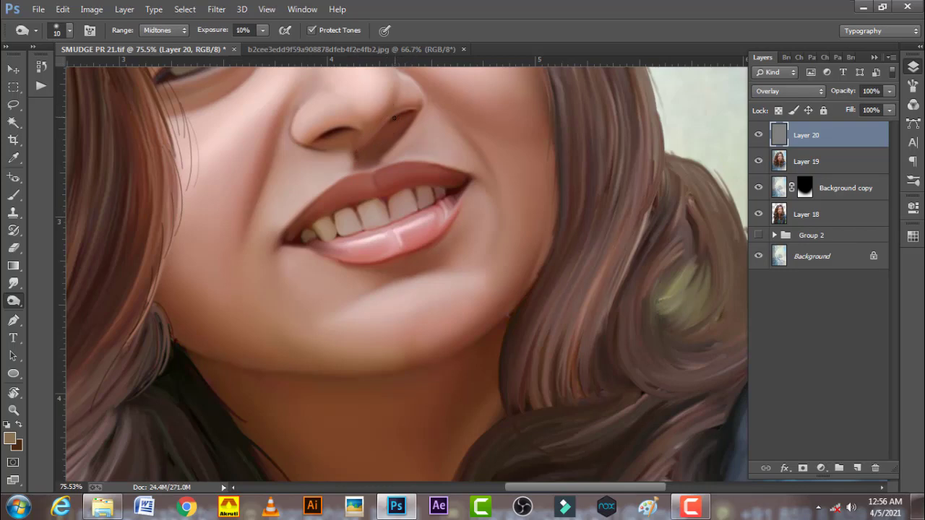
key("1")
left_click_drag(361, 235, 343, 379)
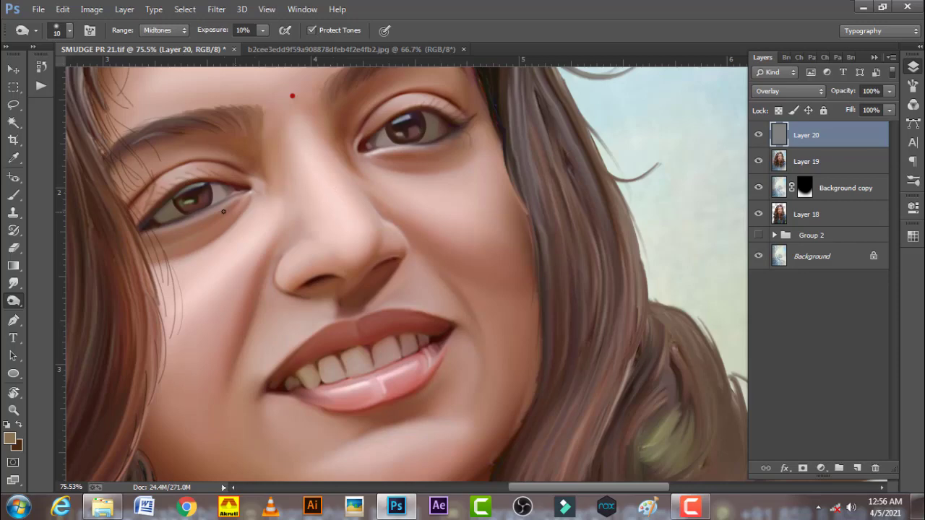
Step: Lightly shade a small spot beside the left eye with a size-15 brush at 10% exposure
key("bracketright")
left_click_drag(182, 186, 188, 186)
key("bracketleft")
key("bracketright")
key("bracketright")
key("bracketright")
key("bracketleft")
key("bracketleft")
key("bracketleft")
key("bracketright")
key("bracketleft")
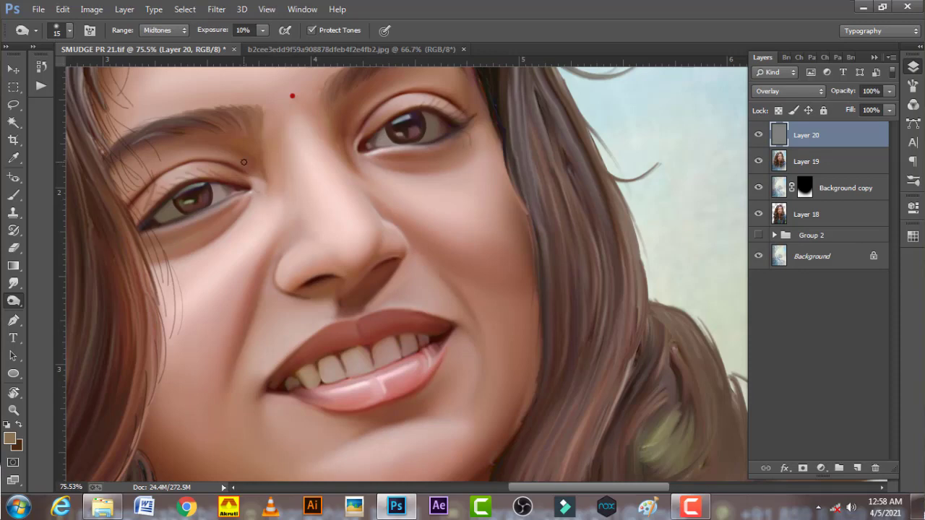
Step: Switch to the Dodge tool and lighten the lower-left teeth with a size-20 brush
right_click(14, 301)
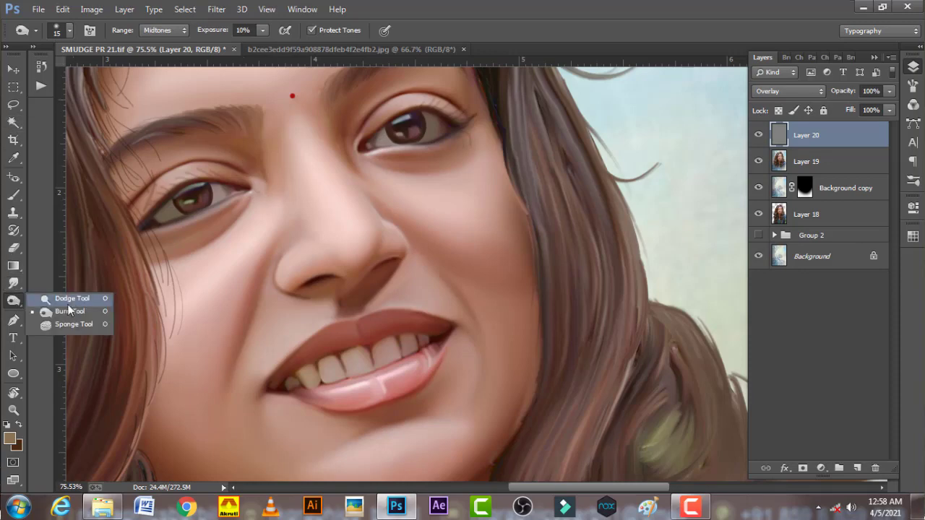
left_click(72, 298)
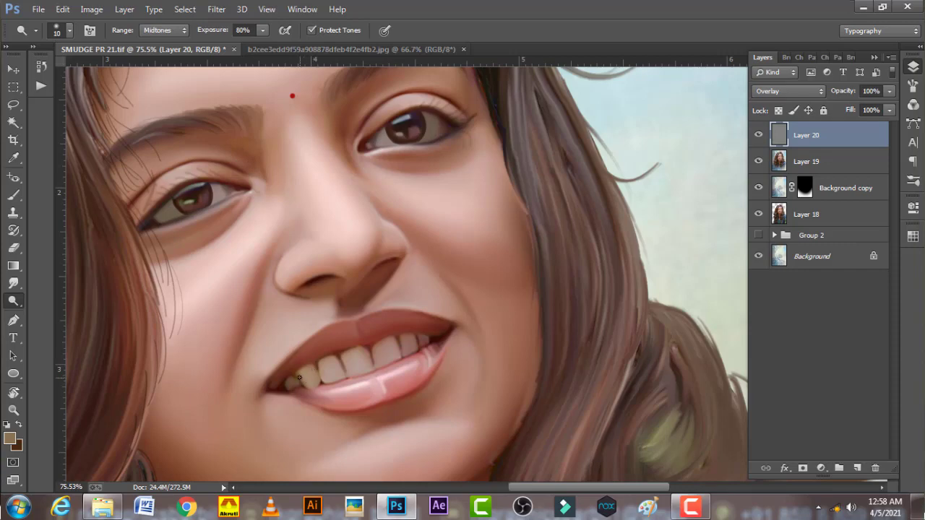
key("bracketleft")
key("bracketleft")
Step: Lighten the front teeth and upper right tooth, resizing the brush between 15 and 25
key("bracketleft")
key("bracketleft")
key("bracketleft")
key("bracketright")
key("bracketright")
key("bracketright")
mouse_move(304, 369)
left_mouse_down()
mouse_move(313, 383)
mouse_move(325, 365)
left_mouse_up()
key("bracketleft")
key("bracketright")
left_click_drag(332, 381, 375, 351)
key("bracketleft")
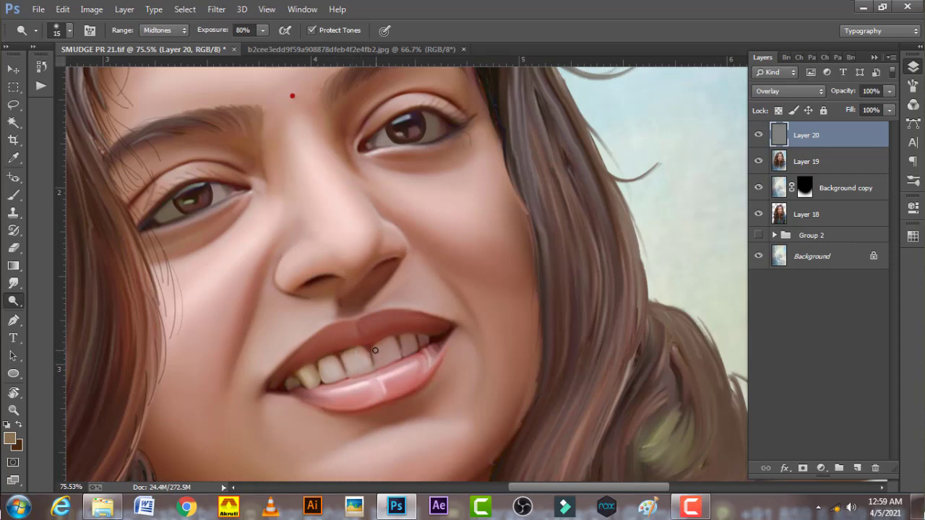
key("bracketright")
key("bracketright")
key("bracketleft")
left_click_drag(406, 339, 348, 353)
key("bracketright")
Step: Zoom out to the whole portrait, then zoom back in on the mouth at full size
left_click(394, 371, "alt")
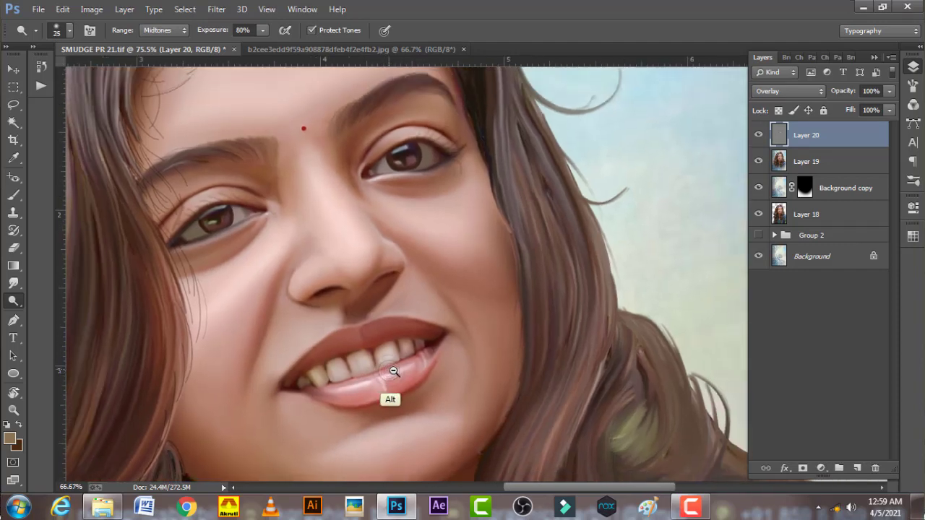
left_click(405, 371, "alt")
left_click_drag(417, 397, 398, 354)
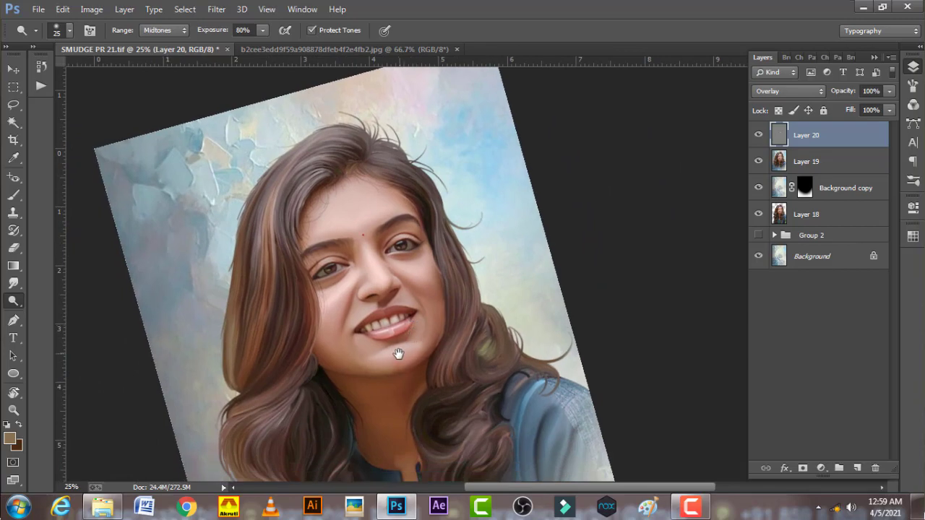
left_click(383, 354, "ctrl")
left_click(394, 339, "ctrl")
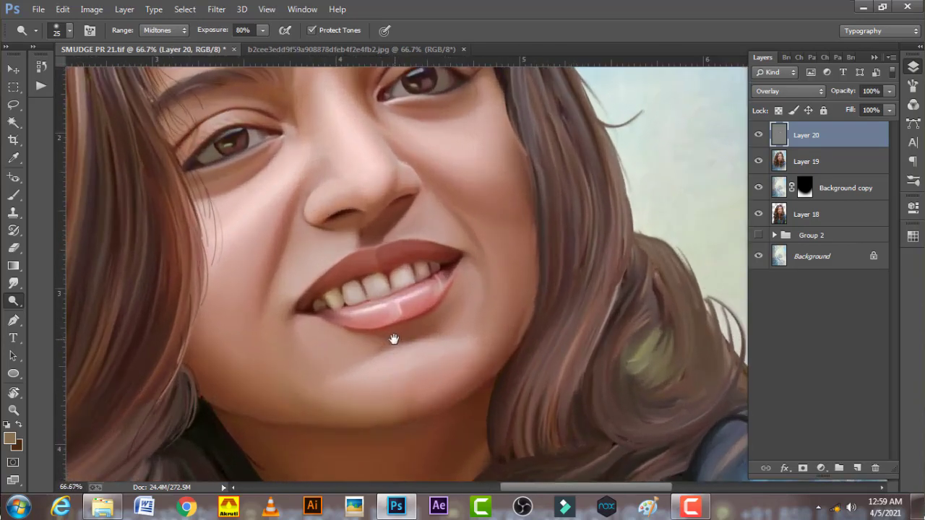
left_click(388, 328, "ctrl")
Step: Erase the brightening over the teeth with a 50% opacity, size-35 eraser
key("e")
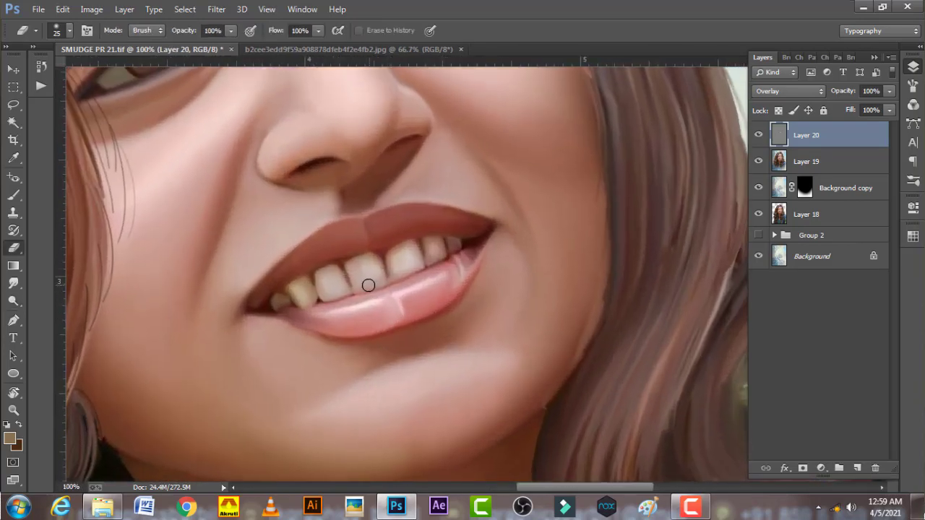
key("5")
key("bracketright")
key("bracketright")
key("bracketright")
key("bracketleft")
left_click_drag(293, 289, 438, 253)
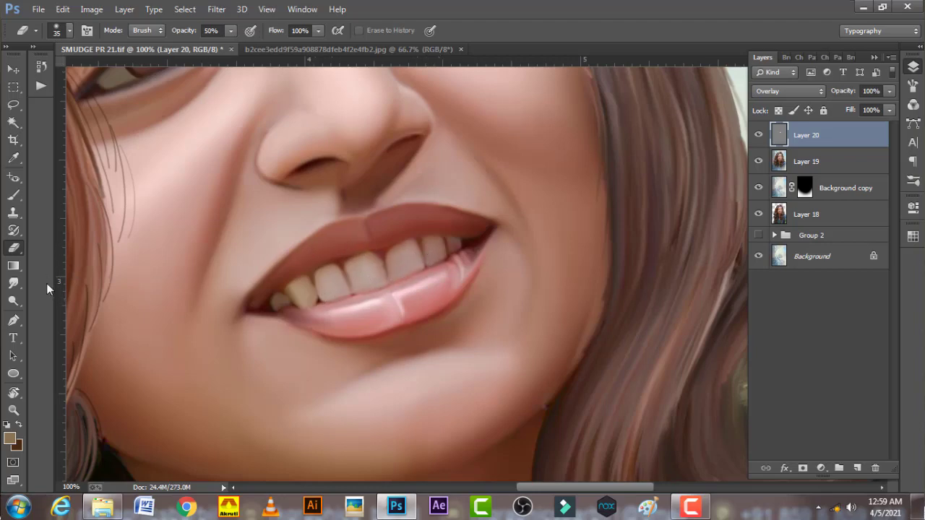
Step: Dodge the gloss on the lower lip
left_click(13, 302)
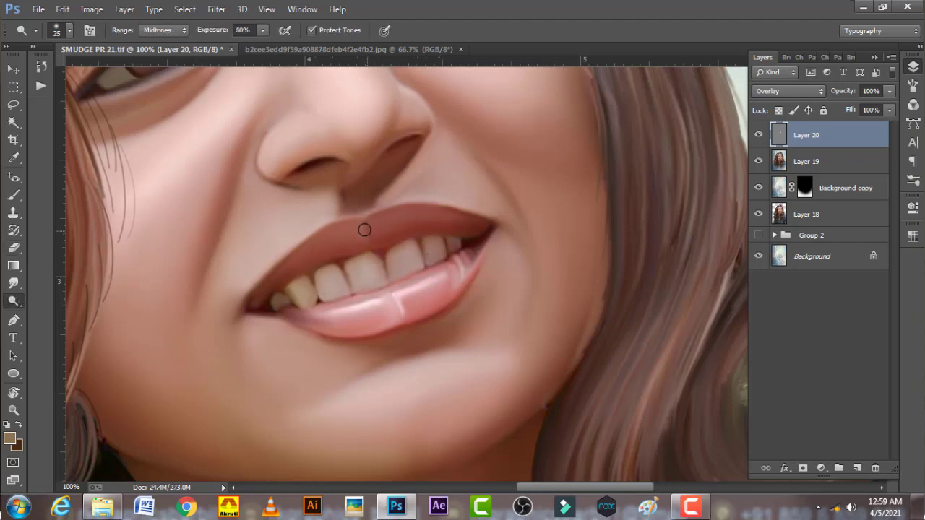
key("bracketleft")
key("bracketright")
mouse_move(333, 315)
left_mouse_down()
mouse_move(440, 274)
mouse_move(393, 299)
mouse_move(429, 297)
left_mouse_up()
Step: Lighten the dark shadow under the right nostril, then pan up toward the nose and eyes
key("bracketleft")
key("bracketright")
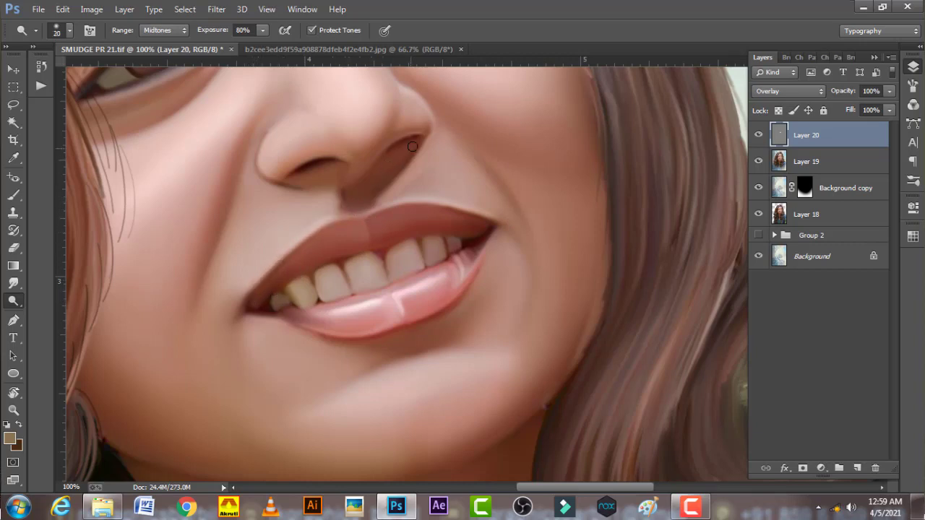
left_click_drag(423, 135, 351, 182)
key("bracketleft")
left_click_drag(386, 160, 347, 257)
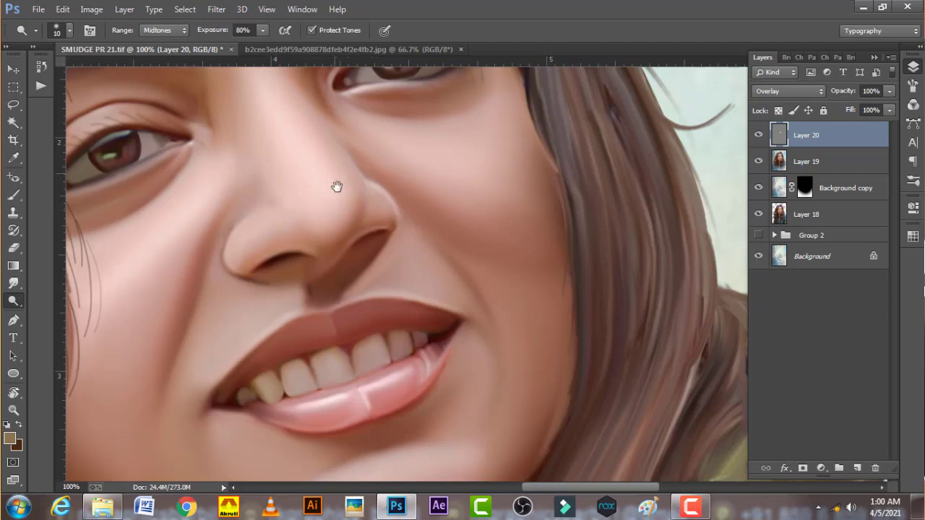
Step: Pan to both eyes and brighten the lower eyelid waterline
left_click_drag(337, 186, 448, 279)
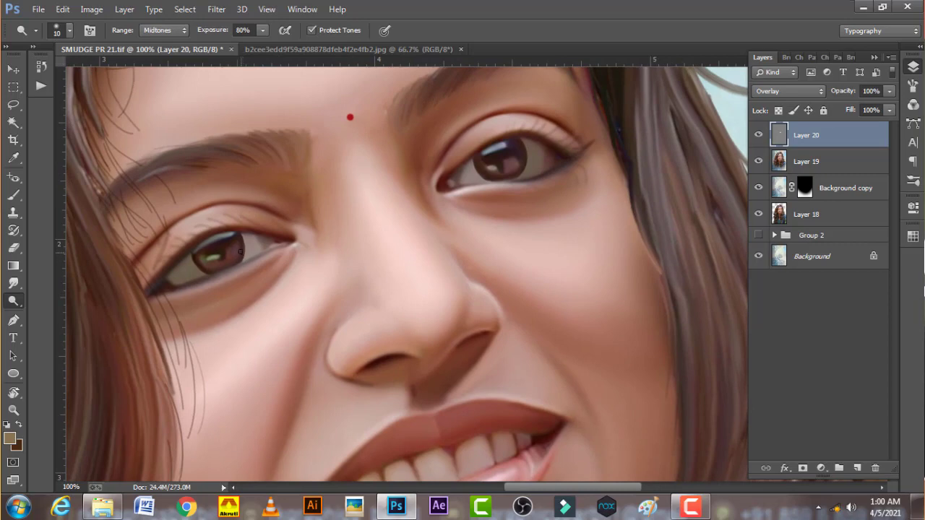
key("bracketright")
key("bracketright")
key("bracketleft")
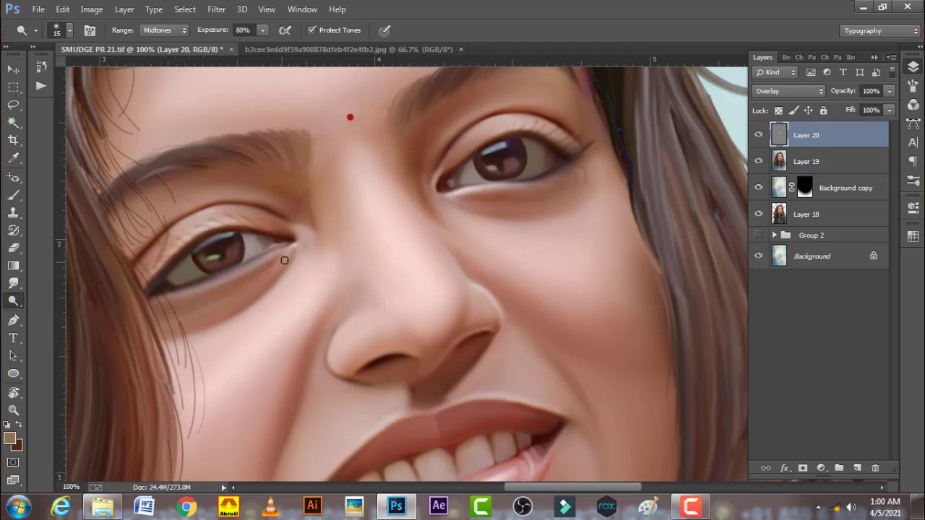
key("bracketright")
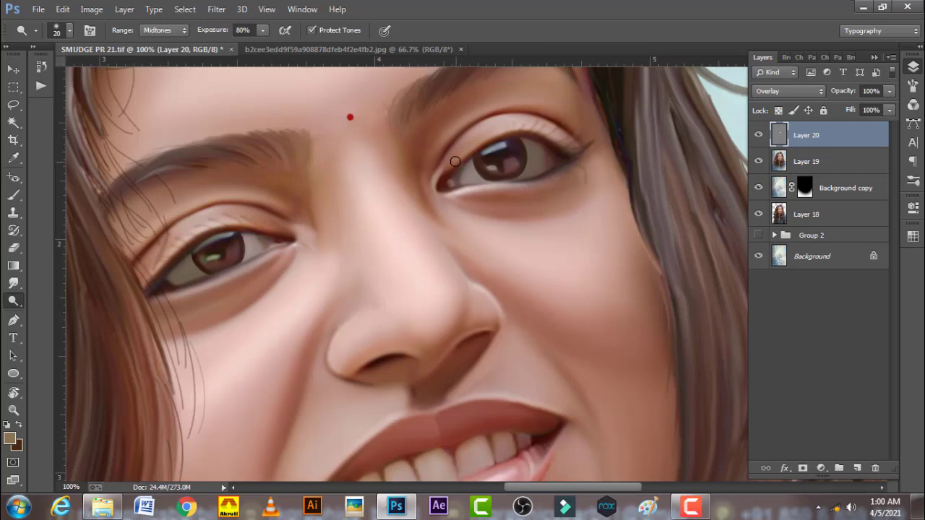
key("bracketright")
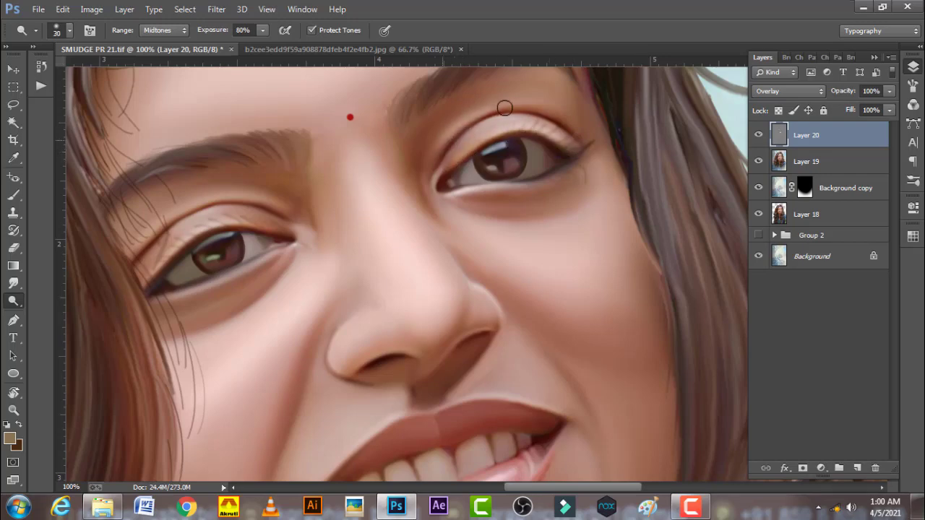
key("bracketleft")
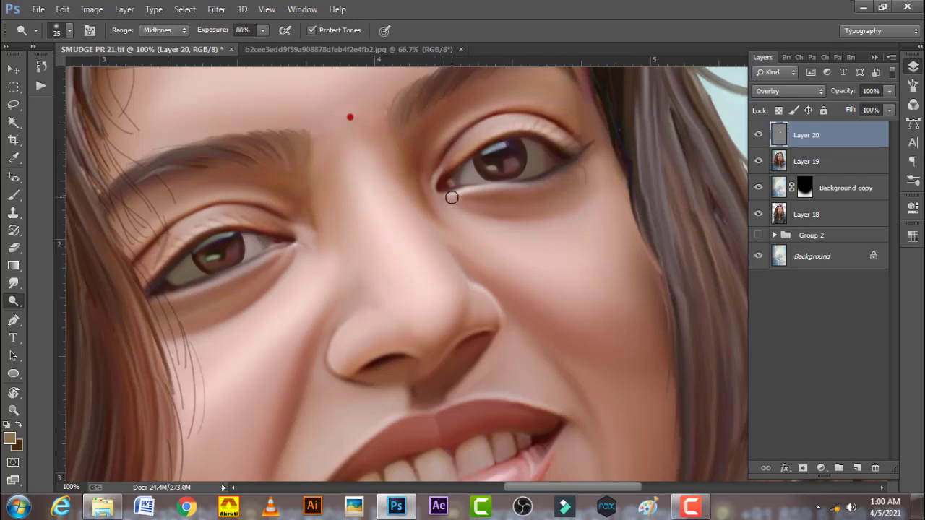
left_click_drag(452, 197, 562, 175)
Step: Lighten the nose bridge beside the left eye, then zoom out to the whole face
key("bracketleft")
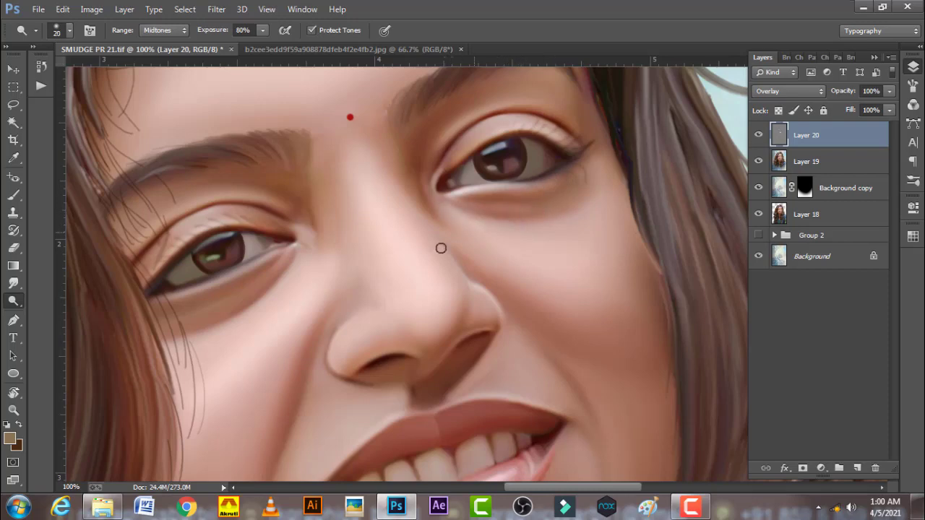
key("bracketright")
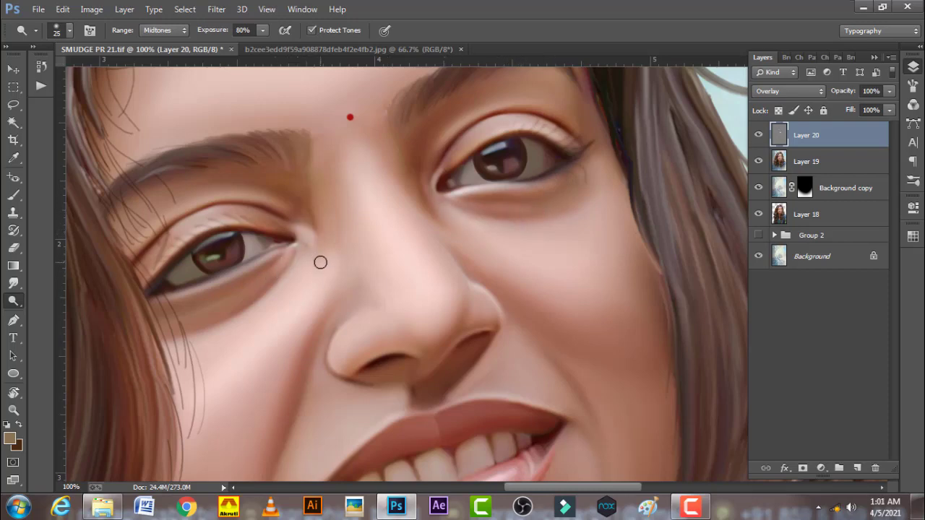
left_click_drag(318, 198, 324, 239)
key("bracketright")
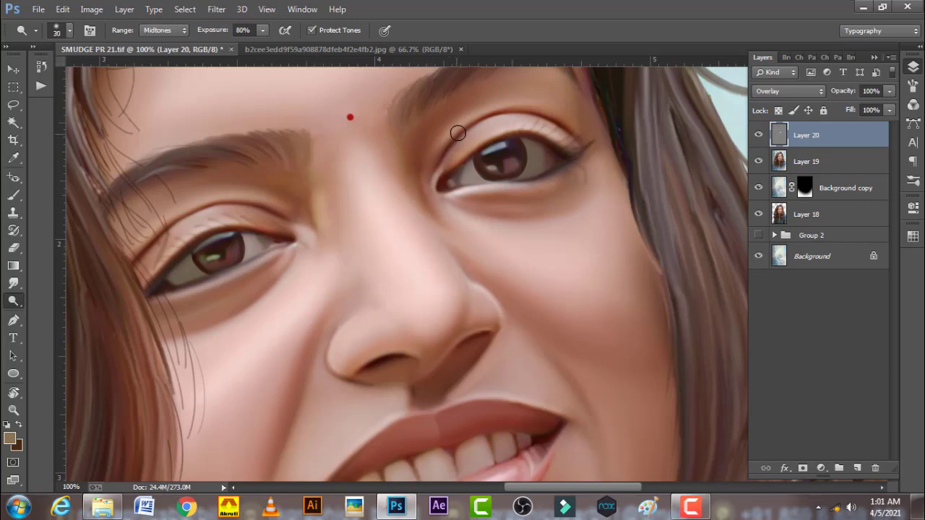
key("bracketleft")
key("bracketleft")
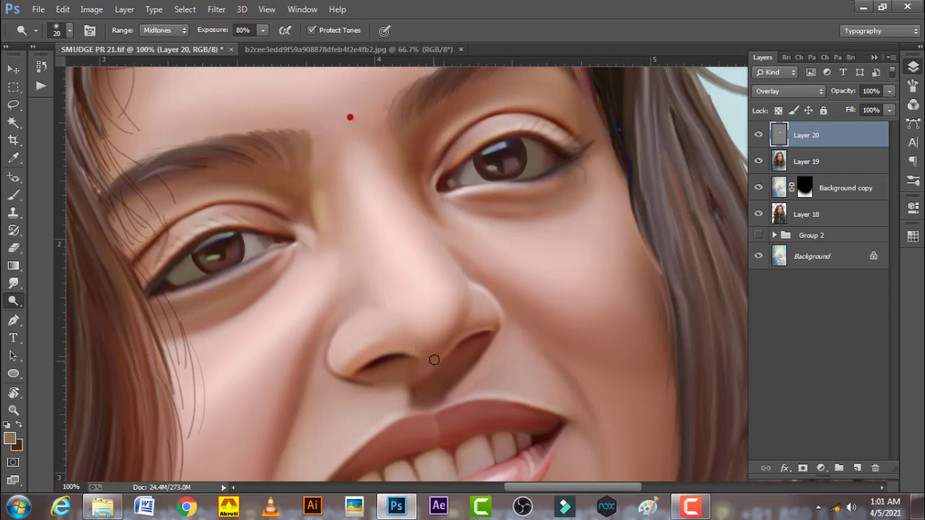
key("bracketleft")
key("bracketright")
key("bracketright")
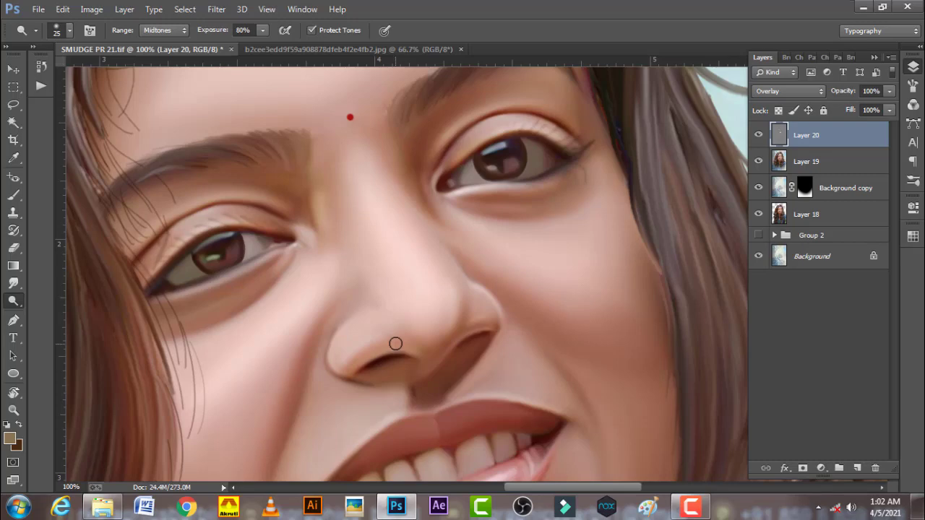
left_click(436, 250, "alt")
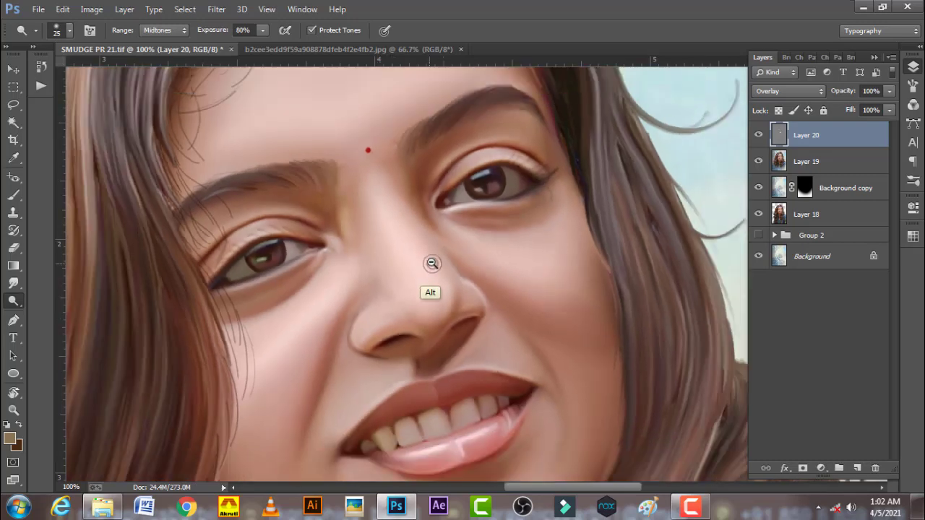
key("bracketleft")
key("bracketleft")
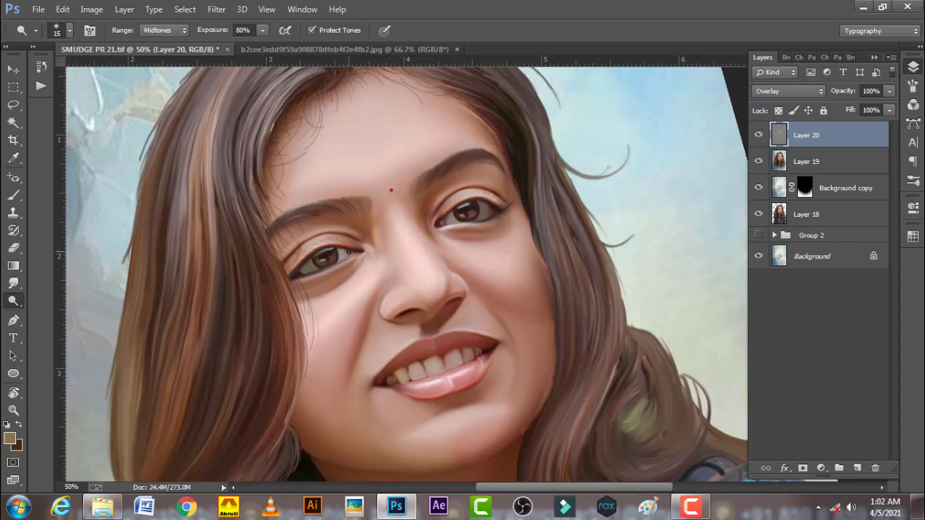
Step: Brighten the inner corners of both eyes with a small dodge brush
key("bracketleft")
left_click_drag(353, 253, 362, 258)
key("bracketright")
mouse_move(435, 217)
left_mouse_down()
mouse_move(443, 231)
mouse_move(457, 231)
mouse_move(452, 221)
left_mouse_up()
Step: Brighten around the left eye, the right upper lid and both lower lids
key("bracketright")
key("bracketleft")
left_click_drag(311, 264, 347, 251)
left_click_drag(446, 215, 482, 222)
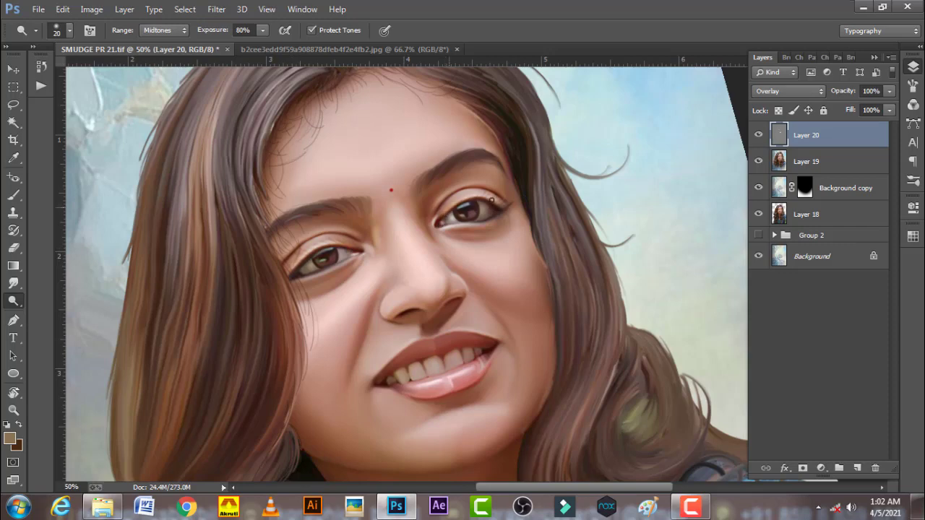
left_click_drag(344, 269, 329, 270)
left_click_drag(483, 233, 444, 226)
Step: Brighten the skin at and below the right mouth corner, then zoom out to 33.3%
key("bracketleft")
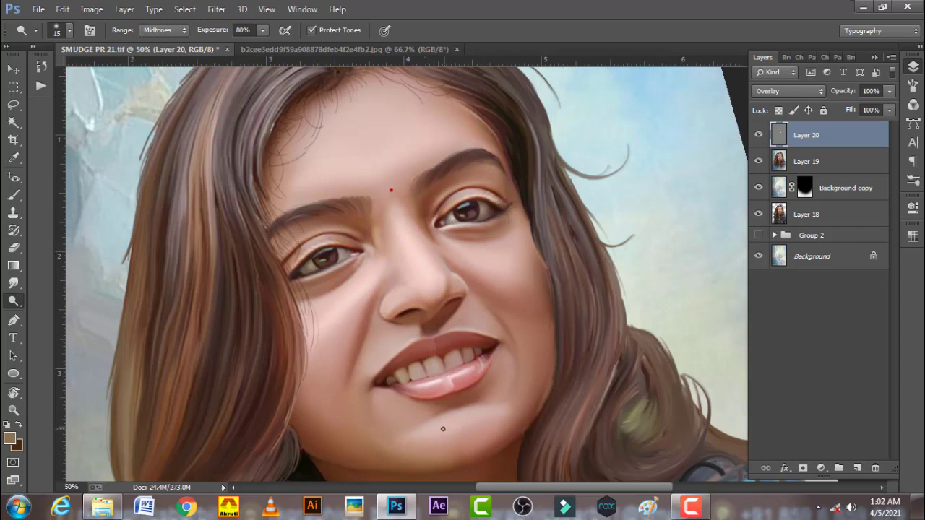
key("bracketright")
key("bracketright")
key("bracketright")
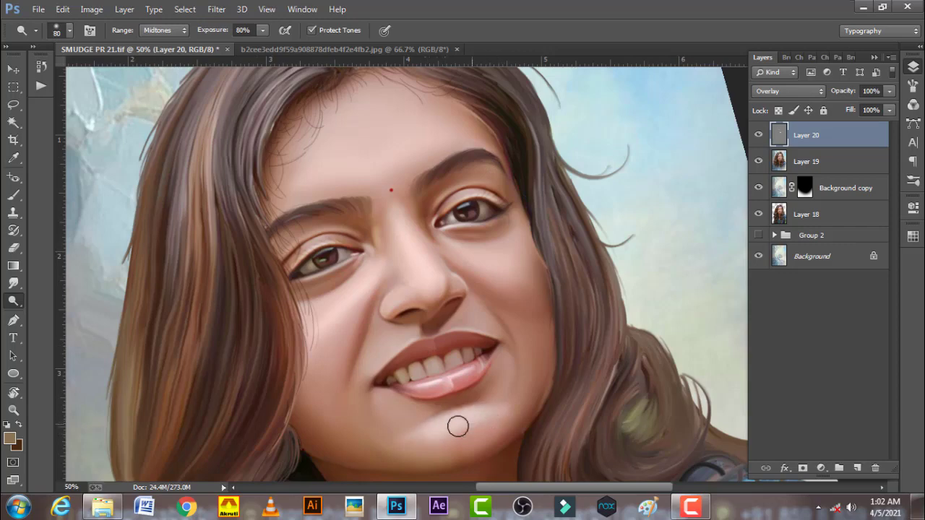
key("bracketleft")
key("bracketleft")
key("bracketleft")
key("bracketleft")
key("bracketleft")
key("bracketleft")
key("bracketleft")
left_click_drag(376, 391, 378, 390)
left_click_drag(501, 347, 487, 384)
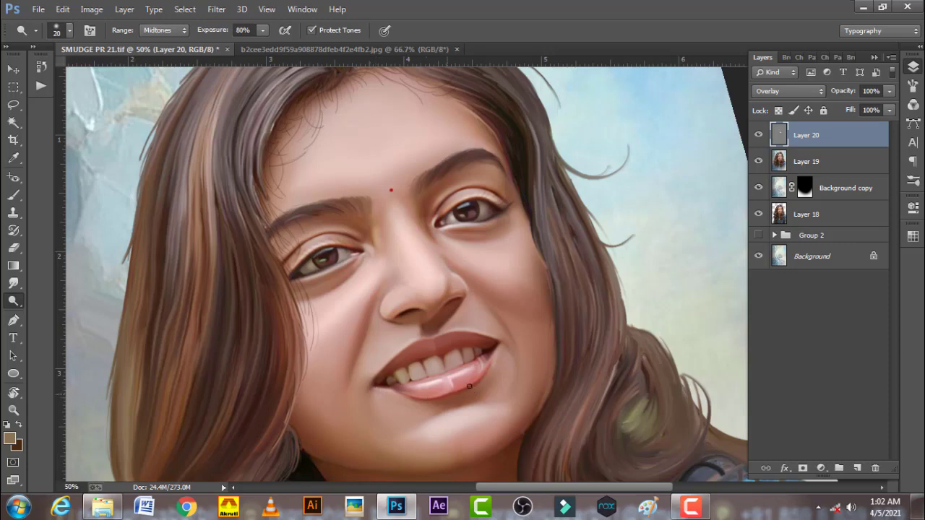
key("bracketleft")
key("ctrl+minus")
left_click_drag(437, 350, 426, 271)
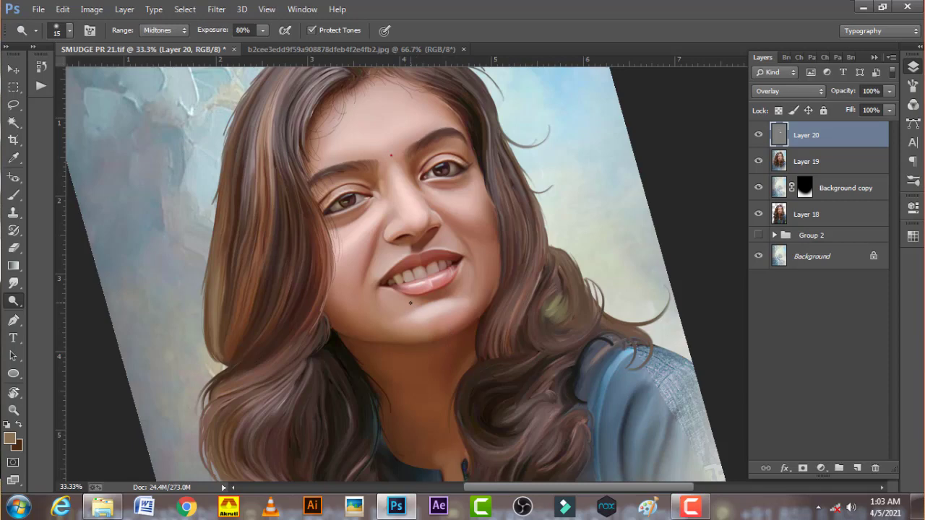
Step: Briefly resize the eraser, then dodge a soft size-50 highlight across the neck below the chin
key("bracketright")
key("e")
key("bracketright")
key("bracketright")
key("bracketright")
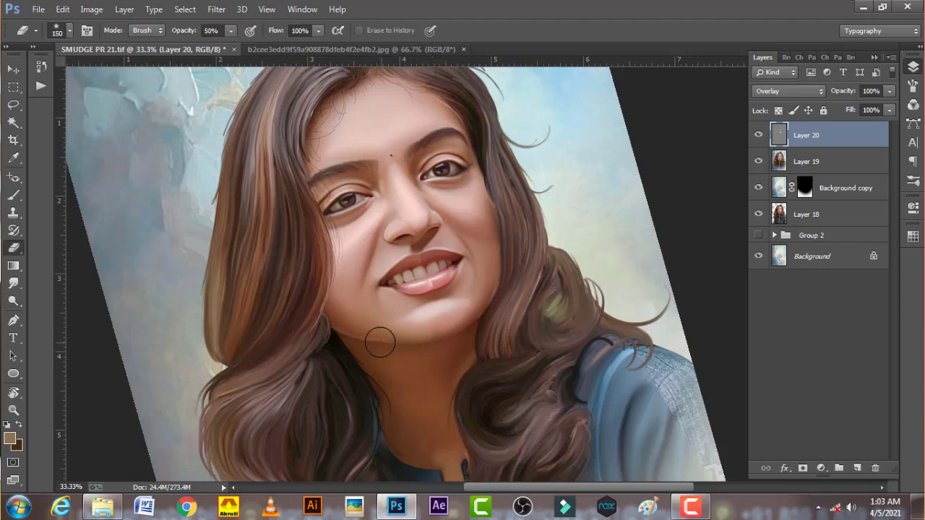
key("bracketright")
key("bracketright")
key("bracketright")
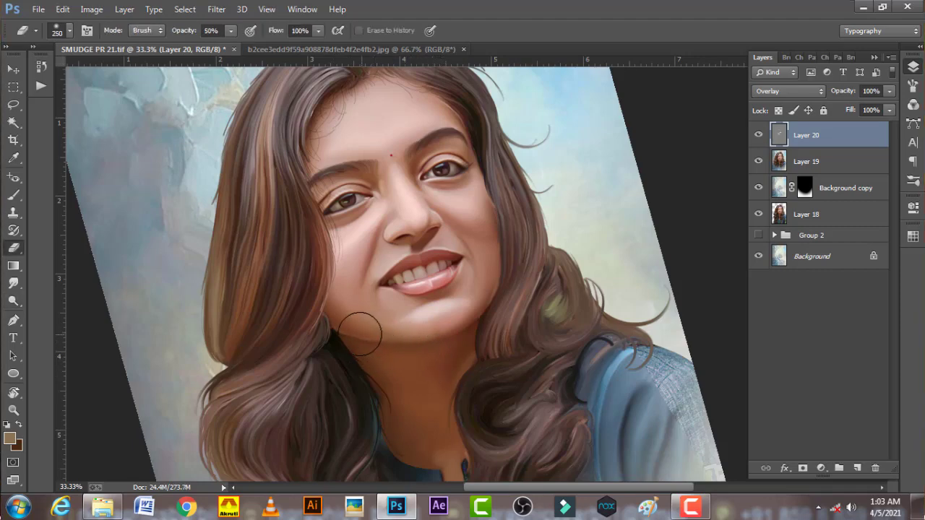
key("bracketleft")
left_click(13, 301)
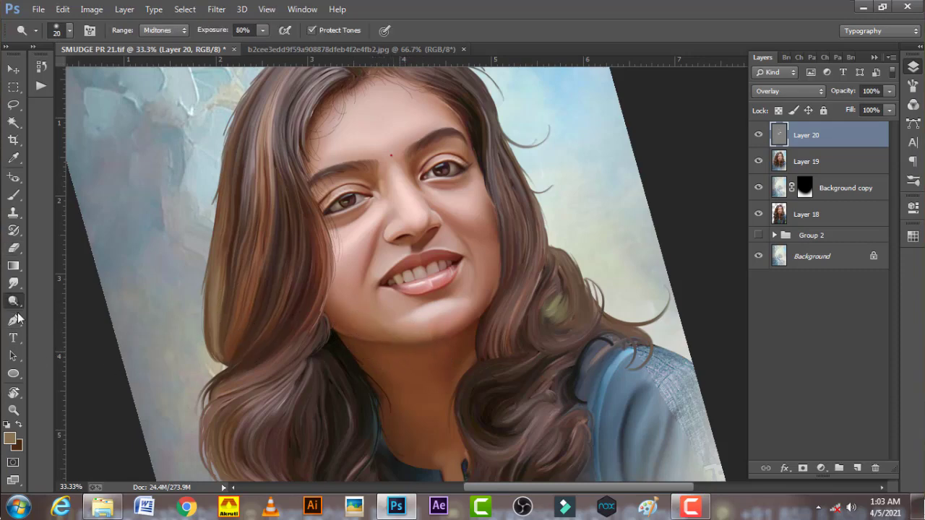
key("bracketright")
key("bracketright")
key("bracketright")
left_click_drag(414, 428, 446, 467)
Step: Reset the canvas rotation to 0°, zoom out to the full portrait, and select the Move tool
key("r")
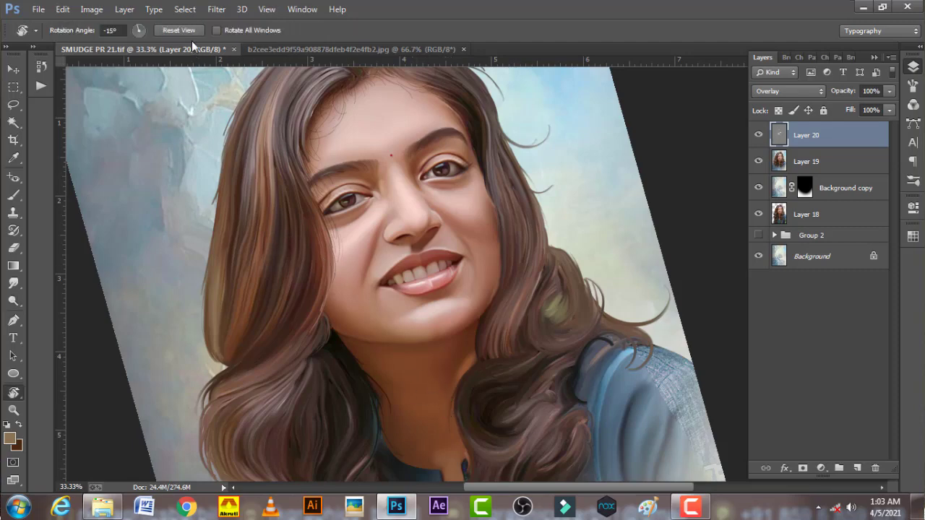
left_click(187, 32)
key("alt+space")
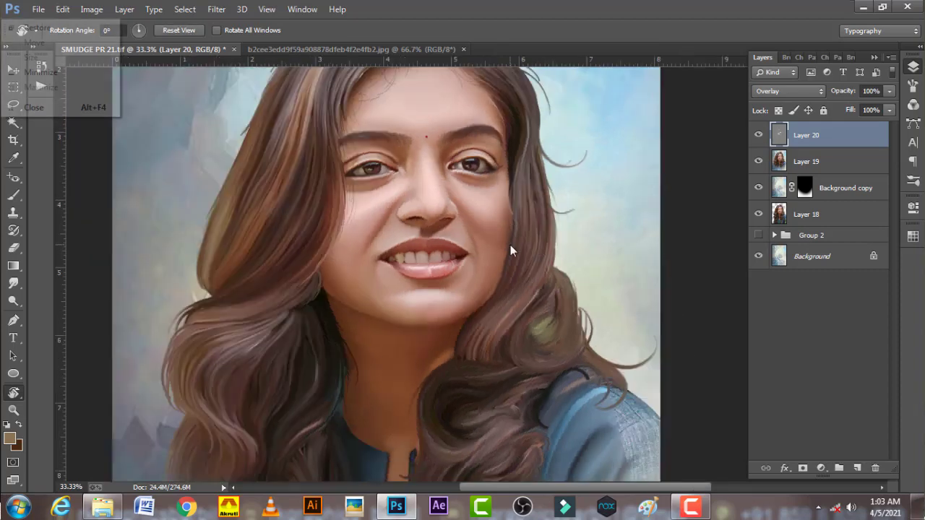
key("Escape")
key("ctrl+minus")
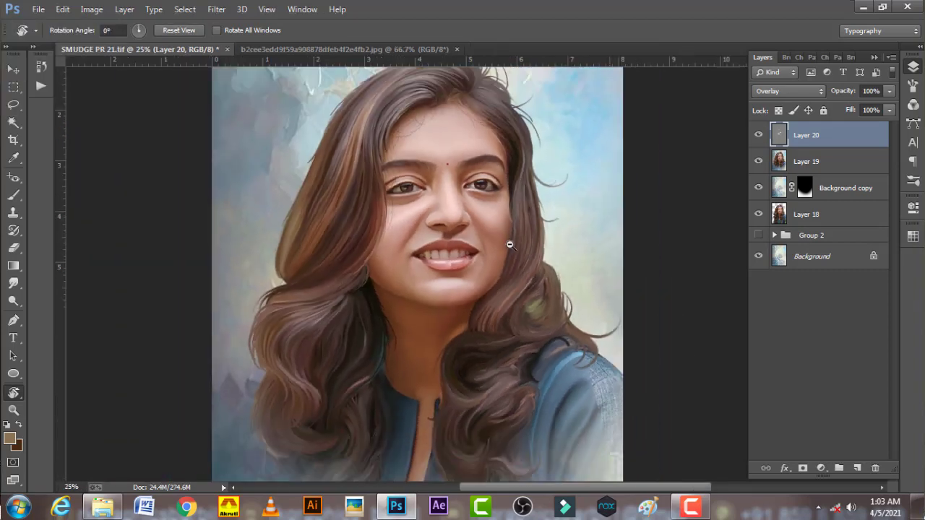
key("ctrl+minus")
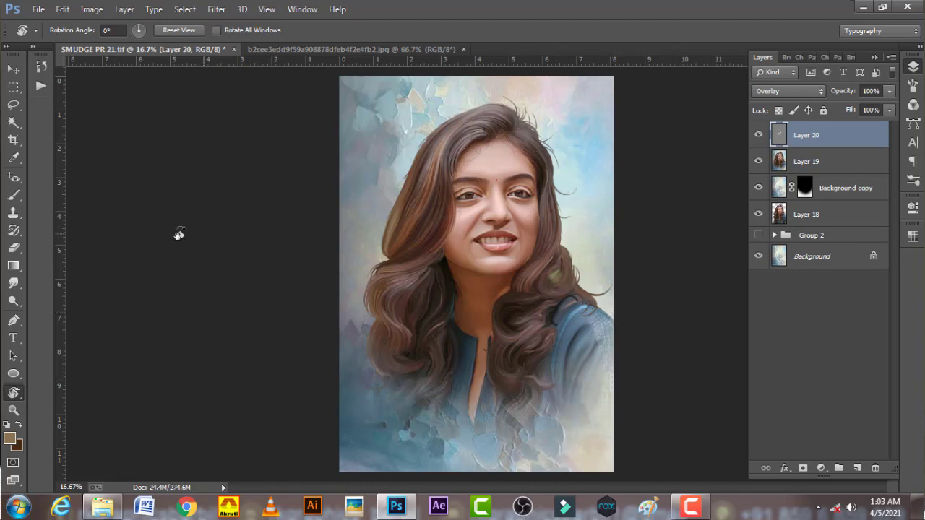
left_click(13, 69)
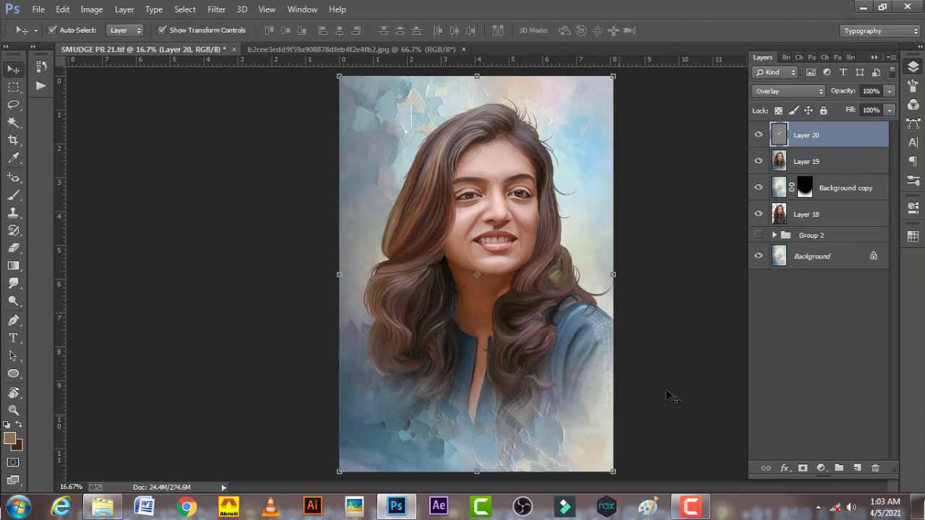